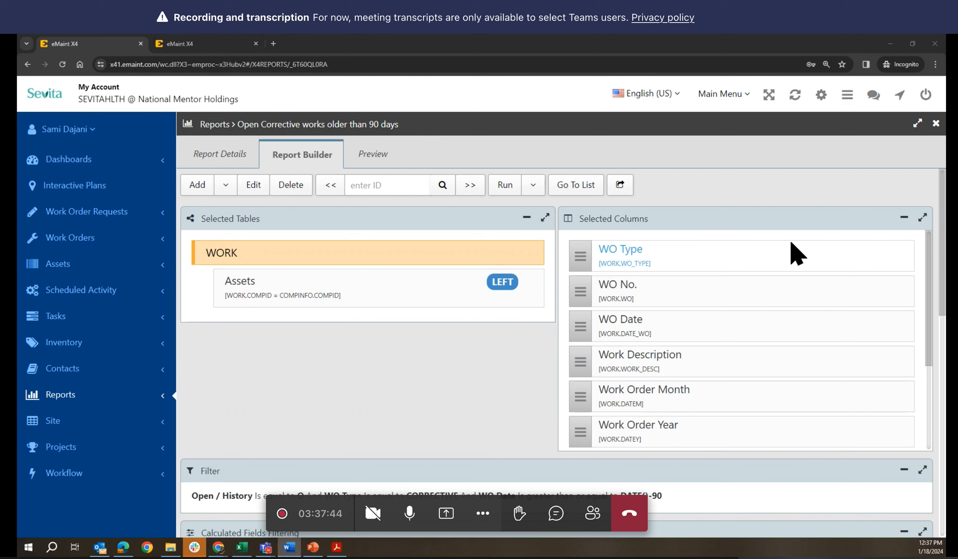
Step: Return from the corrective works report to the report list and minimize that window to reach the sandbox account
{"action": "left_click", "coordinate": [596, 191]}
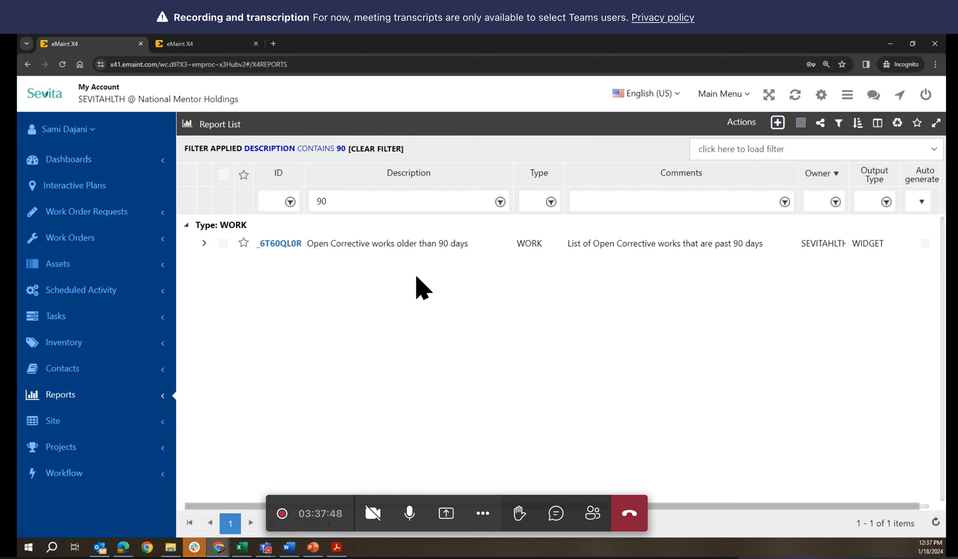
{"action": "left_click", "coordinate": [890, 44]}
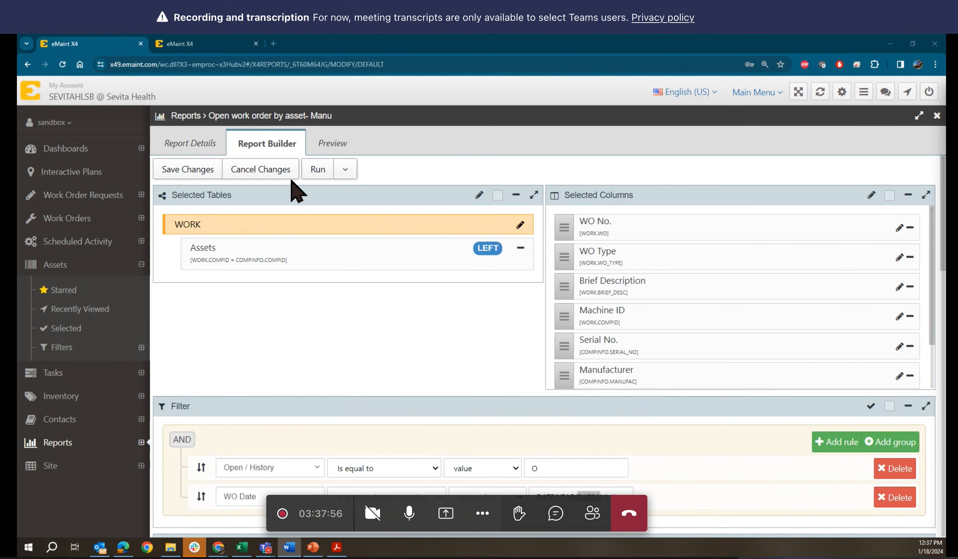
Step: Save the open work order by asset report from its details and return to the report list
{"action": "left_click", "coordinate": [199, 147]}
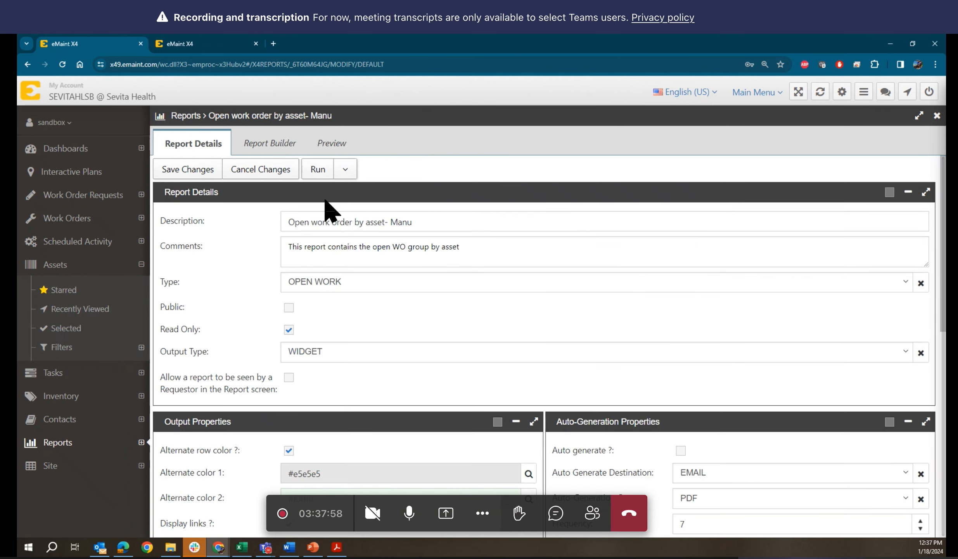
{"action": "left_click", "coordinate": [190, 169]}
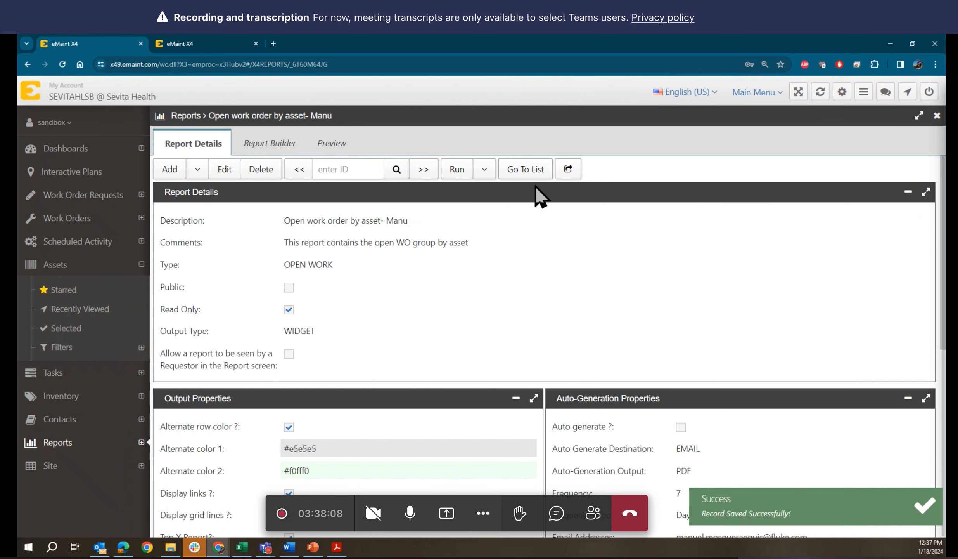
{"action": "left_click", "coordinate": [522, 171]}
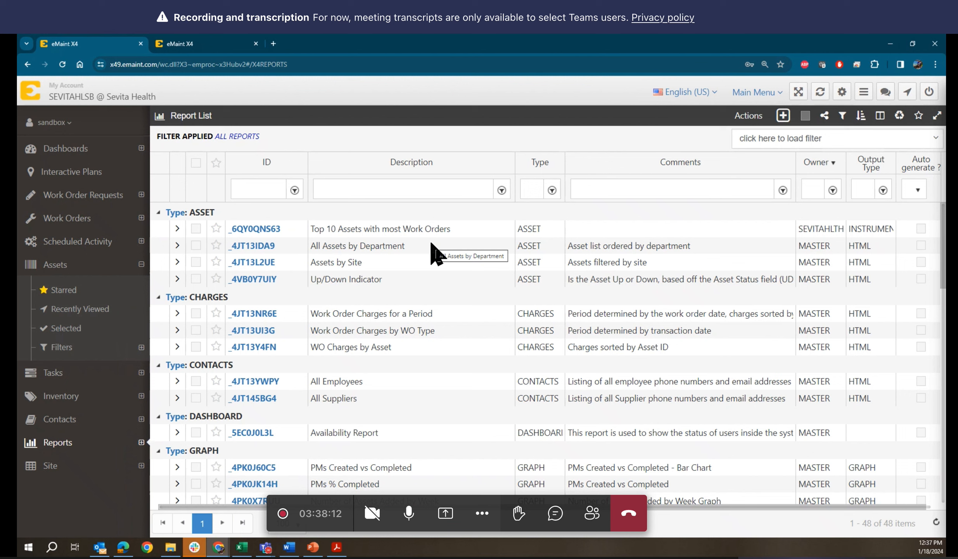
Step: Create a new report with the description "Open/Closed WO- Stacked Graph"
{"action": "left_click", "coordinate": [784, 116]}
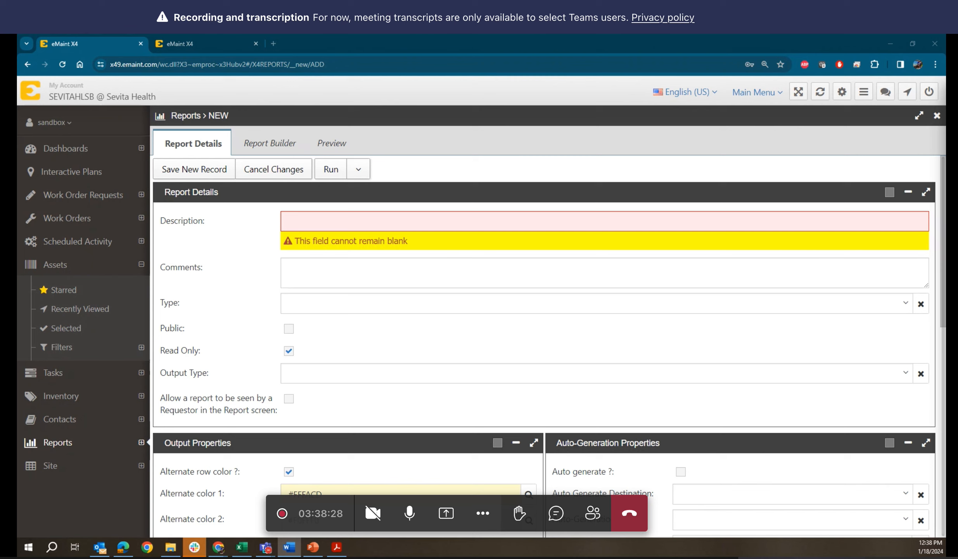
{"action": "left_click", "coordinate": [375, 217]}
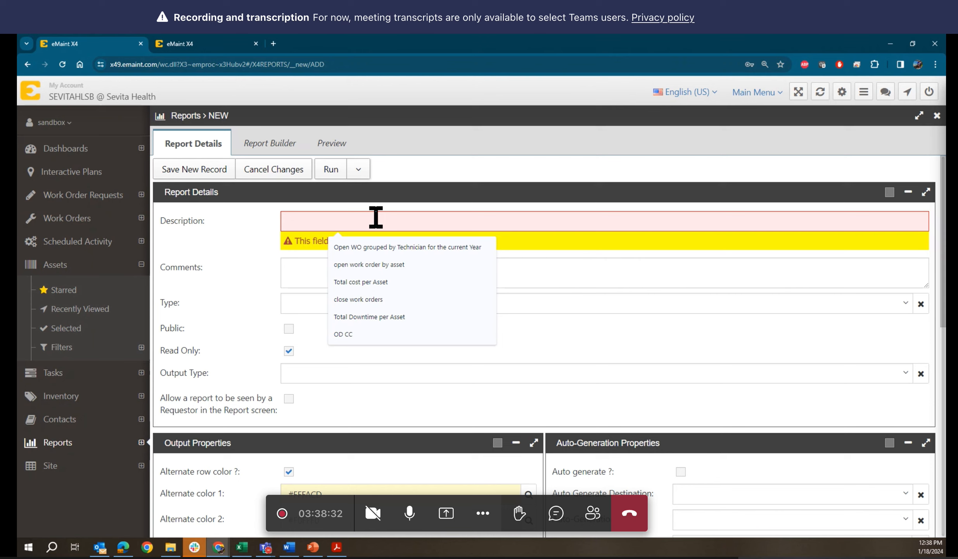
{"action": "type", "text": "Open"}
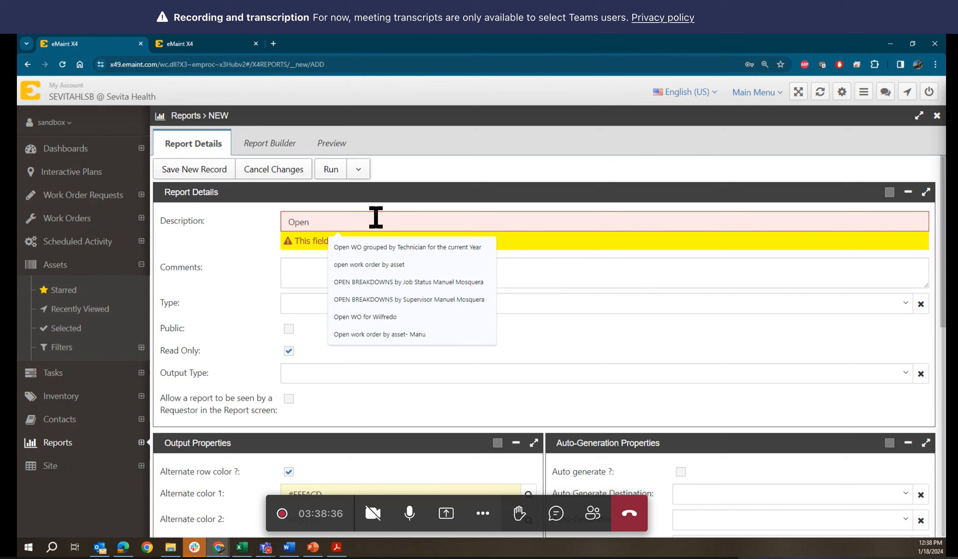
{"action": "type", "text": "/C"}
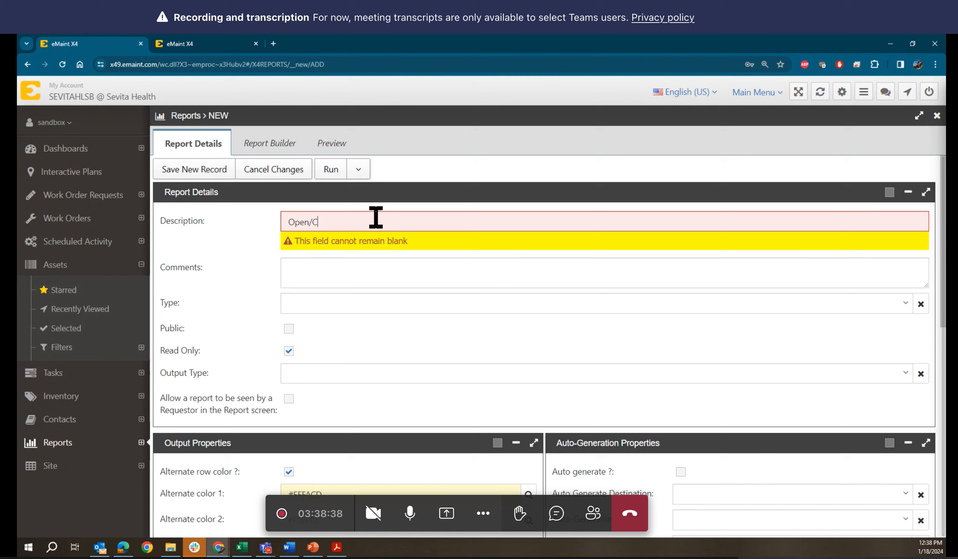
{"action": "type", "text": "losed "}
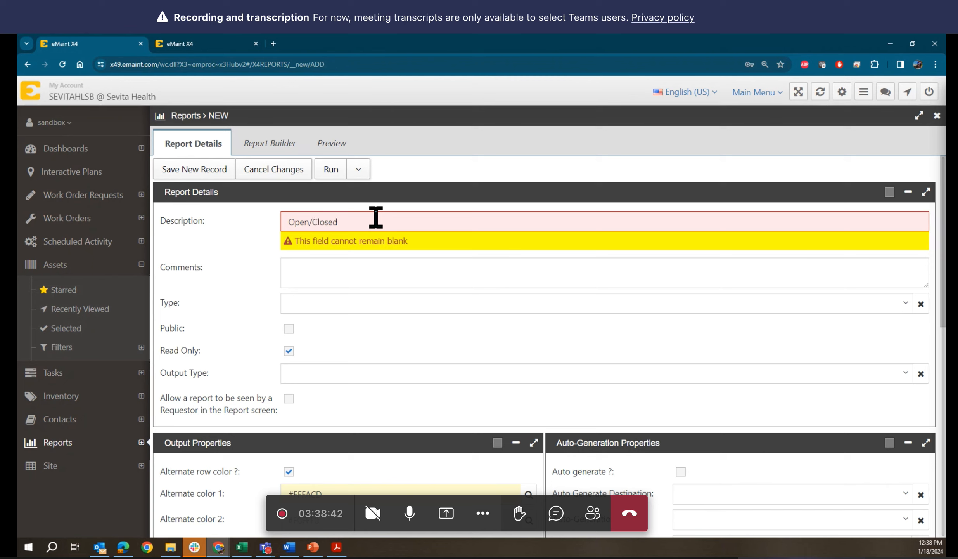
{"action": "type", "text": "WO "}
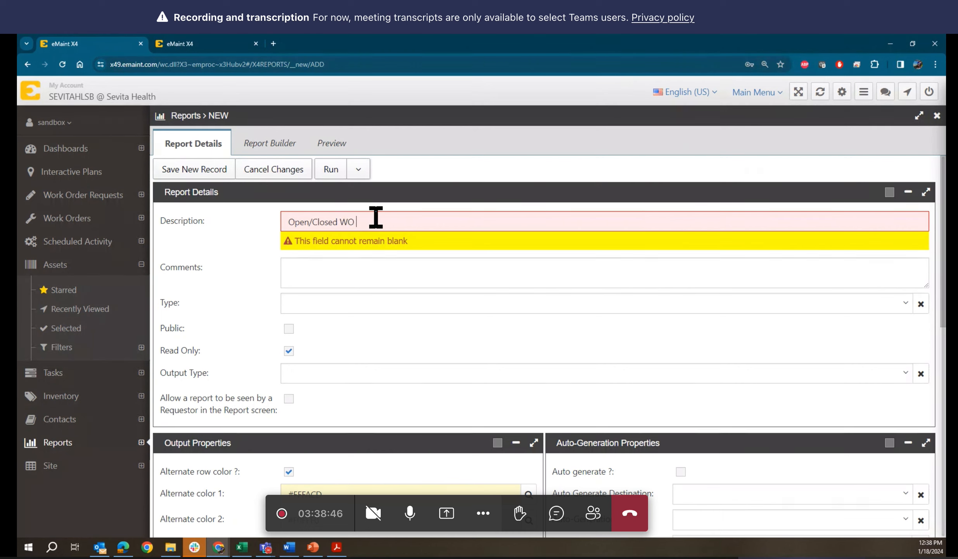
{"action": "type", "text": "-"}
{"action": "type", "text": " Sta"}
{"action": "type", "text": "rted "}
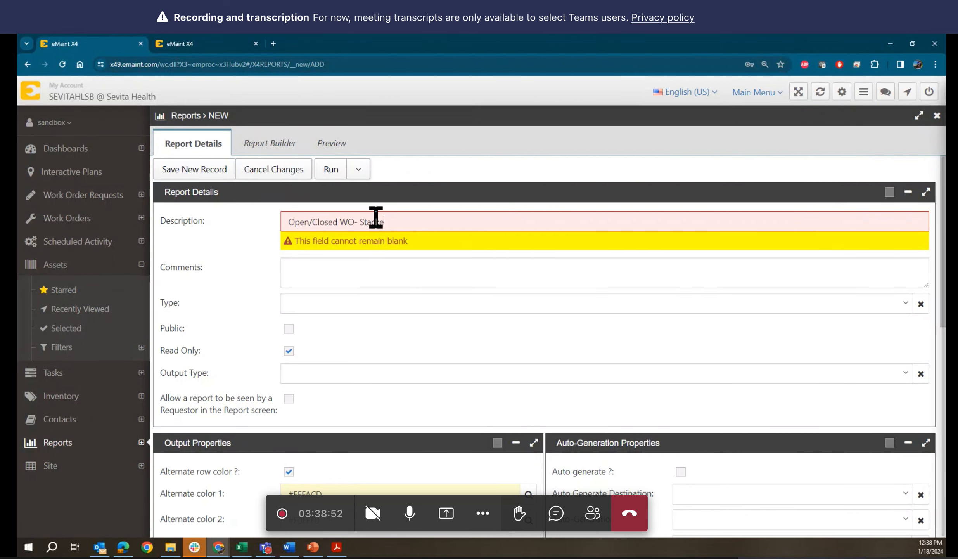
{"action": "type", "text": "Graph"}
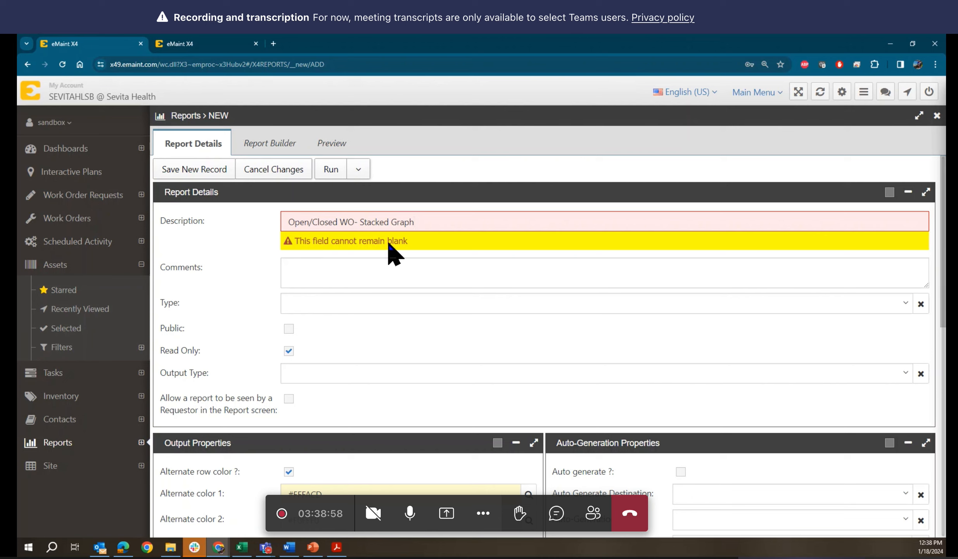
Step: Copy the description into the comments and extend it to "Open/Closed WO- Stacked Graph - Training example"
{"action": "left_click_drag", "start_coordinate": [417, 220], "coordinate": [274, 220]}
{"action": "key", "text": "ctrl+c"}
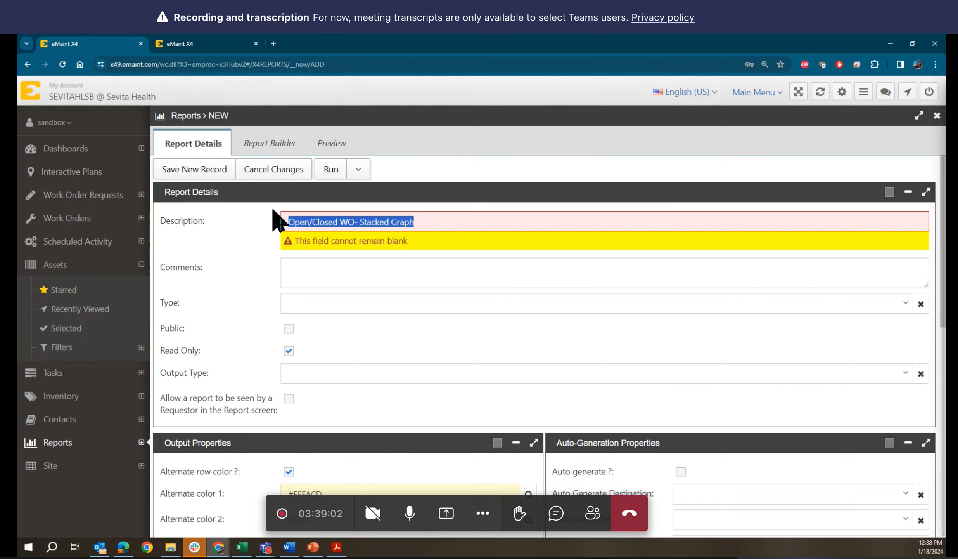
{"action": "left_click", "coordinate": [301, 268]}
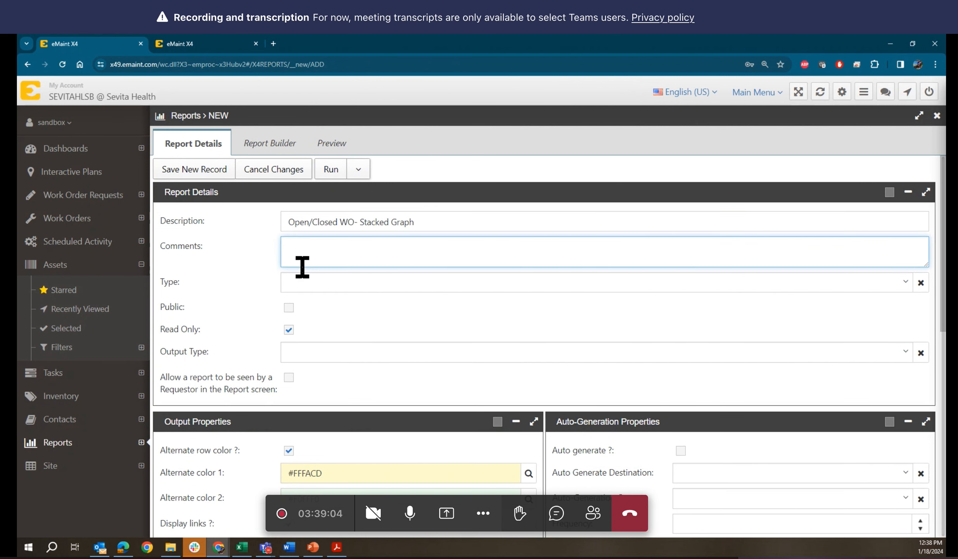
{"action": "key", "text": "ctrl+v"}
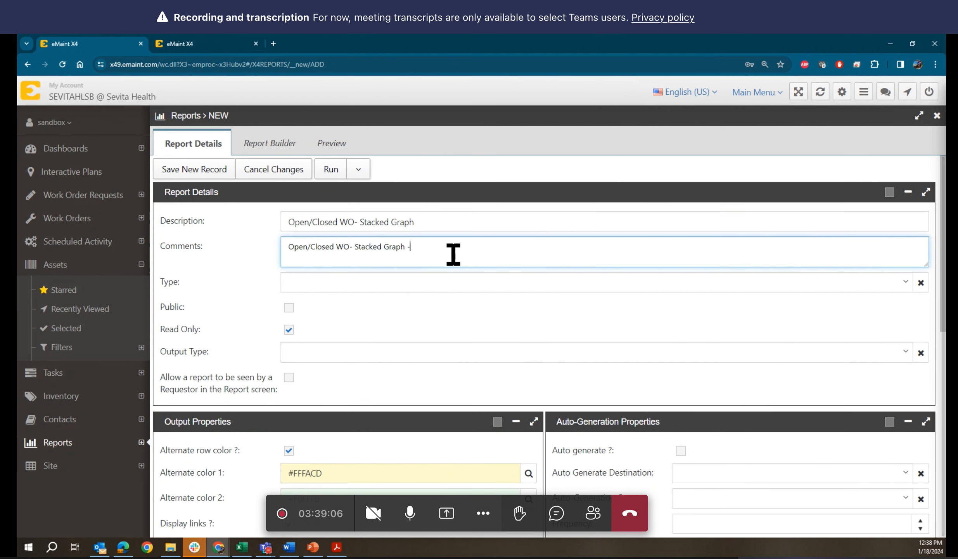
{"action": "type", "text": "- Training examp"}
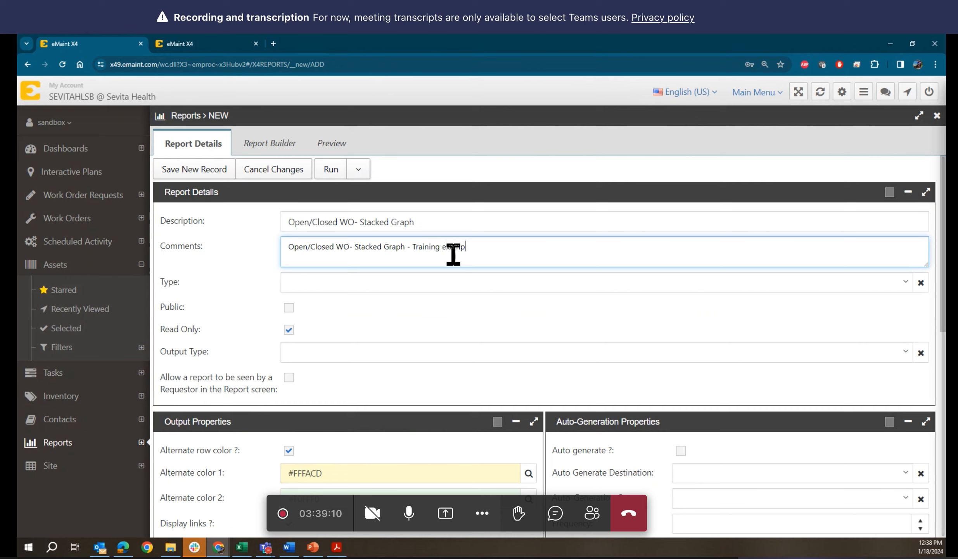
{"action": "type", "text": "le"}
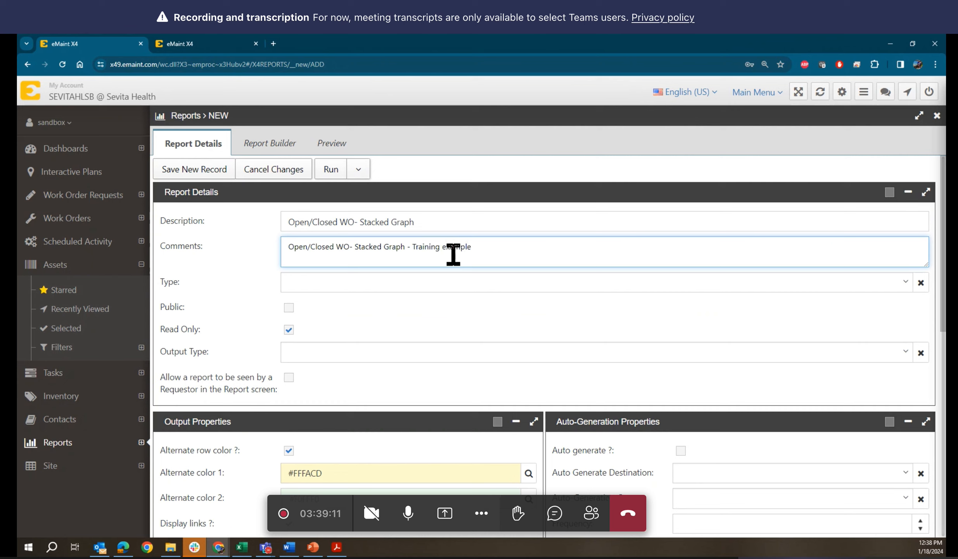
Step: Set the report type to WORK, make the report public and choose GRAPH as its output type
{"action": "left_click", "coordinate": [355, 282]}
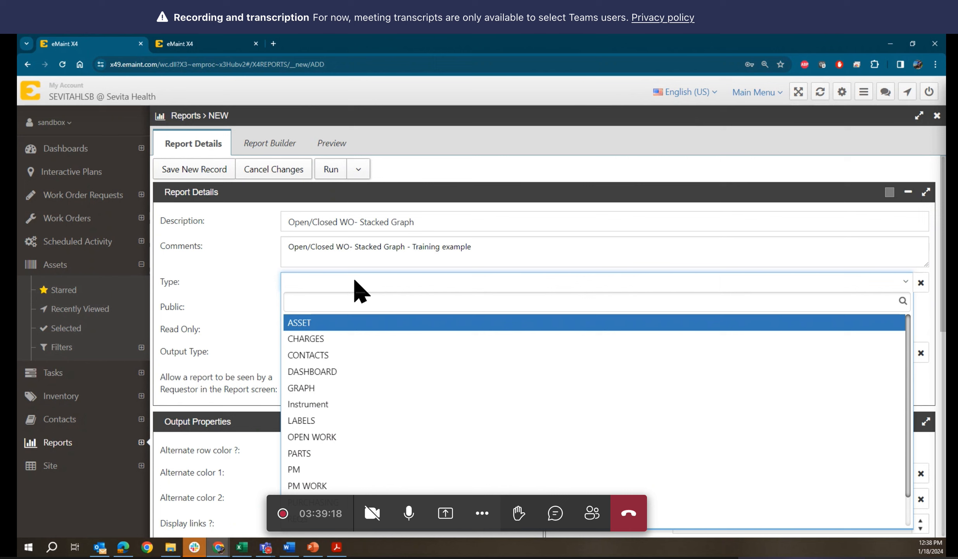
{"action": "type", "text": "wo"}
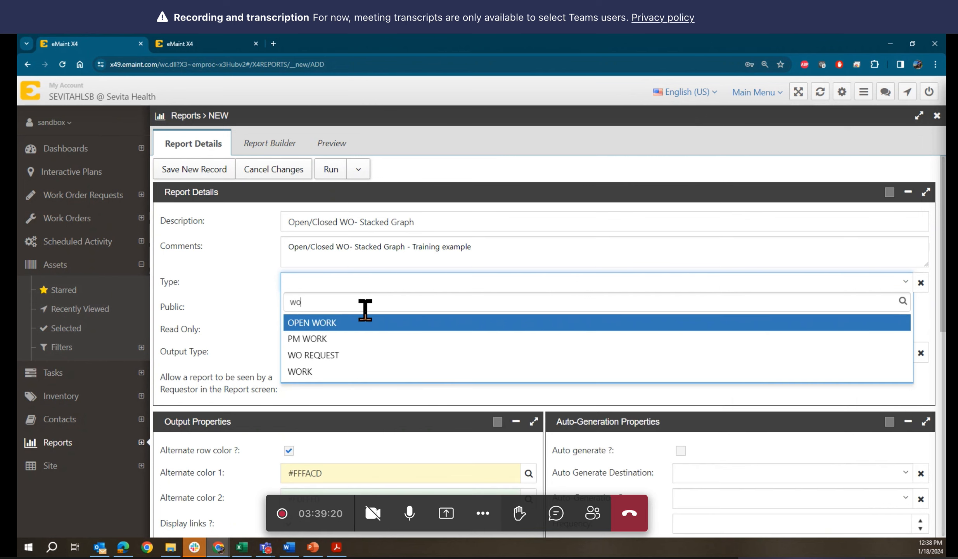
{"action": "left_click", "coordinate": [305, 371]}
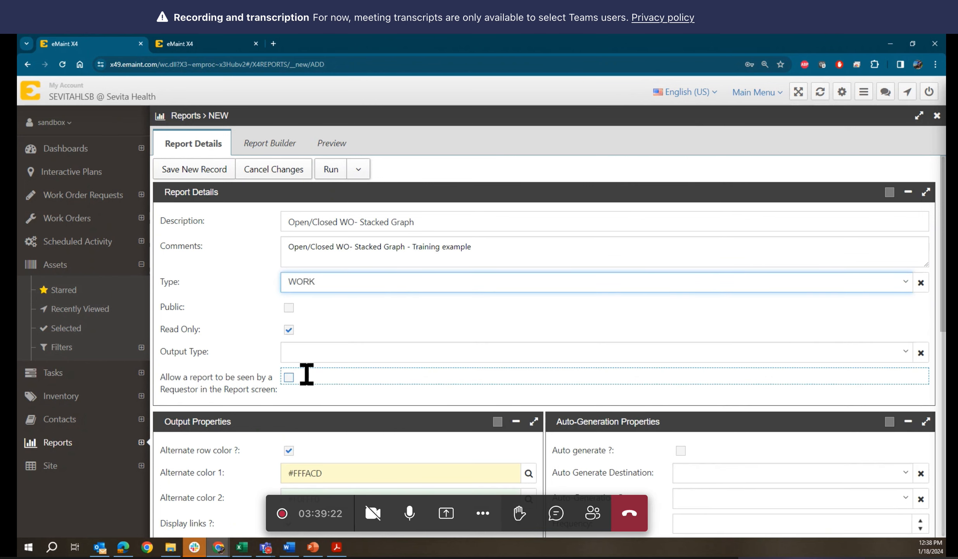
{"action": "left_click", "coordinate": [289, 307]}
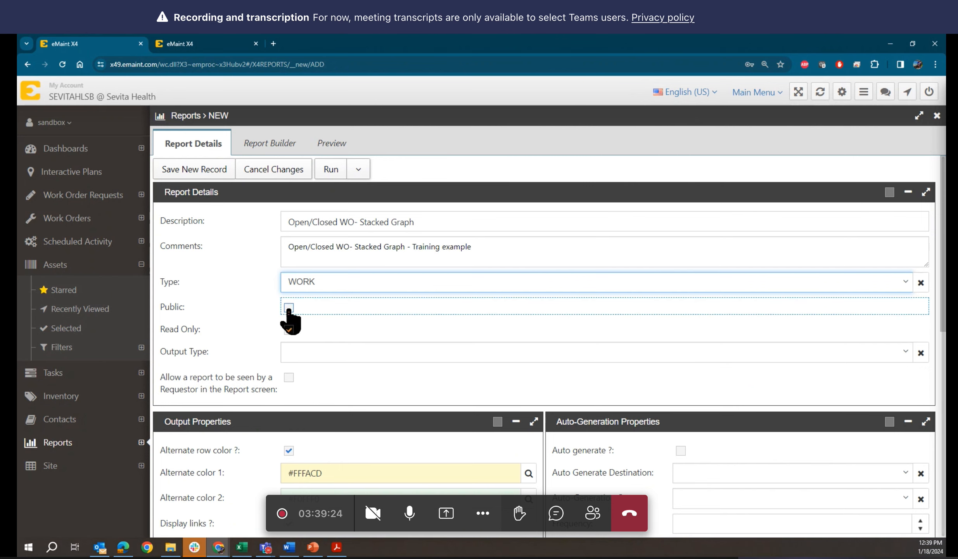
{"action": "left_click", "coordinate": [326, 355]}
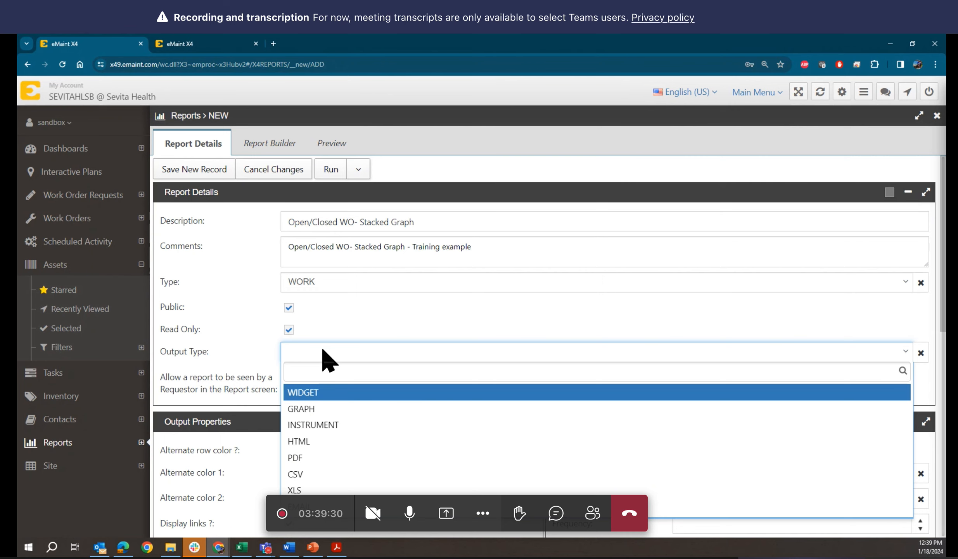
{"action": "left_click", "coordinate": [316, 408]}
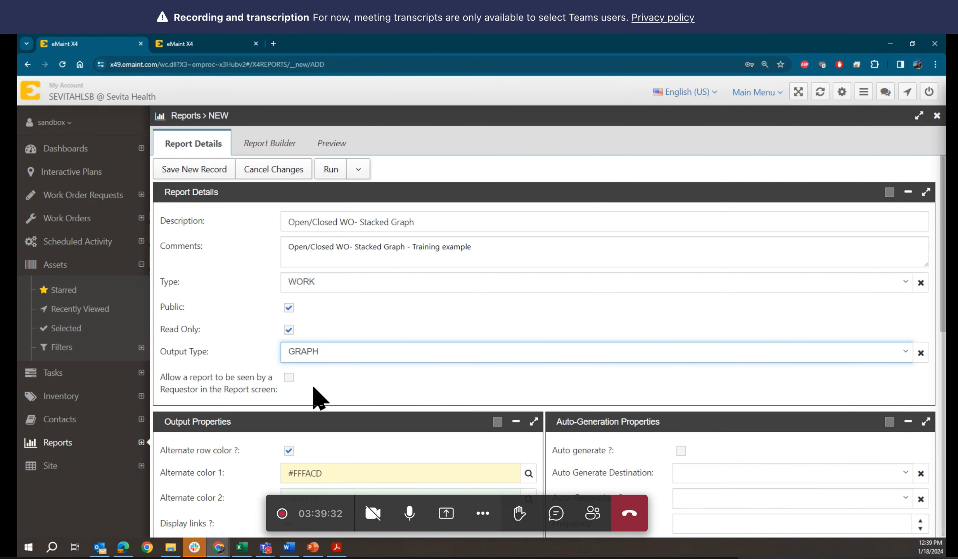
Step: Review the new report's output, auto-generation and FTP properties
{"action": "scroll", "coordinate": [316, 391], "scroll_direction": "down", "scroll_amount": 5}
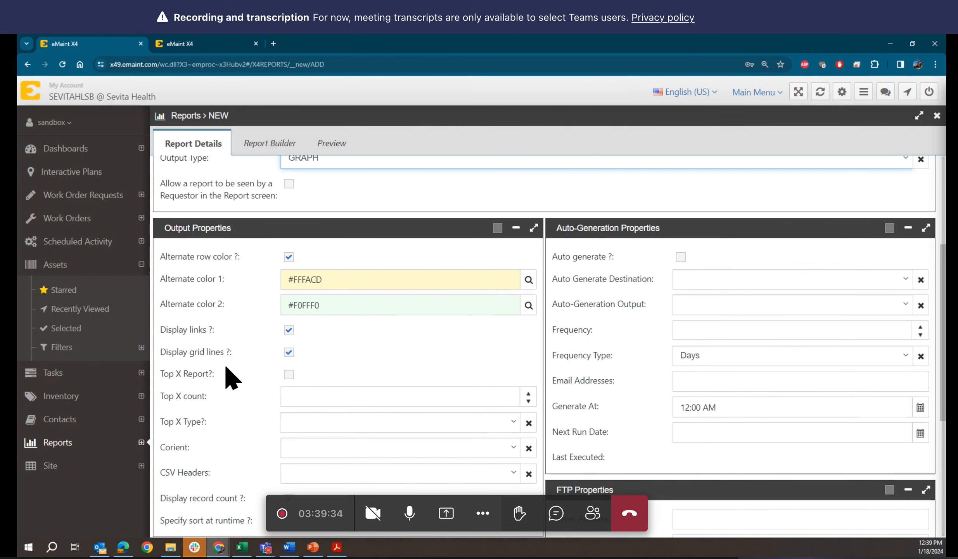
{"action": "left_click", "coordinate": [392, 333]}
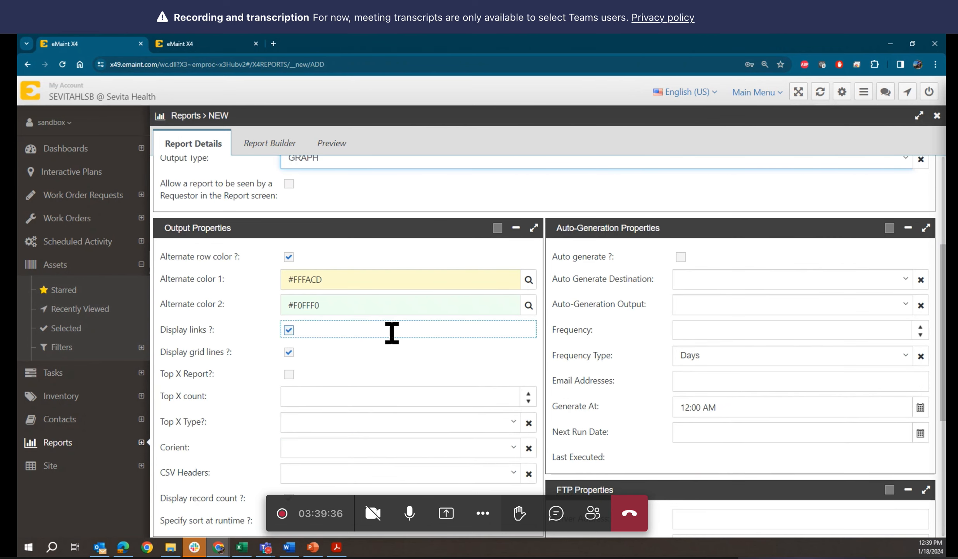
{"action": "scroll", "coordinate": [392, 332], "scroll_direction": "down", "scroll_amount": 3}
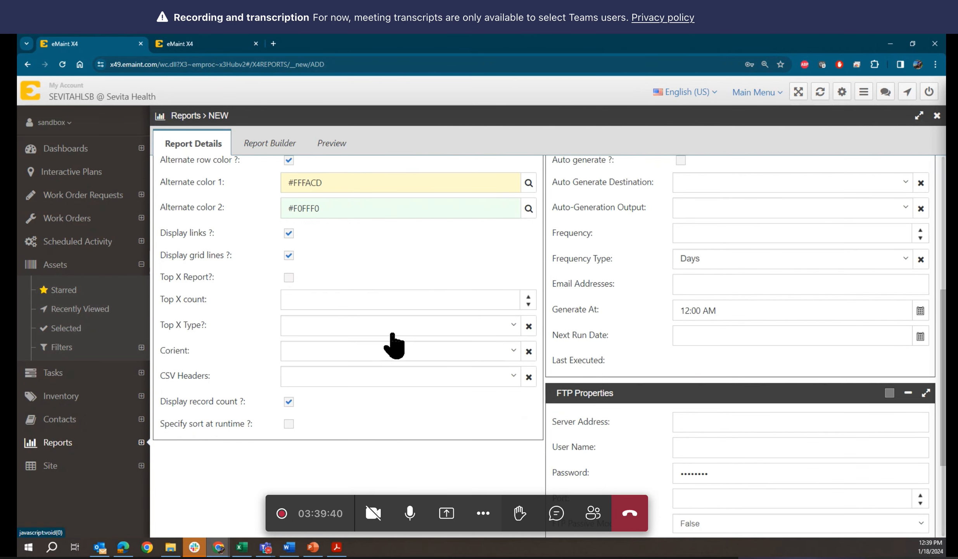
{"action": "scroll", "coordinate": [393, 332], "scroll_direction": "up", "scroll_amount": 3}
{"action": "scroll", "coordinate": [392, 332], "scroll_direction": "down", "scroll_amount": 2}
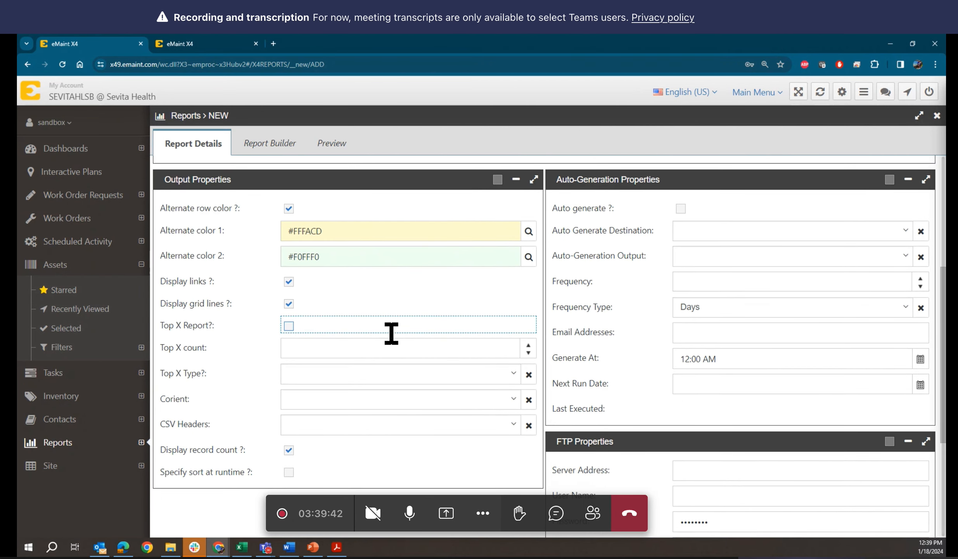
{"action": "scroll", "coordinate": [384, 342], "scroll_direction": "down", "scroll_amount": 2}
{"action": "scroll", "coordinate": [385, 353], "scroll_direction": "down", "scroll_amount": 1}
{"action": "scroll", "coordinate": [391, 351], "scroll_direction": "up", "scroll_amount": 6}
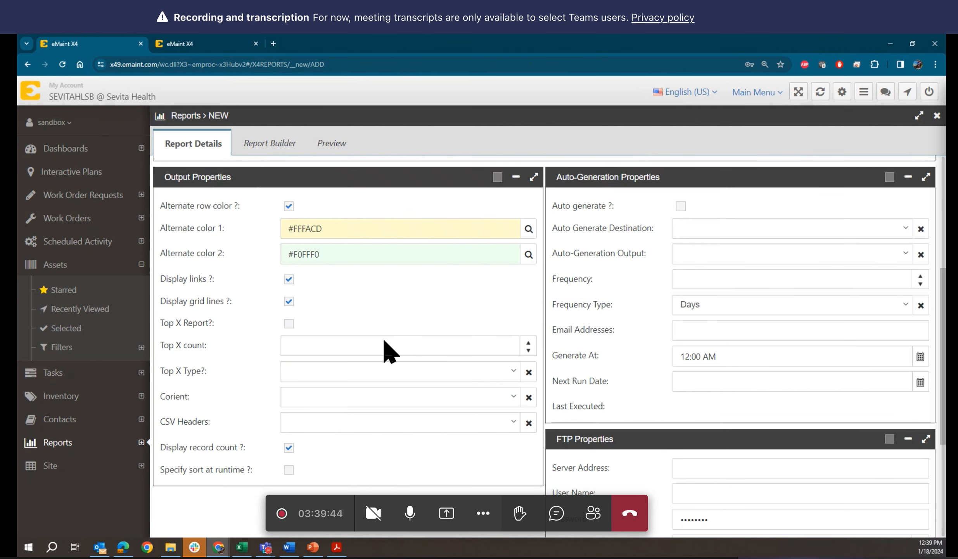
{"action": "scroll", "coordinate": [391, 351], "scroll_direction": "up", "scroll_amount": 2}
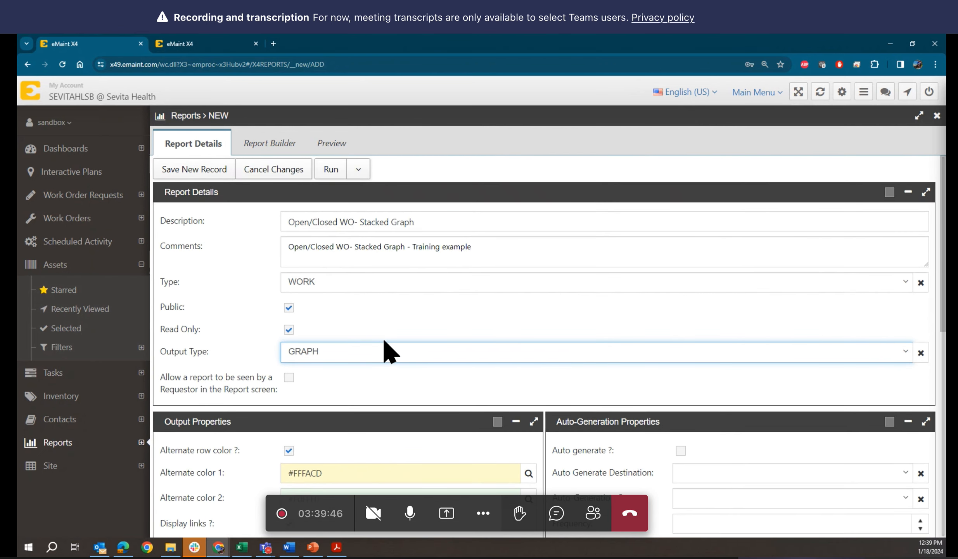
Step: Set WORK (Work Orders) as the main table of the new report in the report builder
{"action": "left_click", "coordinate": [267, 147]}
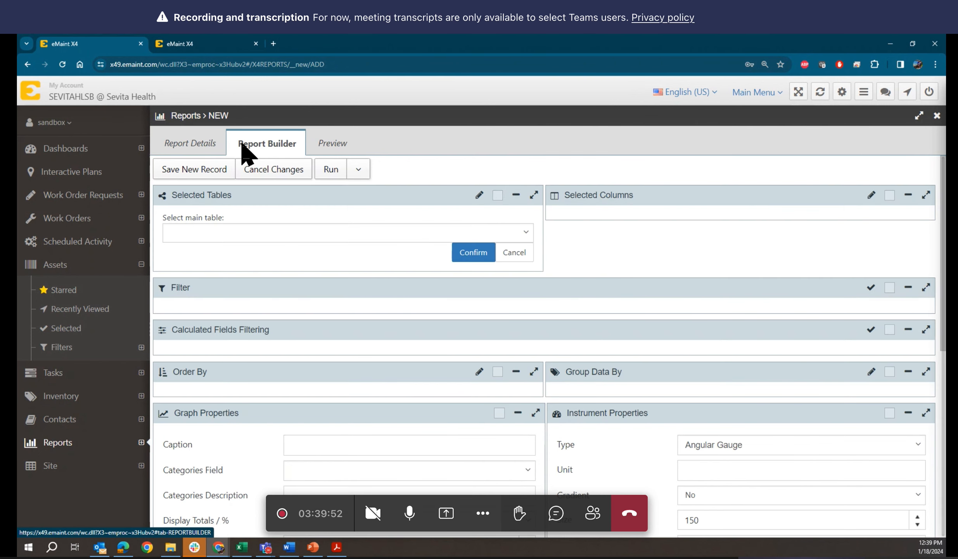
{"action": "left_click", "coordinate": [190, 146]}
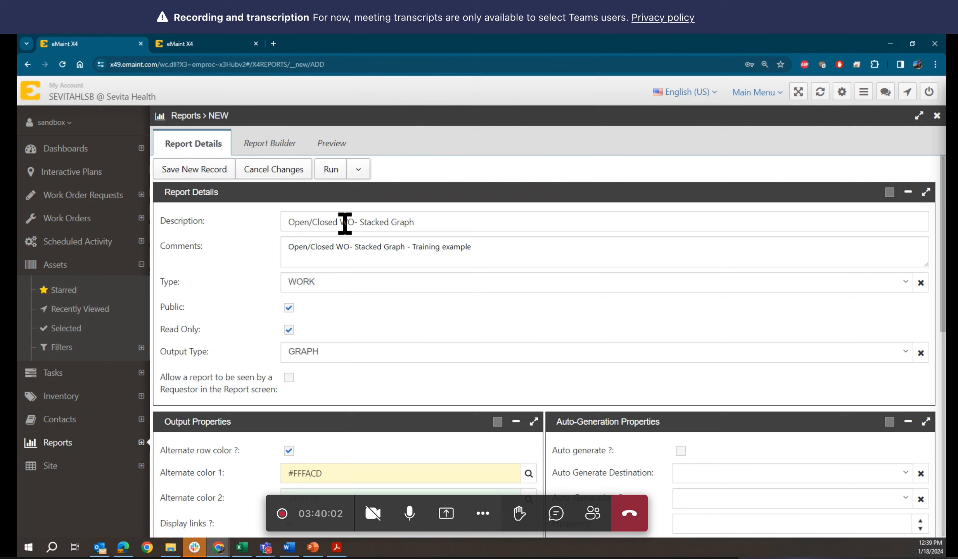
{"action": "left_click", "coordinate": [275, 148]}
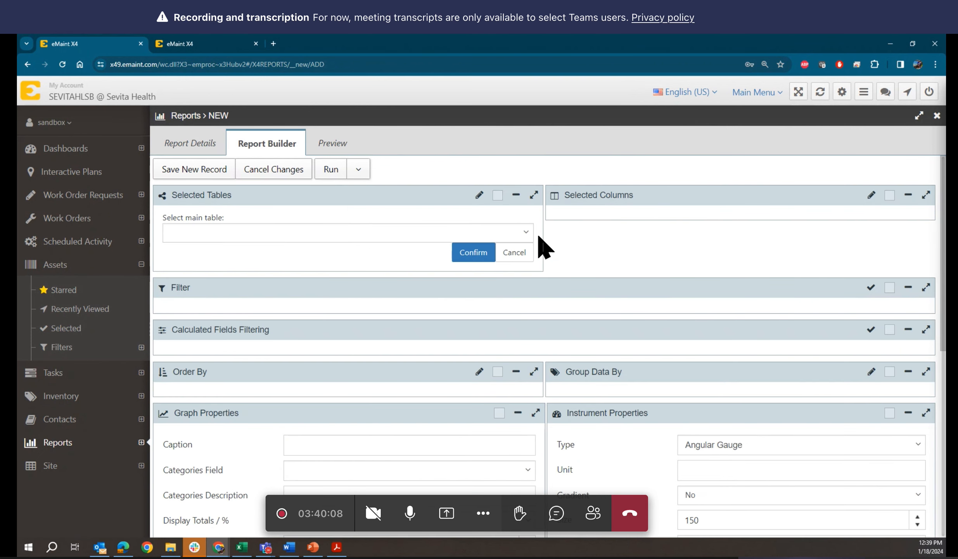
{"action": "left_click", "coordinate": [526, 232]}
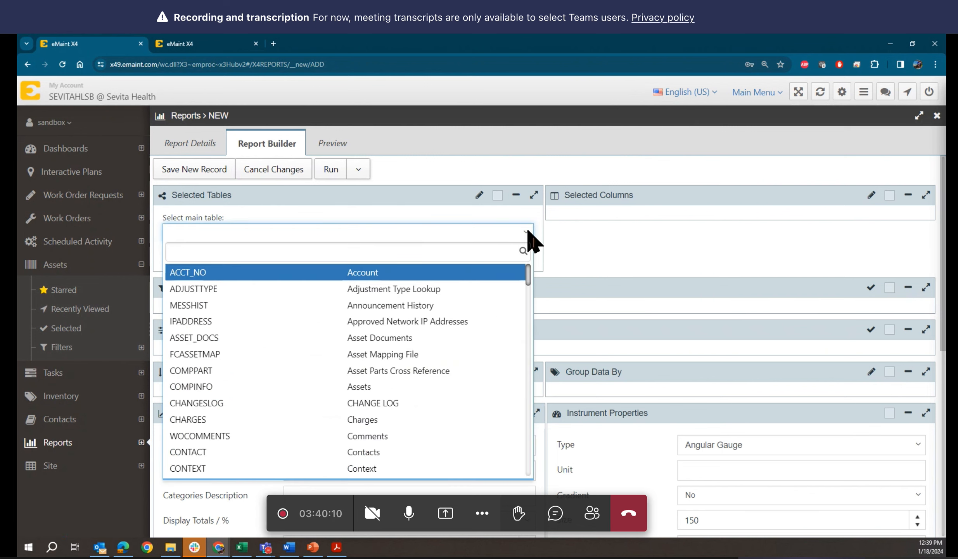
{"action": "type", "text": "work"}
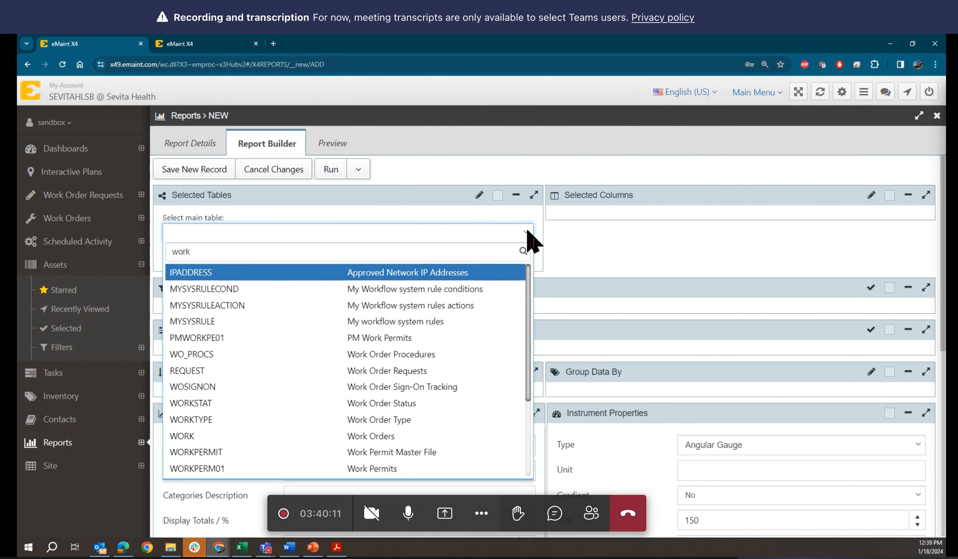
{"action": "left_click", "coordinate": [192, 435]}
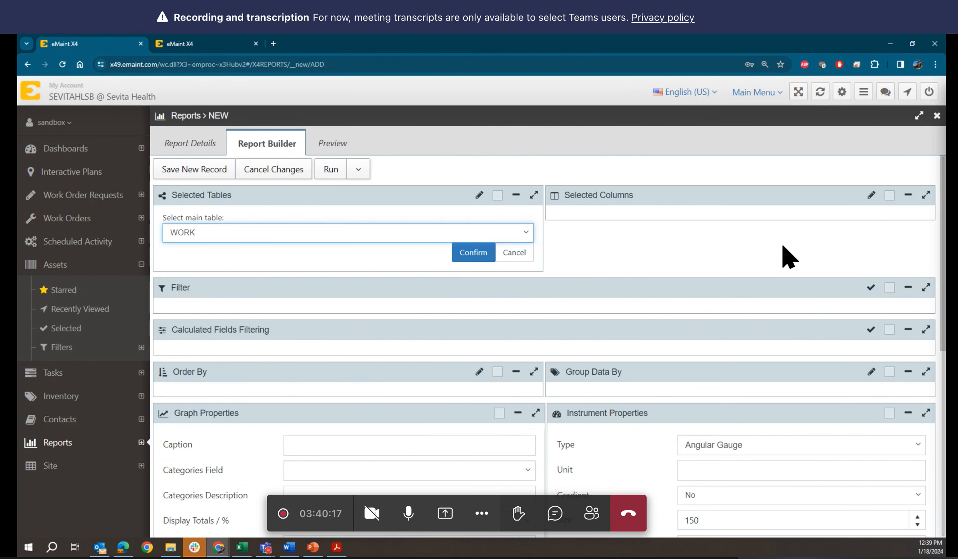
{"action": "left_click", "coordinate": [475, 258]}
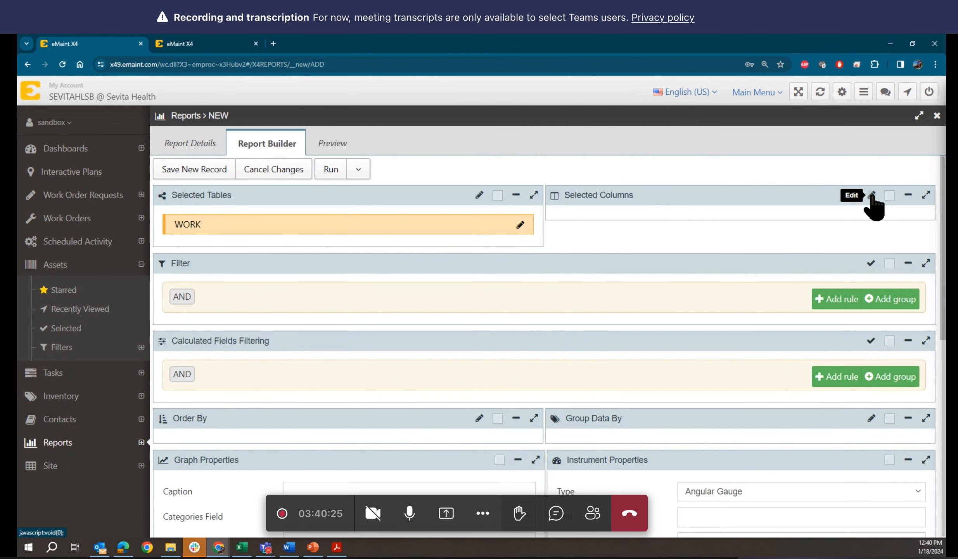
Step: Add the WO No. column from the Work Orders table to the report's selected columns
{"action": "left_click", "coordinate": [871, 196]}
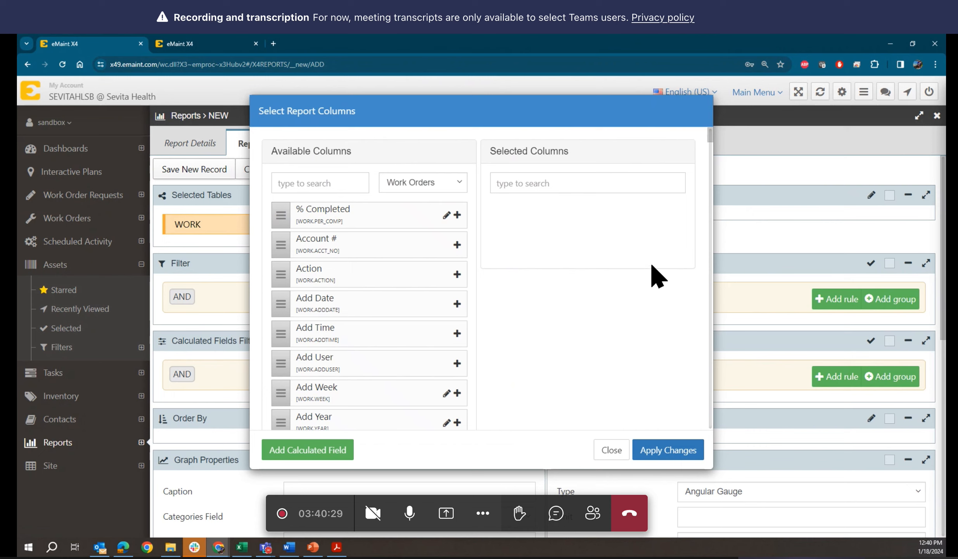
{"action": "left_click", "coordinate": [336, 182]}
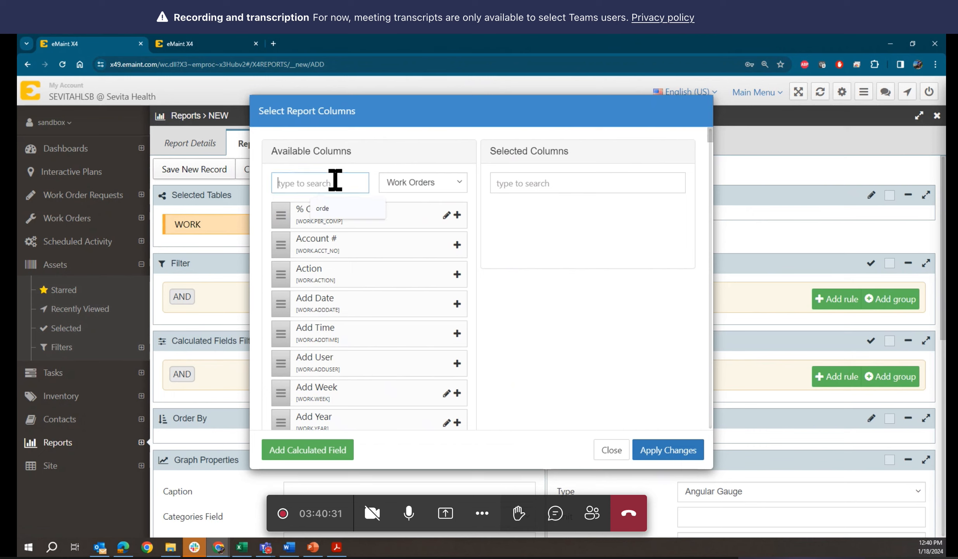
{"action": "type", "text": "no."}
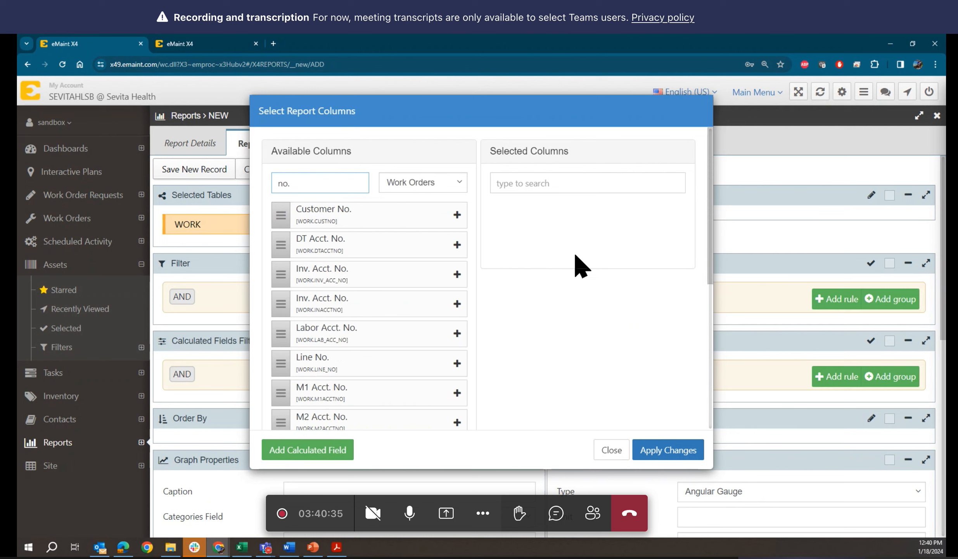
{"action": "scroll", "coordinate": [395, 321], "scroll_direction": "down", "scroll_amount": 6}
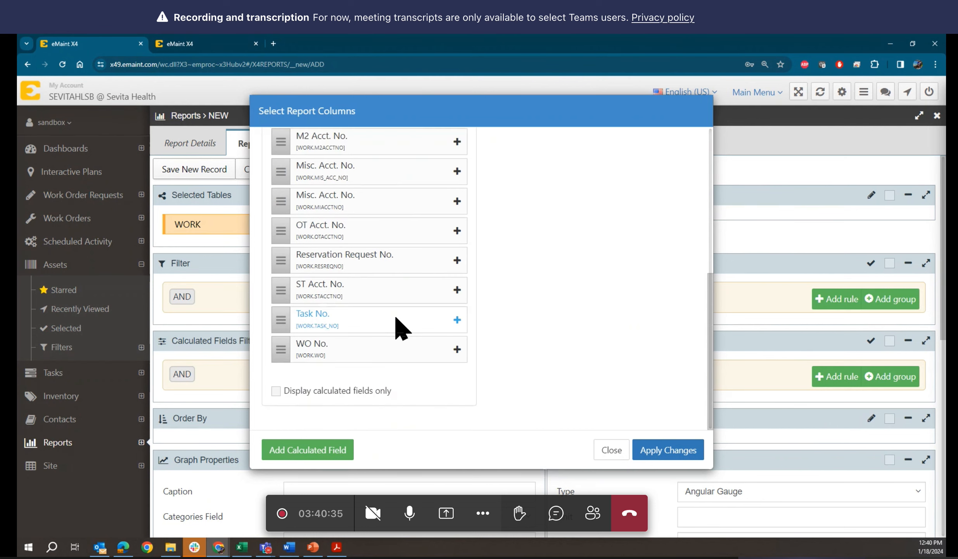
{"action": "left_click", "coordinate": [457, 349]}
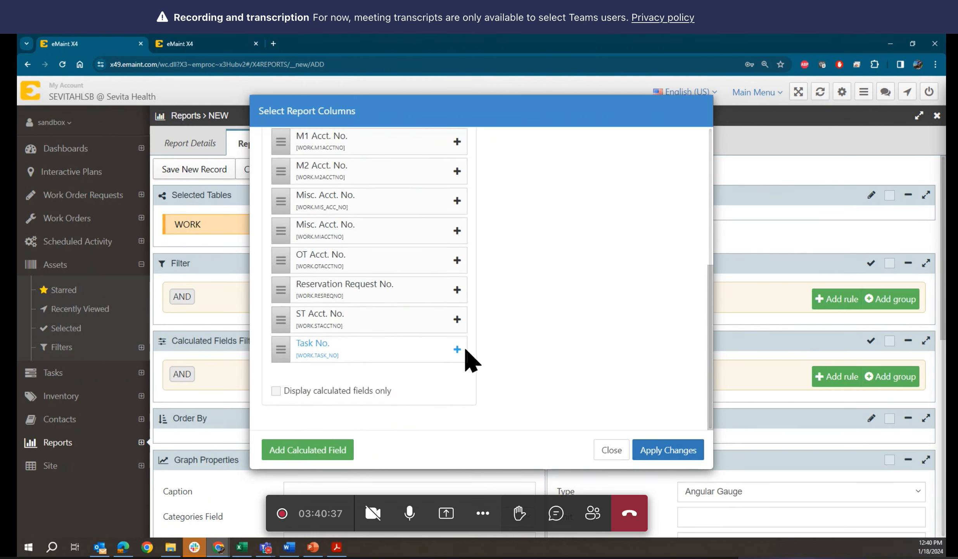
{"action": "scroll", "coordinate": [684, 349], "scroll_direction": "up", "scroll_amount": 6}
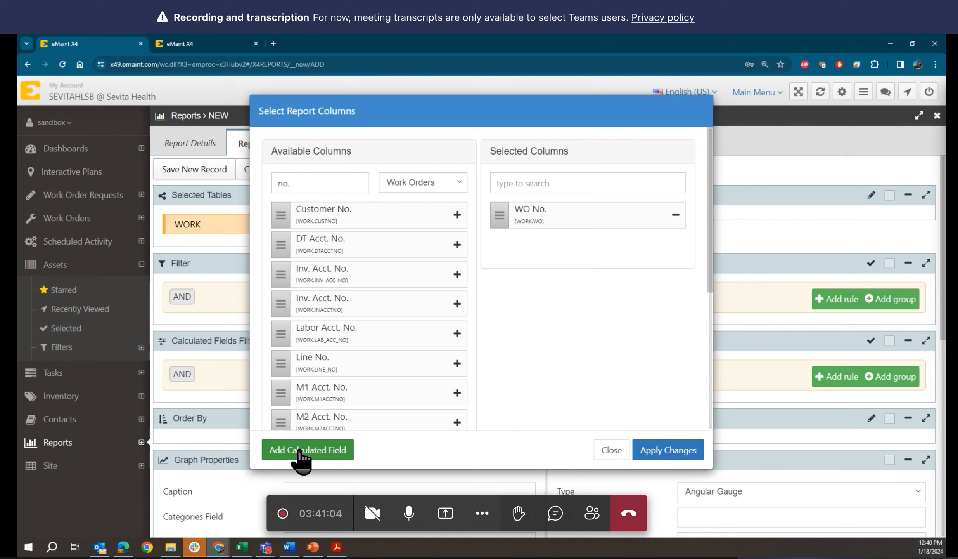
{"action": "left_click", "coordinate": [686, 450]}
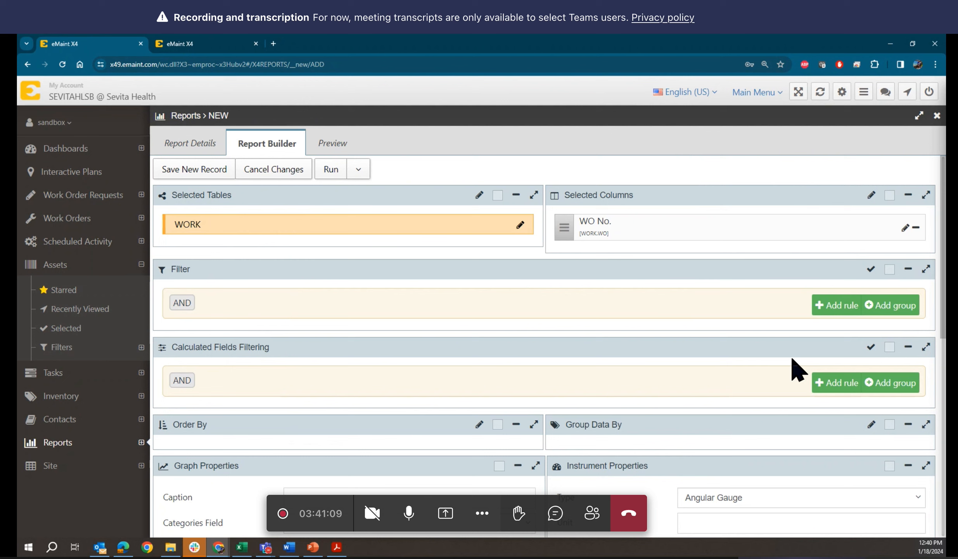
Step: Set the display function of the WO No. column to COUNT
{"action": "left_click", "coordinate": [904, 228]}
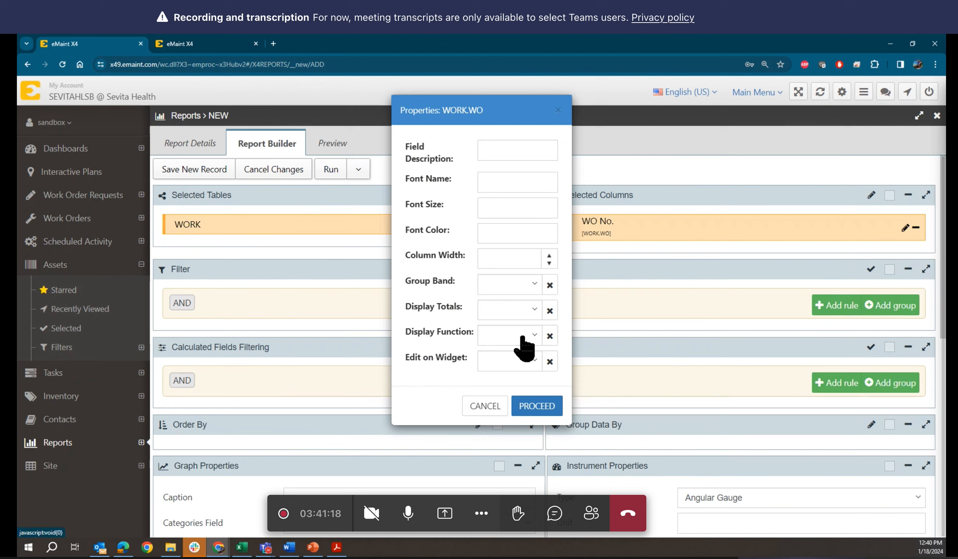
{"action": "left_click", "coordinate": [535, 309]}
{"action": "left_click", "coordinate": [535, 309]}
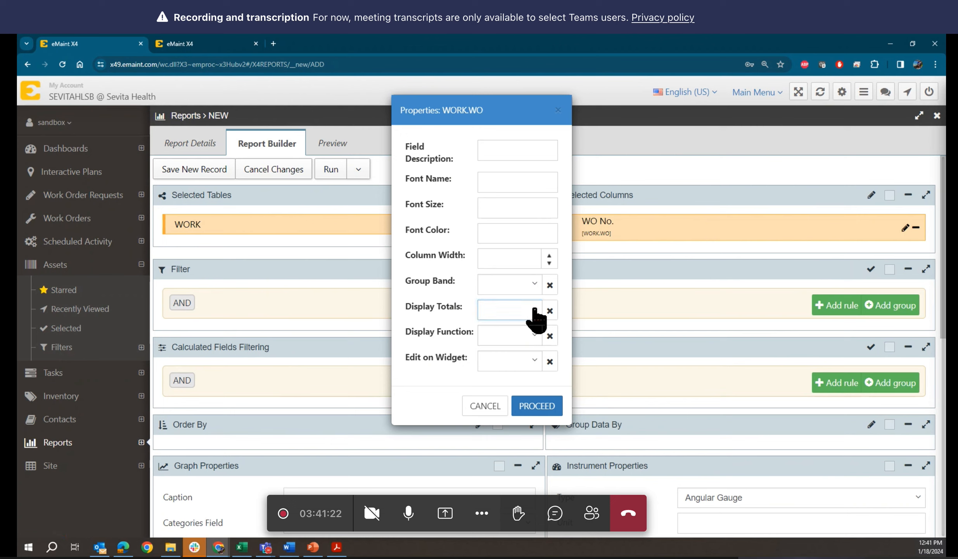
{"action": "left_click", "coordinate": [537, 337]}
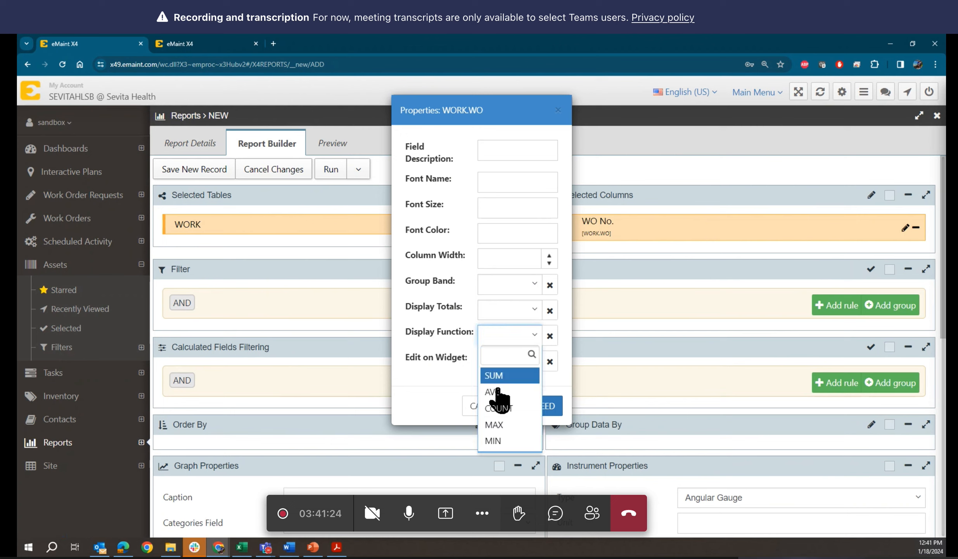
{"action": "left_click", "coordinate": [504, 409]}
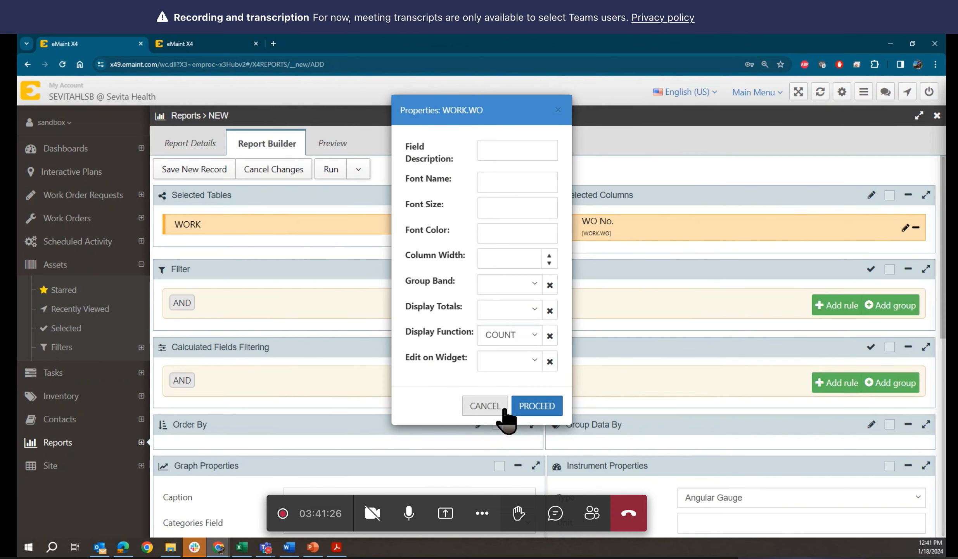
{"action": "left_click", "coordinate": [528, 412]}
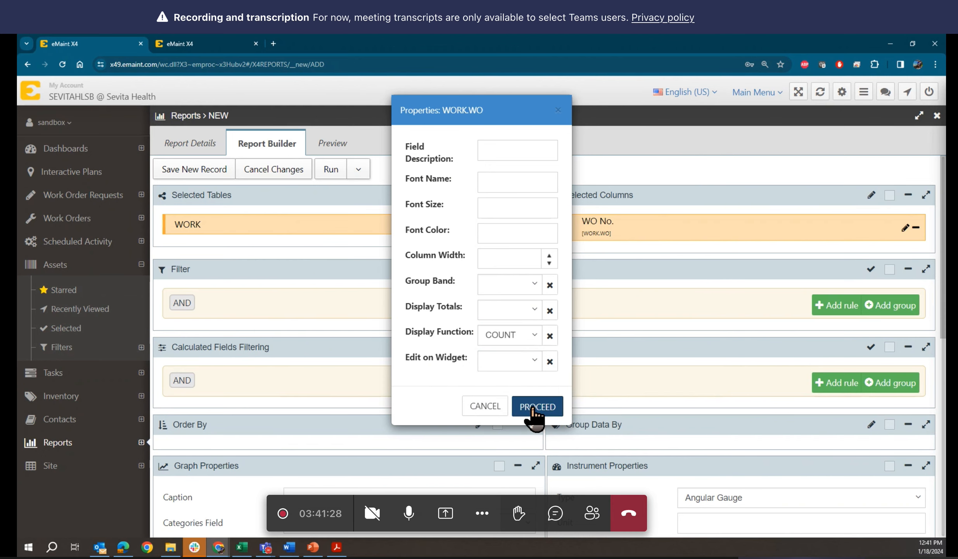
Step: Start a new calculated field for the report columns, with WORK as its field table
{"action": "left_click", "coordinate": [870, 195]}
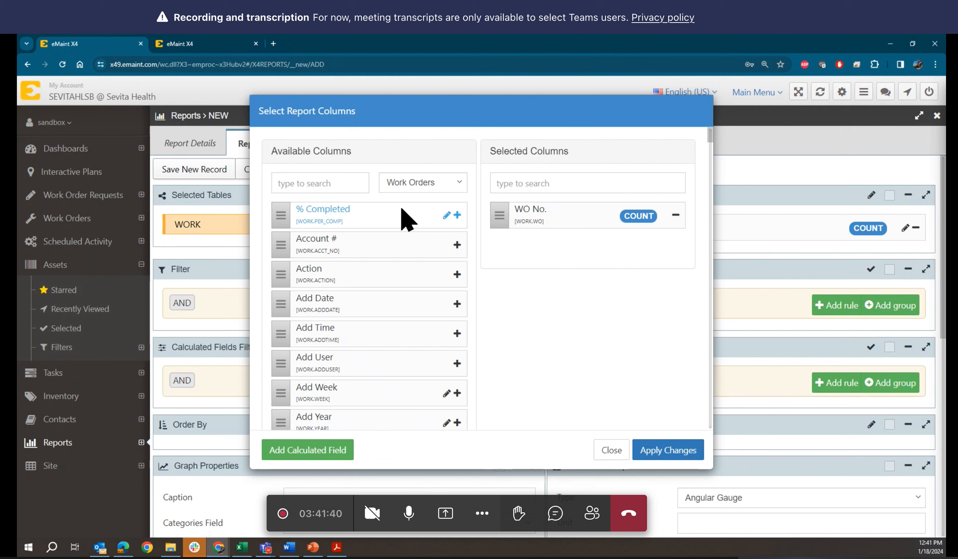
{"action": "scroll", "coordinate": [427, 360], "scroll_direction": "down", "scroll_amount": 5}
{"action": "scroll", "coordinate": [423, 366], "scroll_direction": "up", "scroll_amount": 5}
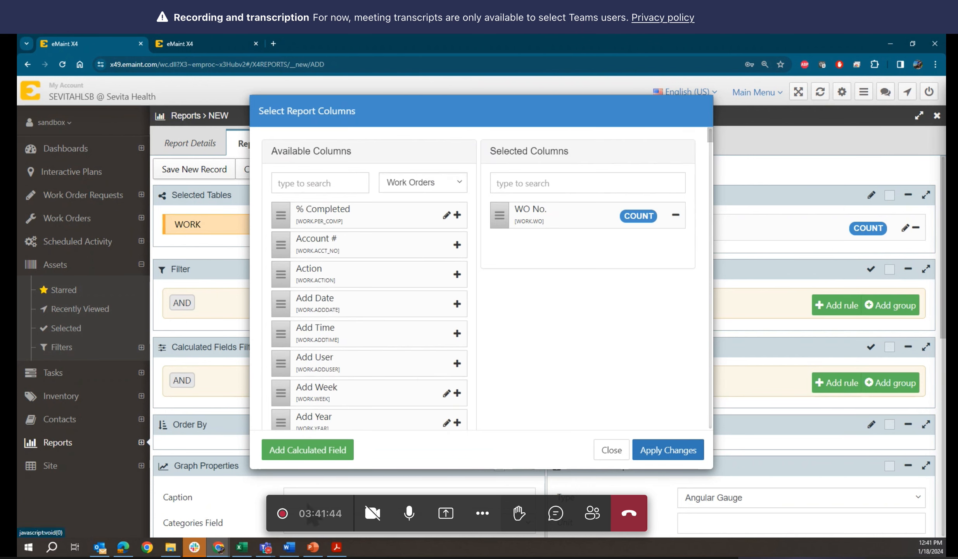
{"action": "left_click", "coordinate": [303, 452]}
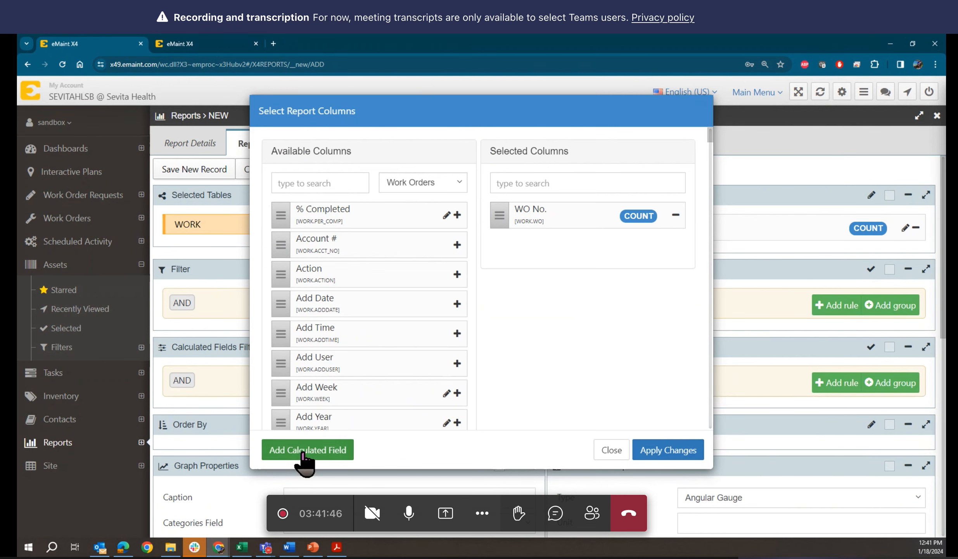
{"action": "left_click", "coordinate": [554, 167]}
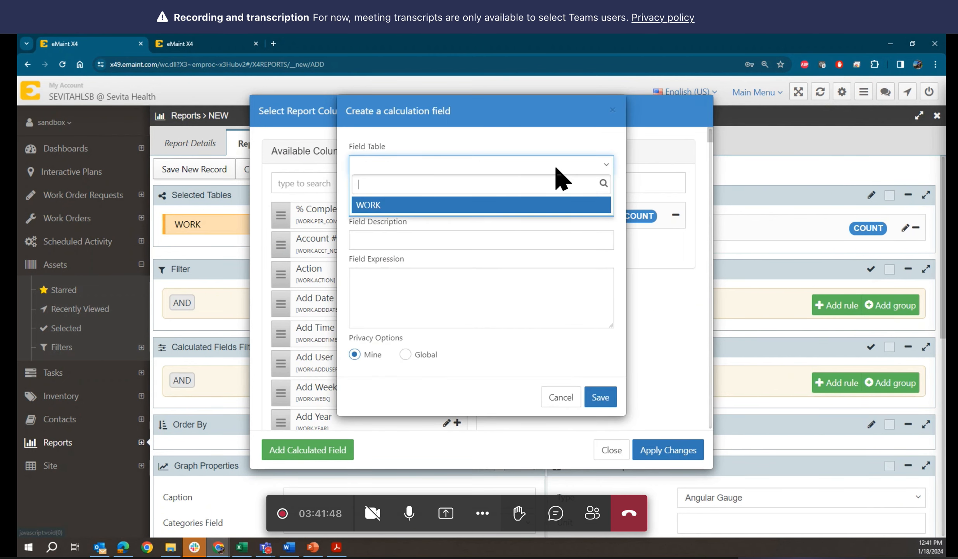
{"action": "left_click", "coordinate": [485, 210]}
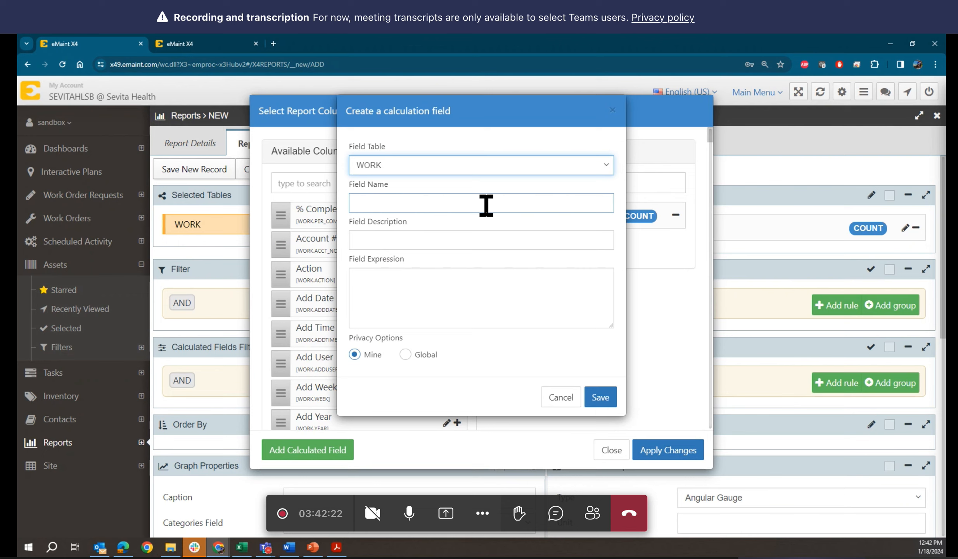
Step: Name the calculated field CLOSEDWO and describe it as "Closed WO"
{"action": "left_click", "coordinate": [430, 205]}
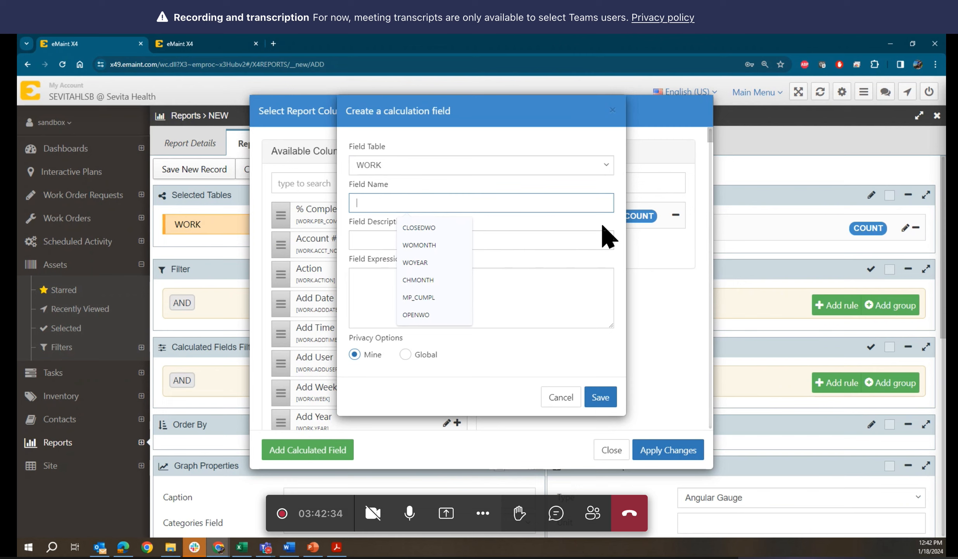
{"action": "type", "text": "CLOSED"}
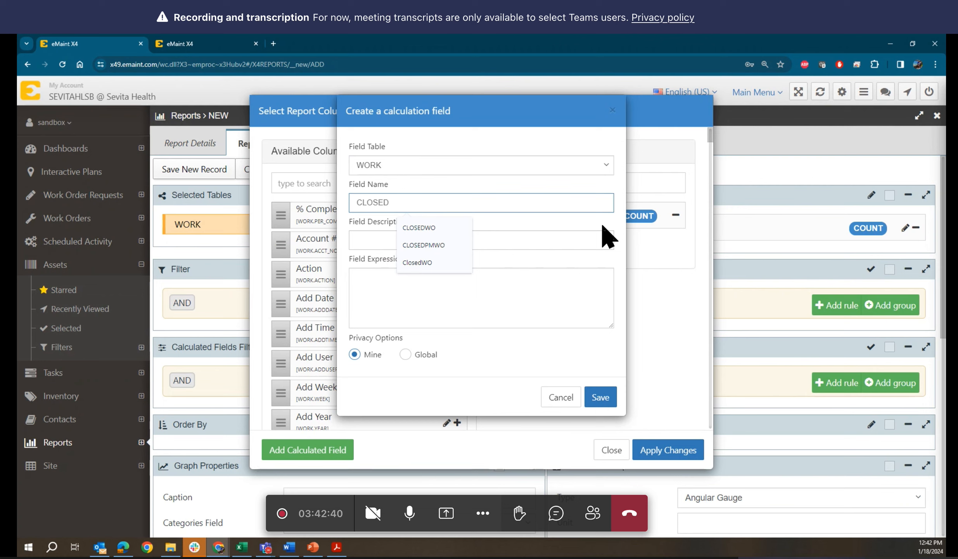
{"action": "type", "text": "WO"}
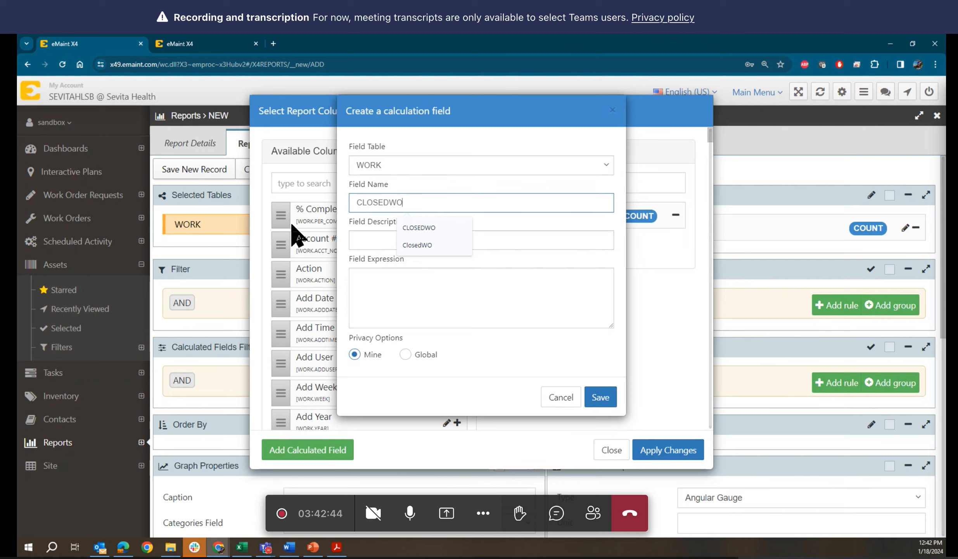
{"action": "left_click", "coordinate": [357, 239]}
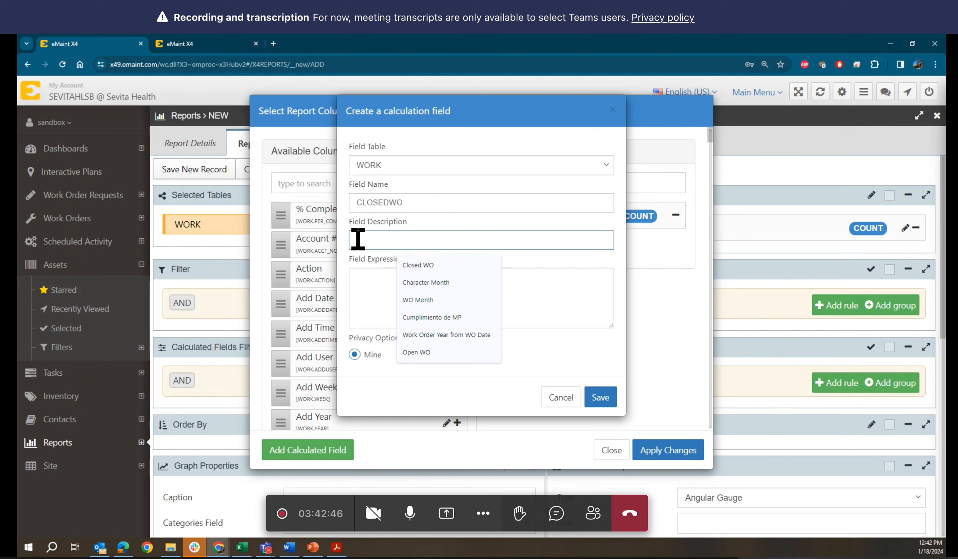
{"action": "left_click", "coordinate": [417, 265]}
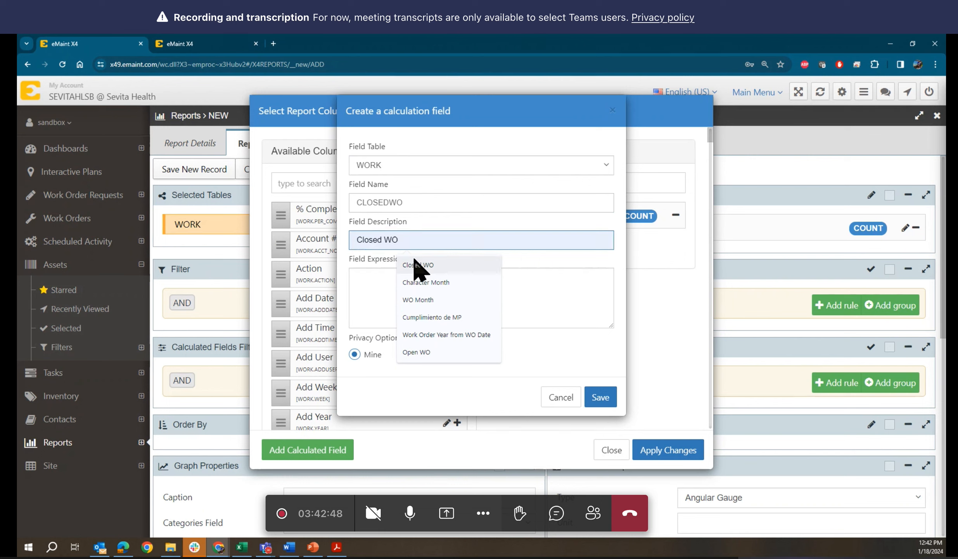
Step: Copy the Closed WO's expression SUM(IIF(WORK.WORKSTATUS="H",1,0)) from the calculated fields PDF in Adobe Acrobat and return to the empty field expression in eMaint
{"action": "left_click", "coordinate": [373, 278]}
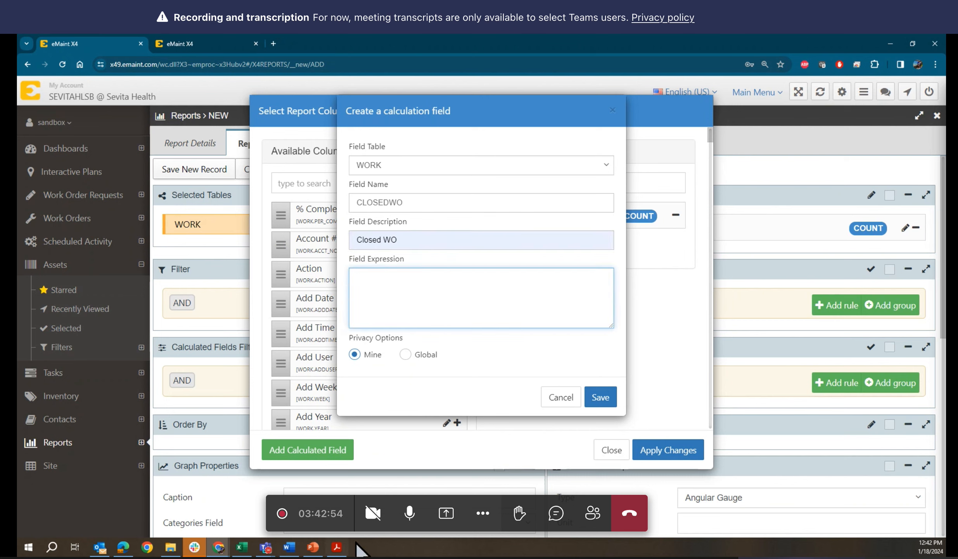
{"action": "left_click", "coordinate": [337, 546]}
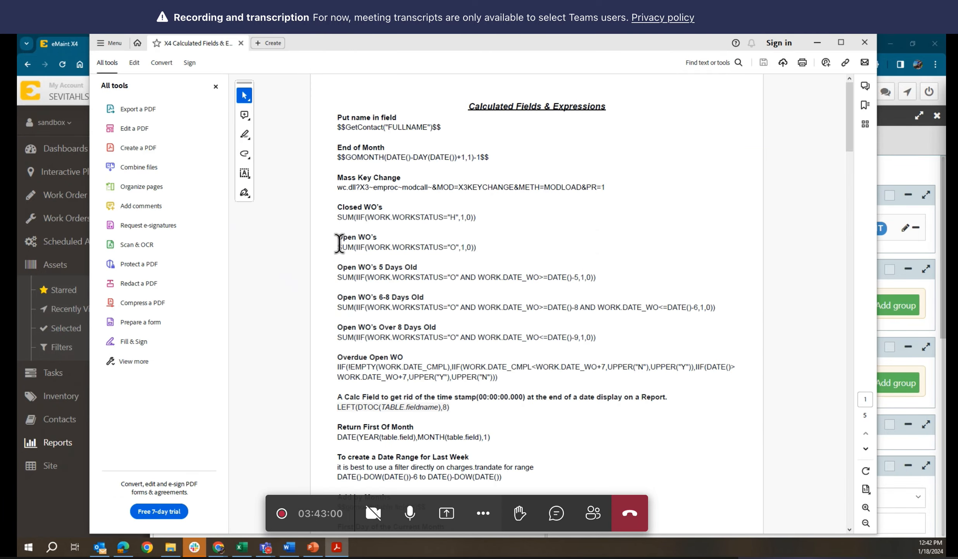
{"action": "left_click_drag", "start_coordinate": [338, 247], "coordinate": [475, 245]}
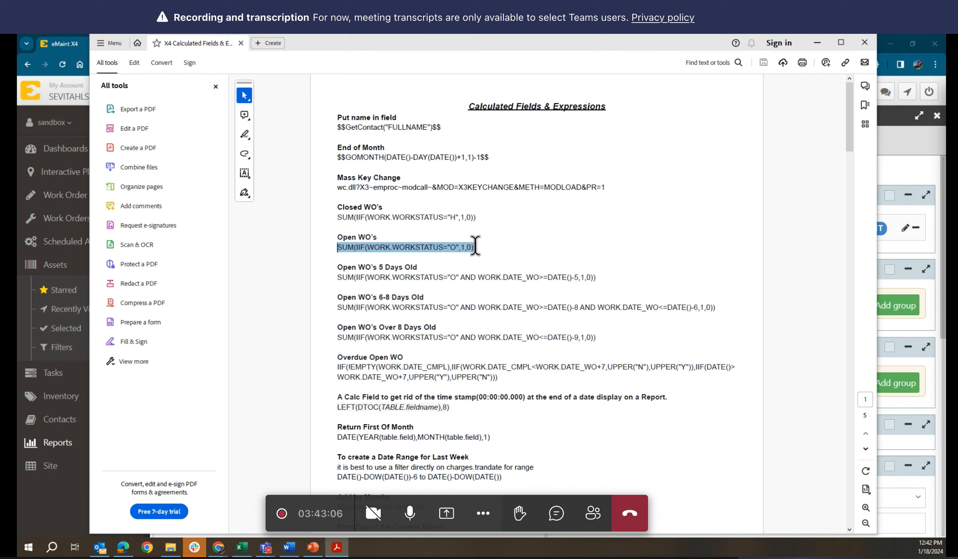
{"action": "key", "text": "ctrl+c"}
{"action": "key", "text": "ctrl+c"}
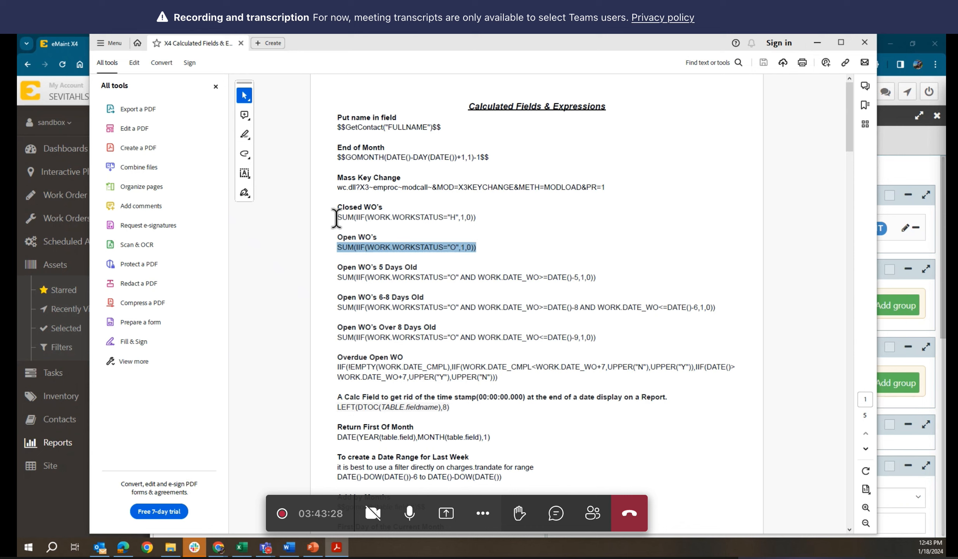
{"action": "left_click_drag", "start_coordinate": [340, 216], "coordinate": [477, 210]}
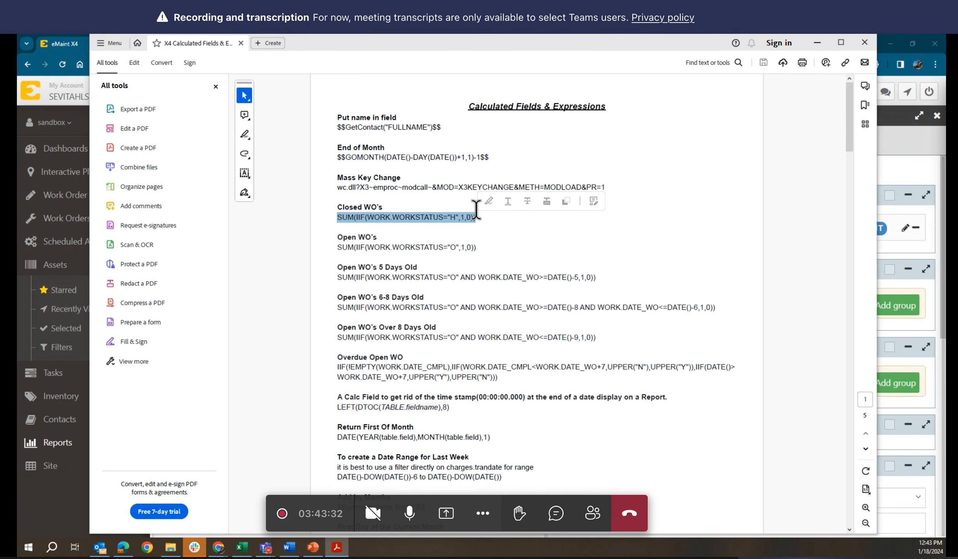
{"action": "left_click", "coordinate": [817, 42]}
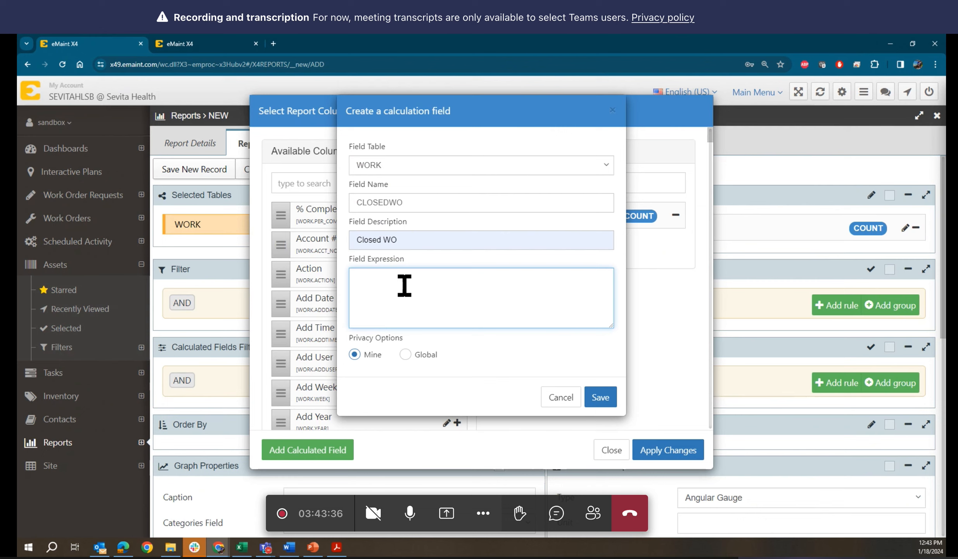
Step: Fill in the Closed WO field expression with the copied SUM(IIF(WORK.WORKSTATUS="H",1,0)) and highlight its WORKSTATUS part
{"action": "key", "text": "ctrl+v"}
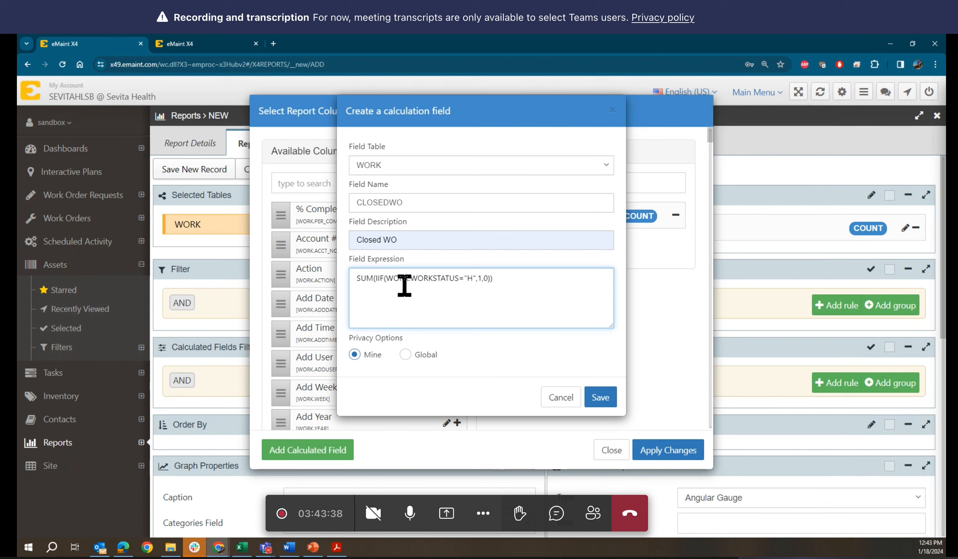
{"action": "left_click", "coordinate": [357, 278]}
{"action": "double_click", "coordinate": [408, 277]}
{"action": "left_click_drag", "start_coordinate": [411, 277], "coordinate": [459, 278]}
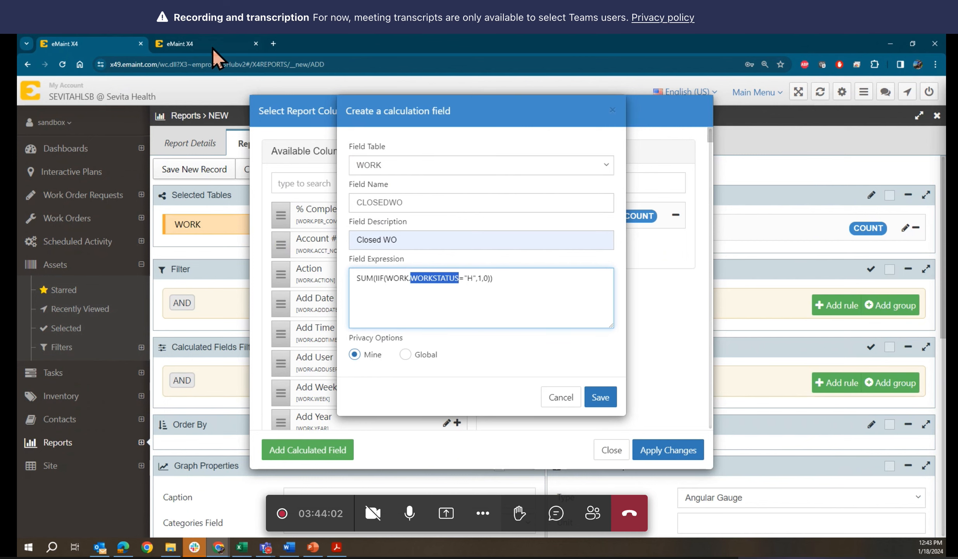
Step: Look up the Open / History column's field name in the Work Orders grid column selection in the other eMaint tab, then close the selection
{"action": "left_click", "coordinate": [198, 44]}
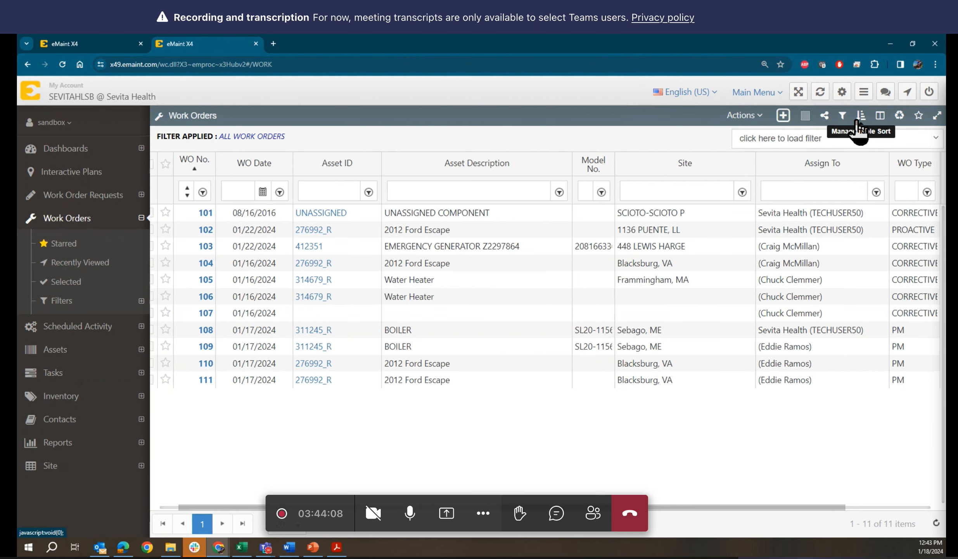
{"action": "left_click", "coordinate": [880, 116]}
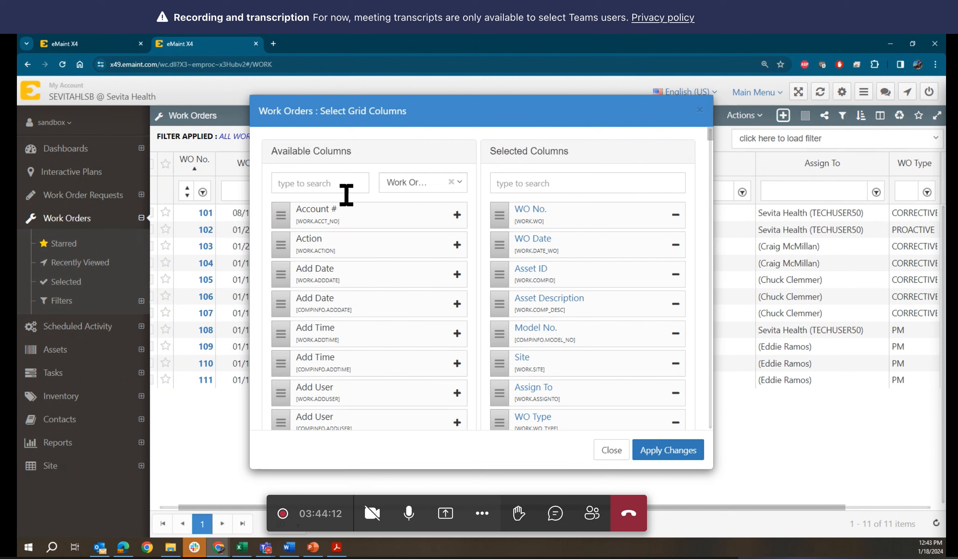
{"action": "left_click", "coordinate": [292, 188]}
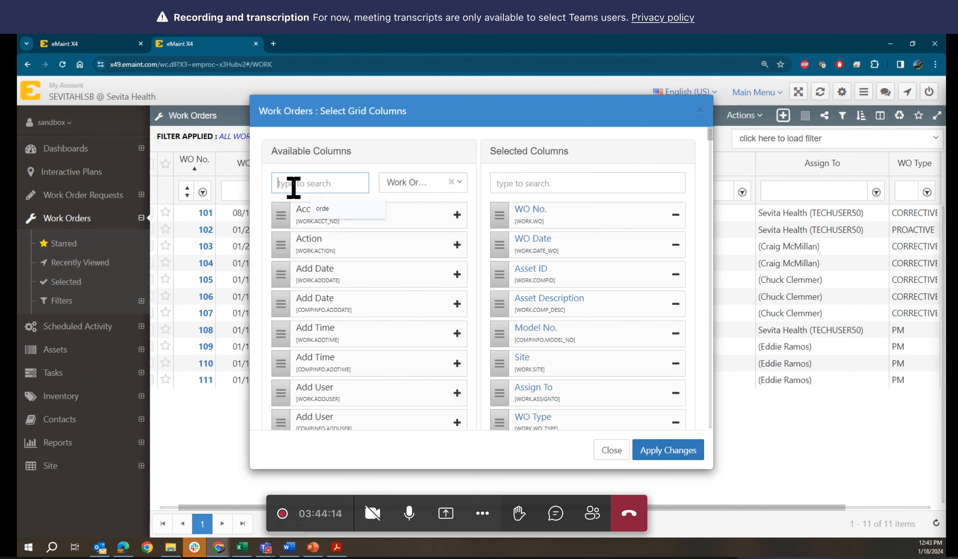
{"action": "type", "text": "PO"}
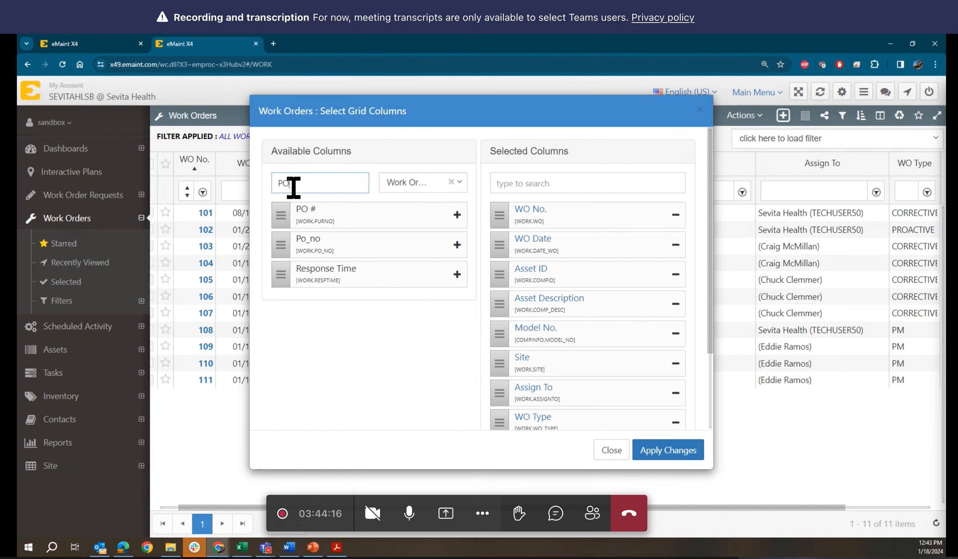
{"action": "key", "text": "BackSpace"}
{"action": "key", "text": "BackSpace"}
{"action": "type", "text": "OP"}
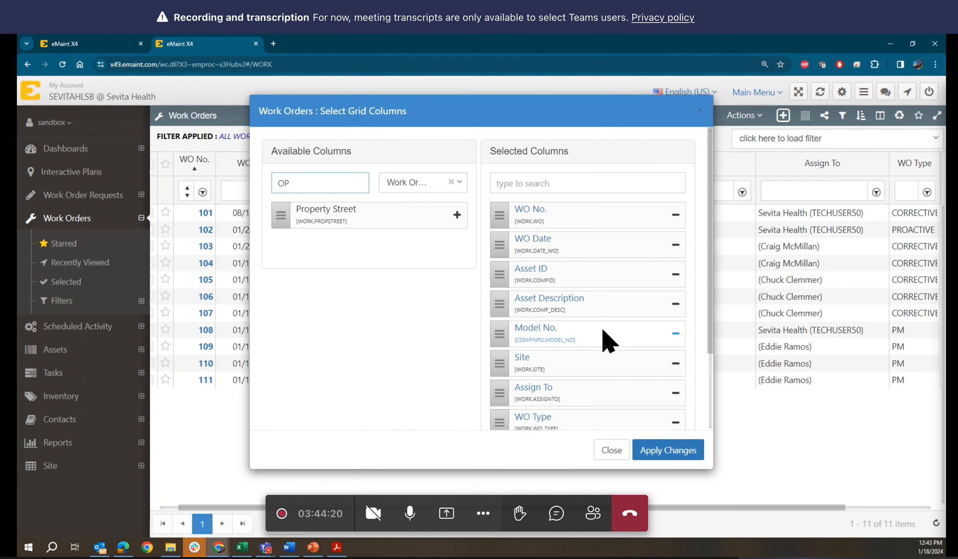
{"action": "scroll", "coordinate": [607, 341], "scroll_direction": "down", "scroll_amount": 3}
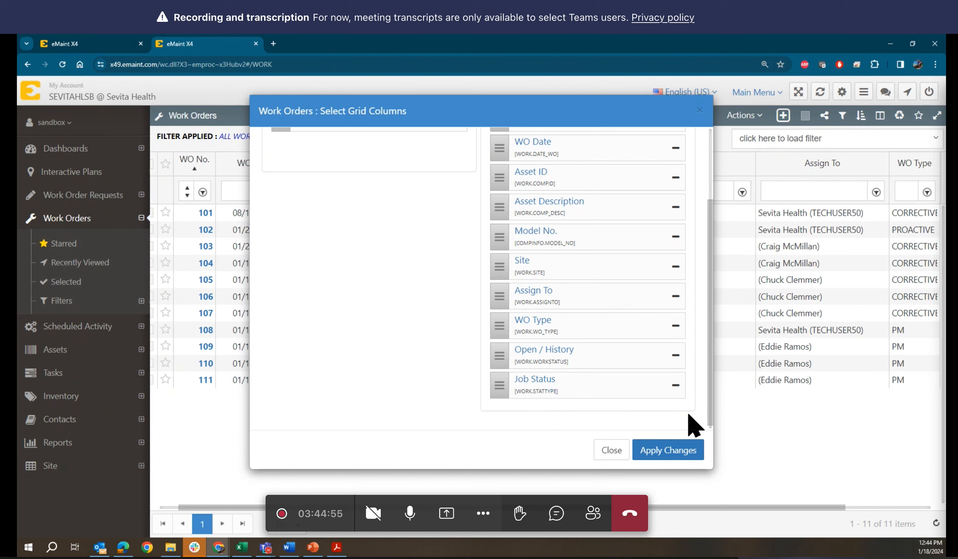
{"action": "scroll", "coordinate": [693, 425], "scroll_direction": "up", "scroll_amount": 3}
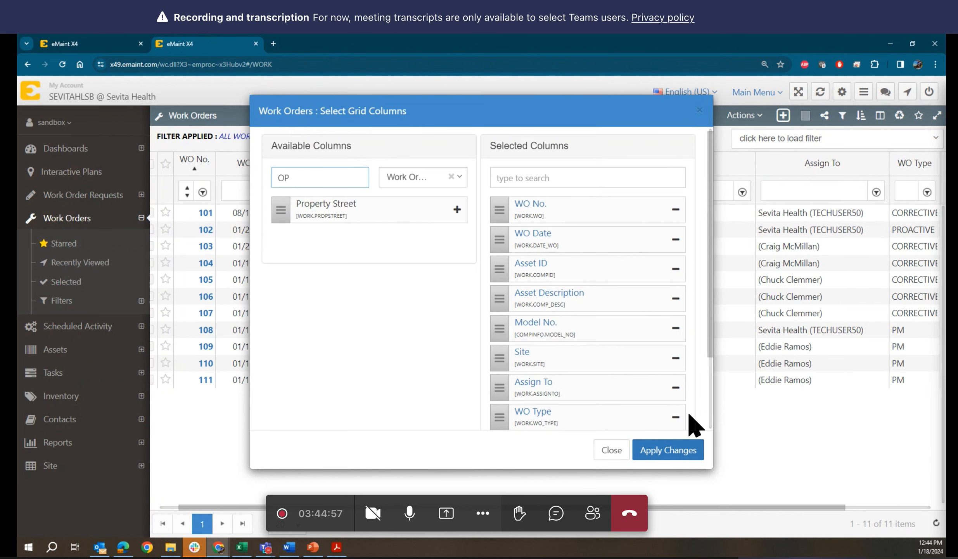
{"action": "scroll", "coordinate": [693, 425], "scroll_direction": "down", "scroll_amount": 3}
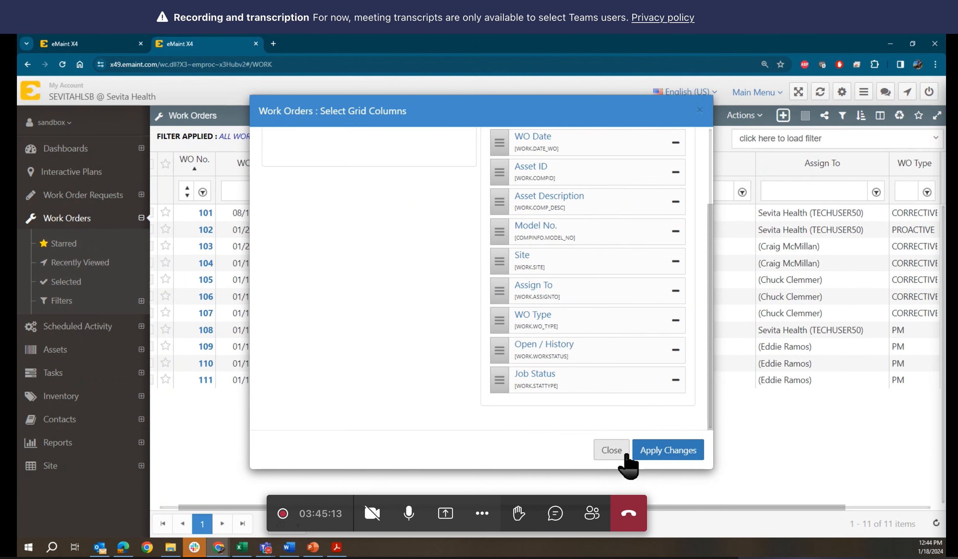
{"action": "left_click", "coordinate": [612, 450]}
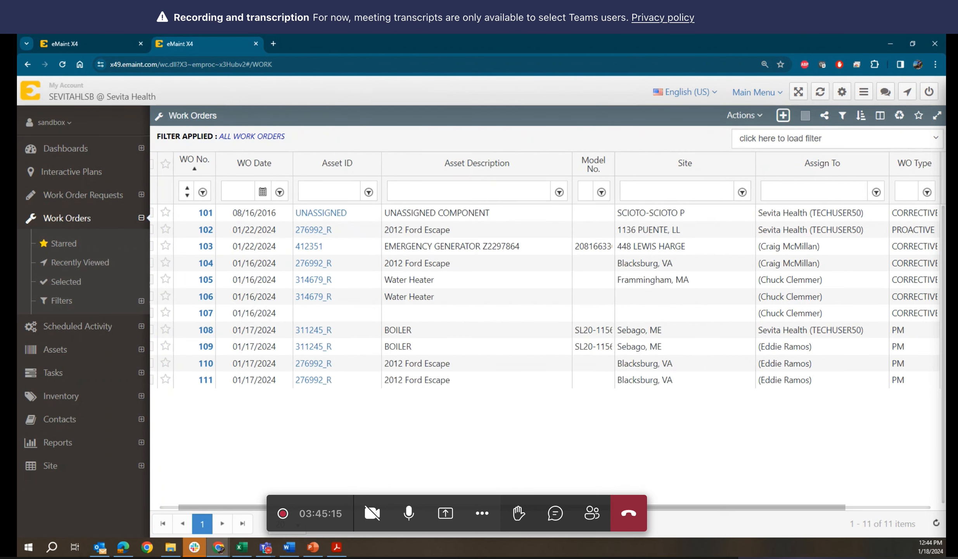
Step: View the application tile menu, dismiss it, and return to the unfinished Closed WO calculated field in the report's browser tab
{"action": "left_click", "coordinate": [70, 126]}
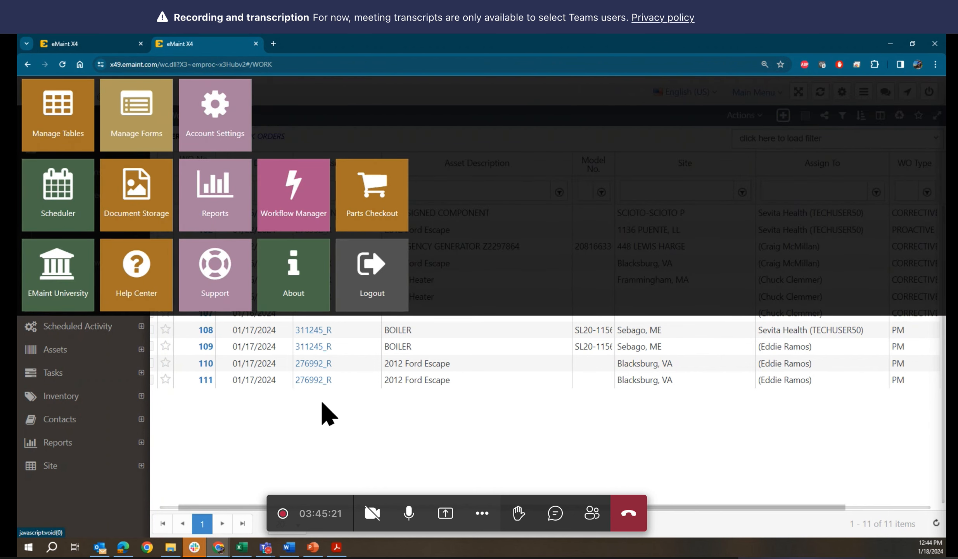
{"action": "left_click", "coordinate": [306, 441]}
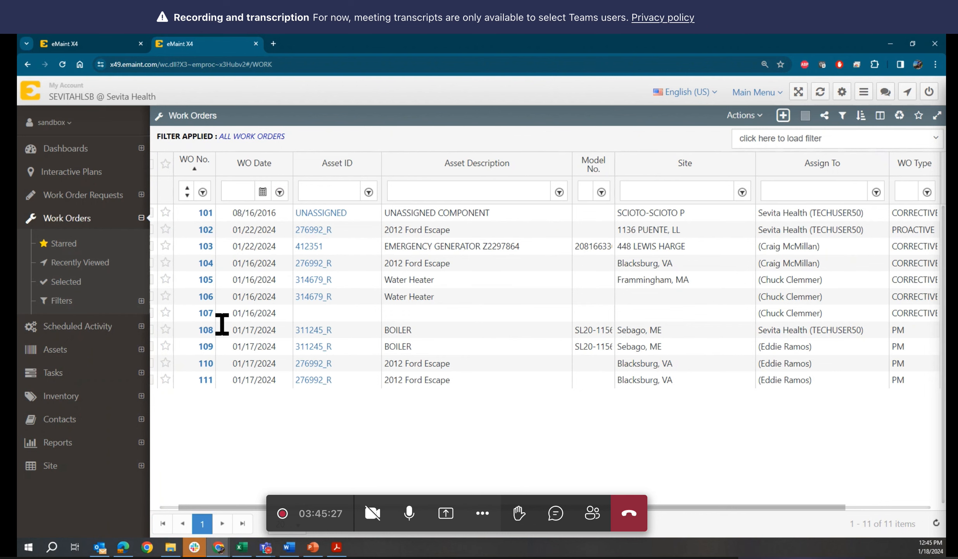
{"action": "left_click", "coordinate": [83, 41]}
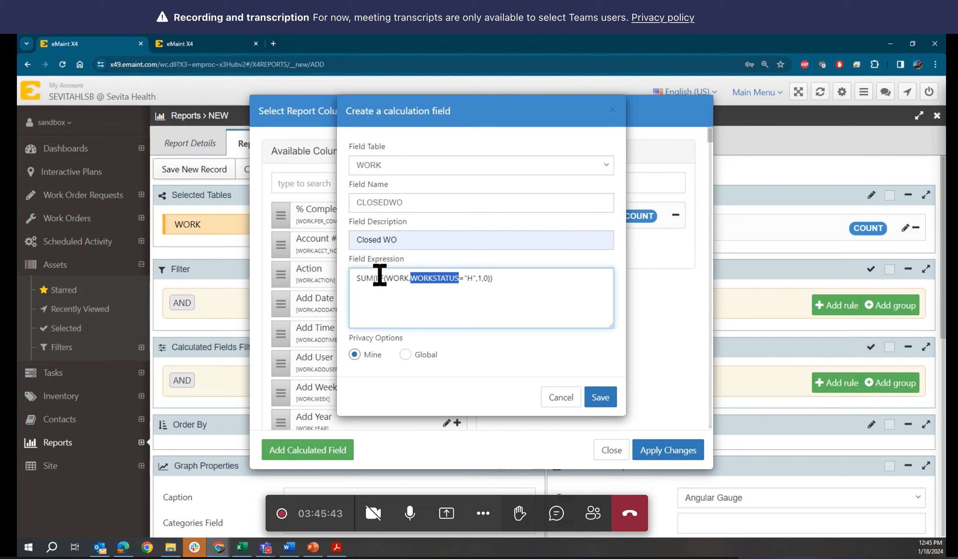
Step: Set the Closed WO calculated field's privacy to Global and save the field
{"action": "left_click", "coordinate": [398, 277]}
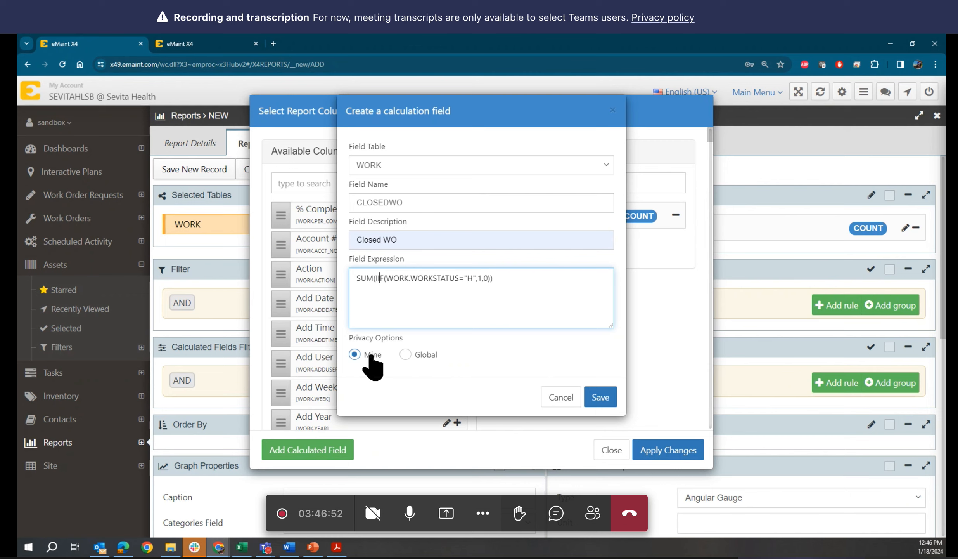
{"action": "left_click", "coordinate": [405, 354]}
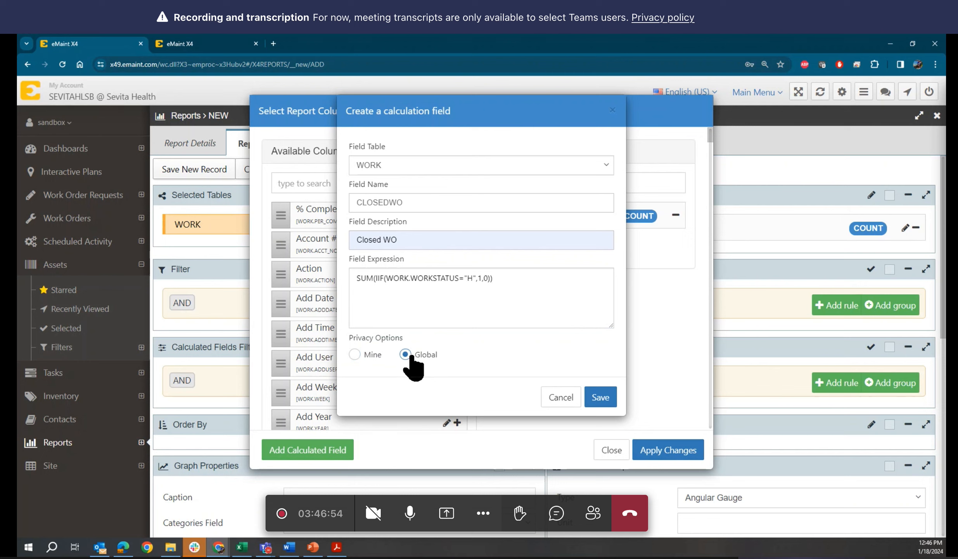
{"action": "left_click", "coordinate": [604, 399]}
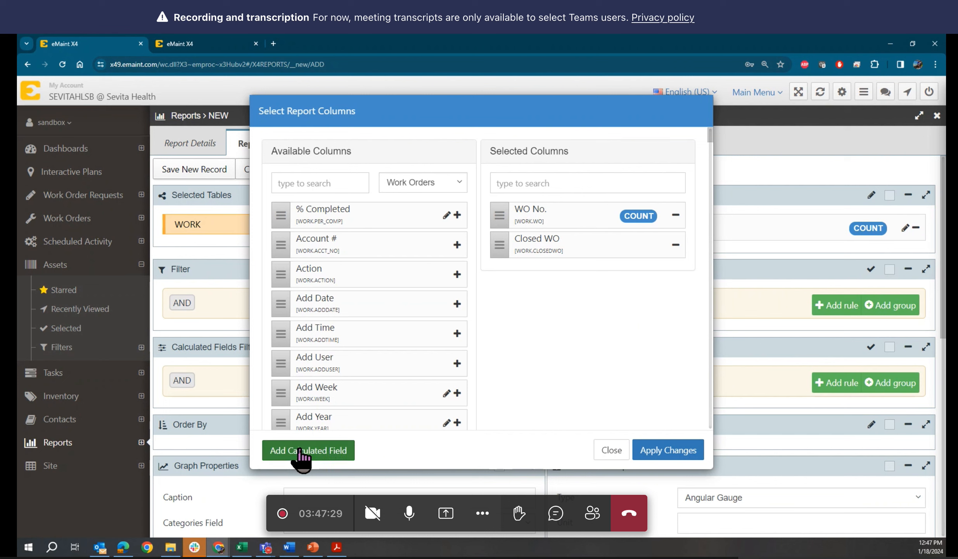
Step: Start another calculated field for the report columns, with WORK as its field table
{"action": "left_click", "coordinate": [301, 452]}
{"action": "left_click", "coordinate": [472, 237]}
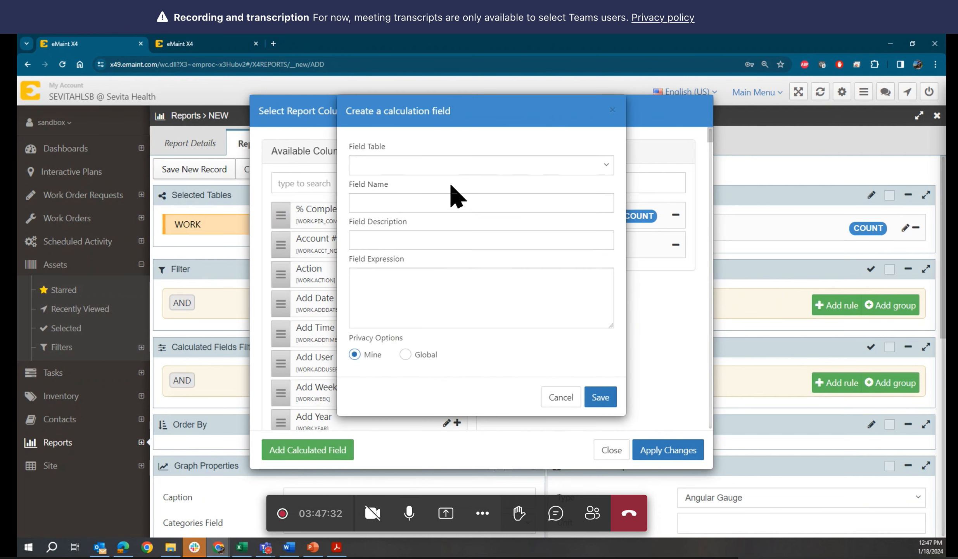
{"action": "left_click", "coordinate": [460, 171]}
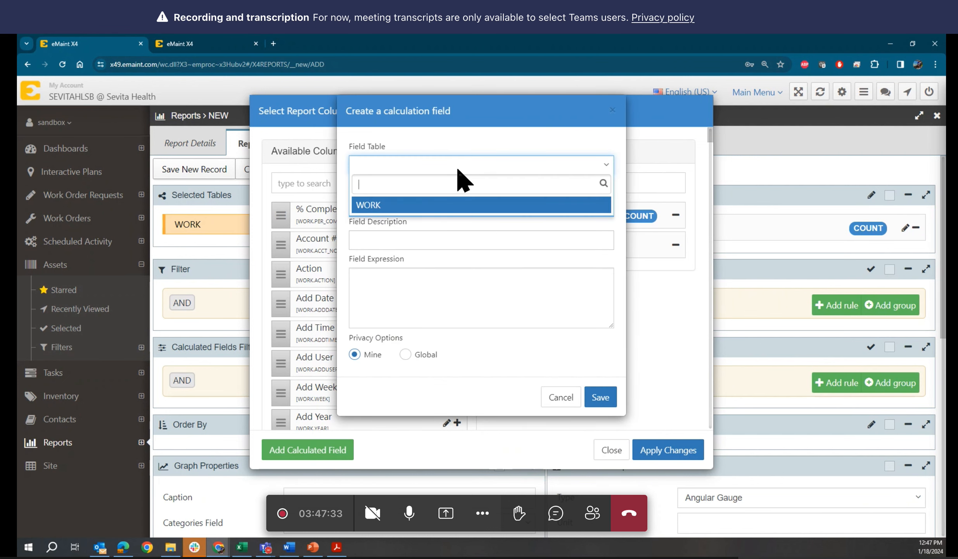
{"action": "left_click", "coordinate": [402, 204]}
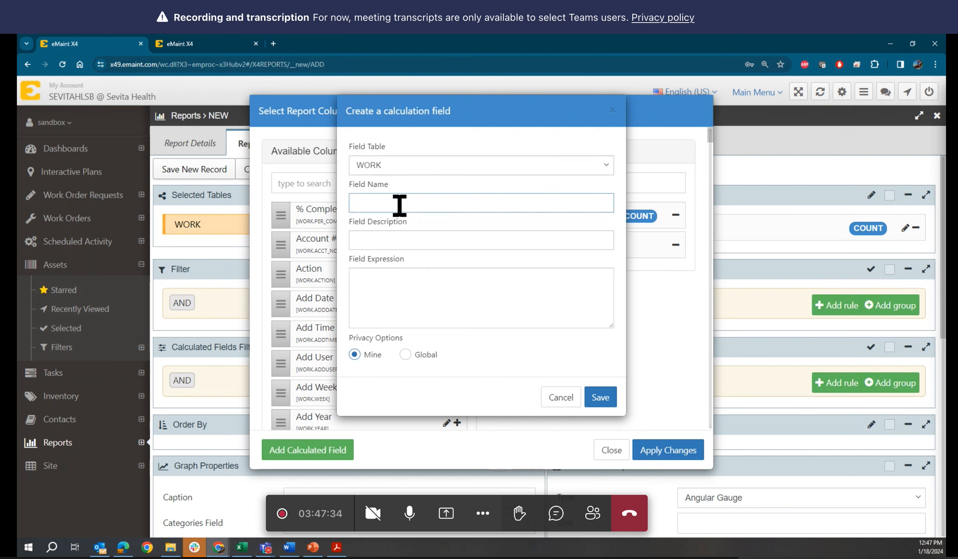
Step: Name the calculated field WOMONTH and describe it as "WO Month"
{"action": "left_click", "coordinate": [372, 204]}
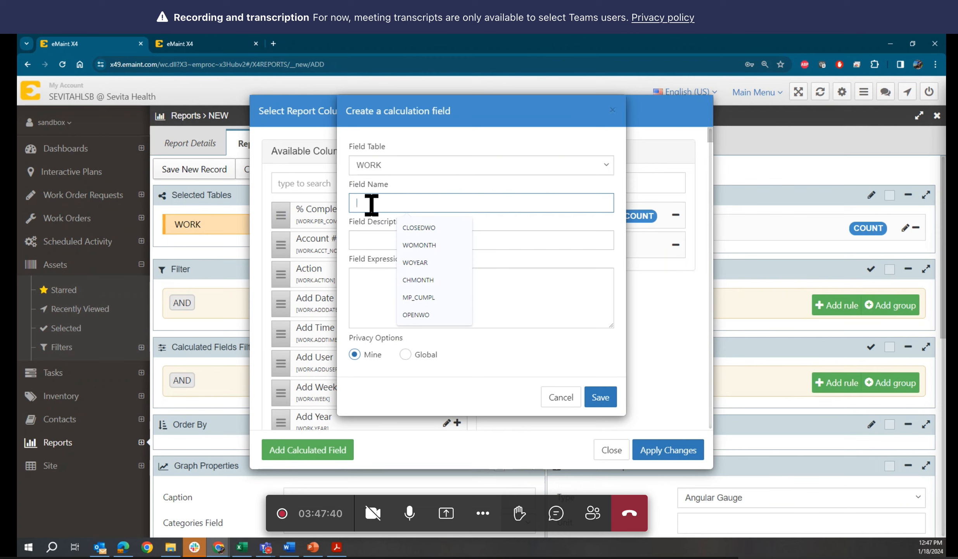
{"action": "type", "text": "wo"}
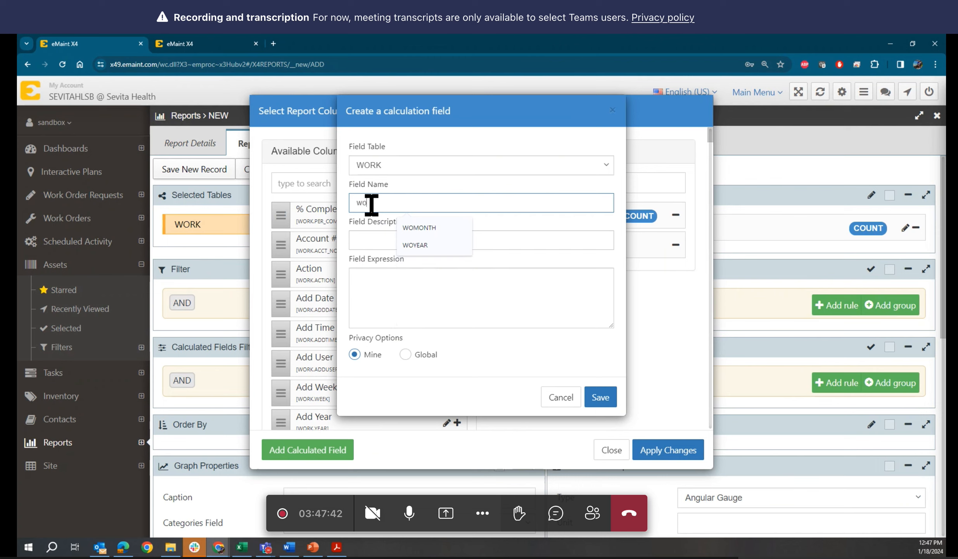
{"action": "key", "text": "BackSpace"}
{"action": "key", "text": "BackSpace"}
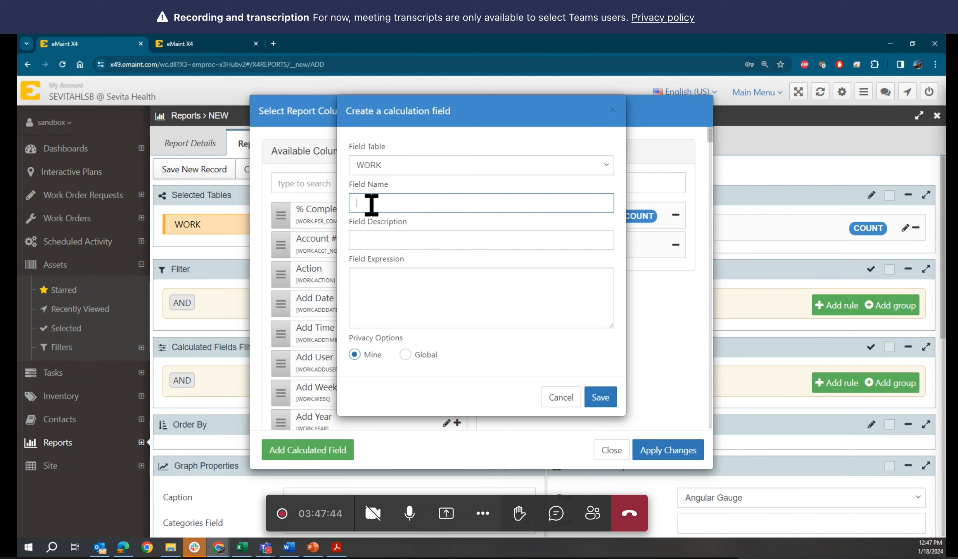
{"action": "type", "text": "wo"}
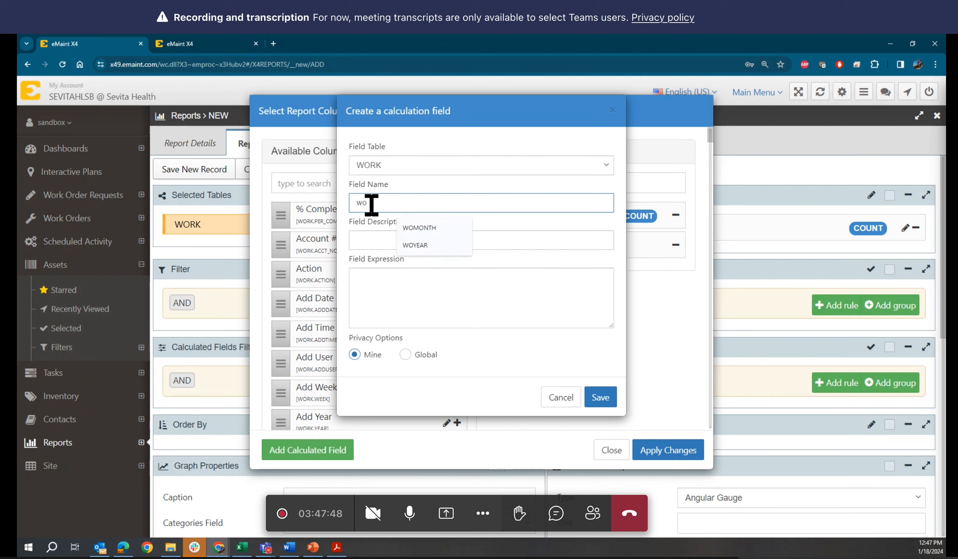
{"action": "left_click", "coordinate": [412, 228]}
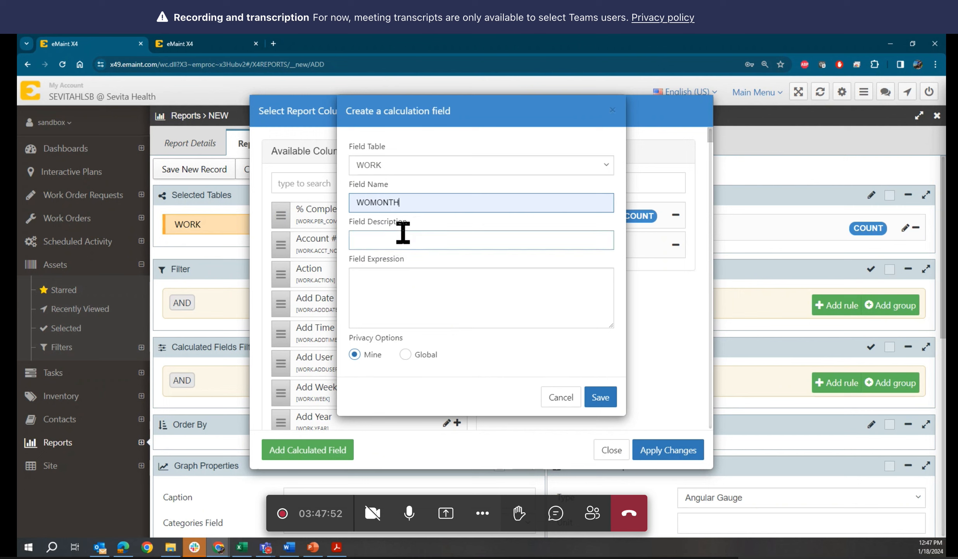
{"action": "left_click", "coordinate": [390, 237]}
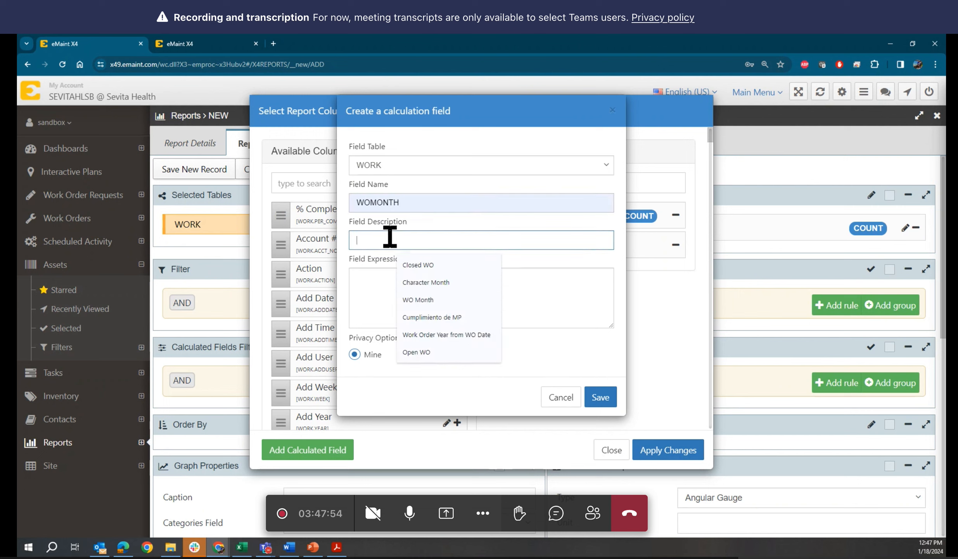
{"action": "left_click", "coordinate": [427, 302]}
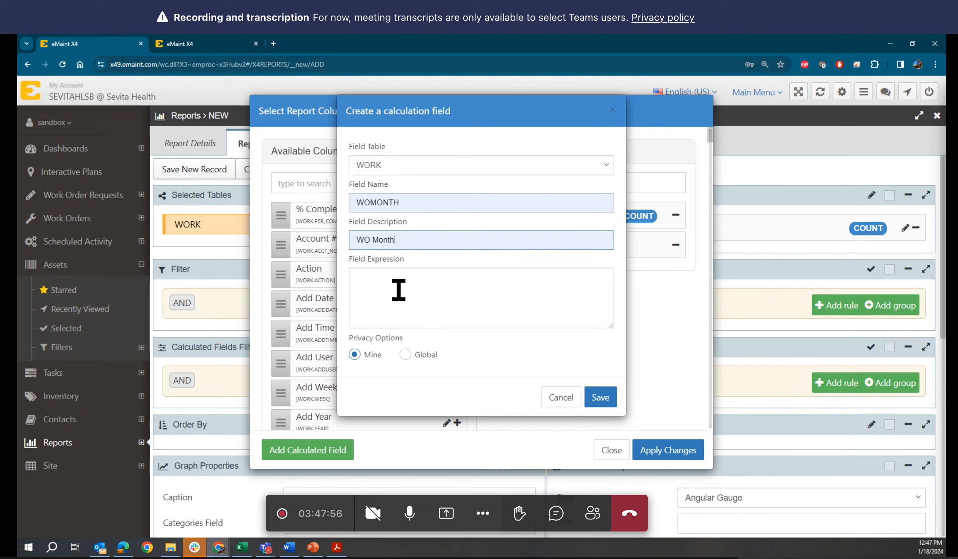
Step: Set the WO Month field expression to MONTH(WORK.DATE_WO) and its privacy to Global
{"action": "left_click", "coordinate": [371, 281]}
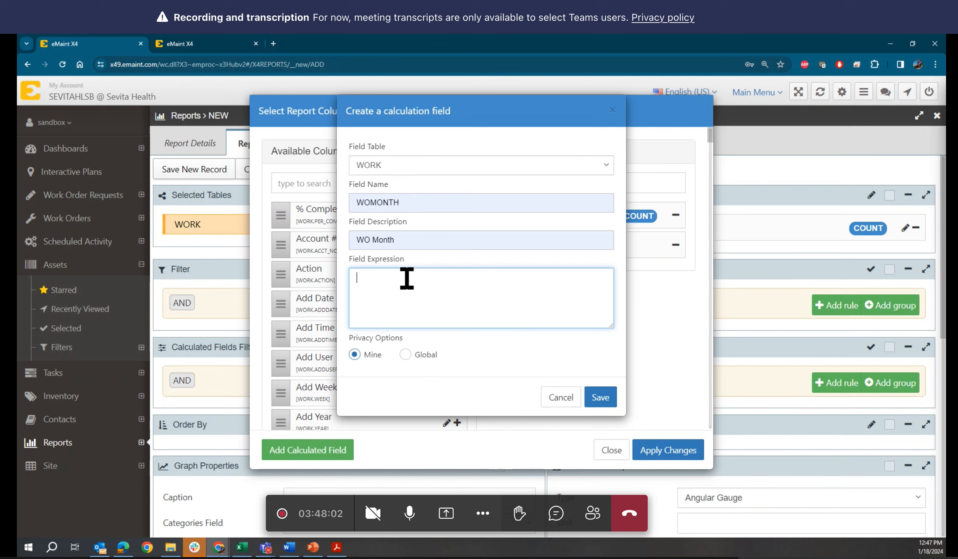
{"action": "type", "text": "MONTH"}
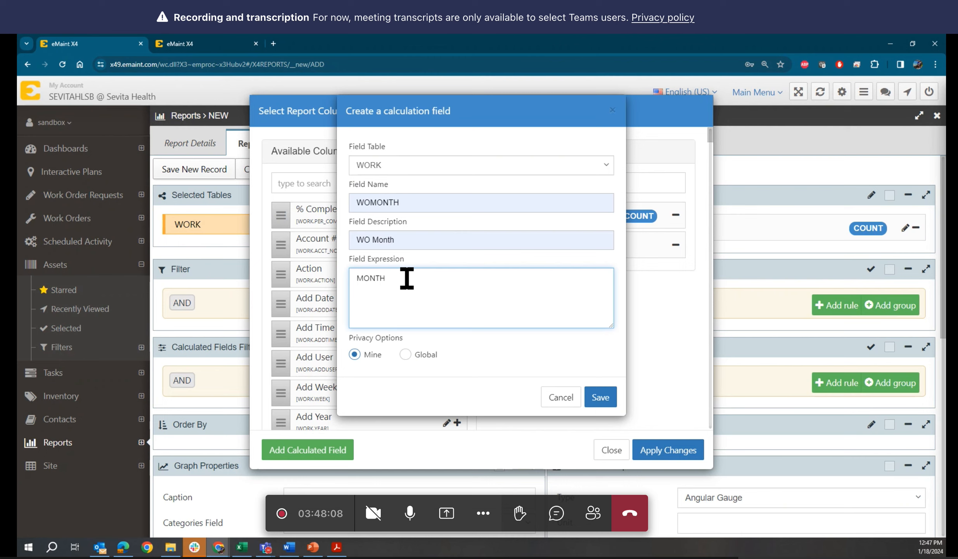
{"action": "type", "text": "("}
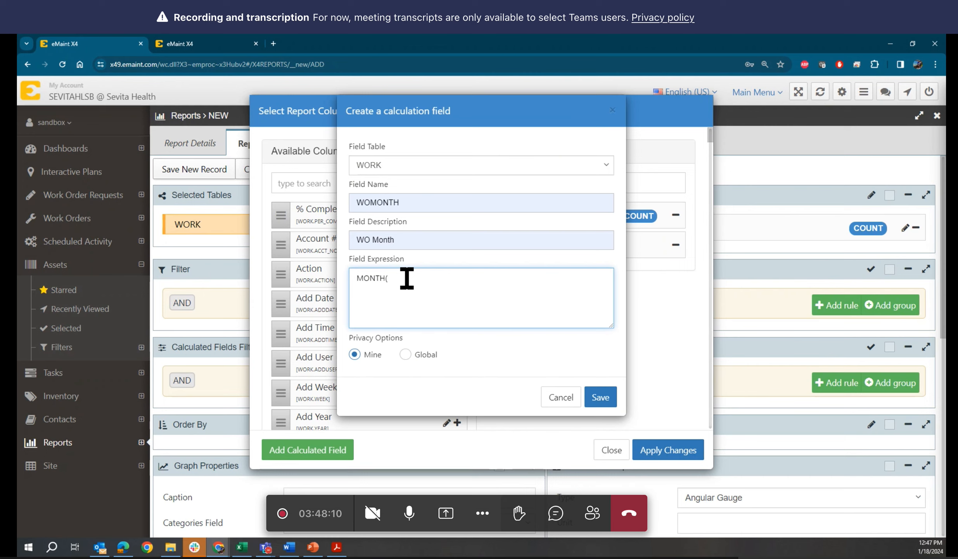
{"action": "type", "text": "WOR"}
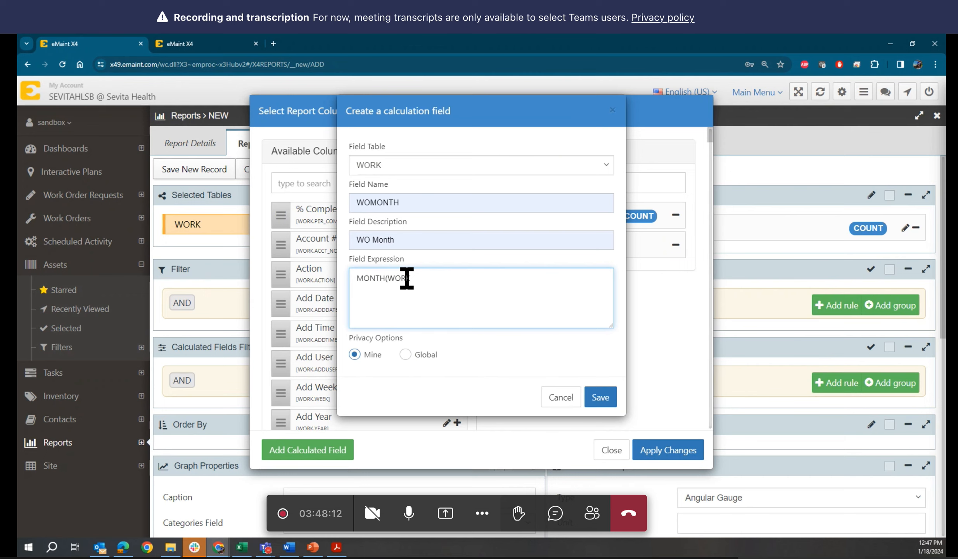
{"action": "type", "text": "K.DATE"}
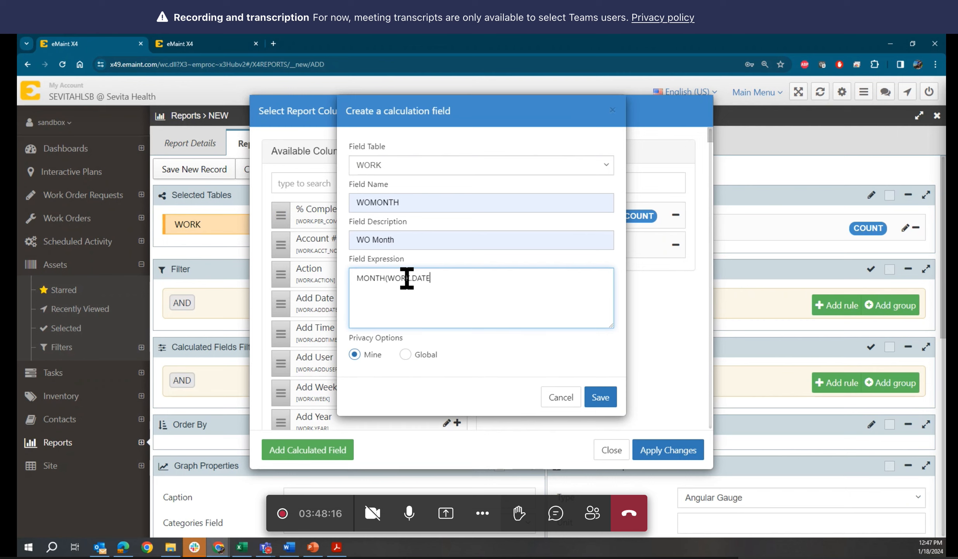
{"action": "type", "text": "_WO)"}
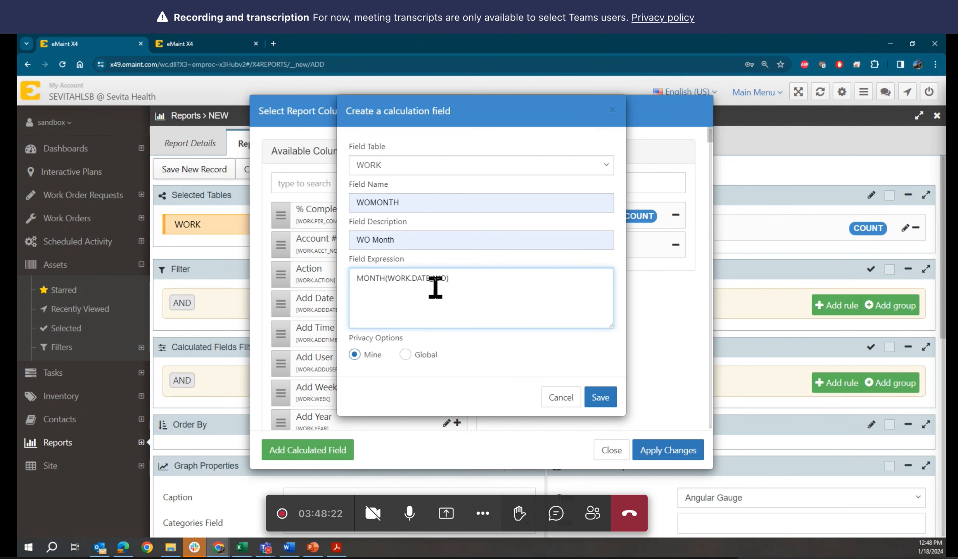
{"action": "left_click_drag", "start_coordinate": [388, 278], "coordinate": [445, 279]}
{"action": "left_click", "coordinate": [415, 279]}
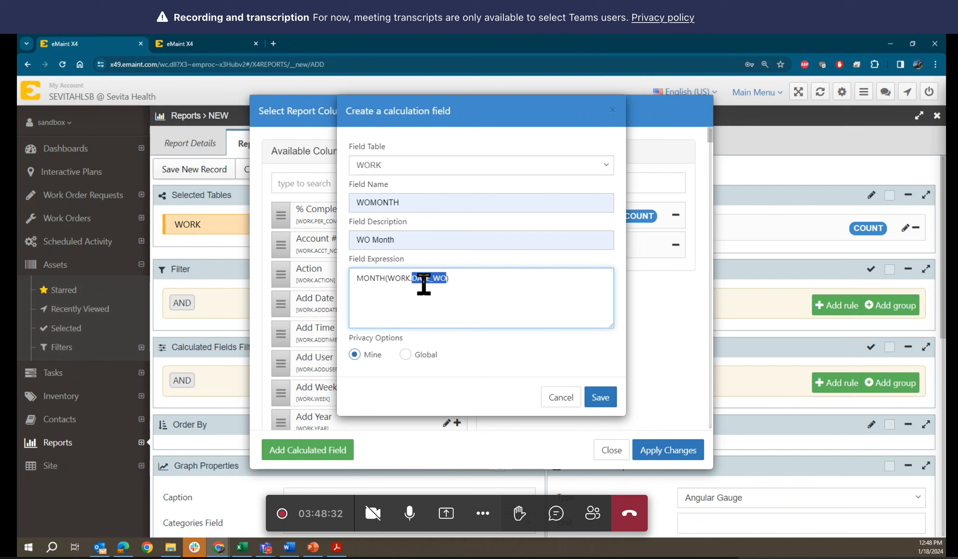
{"action": "left_click", "coordinate": [405, 354]}
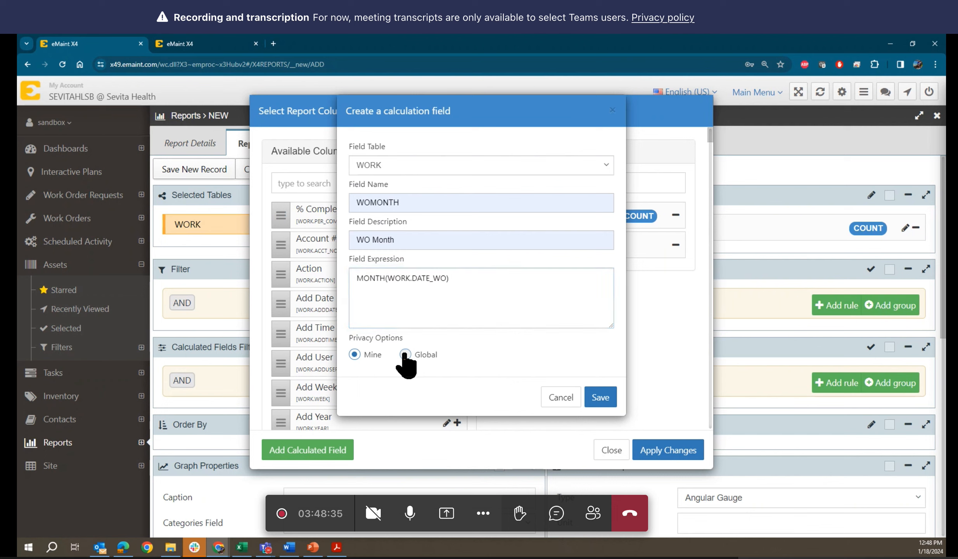
Step: Save the WO Month field and start another calculated field with WORK as its field table
{"action": "left_click", "coordinate": [601, 399]}
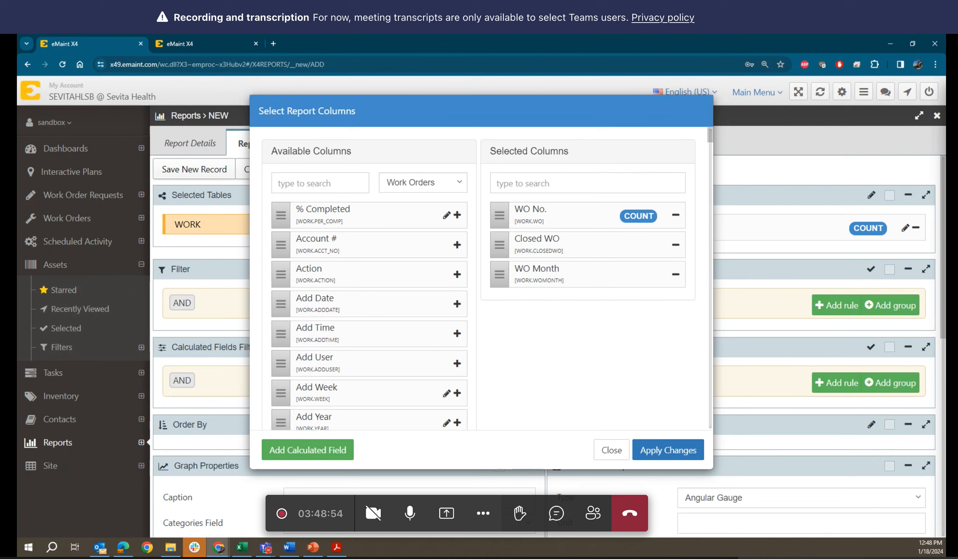
{"action": "left_click", "coordinate": [327, 451]}
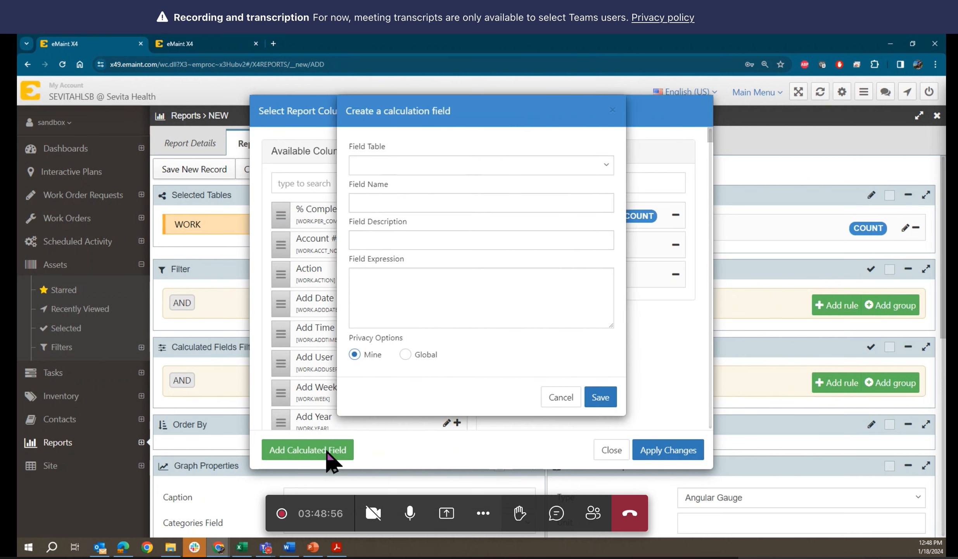
{"action": "left_click", "coordinate": [432, 166]}
{"action": "left_click", "coordinate": [418, 210]}
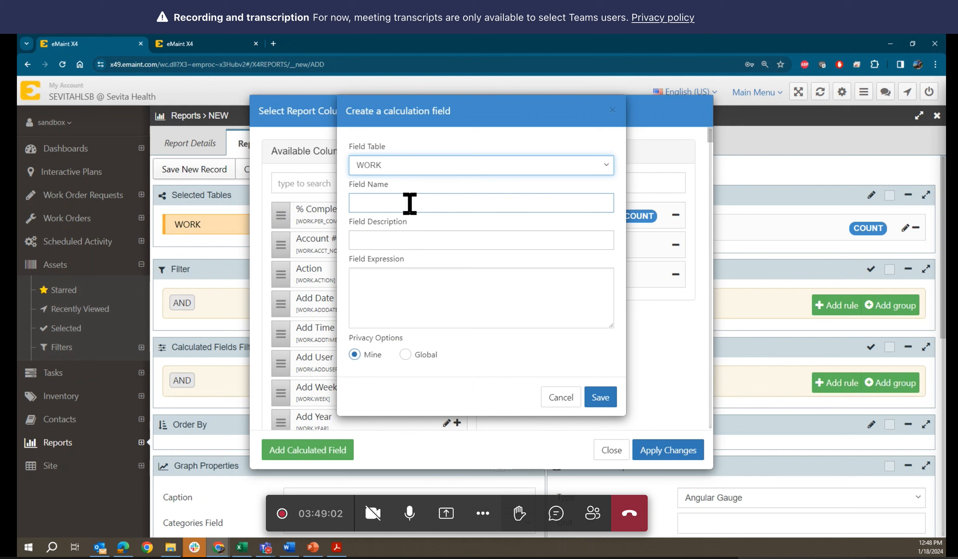
Step: Name the calculated field CHMONTH and describe it as "Character Month"
{"action": "left_click", "coordinate": [410, 204]}
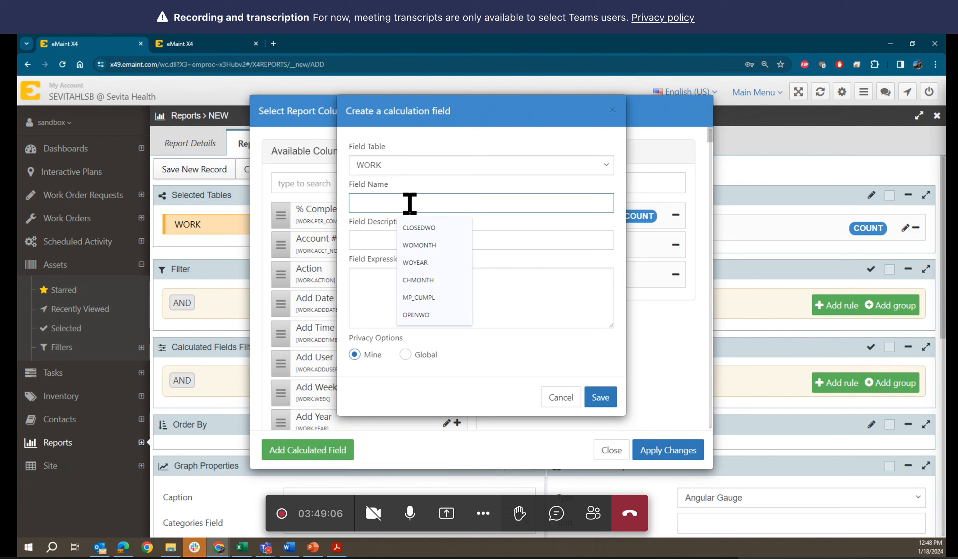
{"action": "left_click", "coordinate": [421, 281]}
{"action": "left_click", "coordinate": [395, 241]}
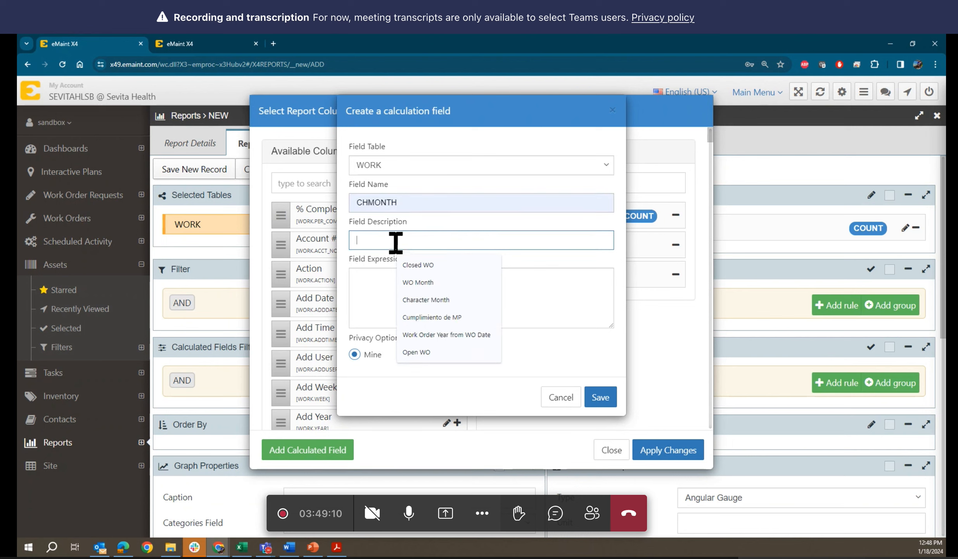
{"action": "left_click", "coordinate": [417, 298]}
Step: Set the Character Month field expression to CMONTH(WORK.DATE_WO) with Global privacy, and save the field
{"action": "left_click", "coordinate": [384, 281]}
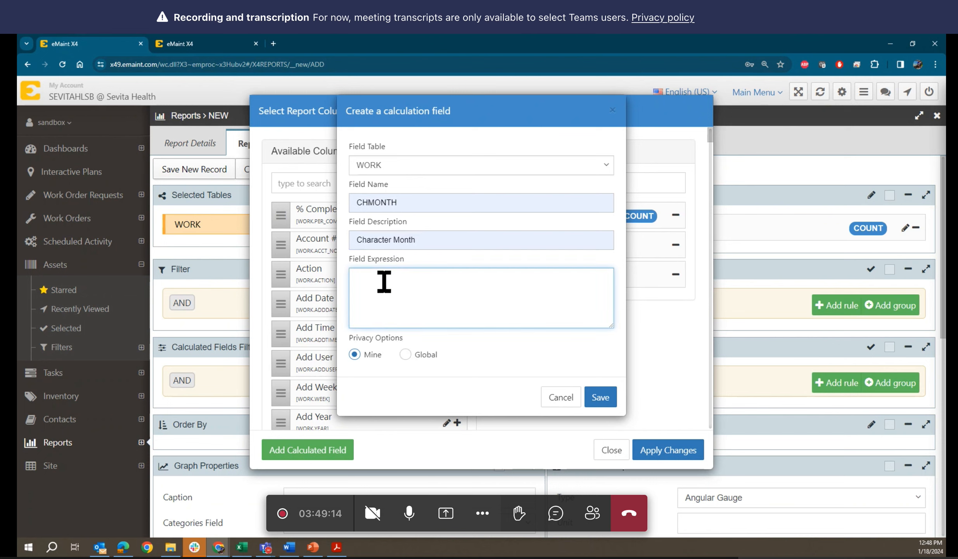
{"action": "type", "text": "c"}
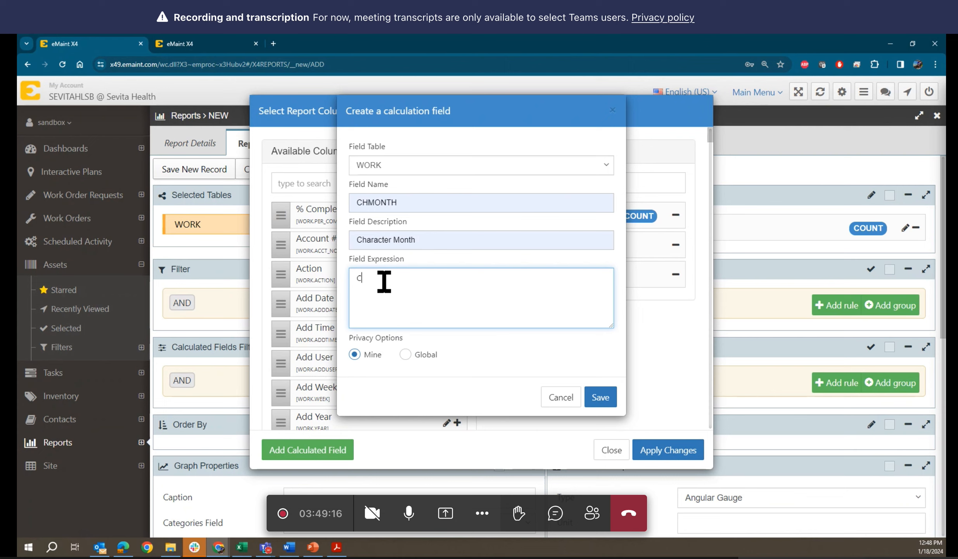
{"action": "type", "text": "MO"}
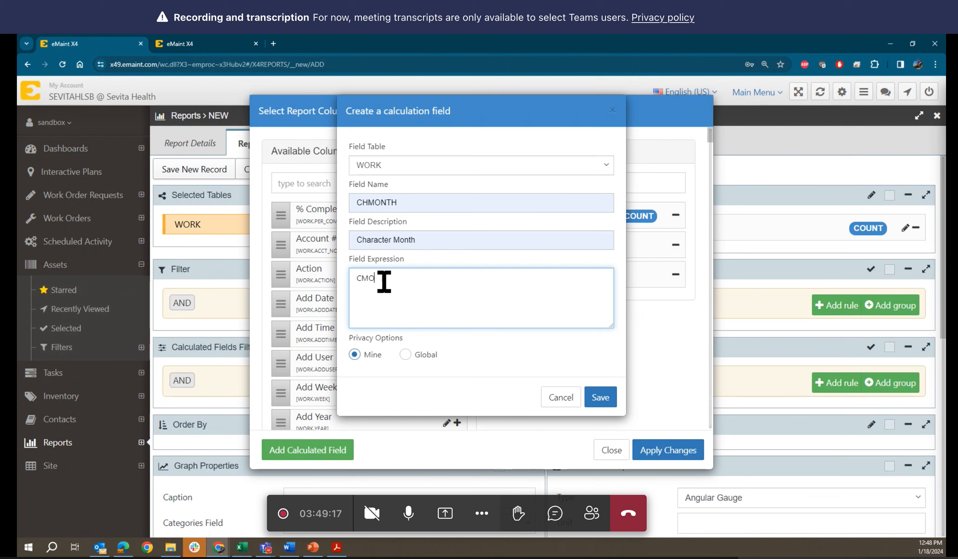
{"action": "type", "text": "NTH(WORK"}
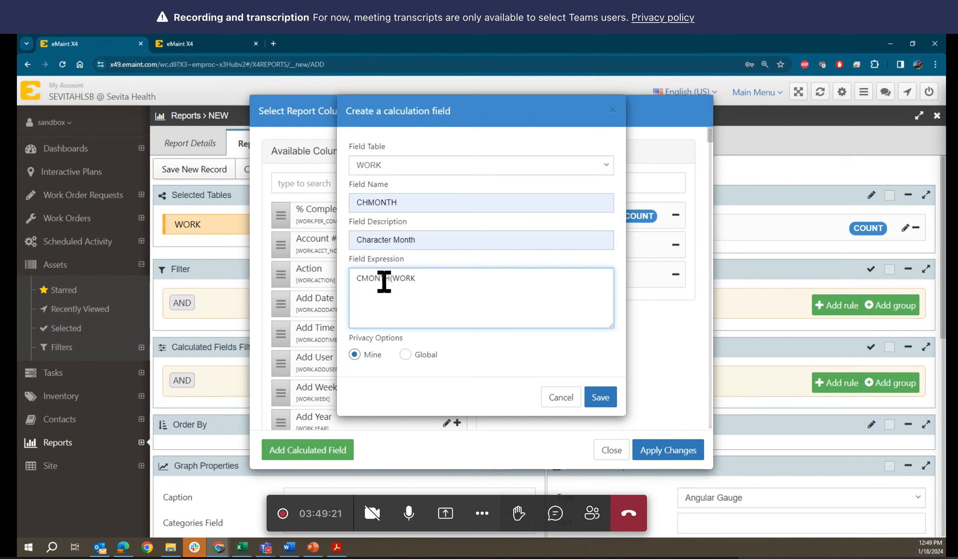
{"action": "type", "text": ".DATE_"}
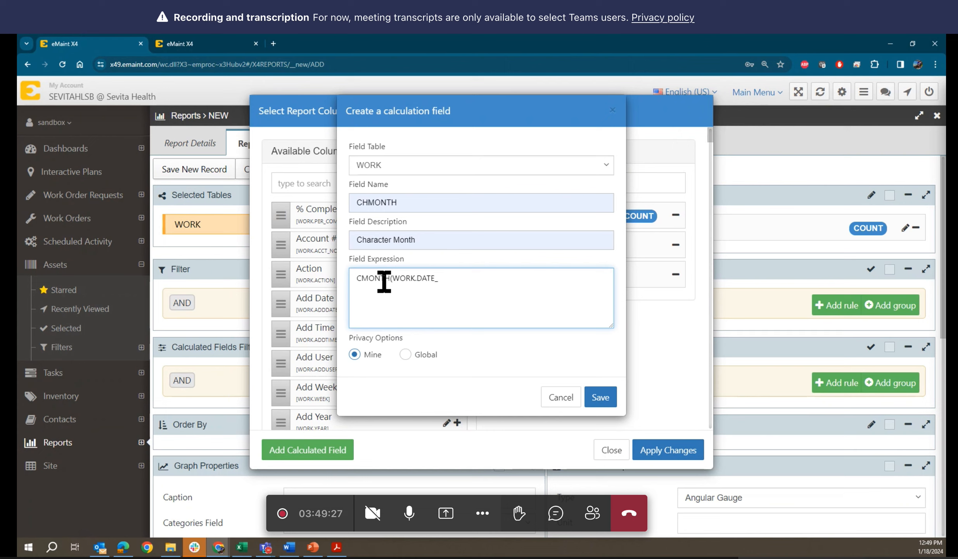
{"action": "type", "text": "w"}
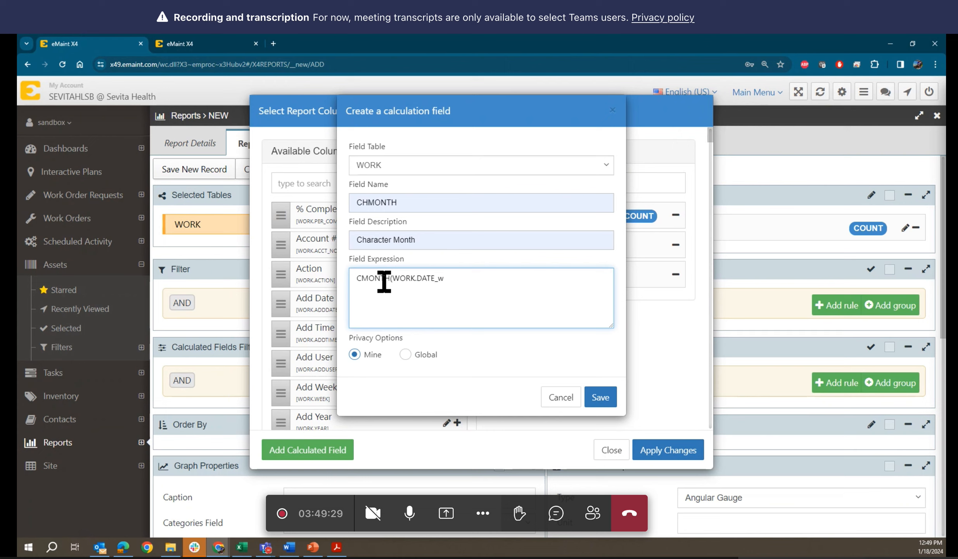
{"action": "key", "text": "BackSpace"}
{"action": "type", "text": "WO"}
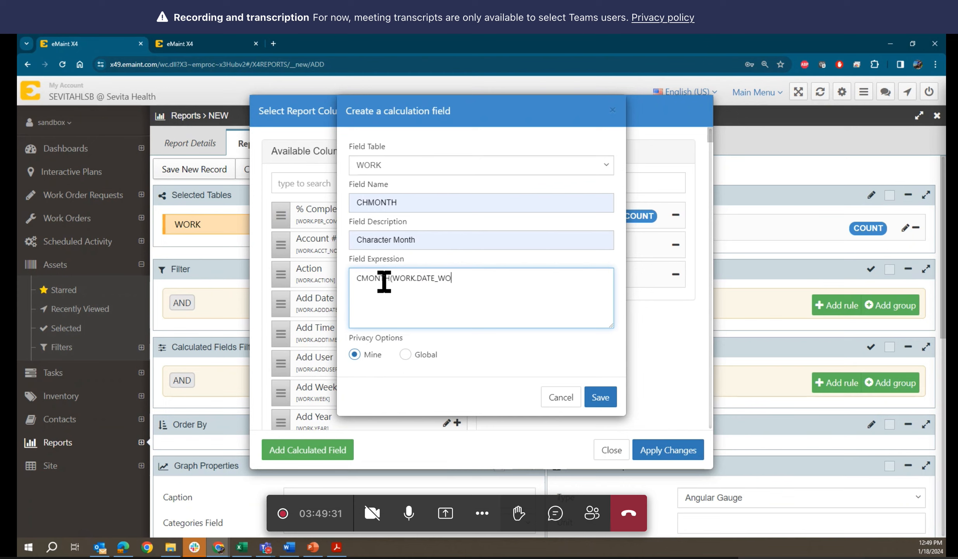
{"action": "type", "text": ")"}
{"action": "left_click", "coordinate": [404, 353]}
{"action": "left_click", "coordinate": [600, 398]}
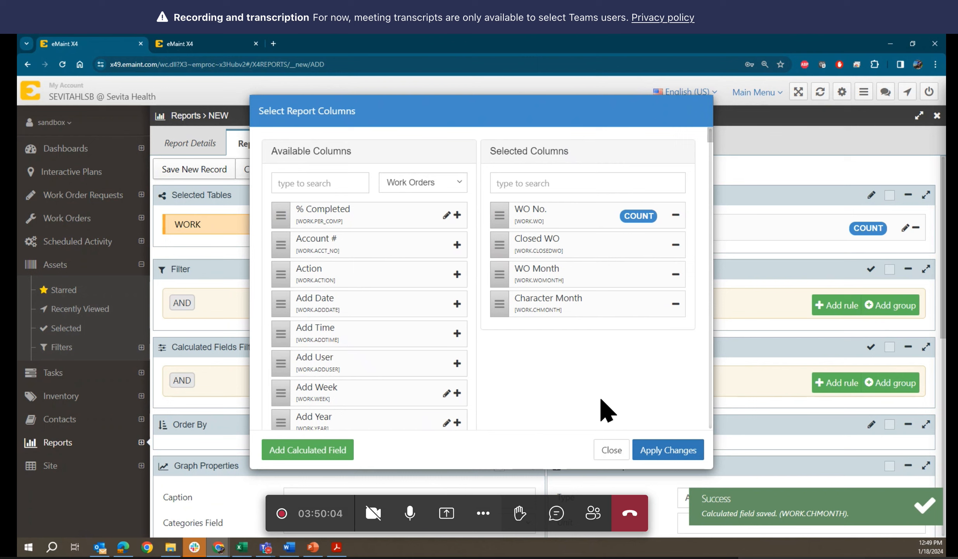
Step: Start a further calculated field for the work order year, using WORK as its field table
{"action": "left_click", "coordinate": [313, 451]}
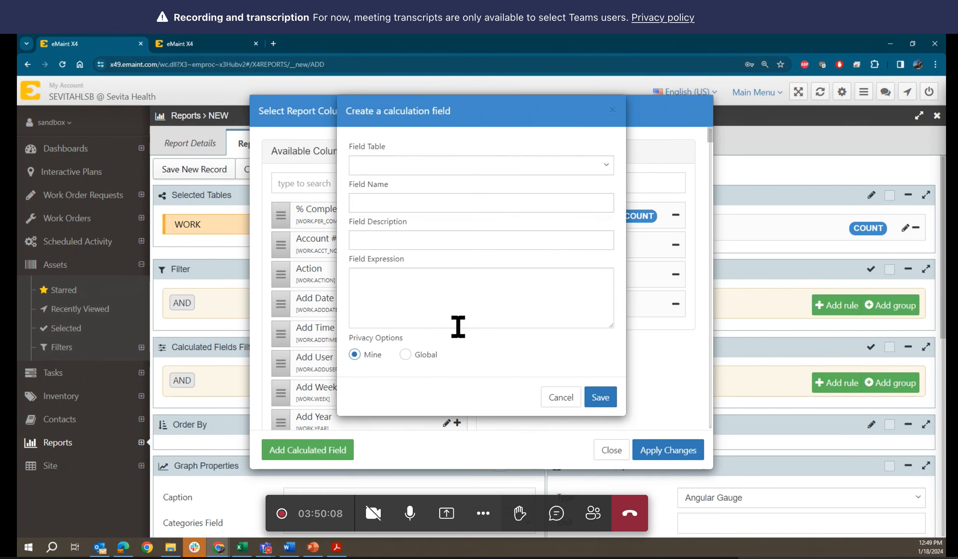
{"action": "left_click", "coordinate": [422, 165]}
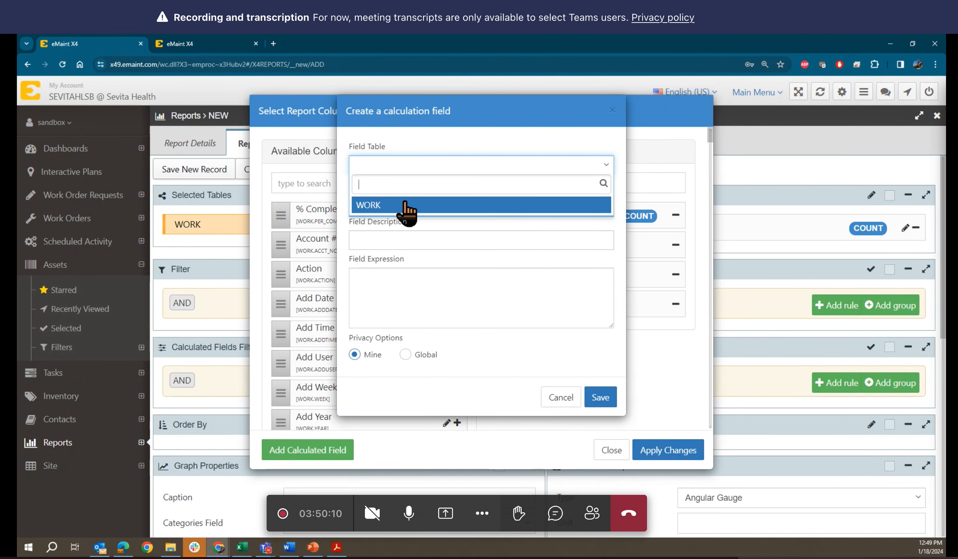
{"action": "left_click", "coordinate": [406, 205]}
Step: Name the calculated field WOYEAR and describe it as "Work Order Year (WO Date)"
{"action": "left_click", "coordinate": [388, 200]}
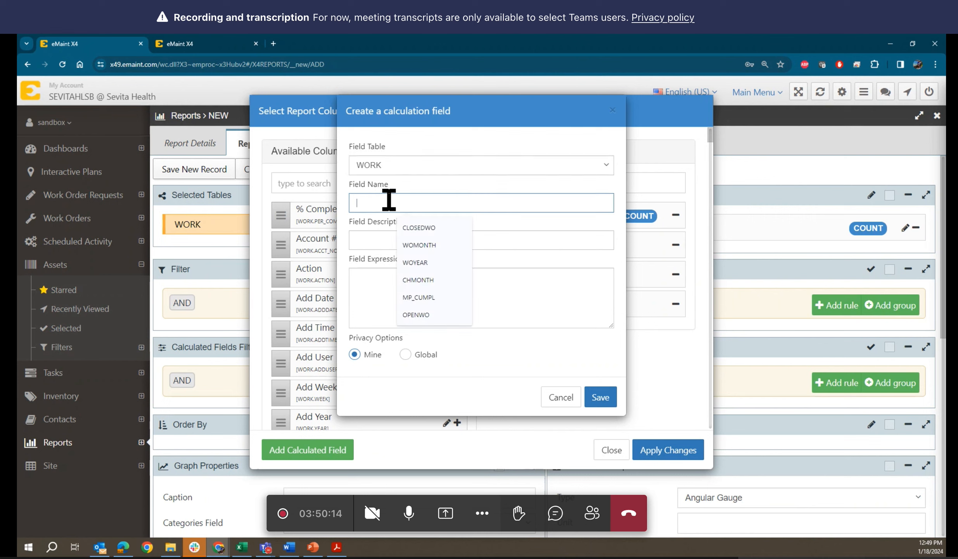
{"action": "type", "text": "YEAR"}
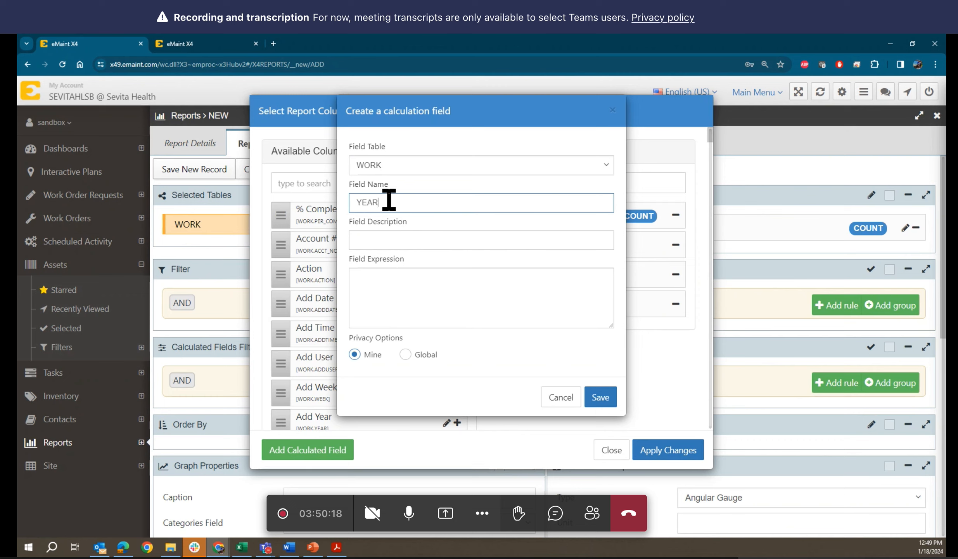
{"action": "key", "text": "BackSpace"}
{"action": "key", "text": "BackSpace"}
{"action": "key", "text": "BackSpace"}
{"action": "key", "text": "BackSpace"}
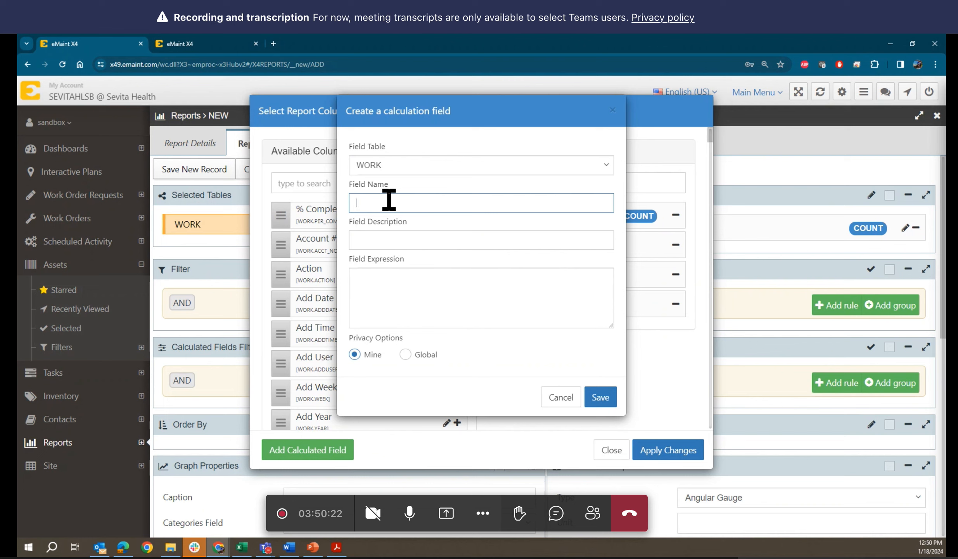
{"action": "type", "text": "WOYEAR"}
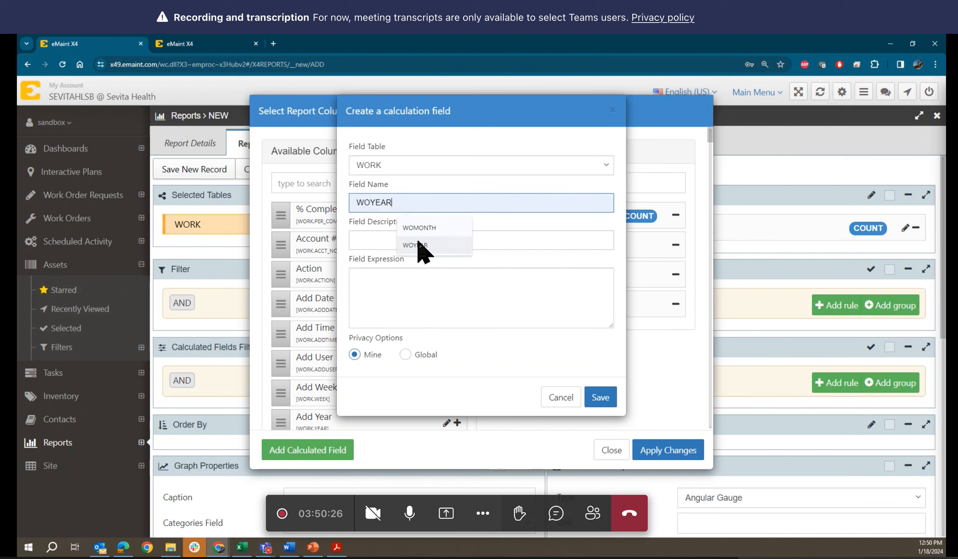
{"action": "left_click", "coordinate": [422, 247]}
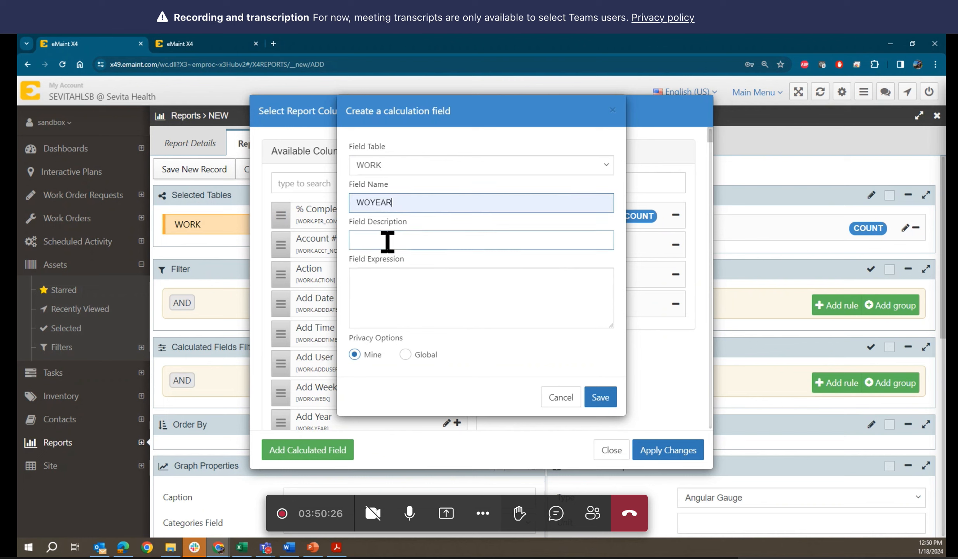
{"action": "left_click", "coordinate": [387, 241]}
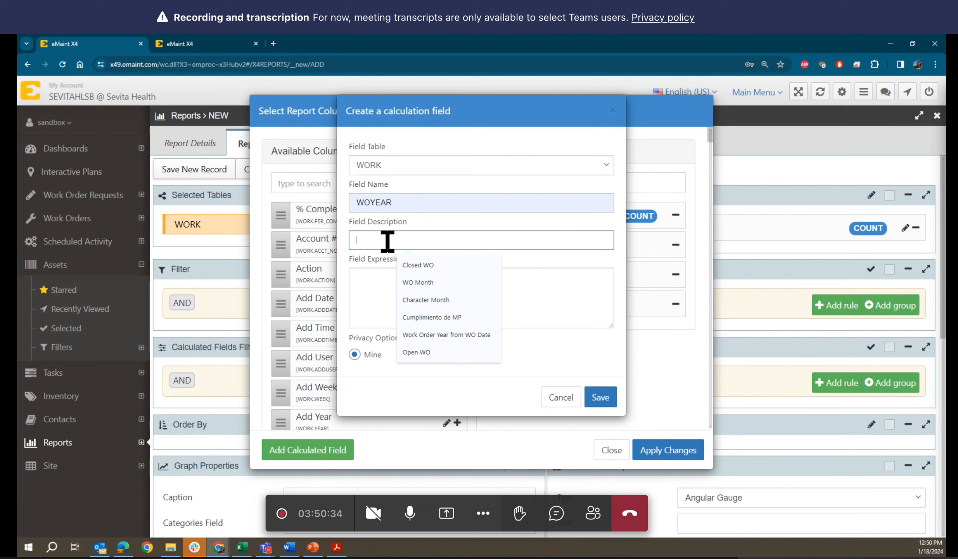
{"action": "type", "text": "wOR"}
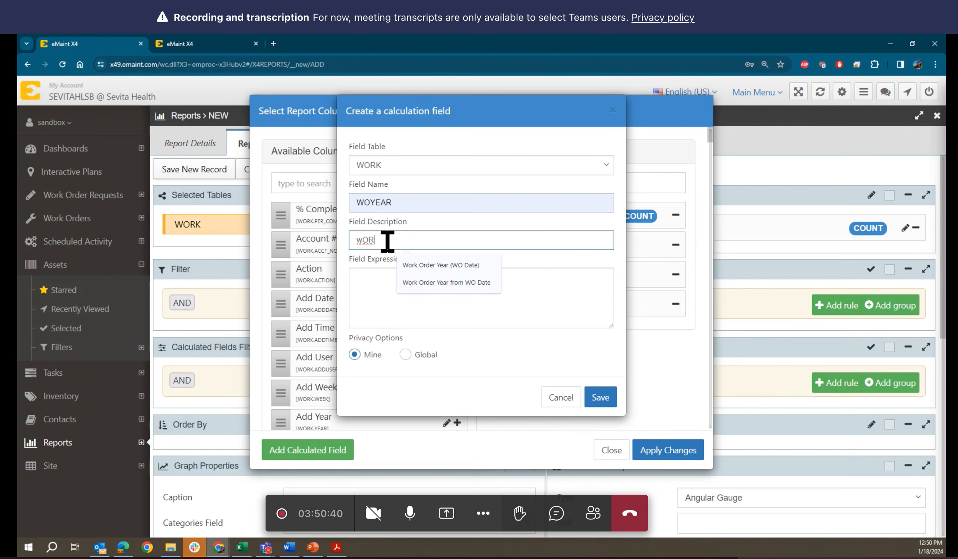
{"action": "left_click", "coordinate": [428, 264]}
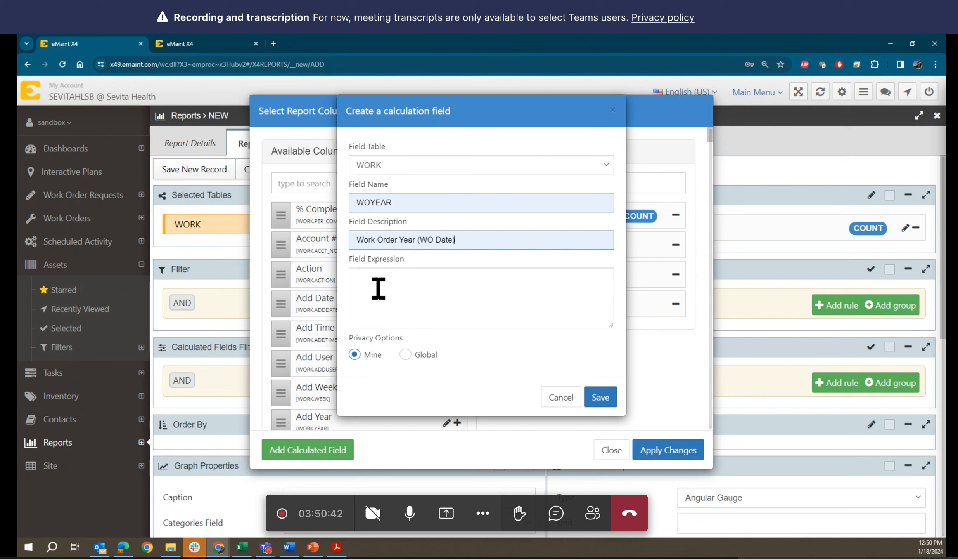
Step: Set the Work Order Year field expression to YEAR(WORK.DATE_WO)
{"action": "left_click", "coordinate": [378, 284]}
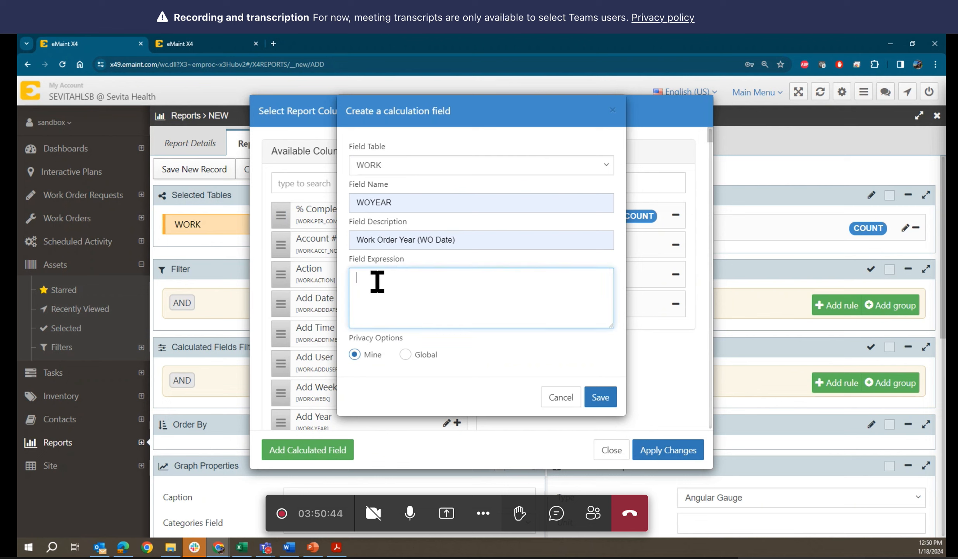
{"action": "type", "text": "YEAR"}
{"action": "type", "text": "(WORK.DATE_WO)"}
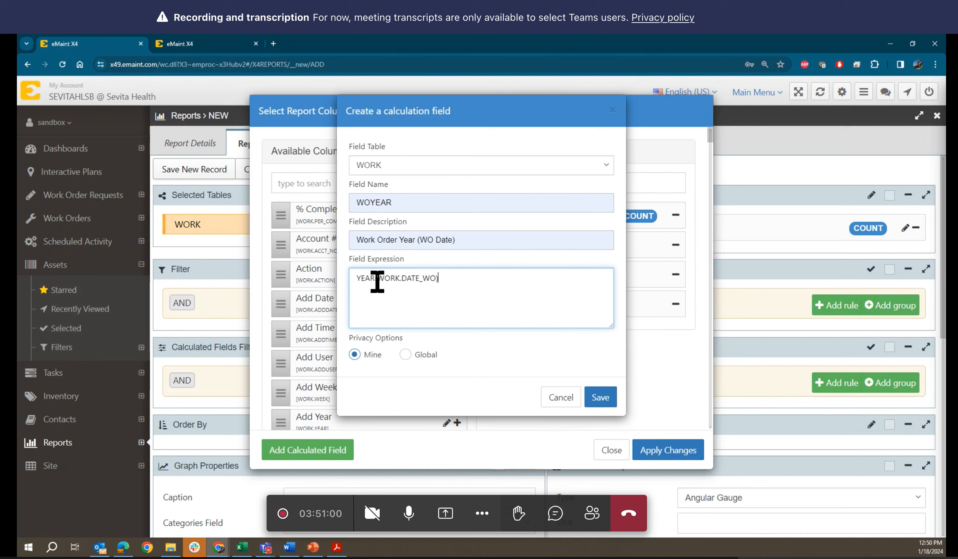
Step: Save the Work Order Year field and apply the column selection to the report
{"action": "left_click", "coordinate": [601, 397]}
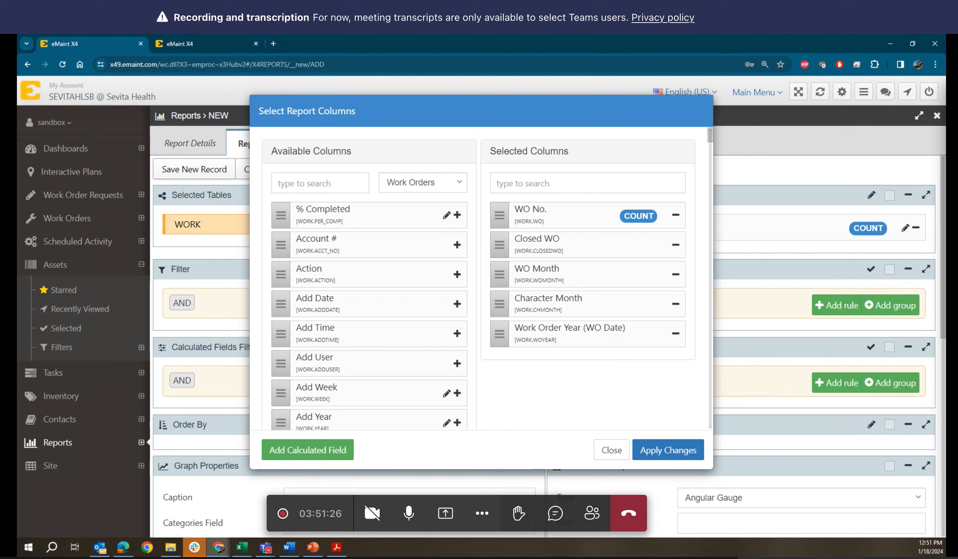
{"action": "left_click", "coordinate": [660, 449]}
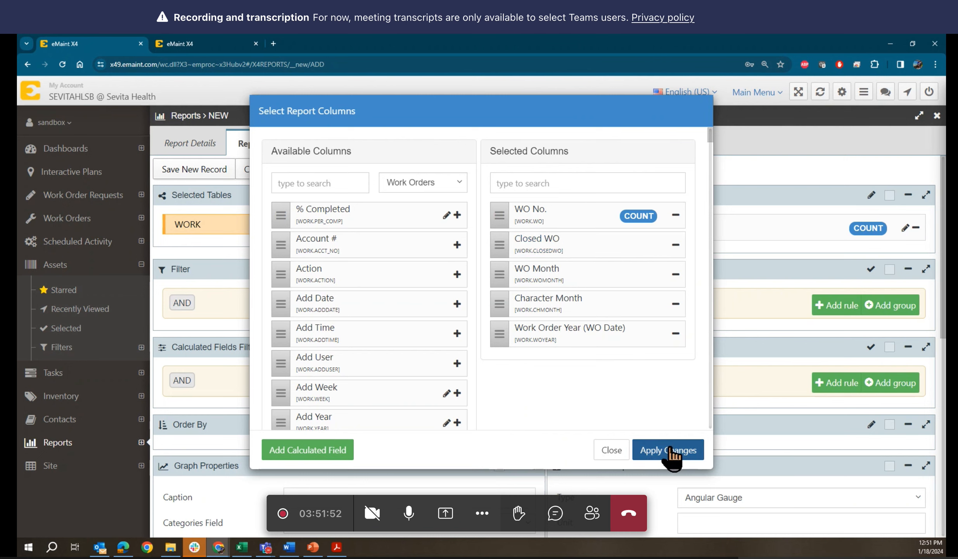
{"action": "left_click", "coordinate": [672, 453]}
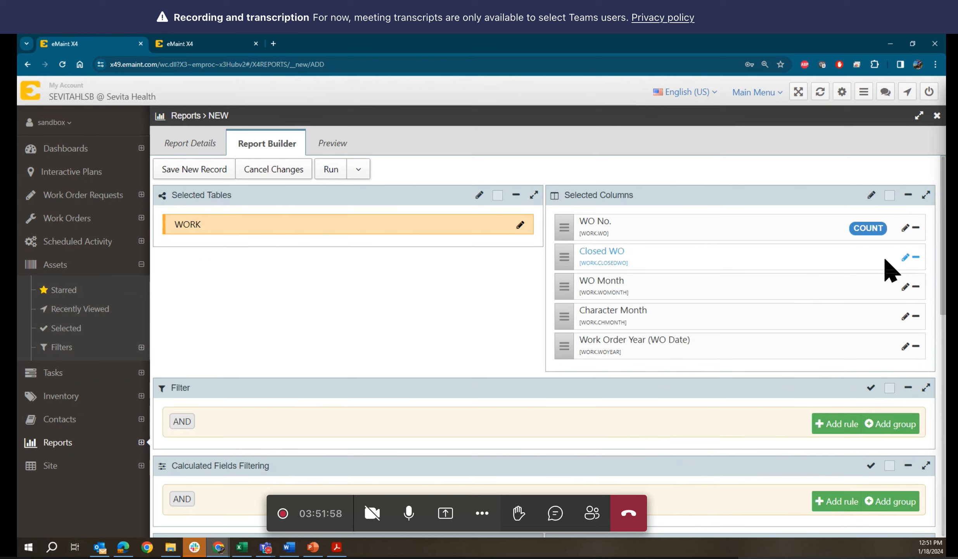
Step: Review the Closed WO calculated field's expression from the report column selection, leaving the field as it is
{"action": "left_click", "coordinate": [906, 257]}
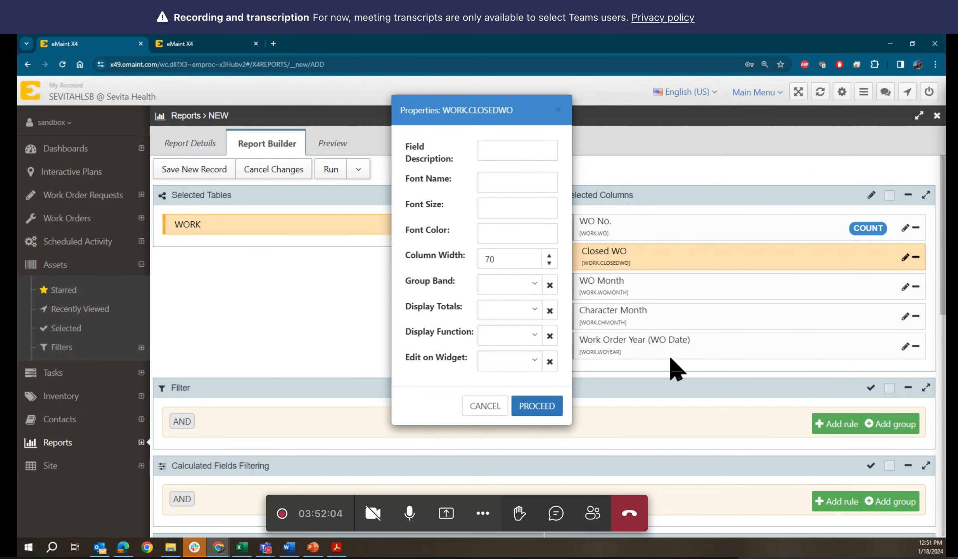
{"action": "left_click", "coordinate": [487, 406]}
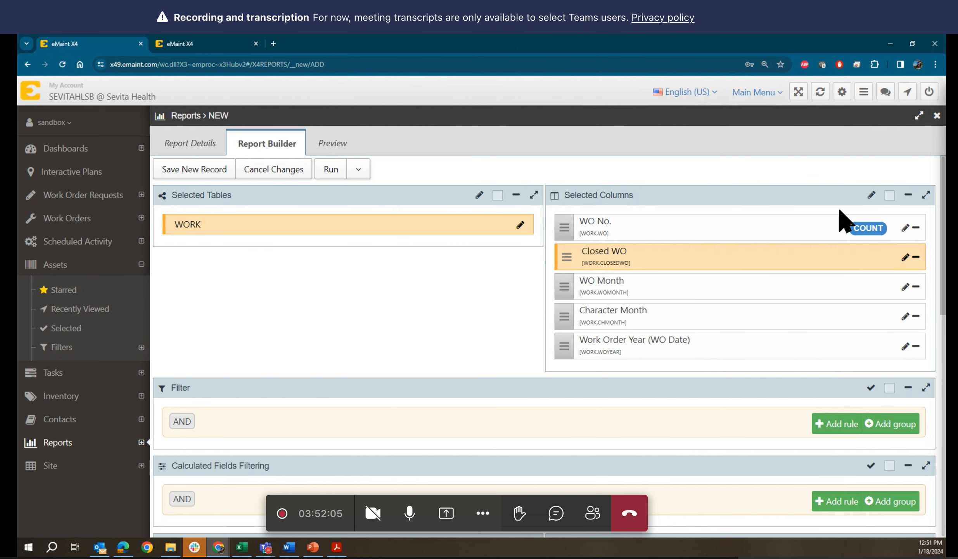
{"action": "left_click", "coordinate": [872, 195]}
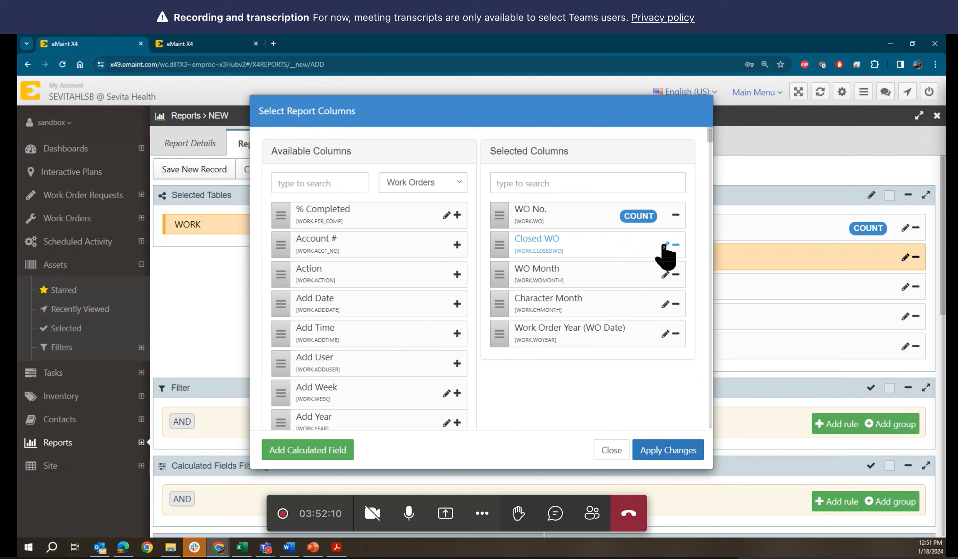
{"action": "left_click", "coordinate": [665, 245]}
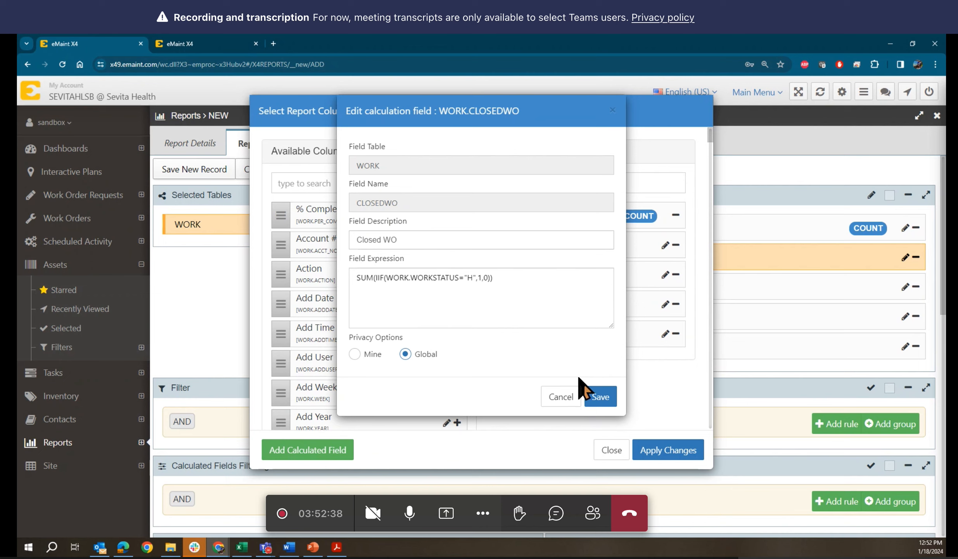
{"action": "left_click", "coordinate": [561, 397]}
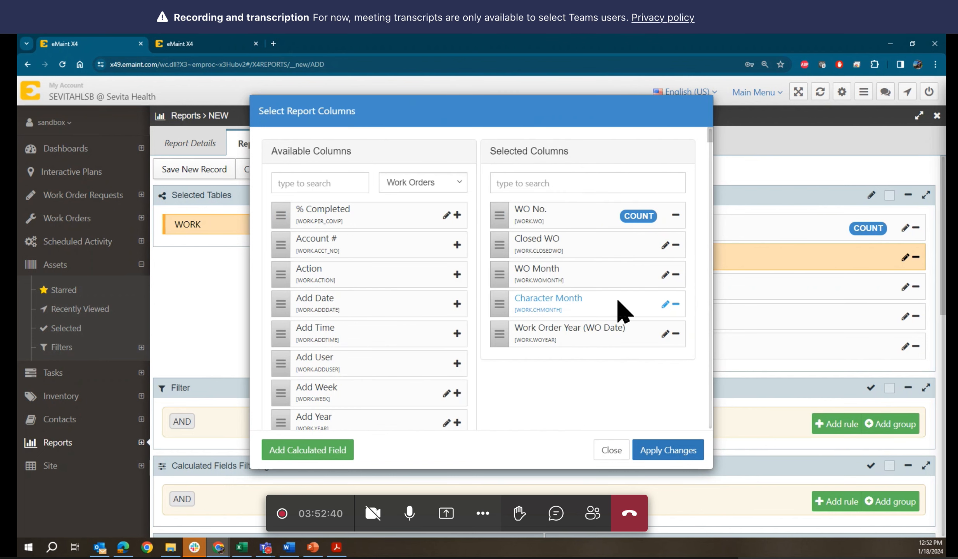
Step: Examine the function and date field used in the WO Month field's expression, and leave without saving
{"action": "left_click", "coordinate": [665, 275]}
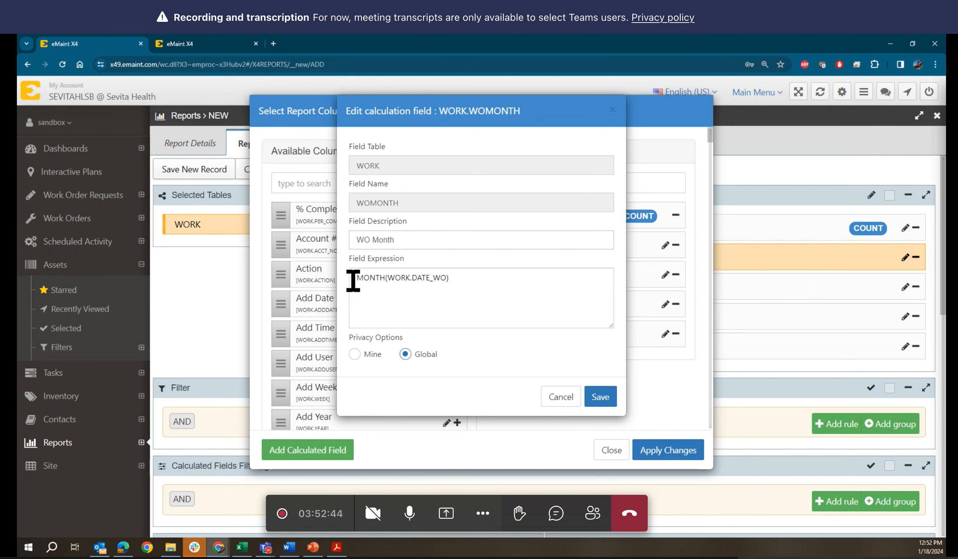
{"action": "left_click_drag", "start_coordinate": [356, 278], "coordinate": [385, 277]}
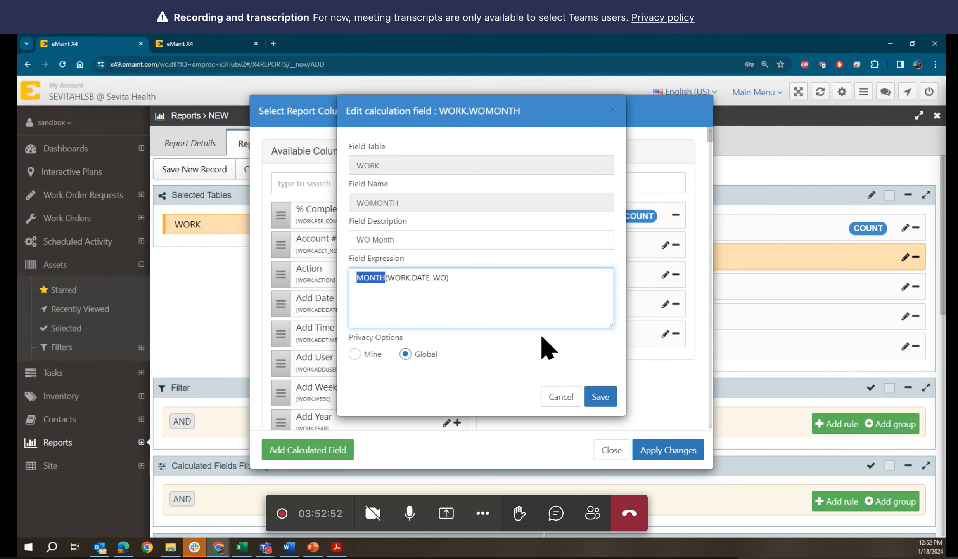
{"action": "left_click", "coordinate": [525, 351]}
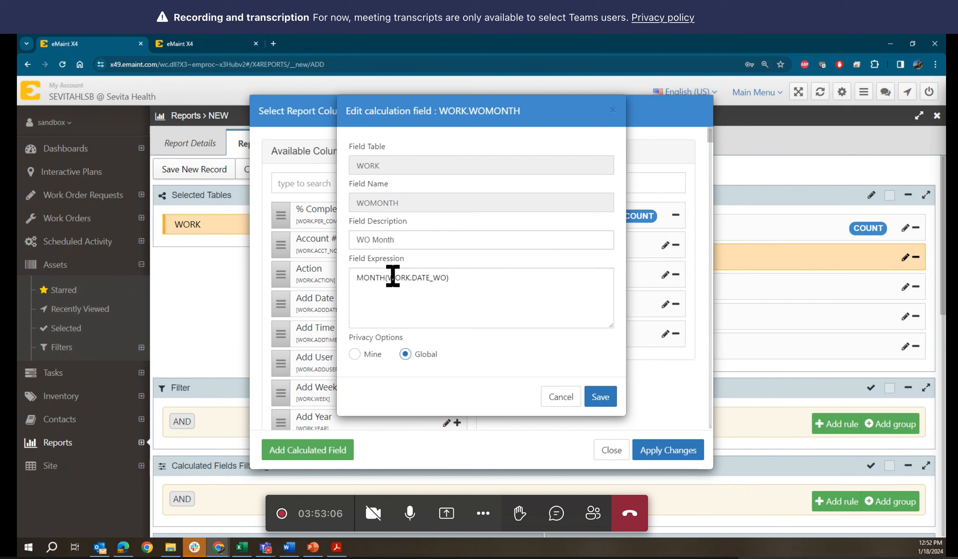
{"action": "left_click_drag", "start_coordinate": [391, 276], "coordinate": [446, 276]}
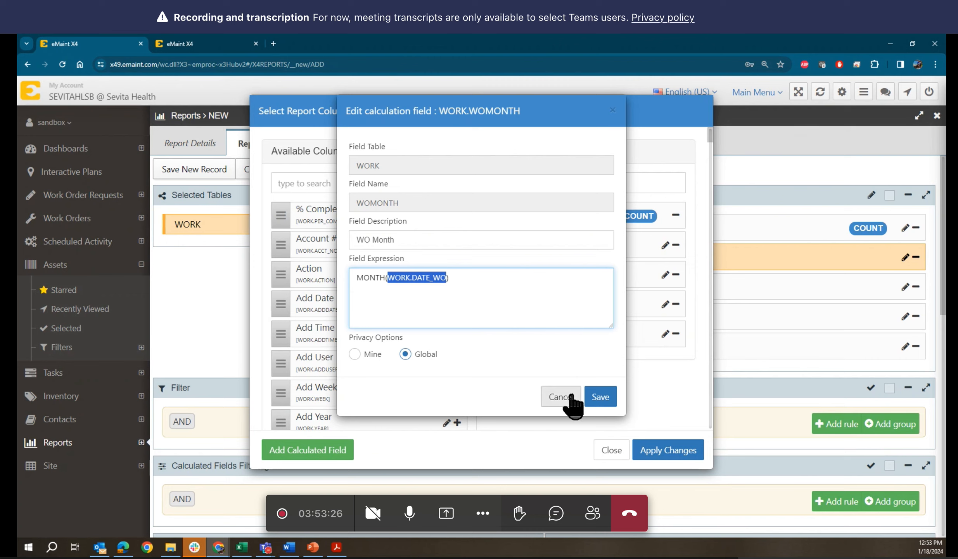
{"action": "left_click", "coordinate": [571, 396]}
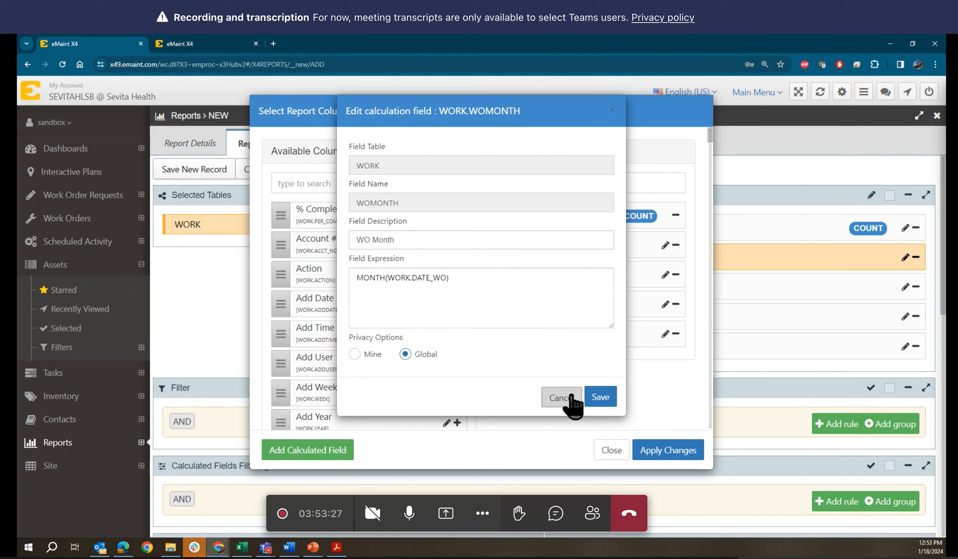
{"action": "left_click", "coordinate": [571, 396]}
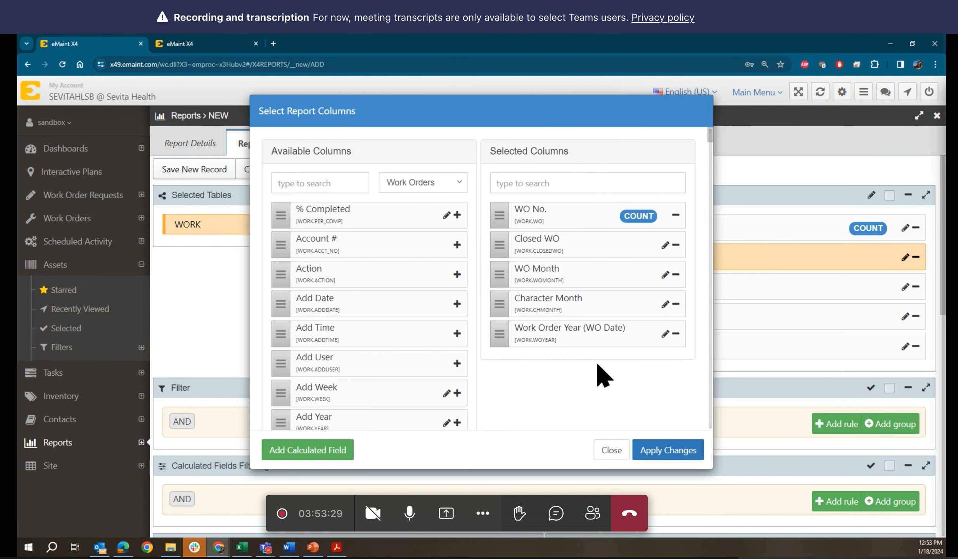
Step: Examine the Character Month field's description and the date field in its expression, and leave without saving
{"action": "left_click", "coordinate": [665, 304]}
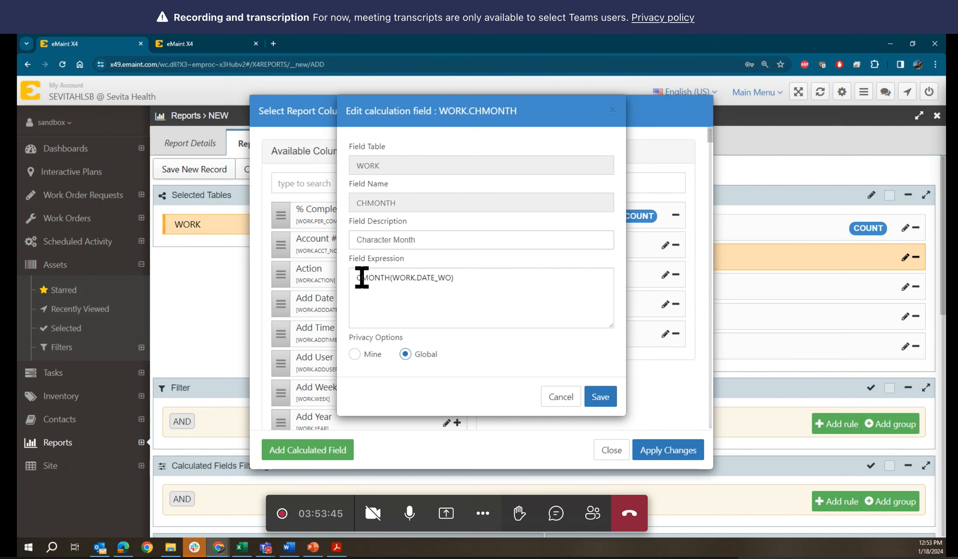
{"action": "left_click", "coordinate": [362, 241]}
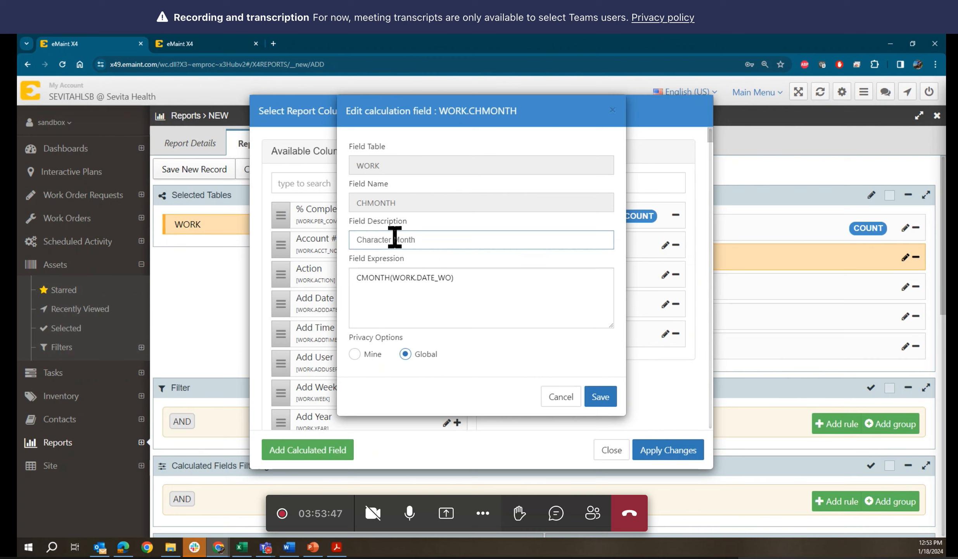
{"action": "left_click", "coordinate": [594, 263]}
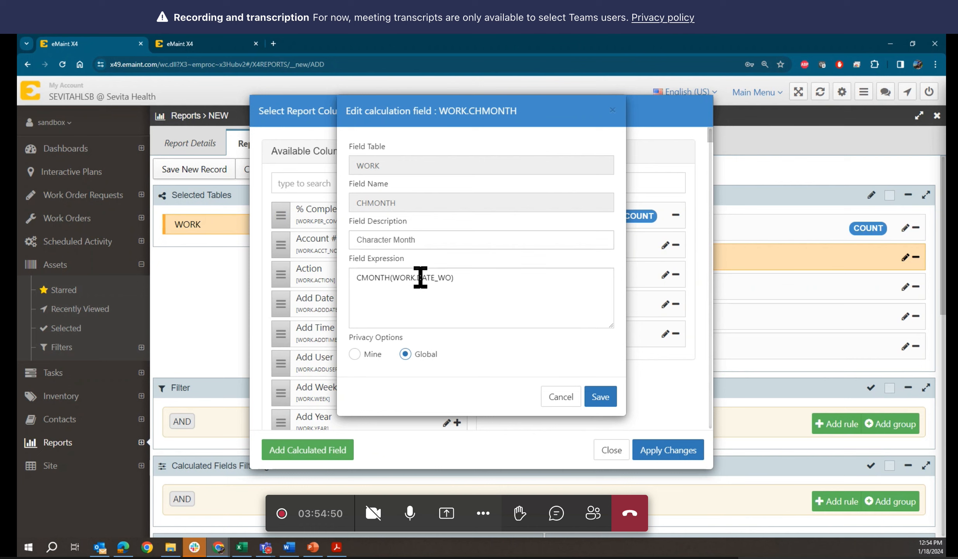
{"action": "left_click_drag", "start_coordinate": [418, 277], "coordinate": [449, 277]}
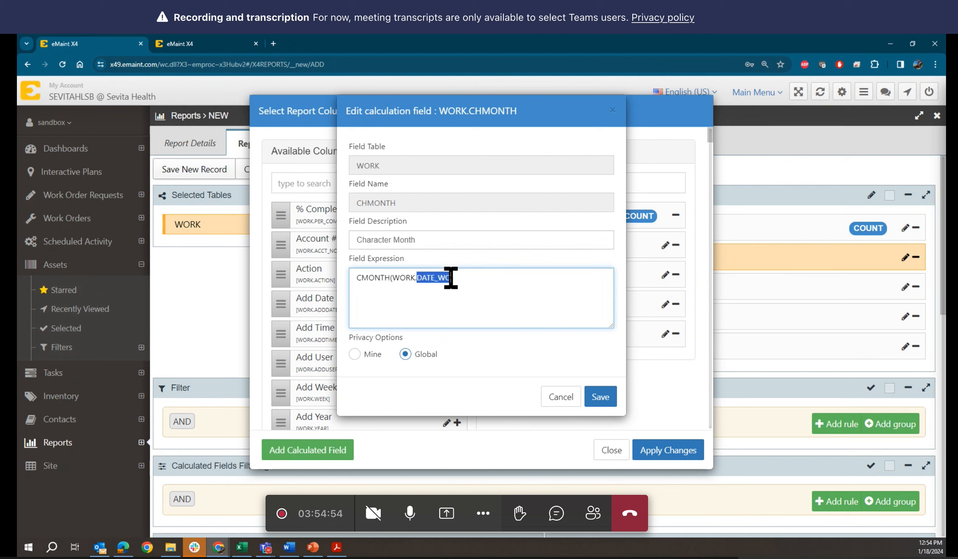
{"action": "left_click", "coordinate": [447, 277]}
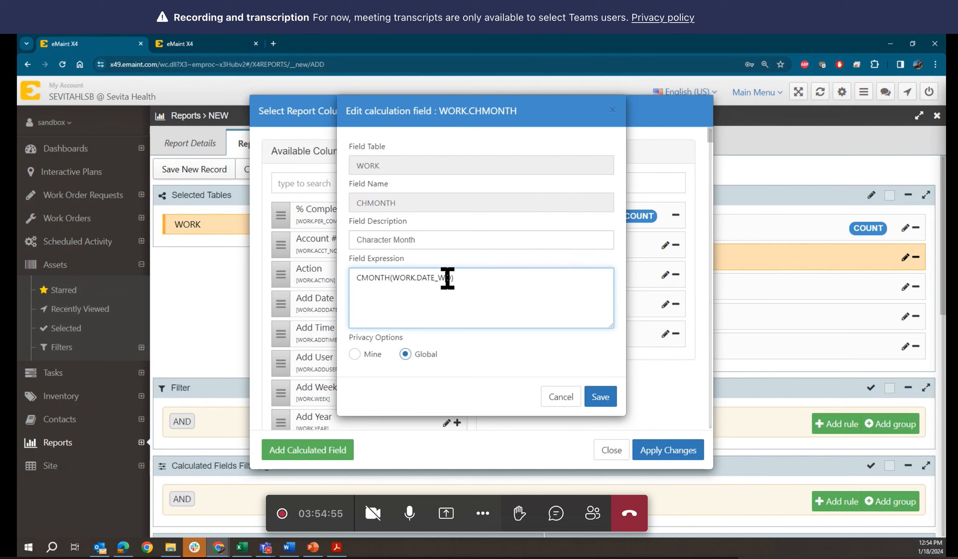
{"action": "left_click", "coordinate": [557, 400]}
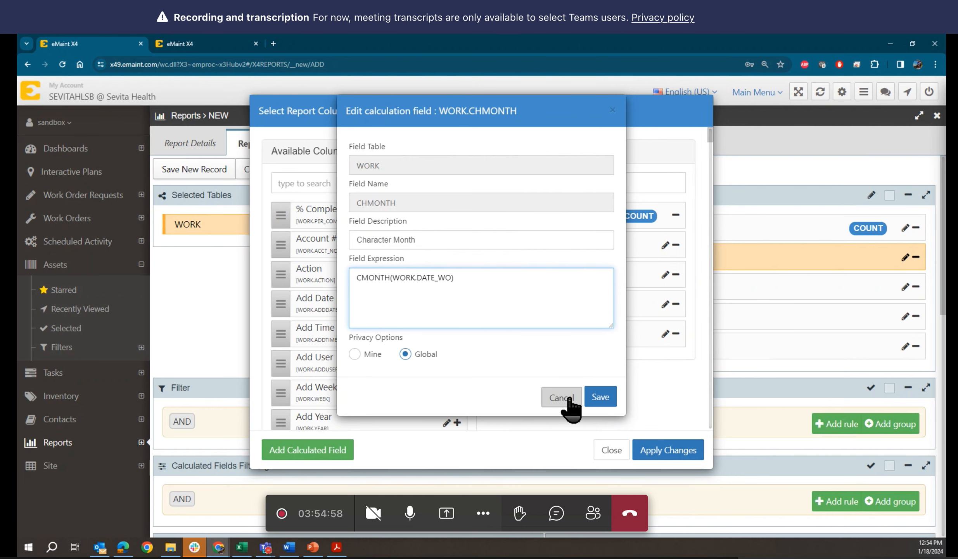
Step: Look up the work order field names in the Work Orders grid's column selection, and return to the report's column selection
{"action": "left_click", "coordinate": [178, 41]}
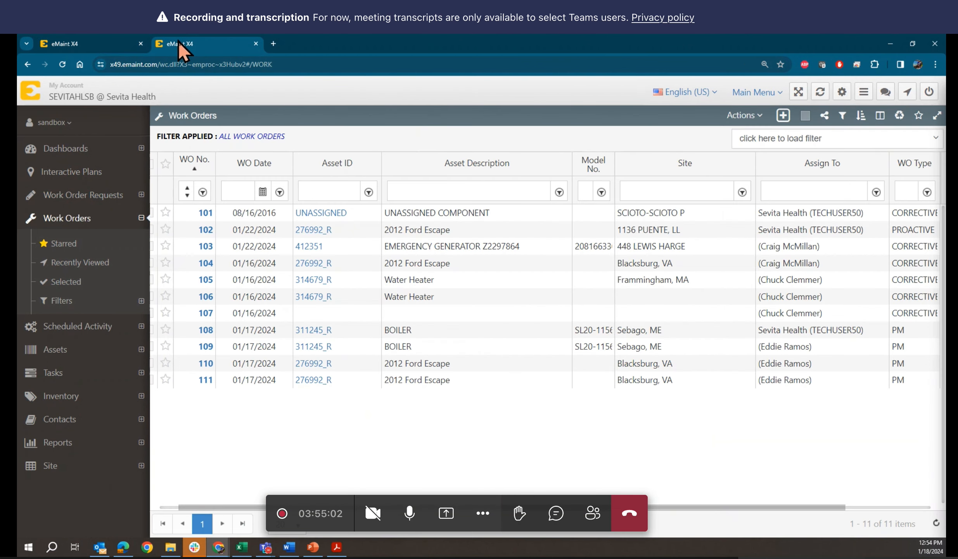
{"action": "left_click", "coordinate": [879, 117]}
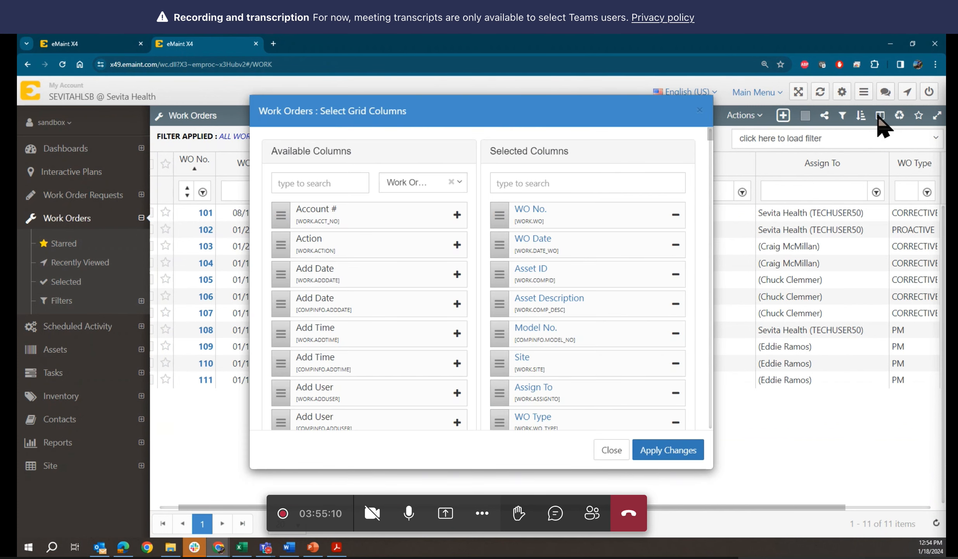
{"action": "scroll", "coordinate": [655, 322], "scroll_direction": "down", "scroll_amount": 1}
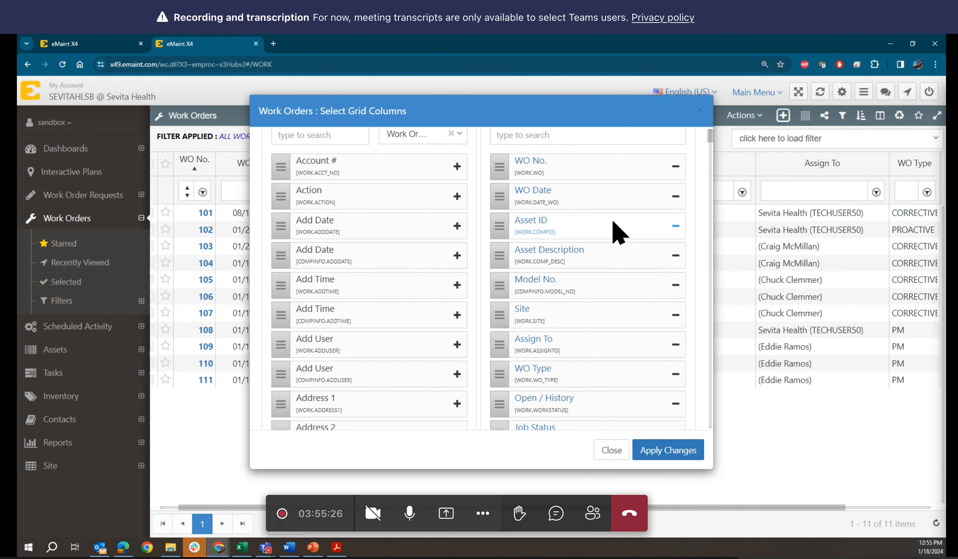
{"action": "left_click", "coordinate": [611, 456]}
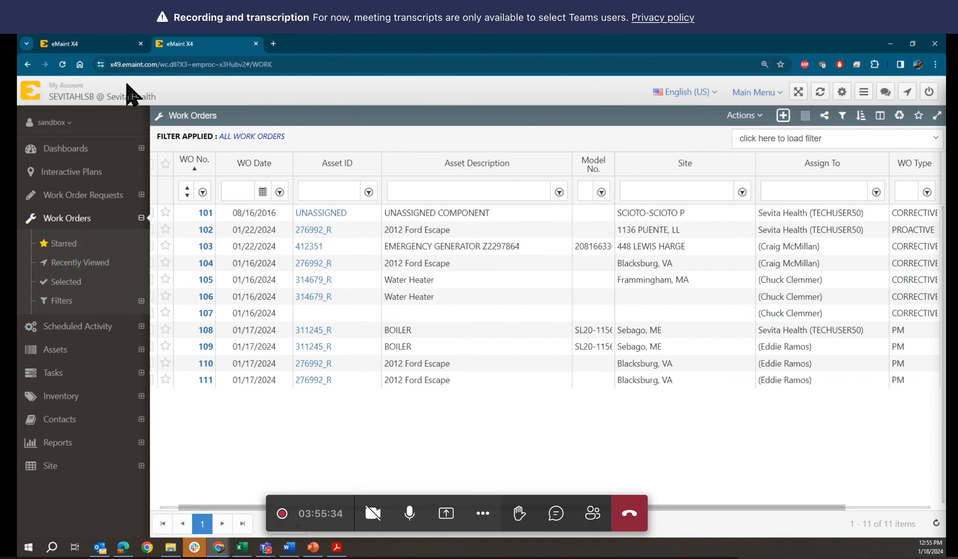
{"action": "left_click", "coordinate": [103, 43]}
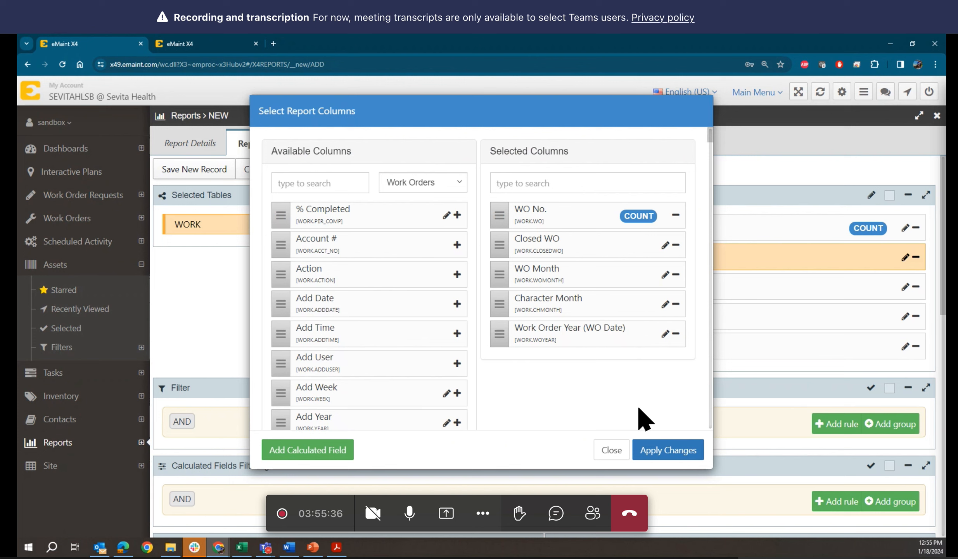
Step: Review the Work Order Year field's expression without saving it, and apply the report's column selection
{"action": "left_click", "coordinate": [665, 334]}
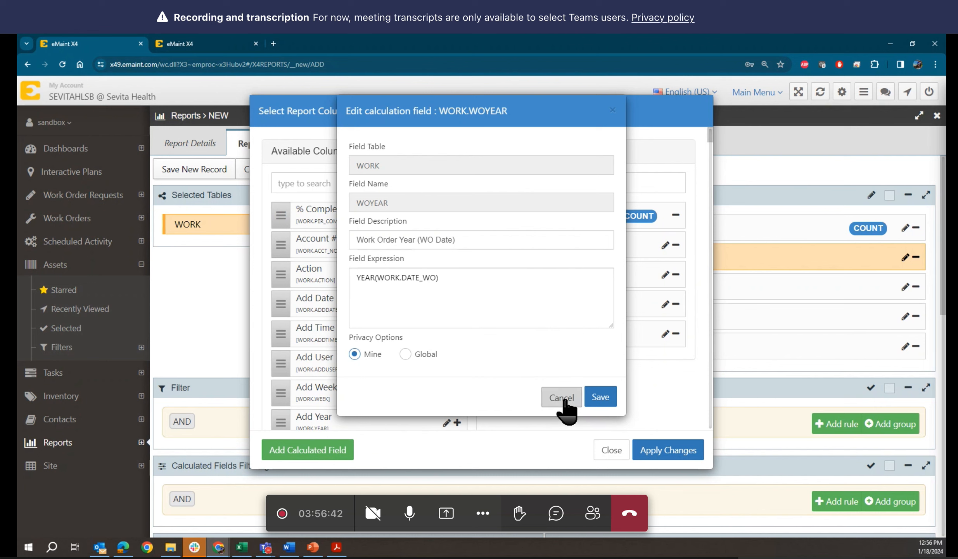
{"action": "left_click", "coordinate": [565, 399]}
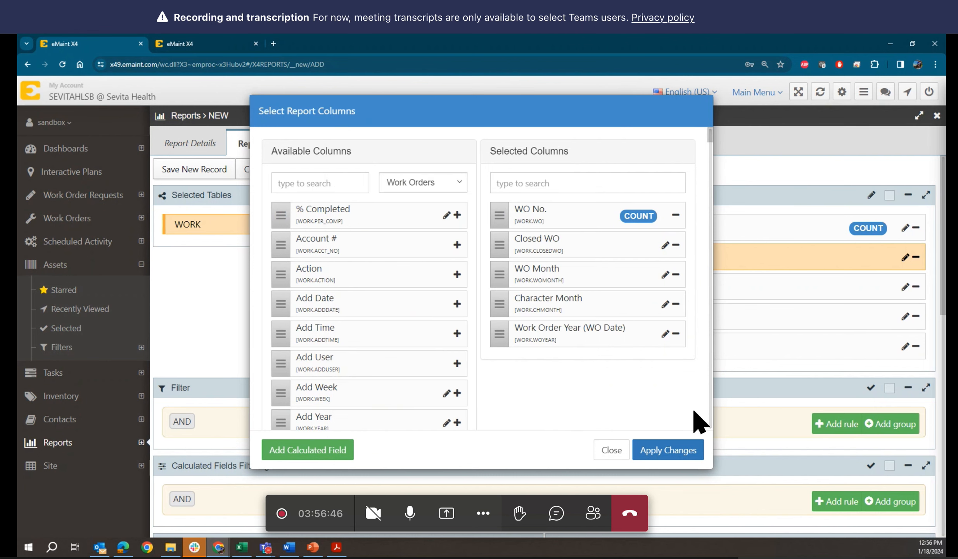
{"action": "left_click", "coordinate": [678, 448]}
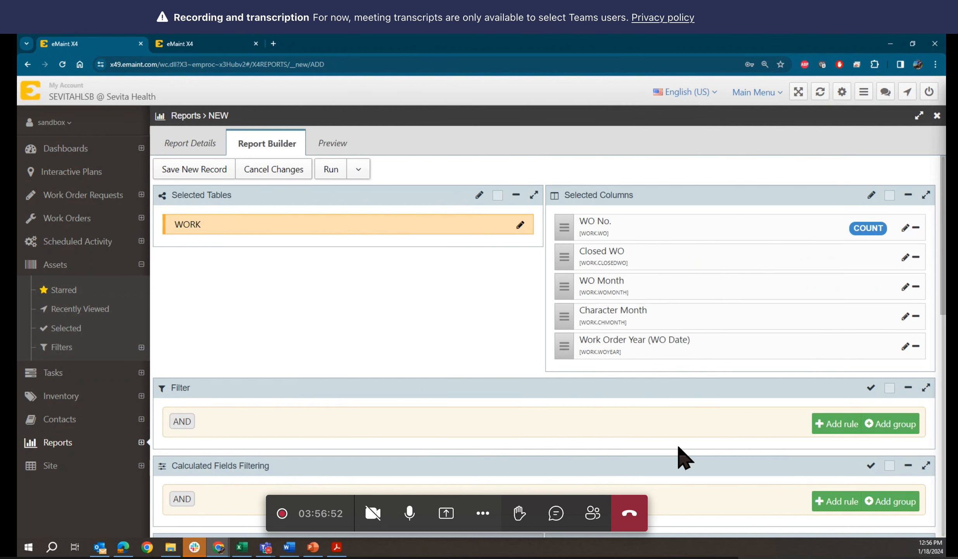
{"action": "scroll", "coordinate": [536, 398], "scroll_direction": "down", "scroll_amount": 1}
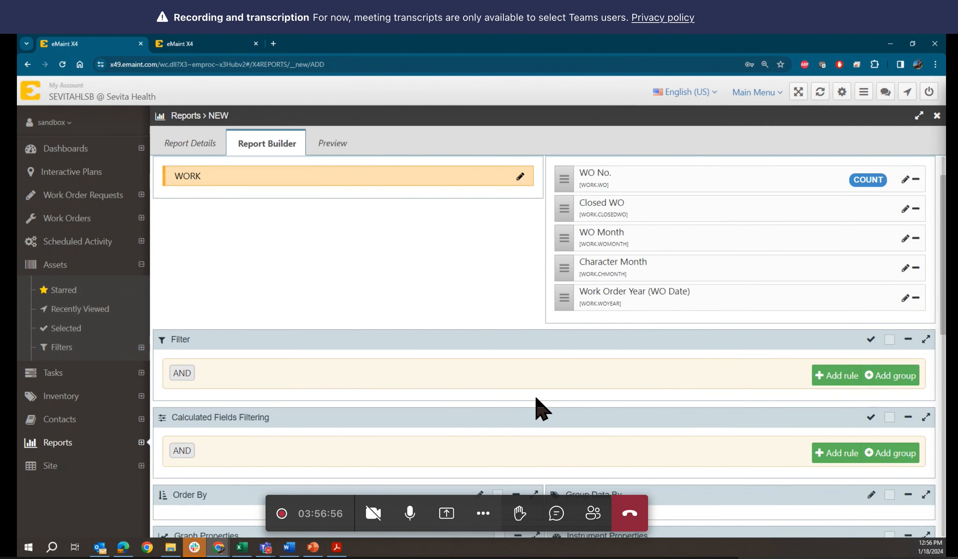
{"action": "scroll", "coordinate": [541, 407], "scroll_direction": "up", "scroll_amount": 1}
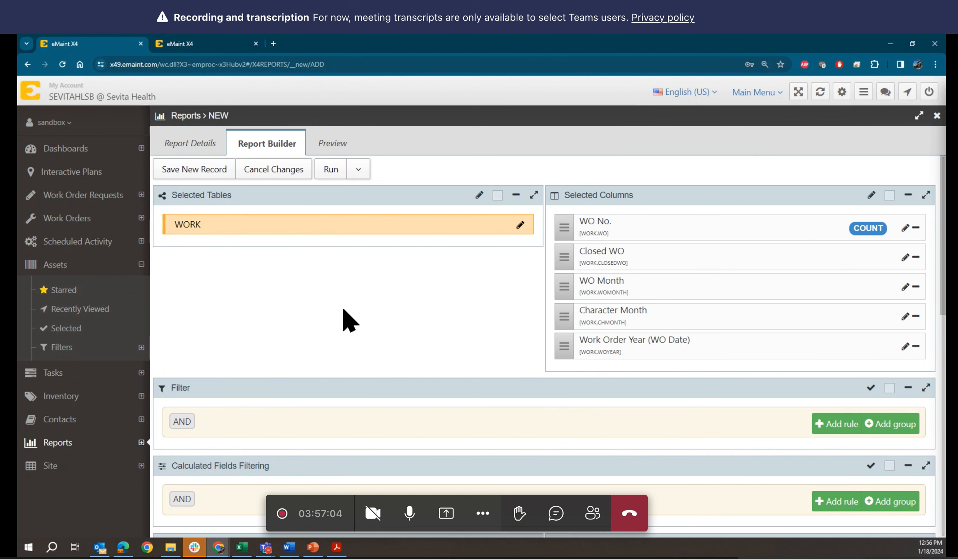
{"action": "scroll", "coordinate": [342, 318], "scroll_direction": "down", "scroll_amount": 2}
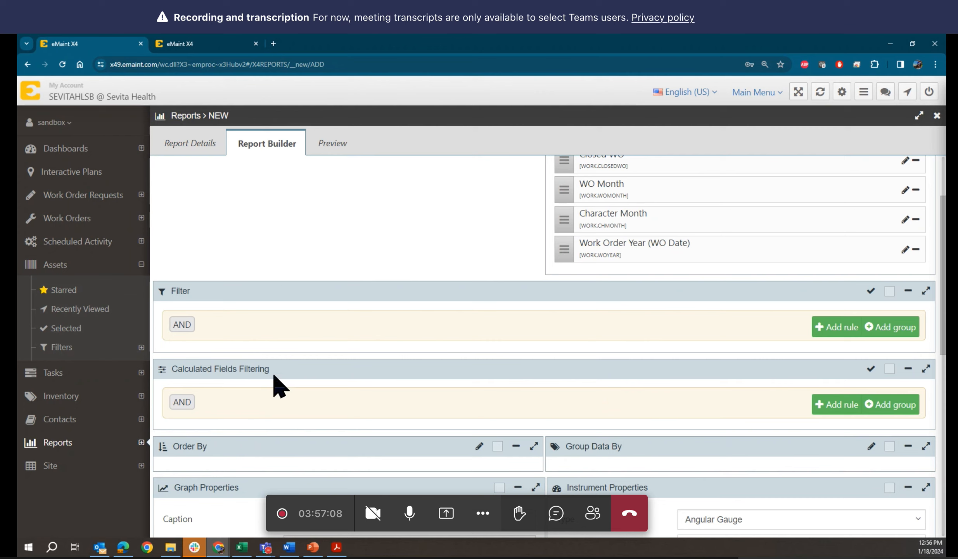
{"action": "left_click", "coordinate": [832, 407]}
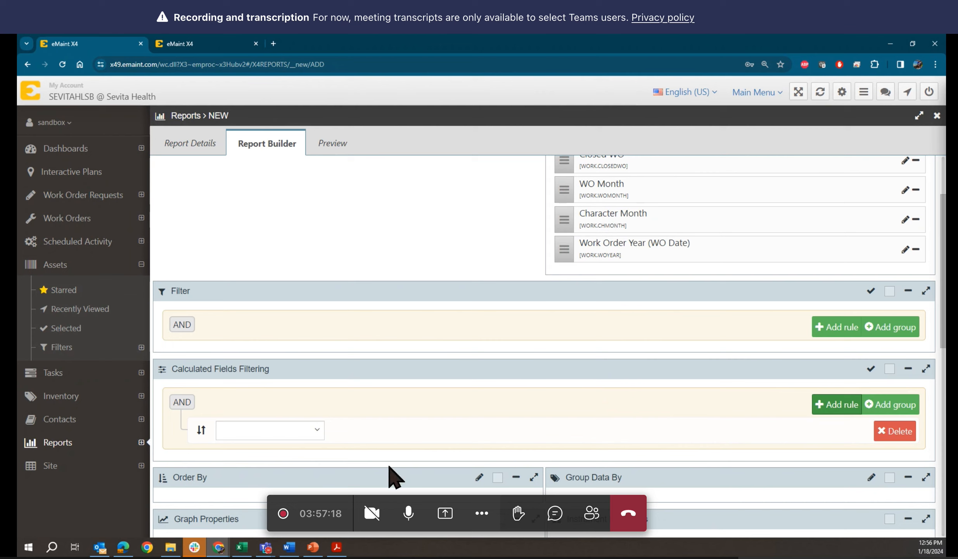
{"action": "left_click", "coordinate": [318, 432]}
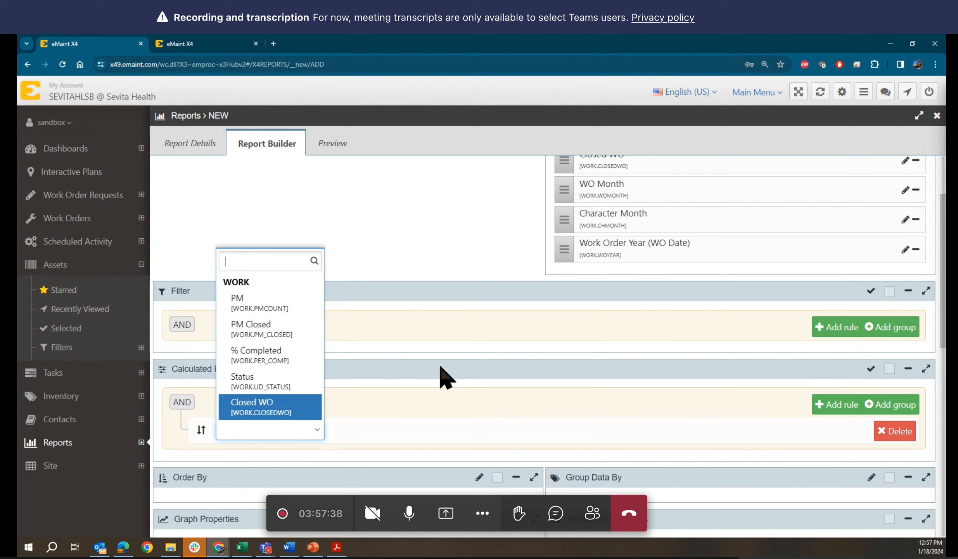
{"action": "left_click", "coordinate": [459, 346]}
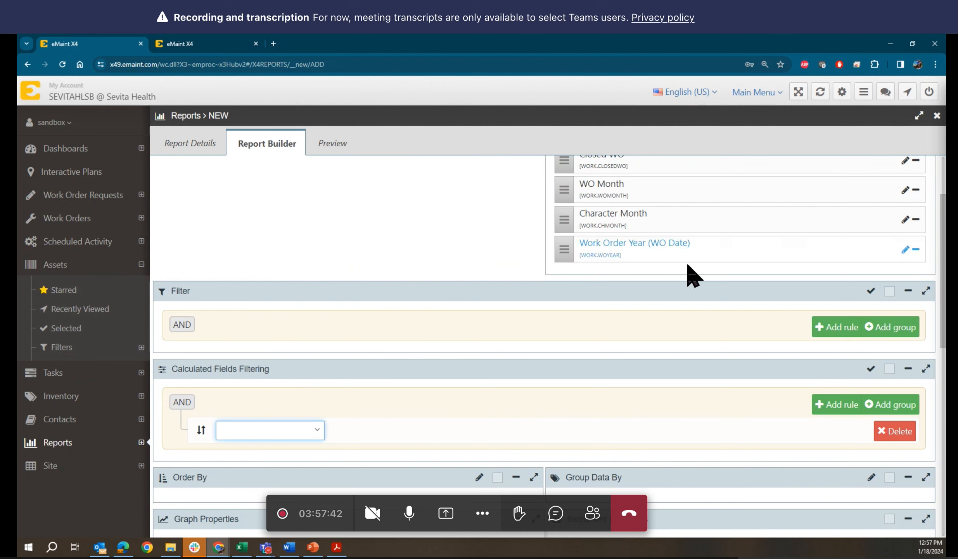
{"action": "scroll", "coordinate": [695, 384], "scroll_direction": "up", "scroll_amount": 3}
{"action": "scroll", "coordinate": [696, 385], "scroll_direction": "down", "scroll_amount": 1}
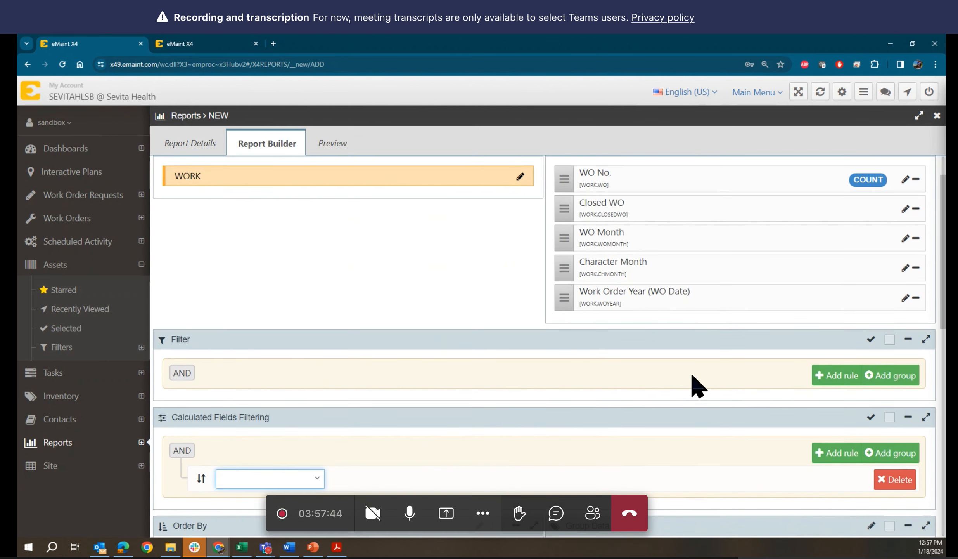
{"action": "left_click", "coordinate": [888, 480]}
Step: Save the new Open/Closed WO- Stacked Graph report and reopen it for editing
{"action": "scroll", "coordinate": [359, 274], "scroll_direction": "up", "scroll_amount": 1}
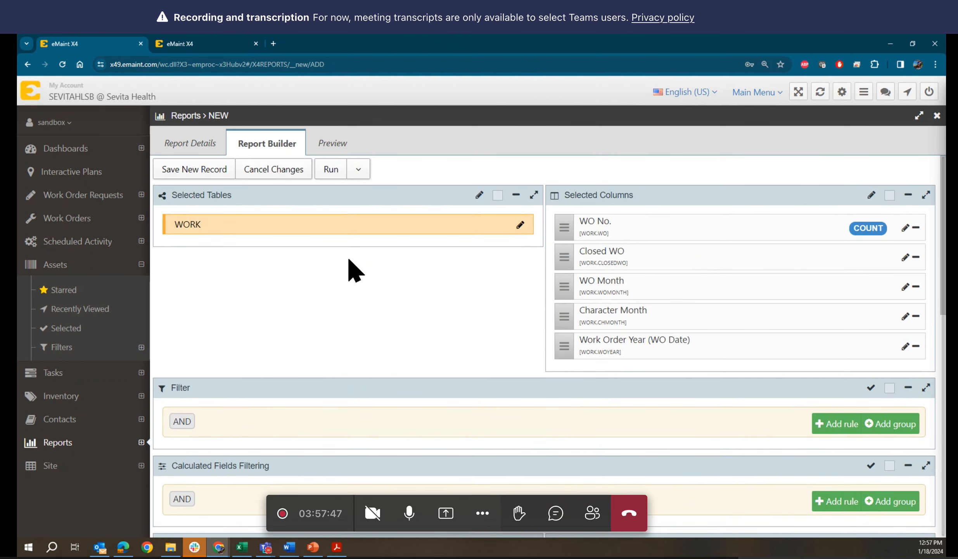
{"action": "left_click", "coordinate": [199, 170]}
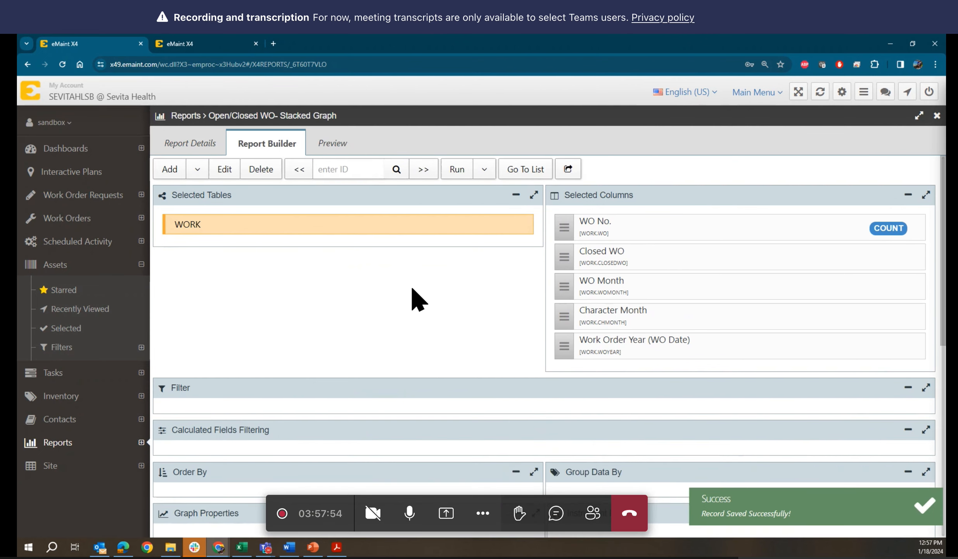
{"action": "left_click", "coordinate": [224, 170]}
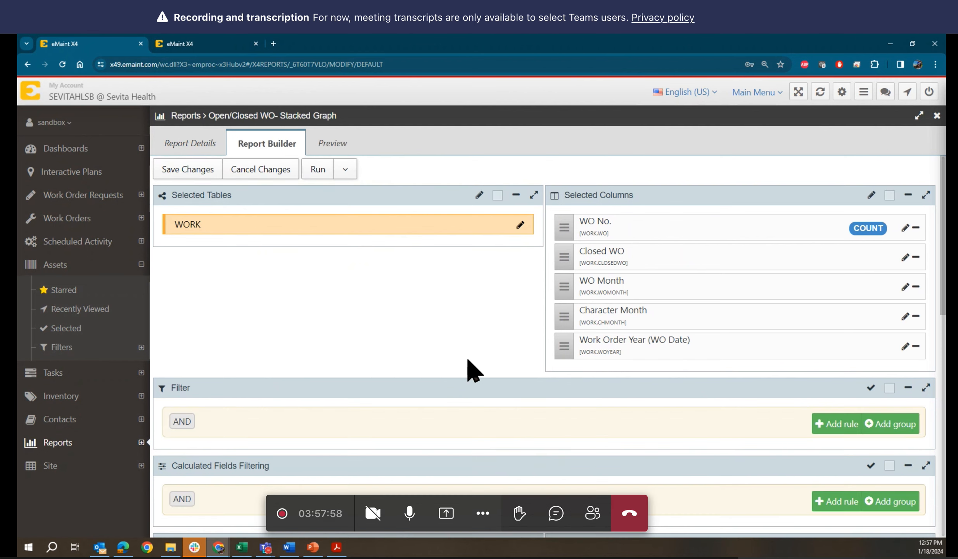
{"action": "scroll", "coordinate": [468, 367], "scroll_direction": "down", "scroll_amount": 3}
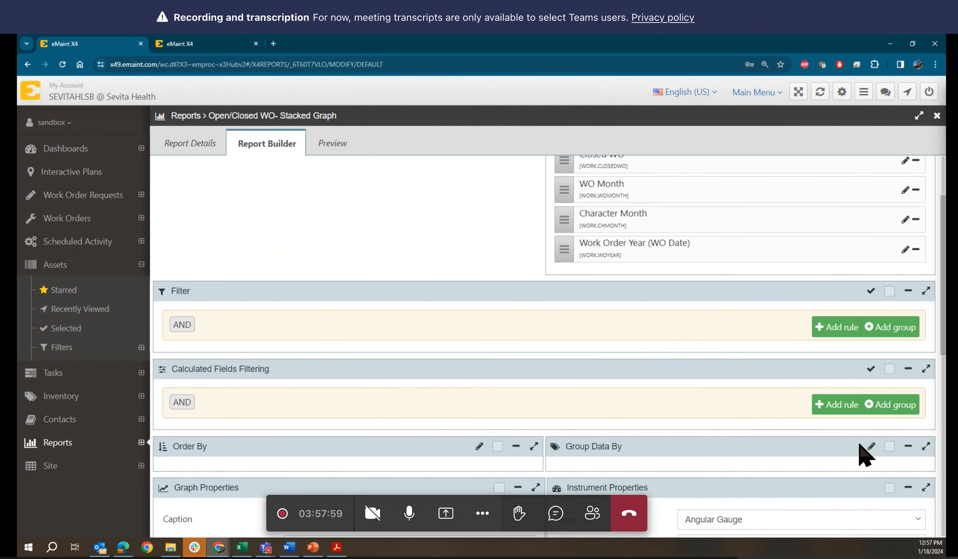
{"action": "left_click", "coordinate": [838, 405]}
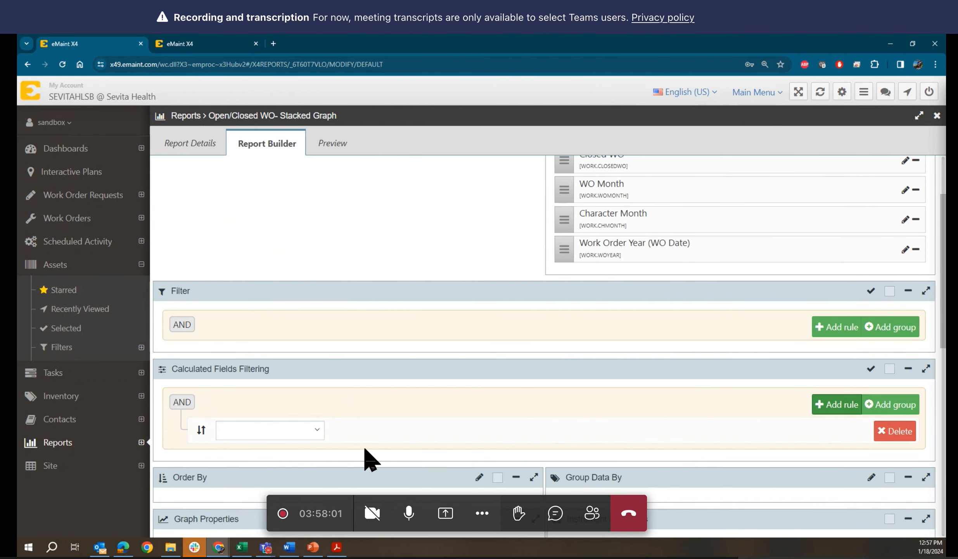
{"action": "left_click", "coordinate": [316, 430]}
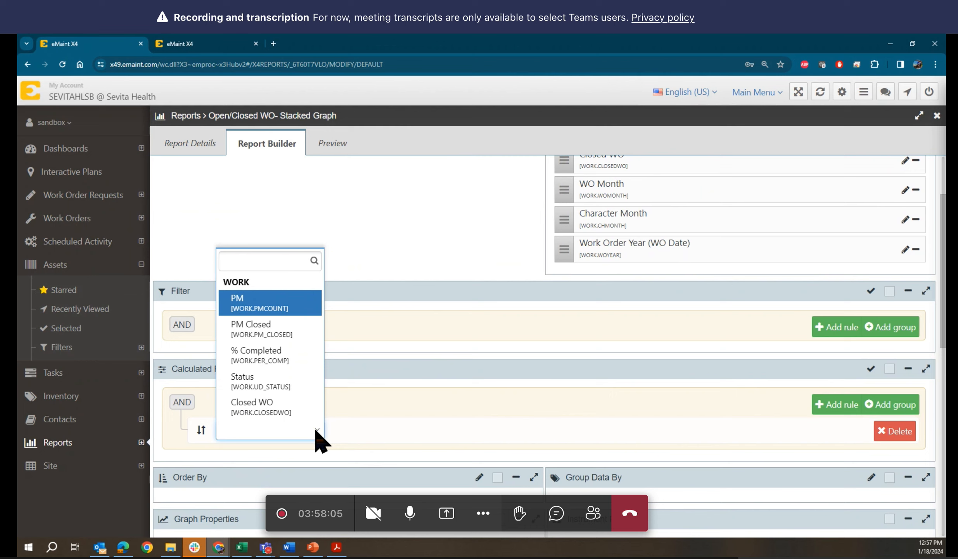
{"action": "left_click", "coordinate": [316, 430]}
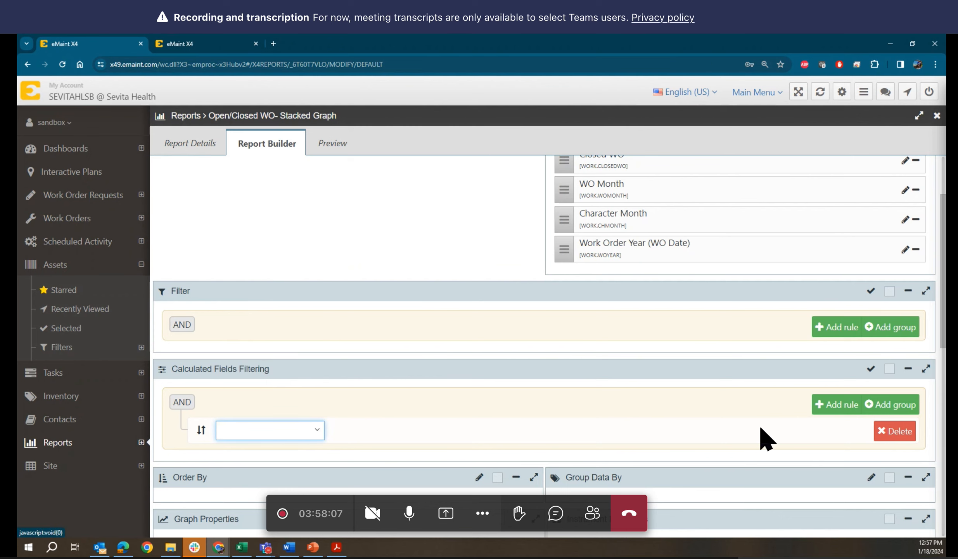
{"action": "left_click", "coordinate": [888, 434]}
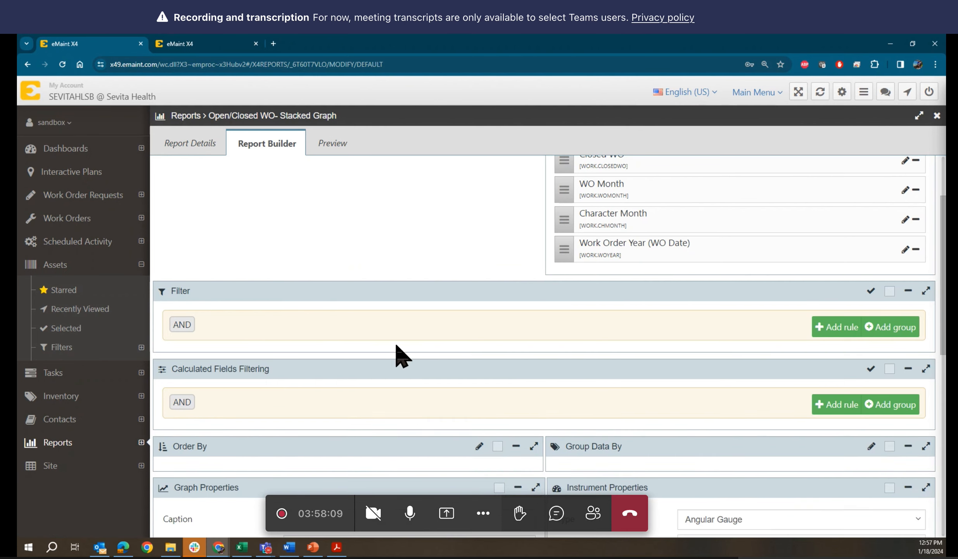
Step: Add a filter rule requiring Work Order Year (WO Date) to be equal to the expression YEAR(DATE())
{"action": "left_click", "coordinate": [836, 329]}
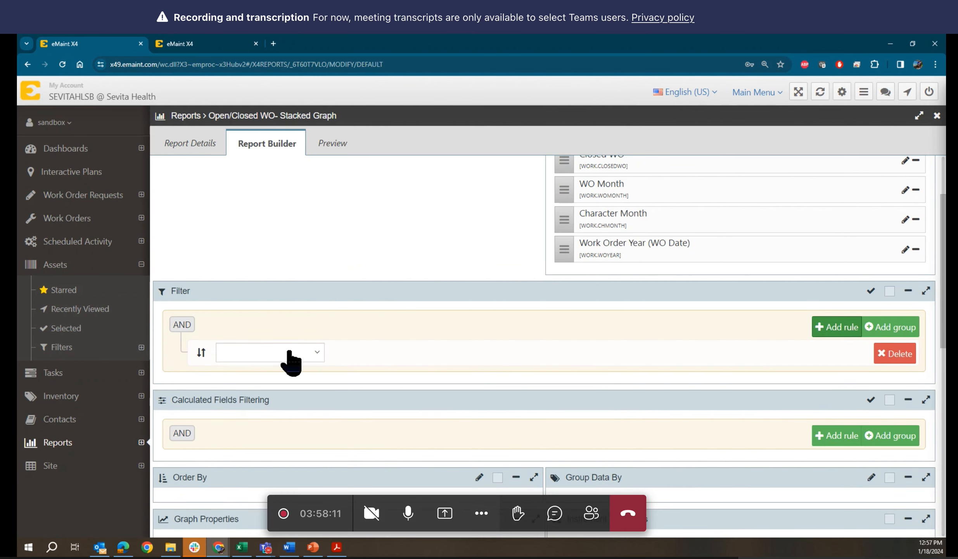
{"action": "left_click", "coordinate": [306, 353]}
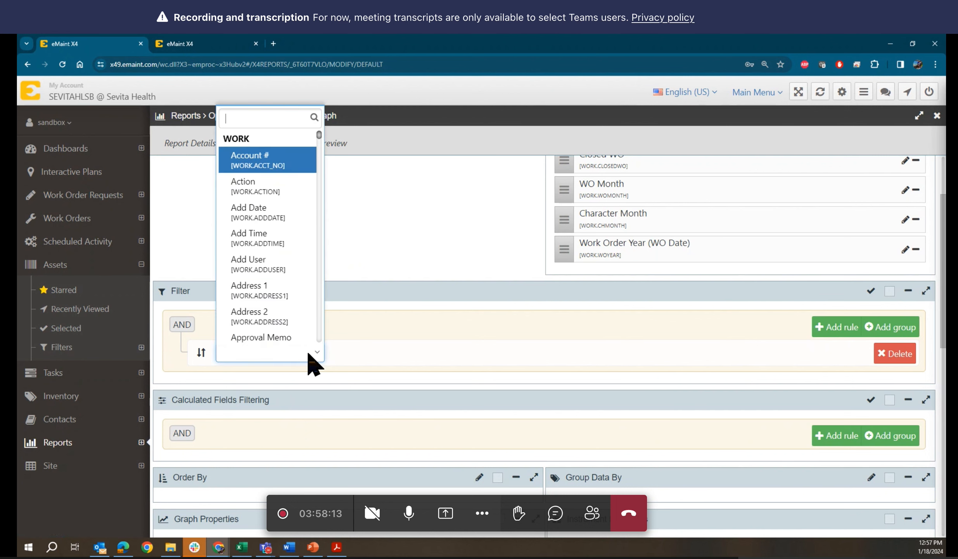
{"action": "type", "text": "YEA"}
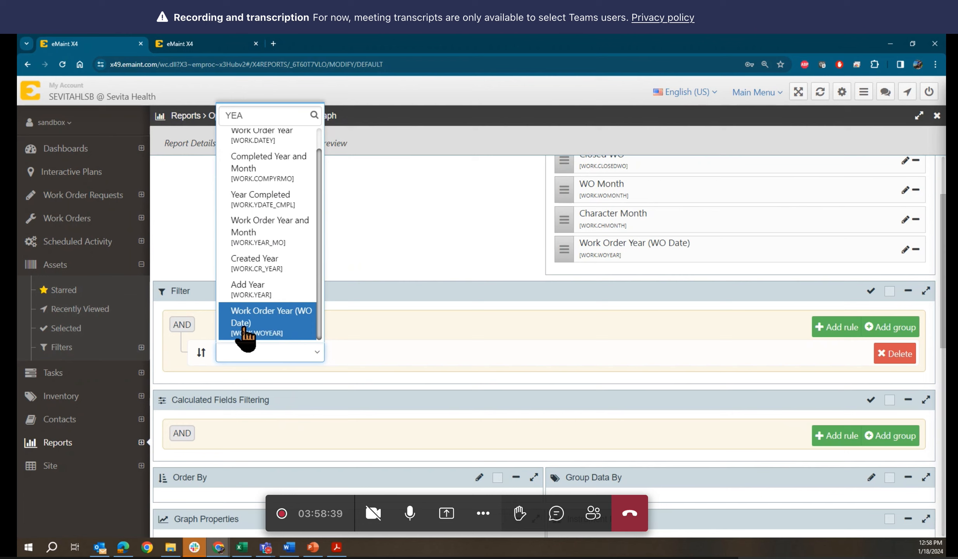
{"action": "left_click", "coordinate": [277, 330]}
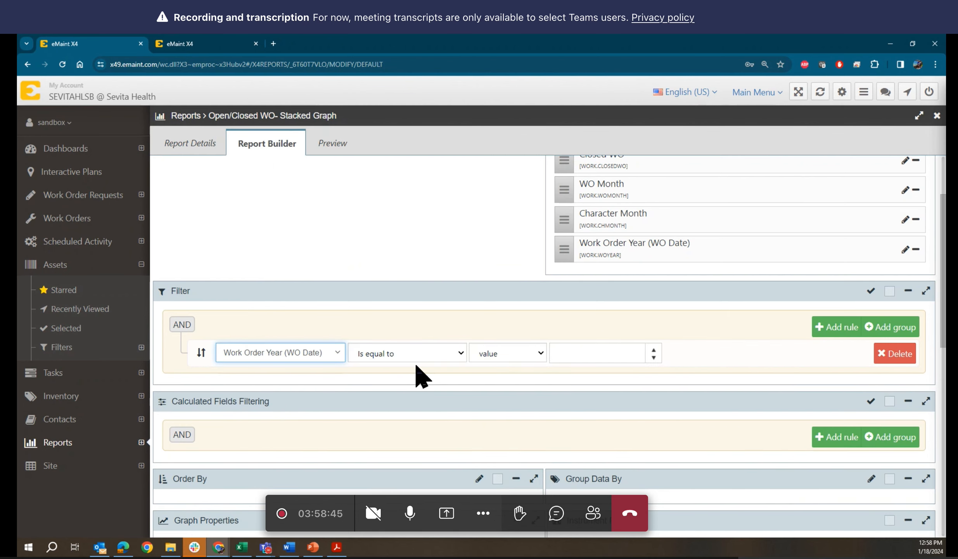
{"action": "left_click", "coordinate": [575, 352]}
{"action": "left_click", "coordinate": [496, 359]}
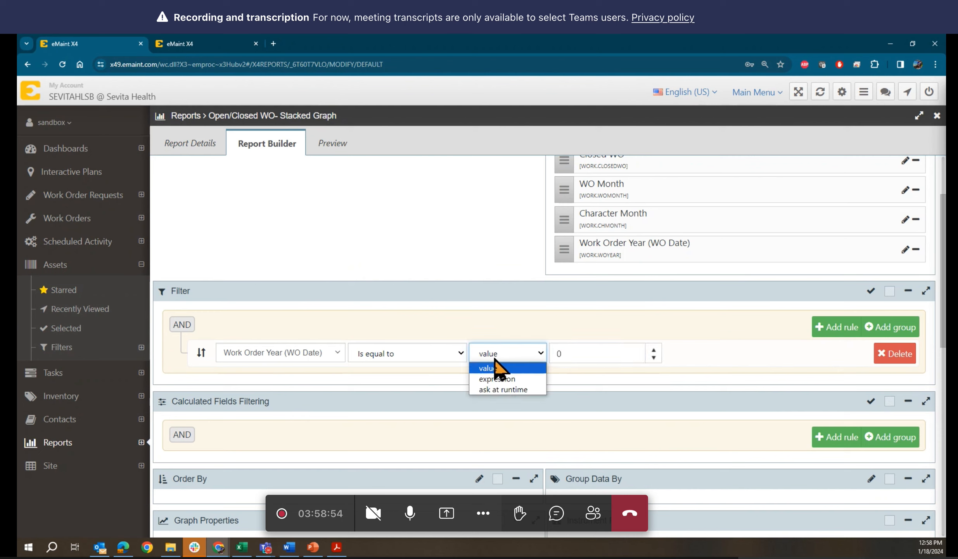
{"action": "left_click", "coordinate": [496, 379]}
{"action": "left_click", "coordinate": [573, 351]}
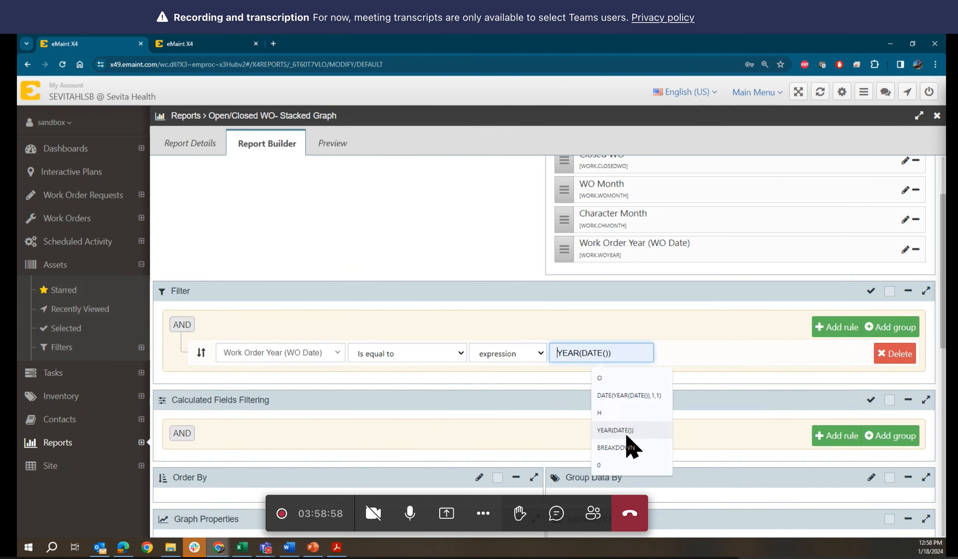
{"action": "left_click", "coordinate": [625, 430]}
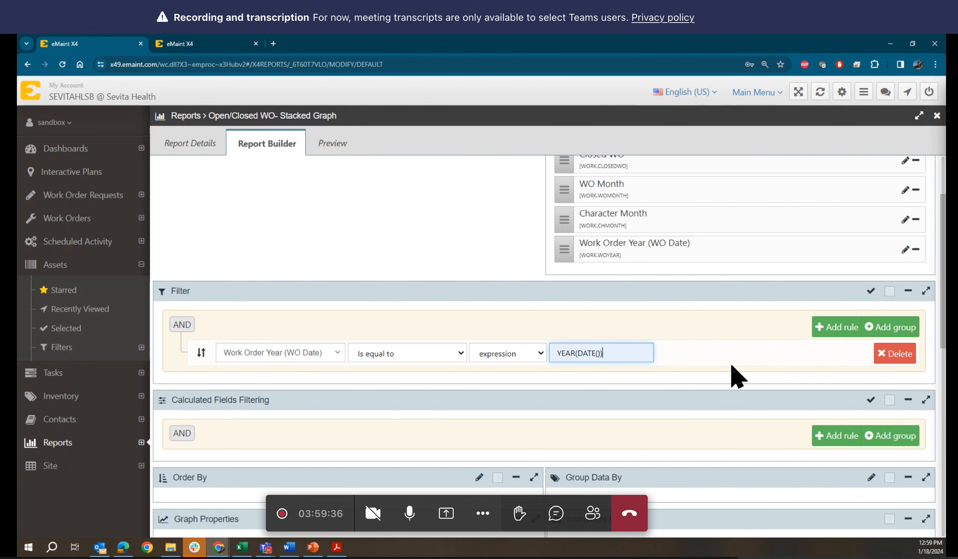
Step: Group the report data by Character Month and apply the grouping
{"action": "scroll", "coordinate": [737, 375], "scroll_direction": "down", "scroll_amount": 3}
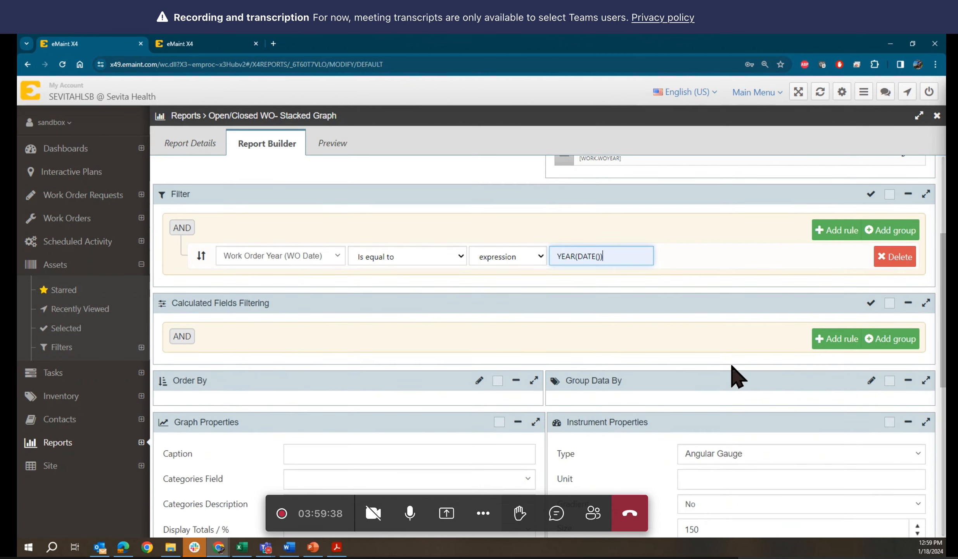
{"action": "scroll", "coordinate": [737, 375], "scroll_direction": "down", "scroll_amount": 2}
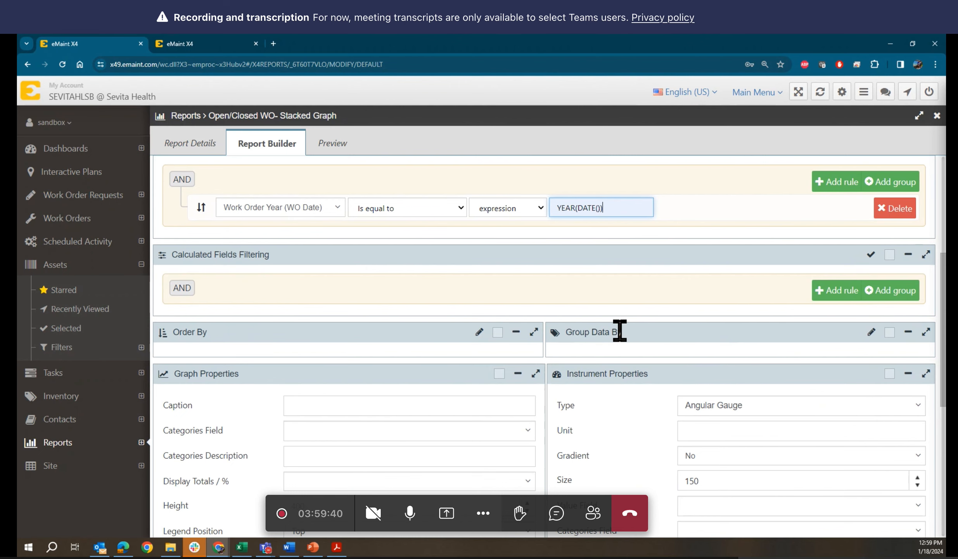
{"action": "left_click", "coordinate": [871, 332]}
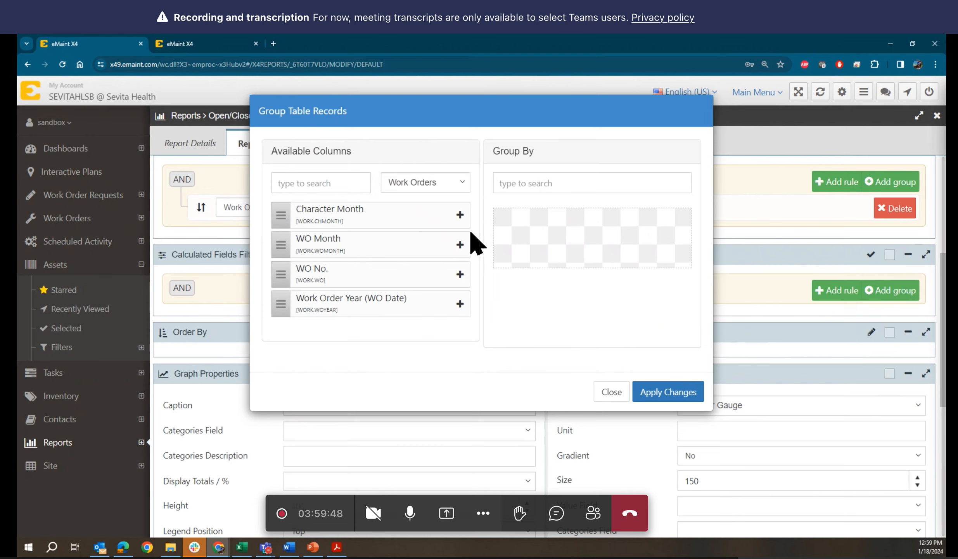
{"action": "left_click", "coordinate": [459, 215]}
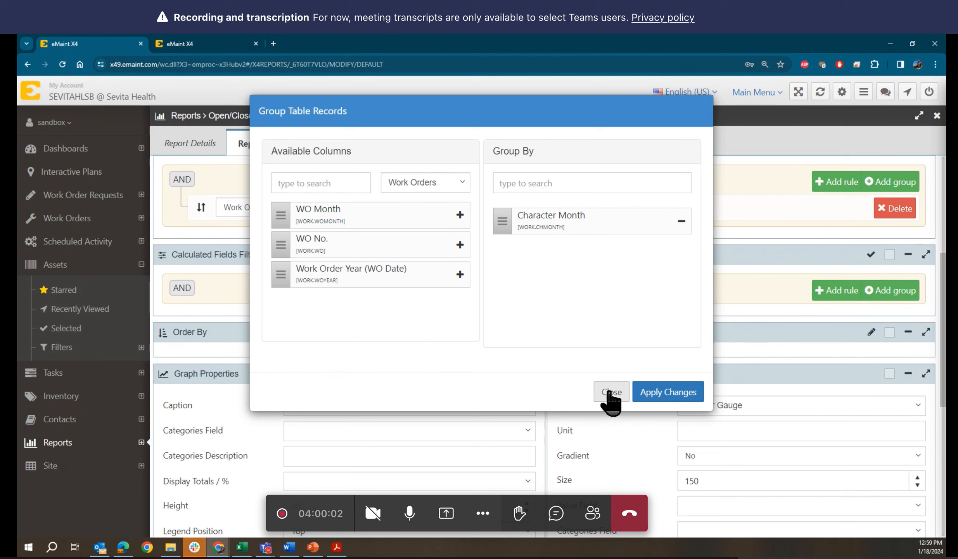
{"action": "left_click", "coordinate": [667, 392]}
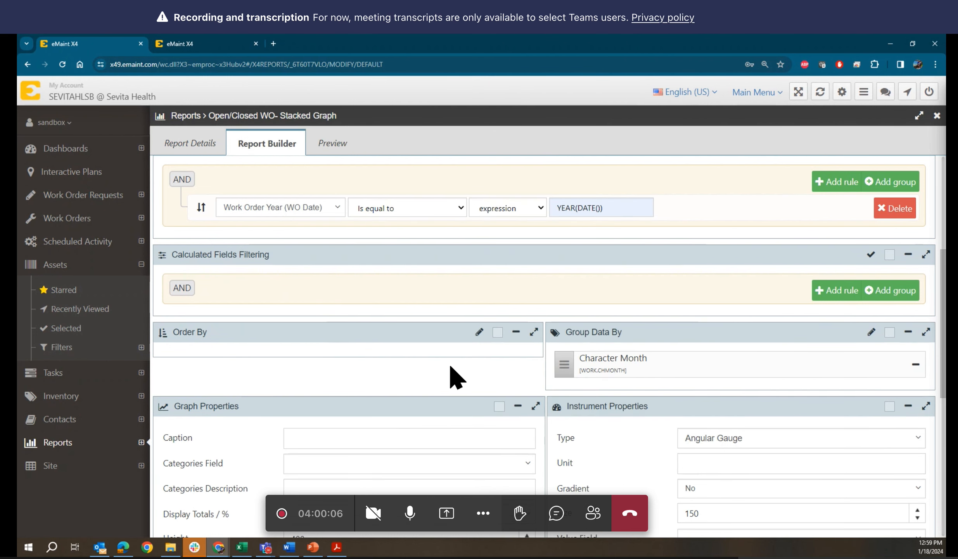
Step: Order the report by the Month [WORK.CMONTH] column and apply the sorting
{"action": "left_click", "coordinate": [479, 333]}
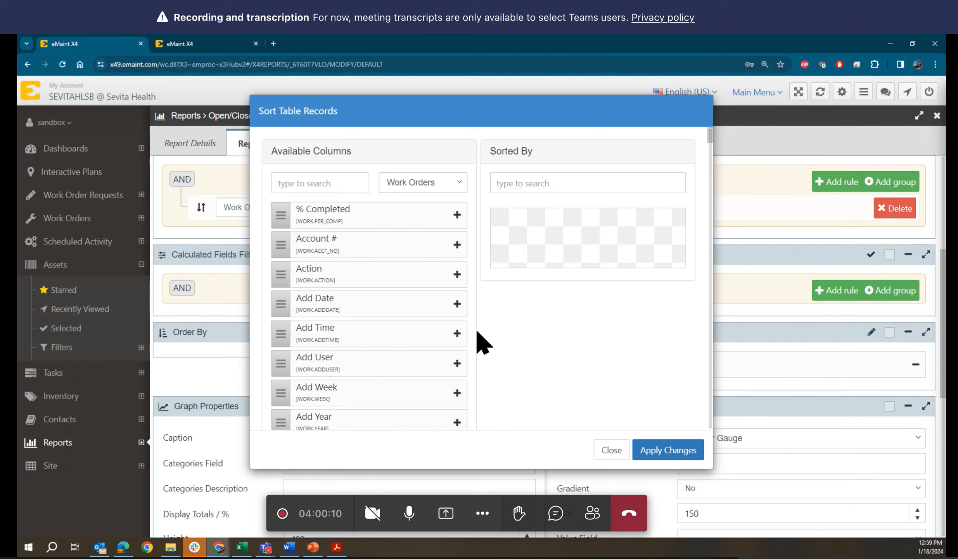
{"action": "left_click", "coordinate": [355, 181]}
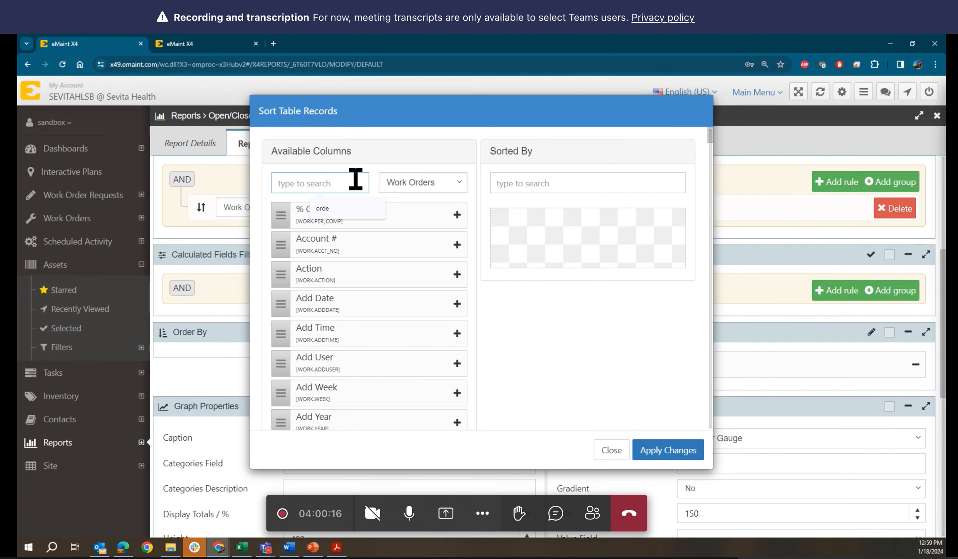
{"action": "type", "text": "WO "}
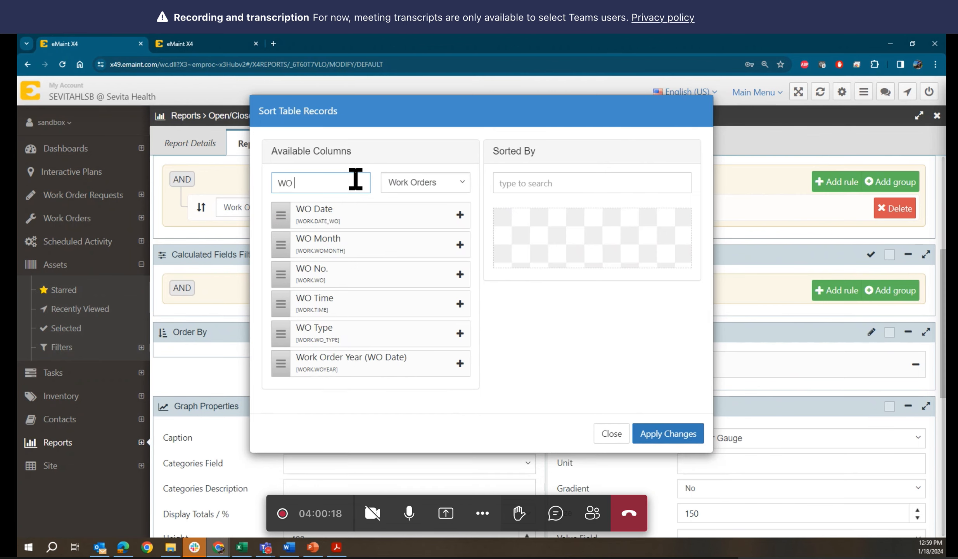
{"action": "type", "text": "O"}
{"action": "key", "text": "BackSpace"}
{"action": "key", "text": "BackSpace"}
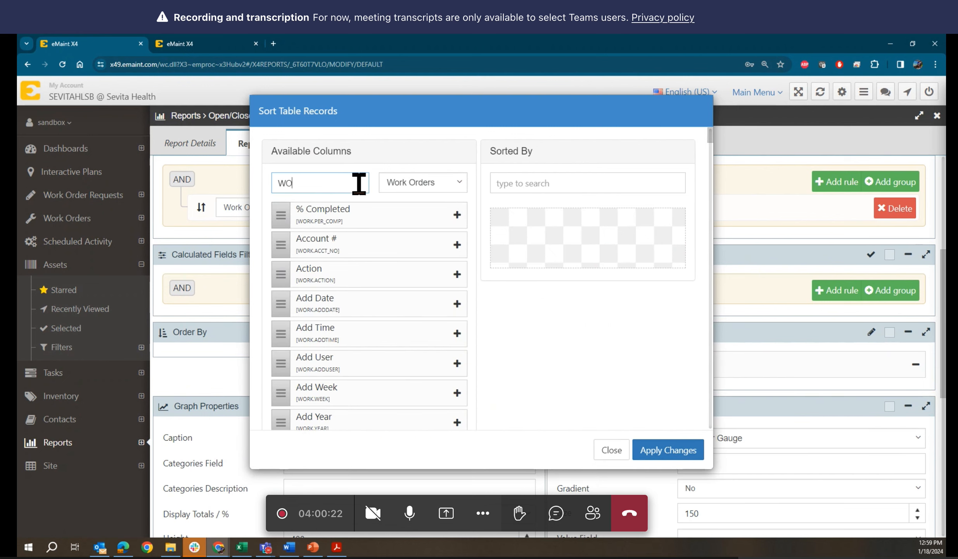
{"action": "key", "text": "BackSpace"}
{"action": "key", "text": "BackSpace"}
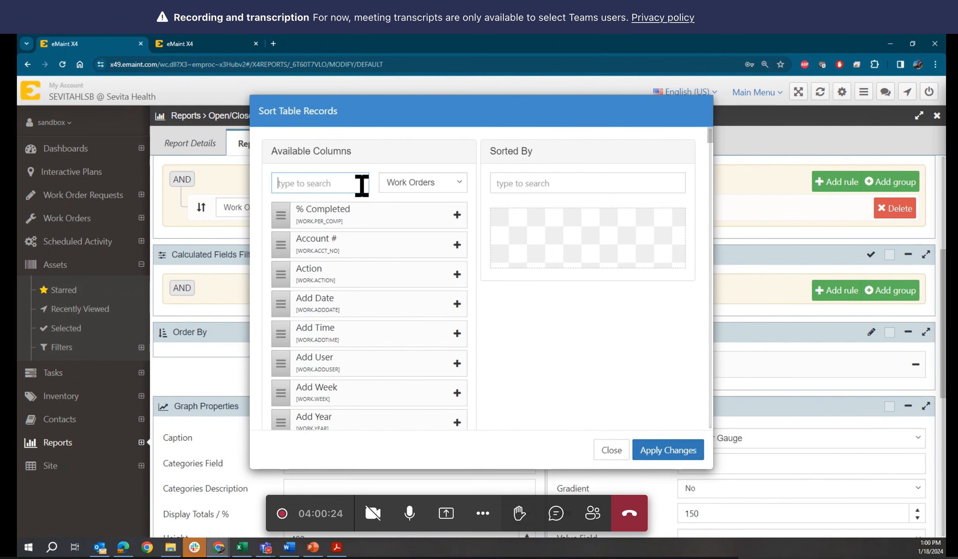
{"action": "type", "text": "MONT"}
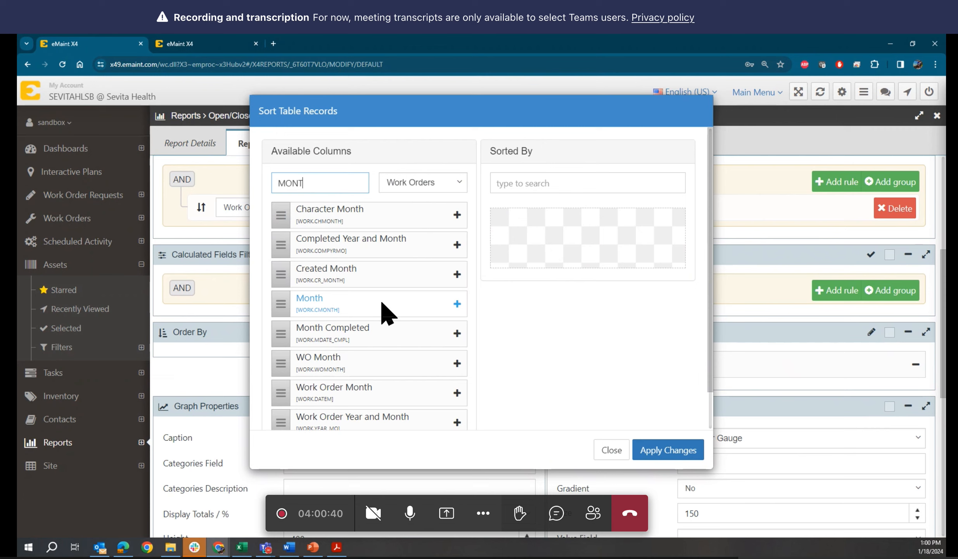
{"action": "left_click", "coordinate": [458, 305]}
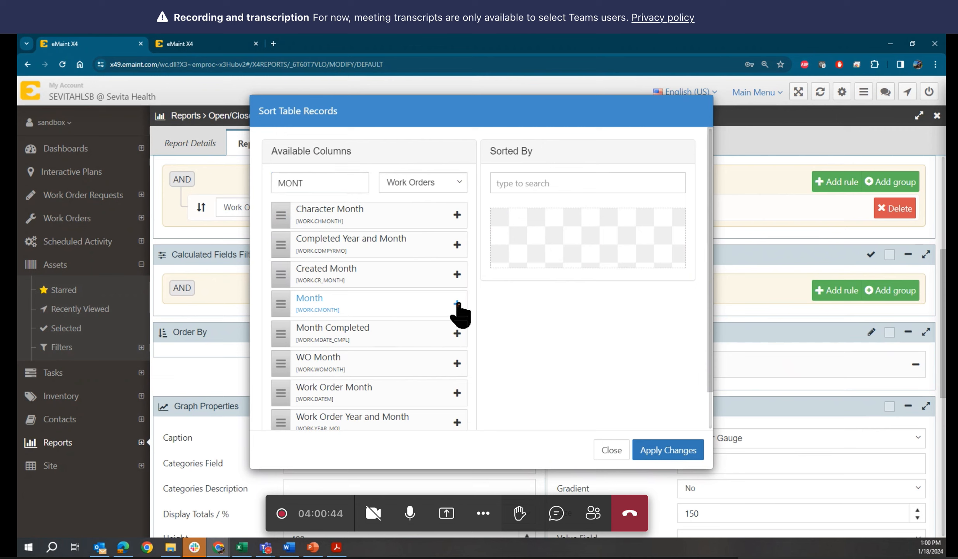
{"action": "left_click", "coordinate": [458, 304]}
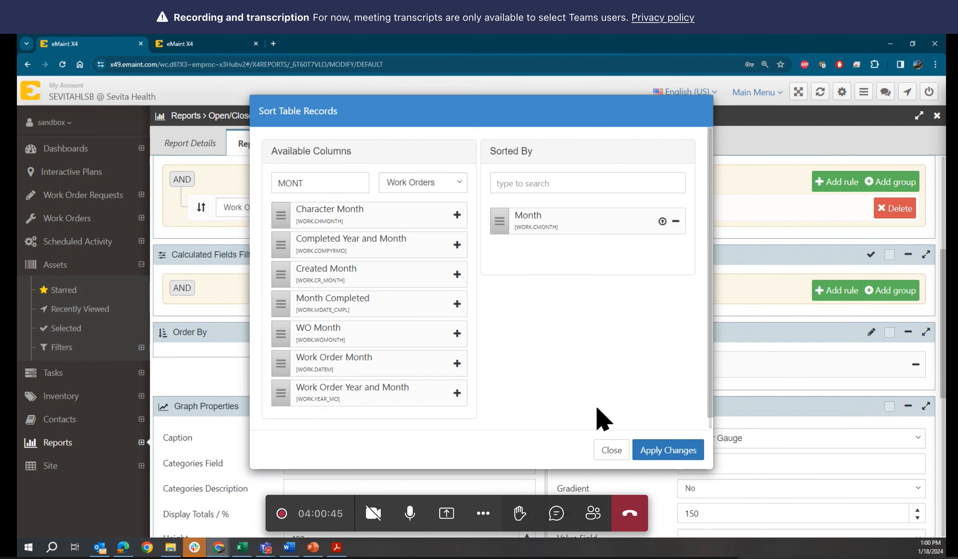
{"action": "left_click", "coordinate": [665, 451]}
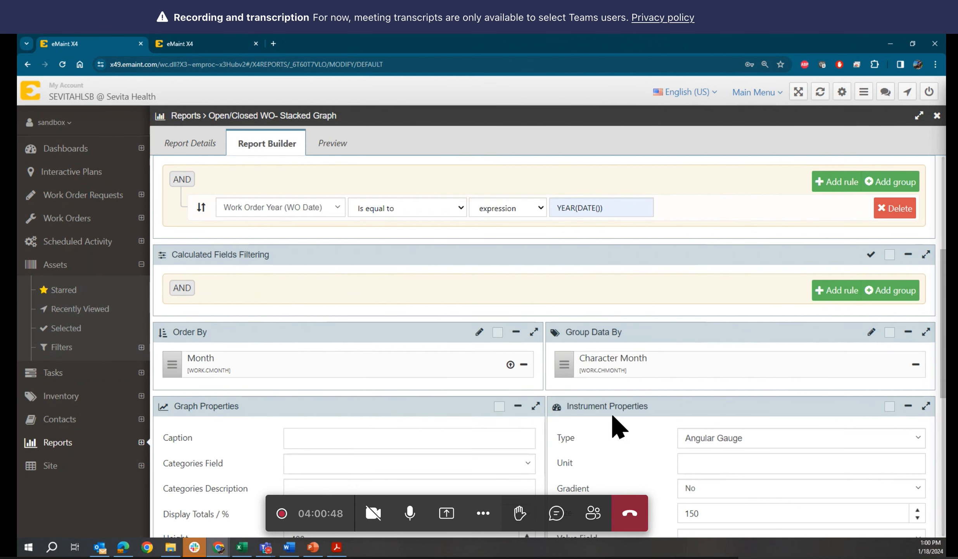
Step: Preview the report and check the dates and statuses in the Work Orders grid, returning to the report's builder view
{"action": "scroll", "coordinate": [617, 425], "scroll_direction": "up", "scroll_amount": 6}
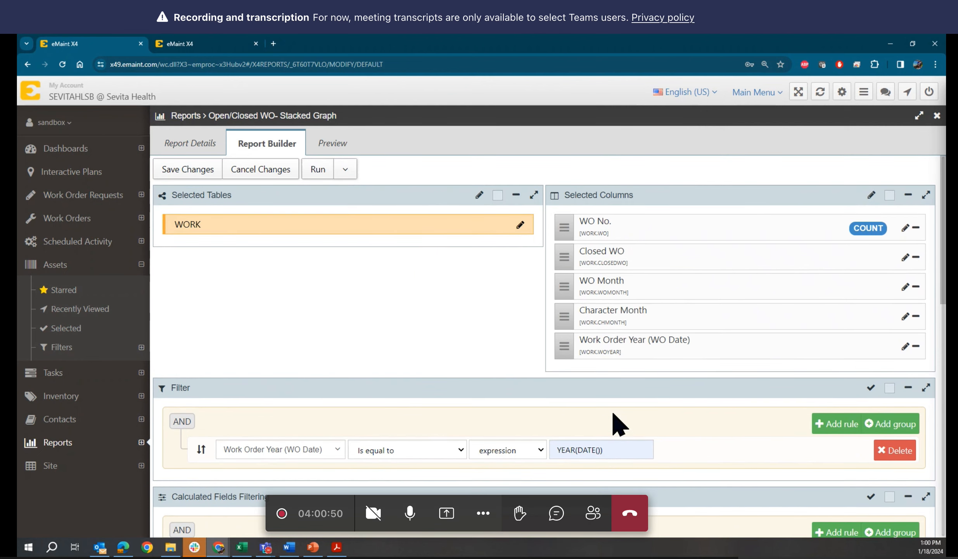
{"action": "left_click", "coordinate": [328, 151]}
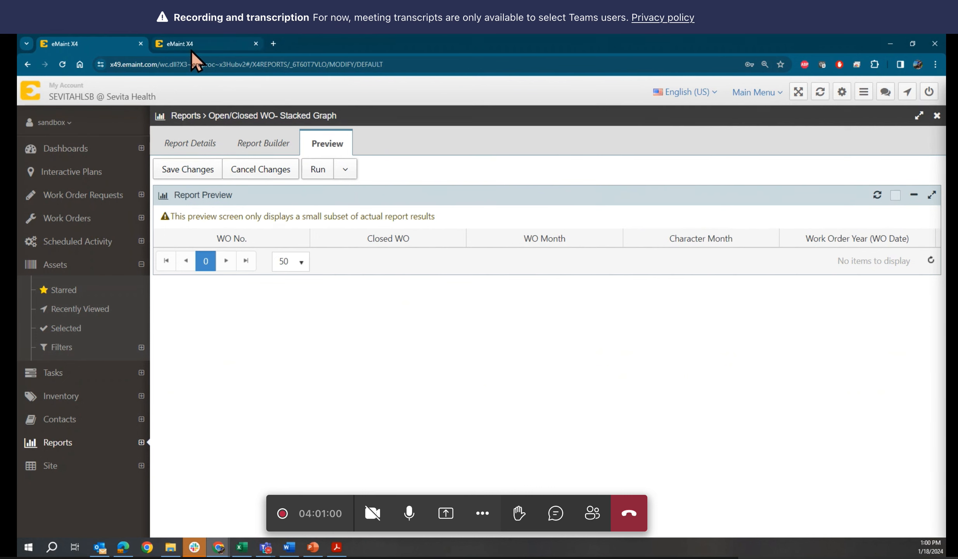
{"action": "left_click", "coordinate": [212, 42]}
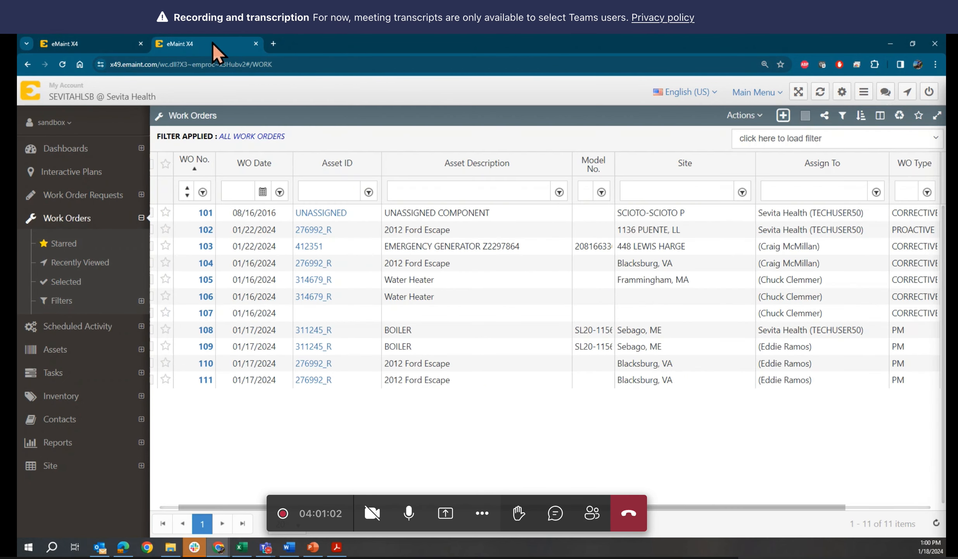
{"action": "left_click", "coordinate": [32, 220]}
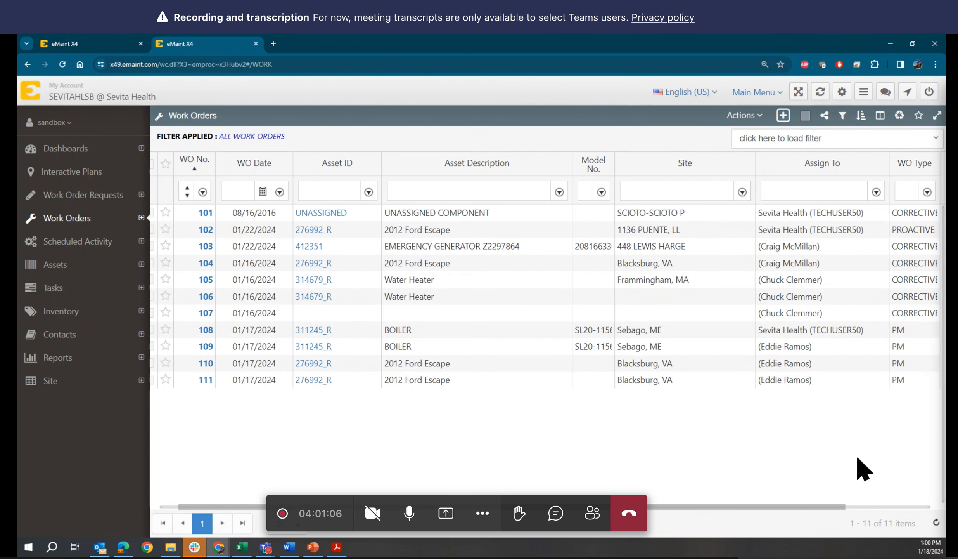
{"action": "left_click_drag", "start_coordinate": [762, 505], "coordinate": [828, 506]}
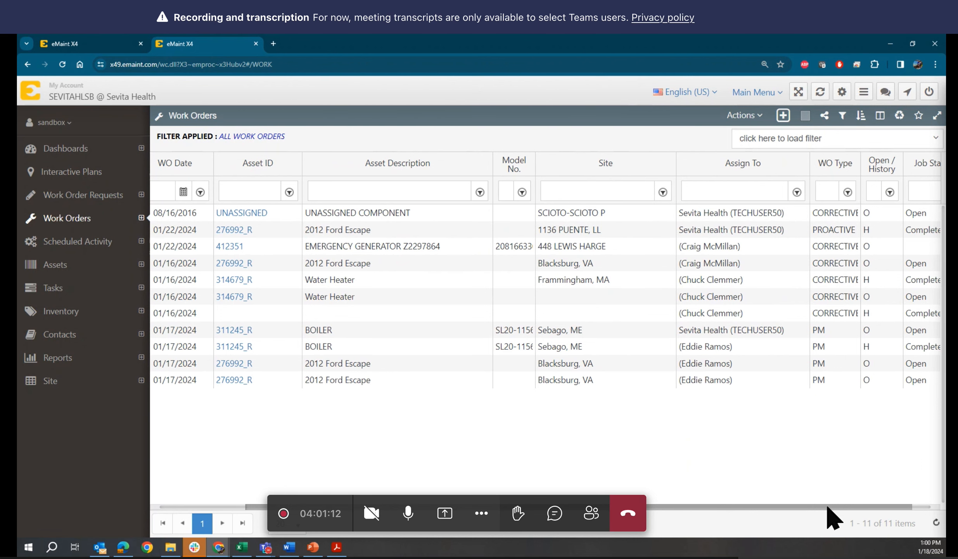
{"action": "left_click_drag", "start_coordinate": [828, 506], "coordinate": [849, 516]}
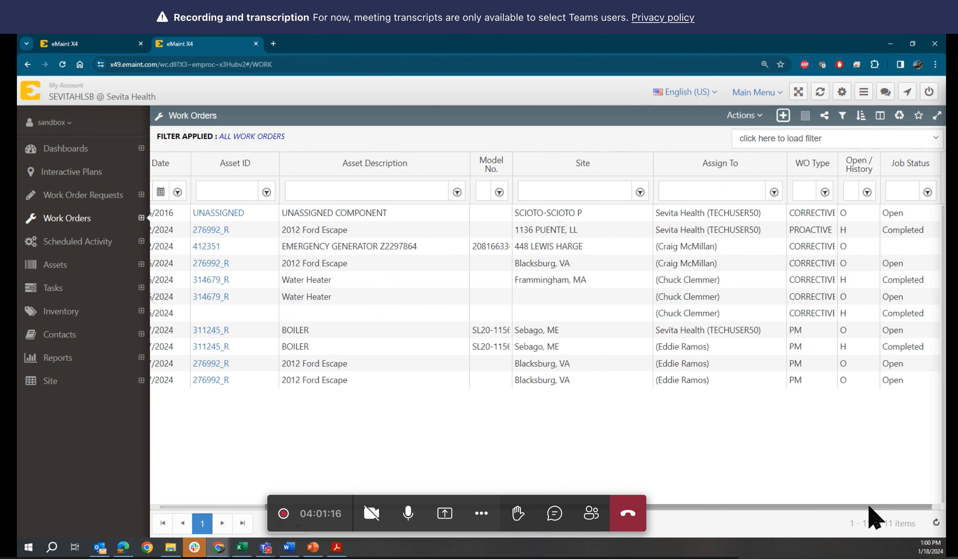
{"action": "left_click_drag", "start_coordinate": [869, 506], "coordinate": [770, 507]}
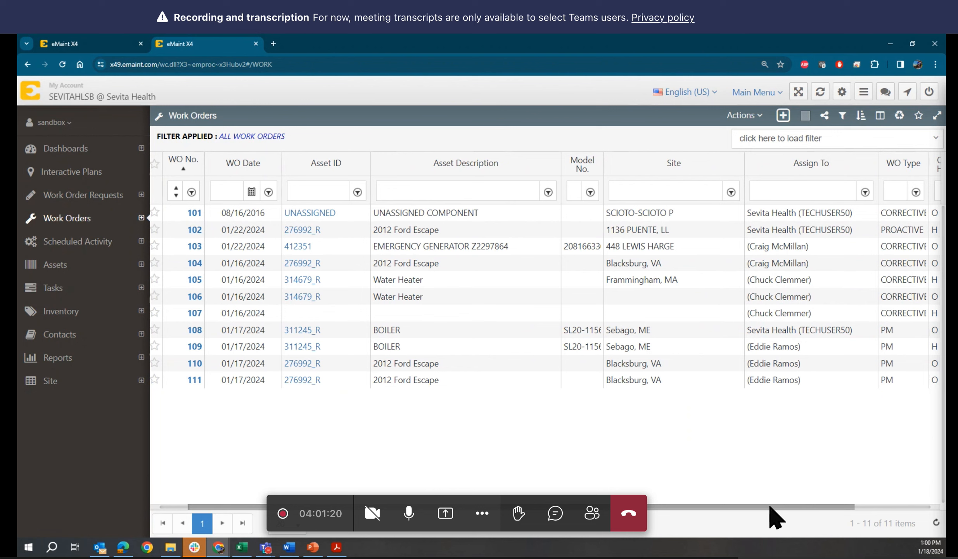
{"action": "left_click", "coordinate": [93, 42]}
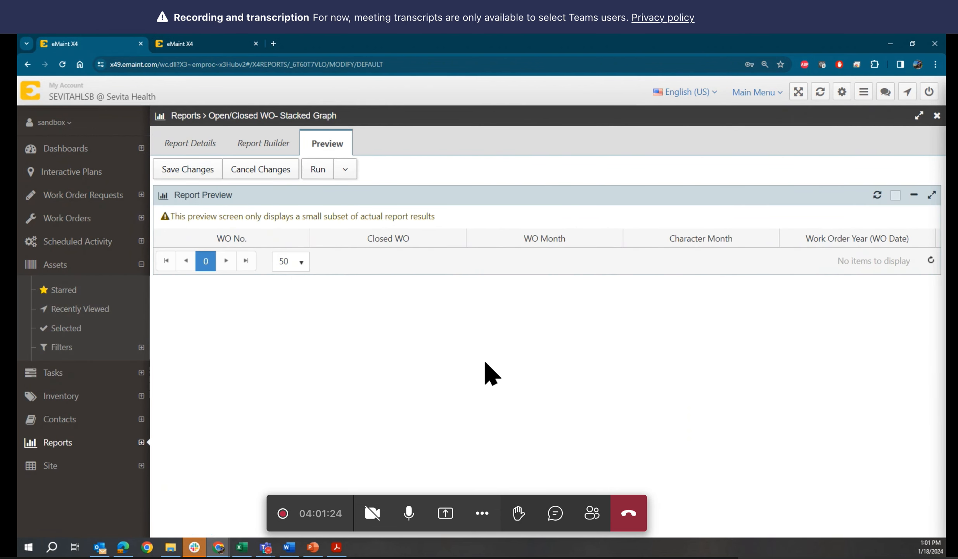
{"action": "left_click", "coordinate": [268, 144]}
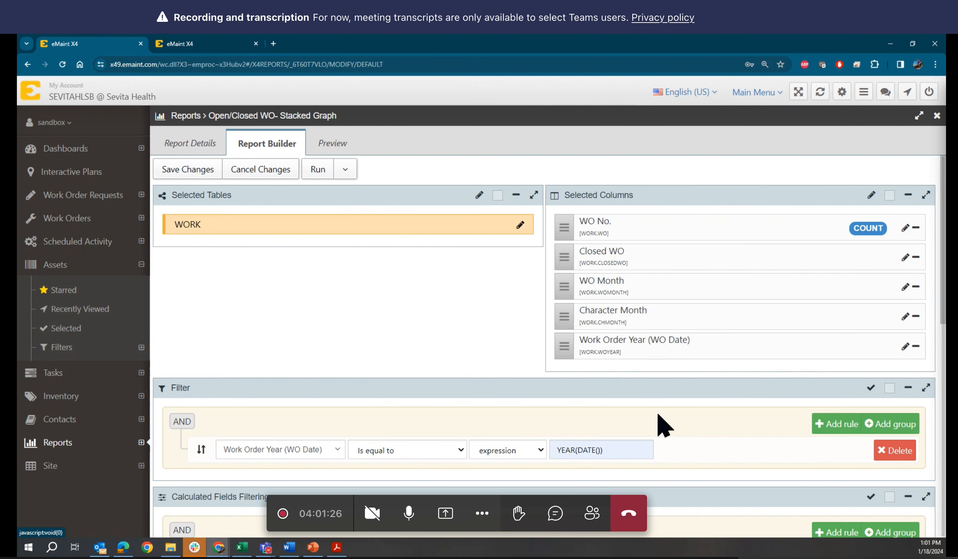
Step: Delete the Work Order Year (WO Date) filter rule and preview the report without it, returning to the report's builder view
{"action": "scroll", "coordinate": [519, 392], "scroll_direction": "down", "scroll_amount": 5}
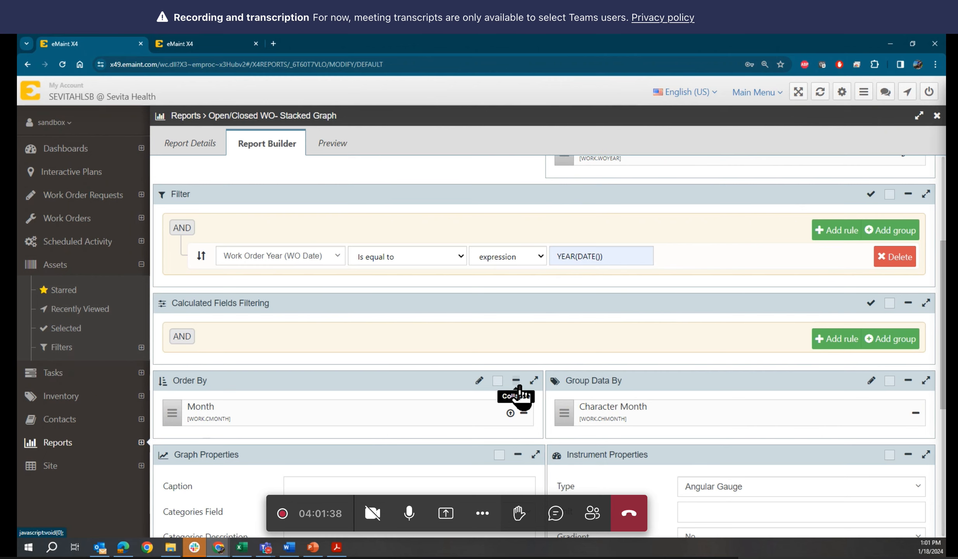
{"action": "left_click", "coordinate": [881, 258]}
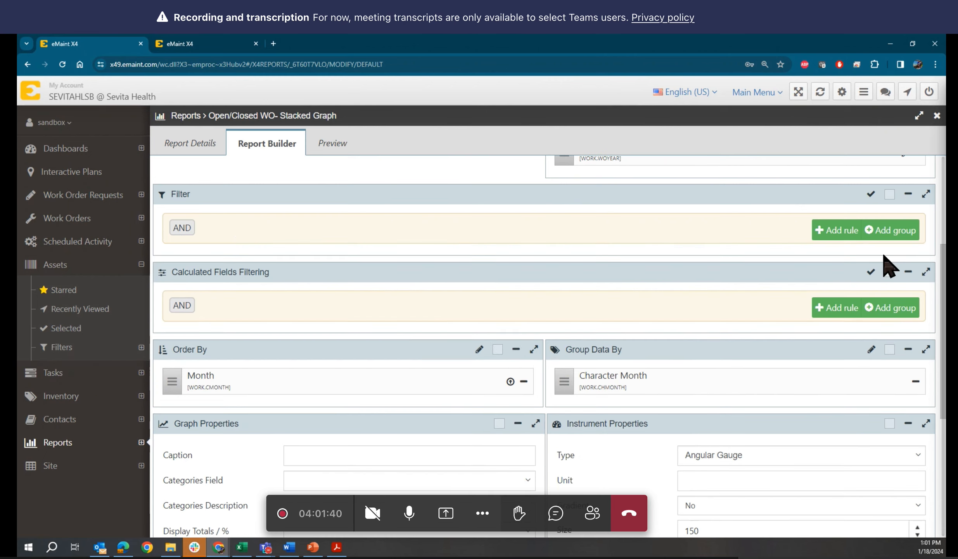
{"action": "left_click", "coordinate": [327, 149]}
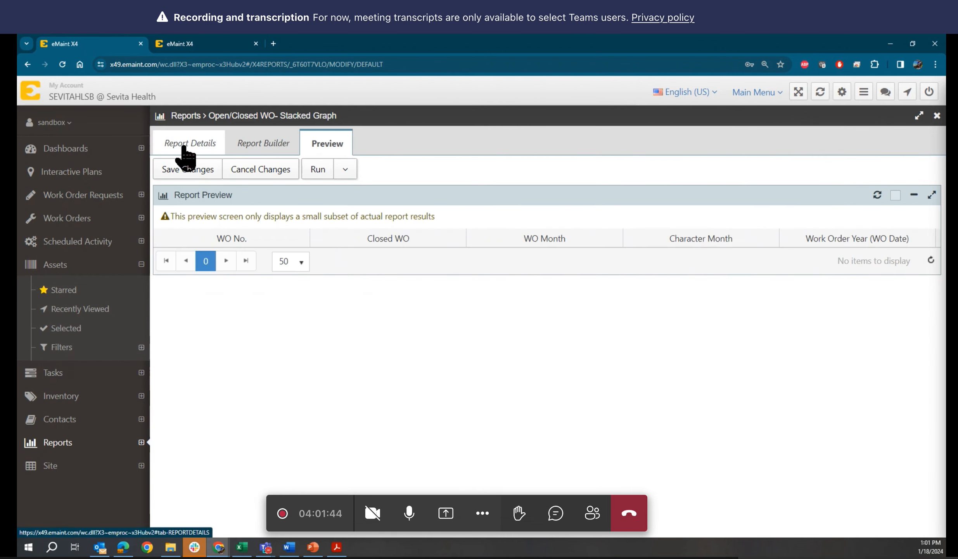
{"action": "left_click", "coordinate": [258, 151]}
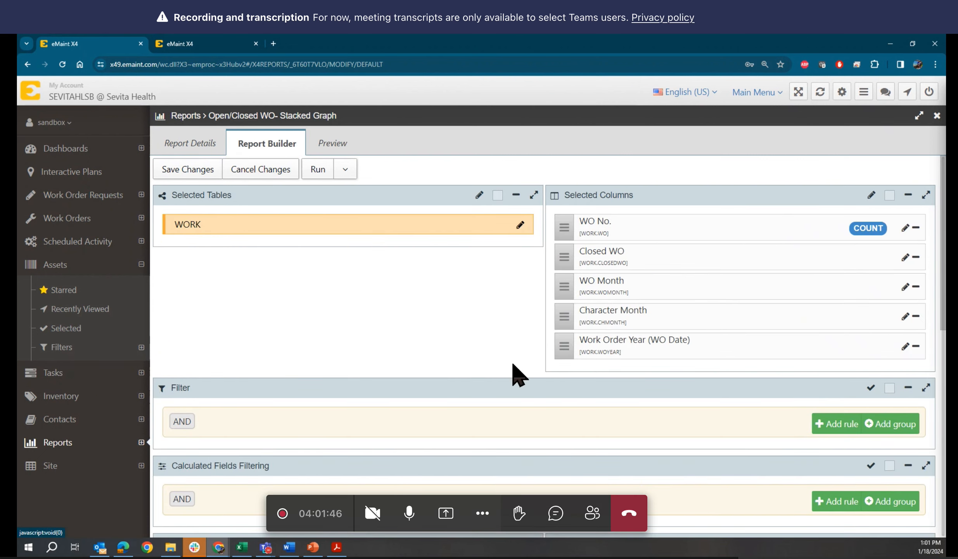
Step: Review the report's selected columns, filters, Order By and Group Data By settings for a cause of the empty preview
{"action": "scroll", "coordinate": [430, 367], "scroll_direction": "down", "scroll_amount": 3}
{"action": "scroll", "coordinate": [432, 366], "scroll_direction": "down", "scroll_amount": 3}
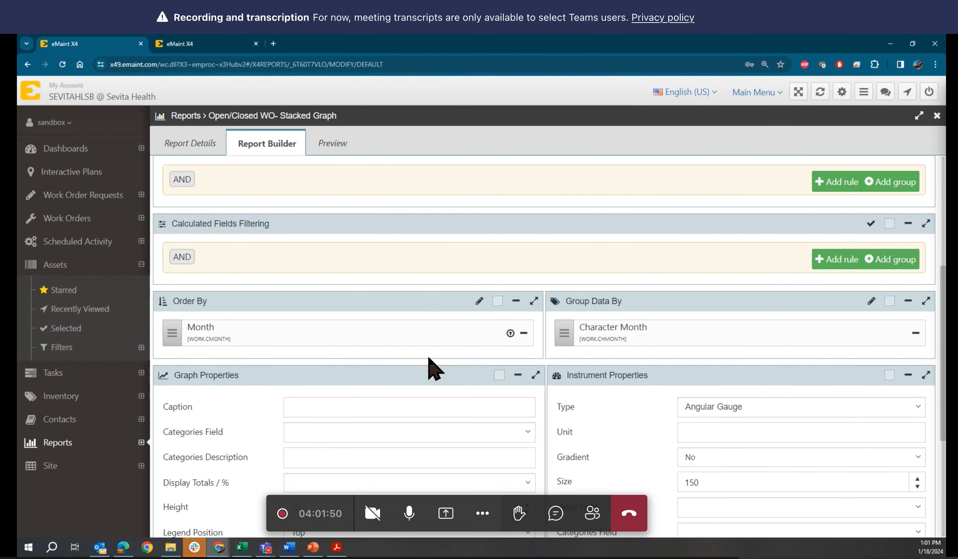
{"action": "scroll", "coordinate": [434, 367], "scroll_direction": "up", "scroll_amount": 3}
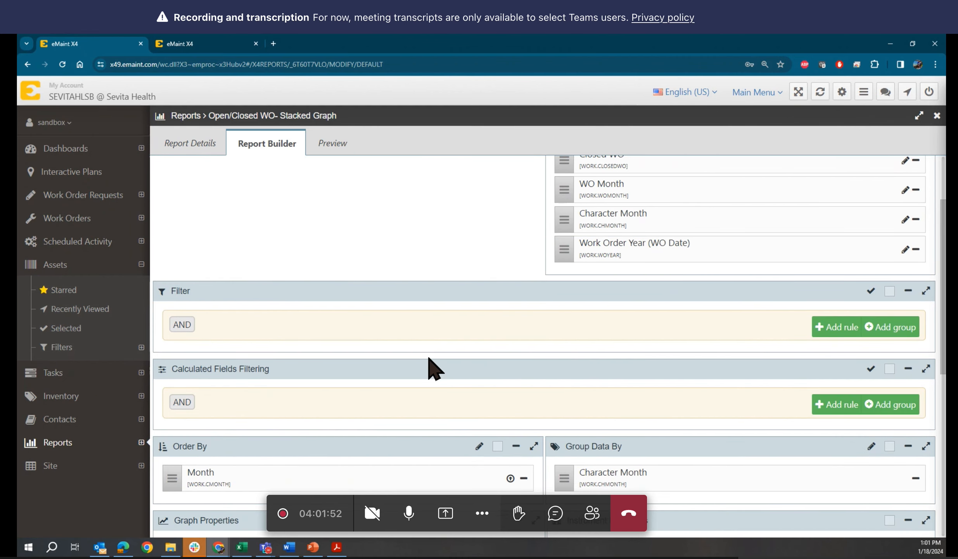
{"action": "scroll", "coordinate": [434, 369], "scroll_direction": "up", "scroll_amount": 3}
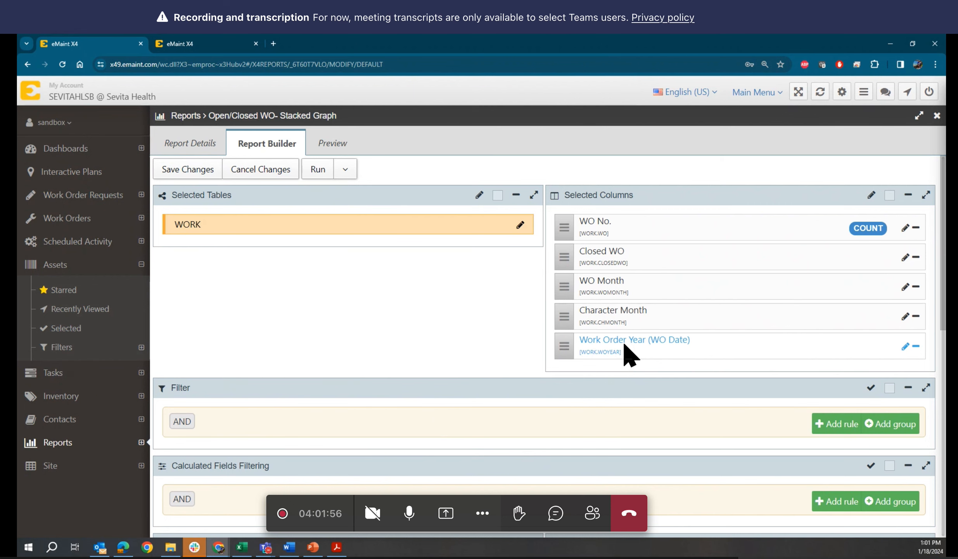
{"action": "scroll", "coordinate": [627, 353], "scroll_direction": "down", "scroll_amount": 2}
{"action": "scroll", "coordinate": [627, 352], "scroll_direction": "down", "scroll_amount": 5}
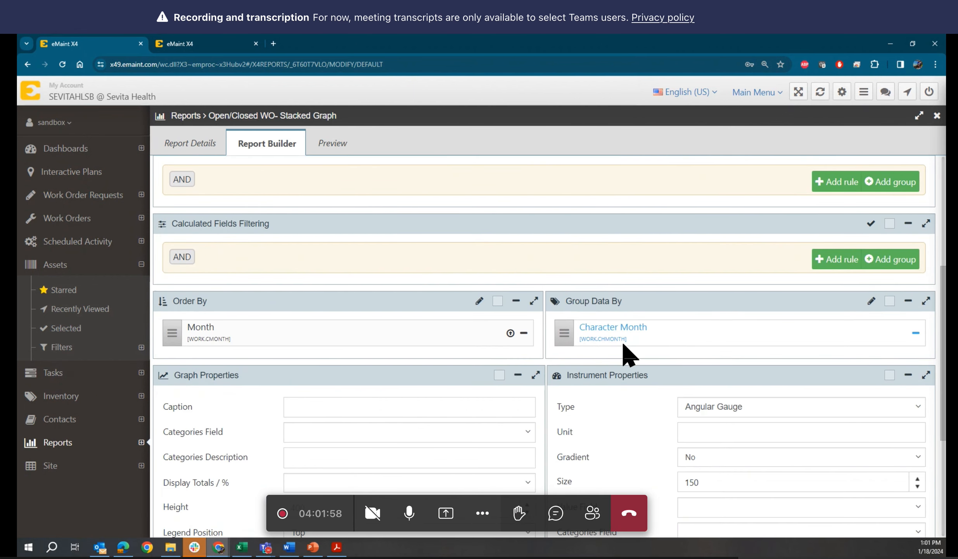
{"action": "scroll", "coordinate": [626, 352], "scroll_direction": "up", "scroll_amount": 5}
{"action": "scroll", "coordinate": [629, 354], "scroll_direction": "up", "scroll_amount": 2}
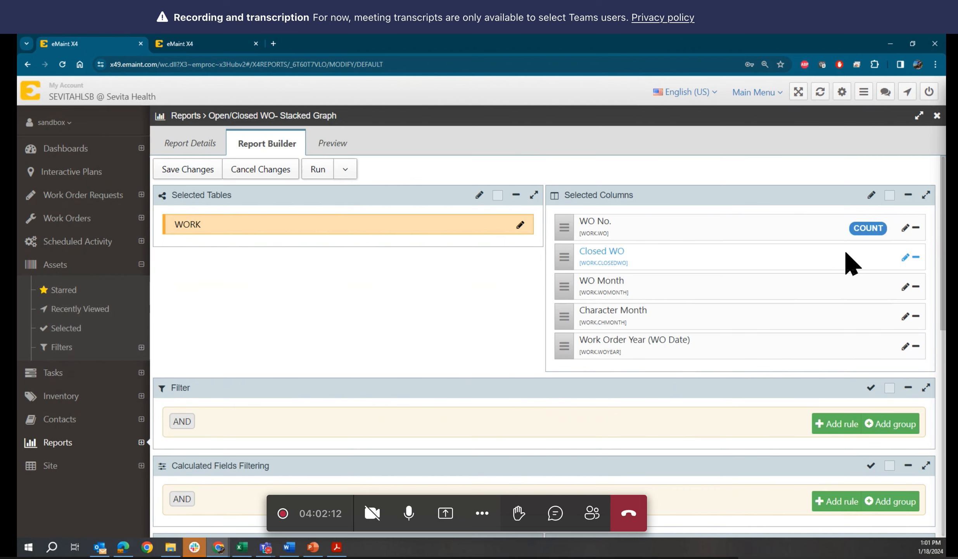
{"action": "scroll", "coordinate": [850, 264], "scroll_direction": "down", "scroll_amount": 6}
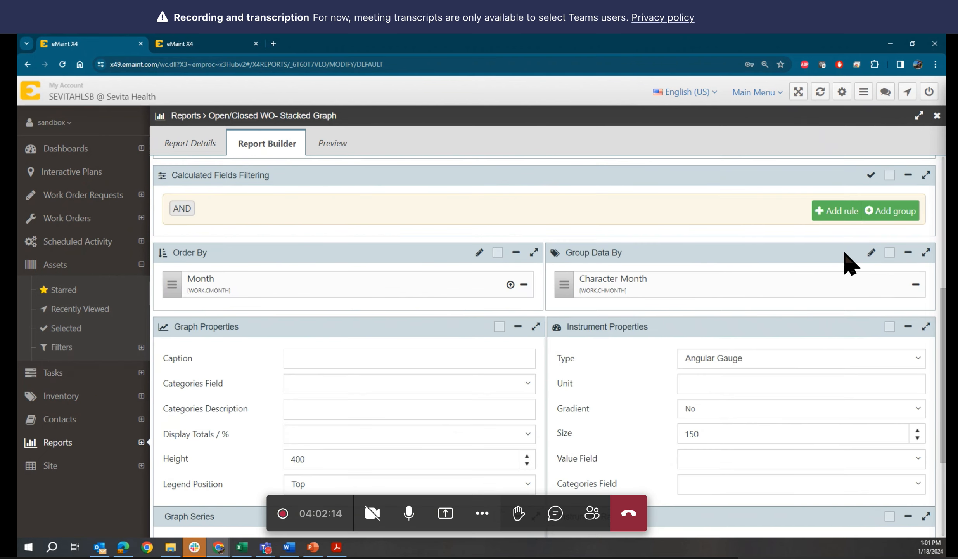
{"action": "scroll", "coordinate": [851, 264], "scroll_direction": "up", "scroll_amount": 6}
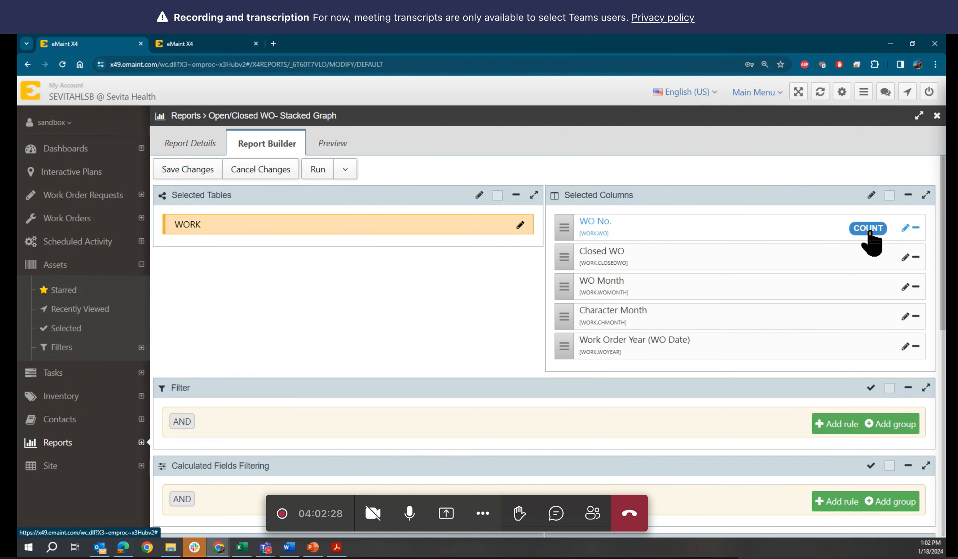
{"action": "scroll", "coordinate": [465, 381], "scroll_direction": "down", "scroll_amount": 5}
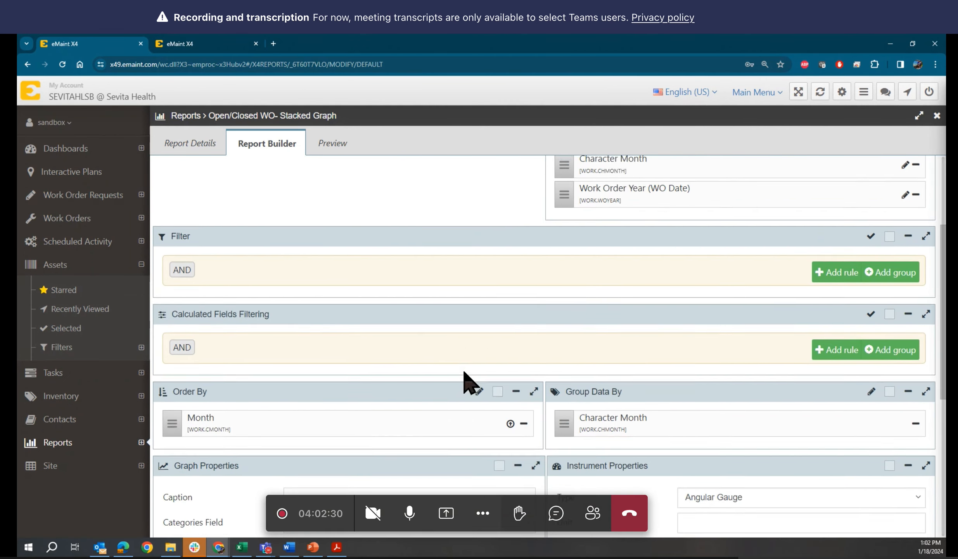
{"action": "scroll", "coordinate": [468, 381], "scroll_direction": "up", "scroll_amount": 4}
{"action": "scroll", "coordinate": [466, 381], "scroll_direction": "up", "scroll_amount": 1}
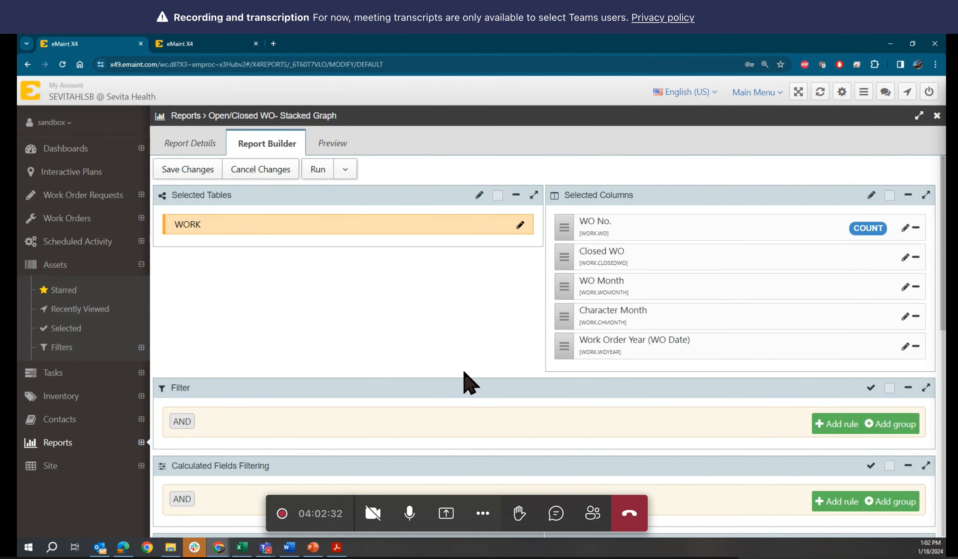
Step: Check the Open / History and Job Status columns in the Work Orders grid, then return to the report's builder view
{"action": "left_click", "coordinate": [226, 43]}
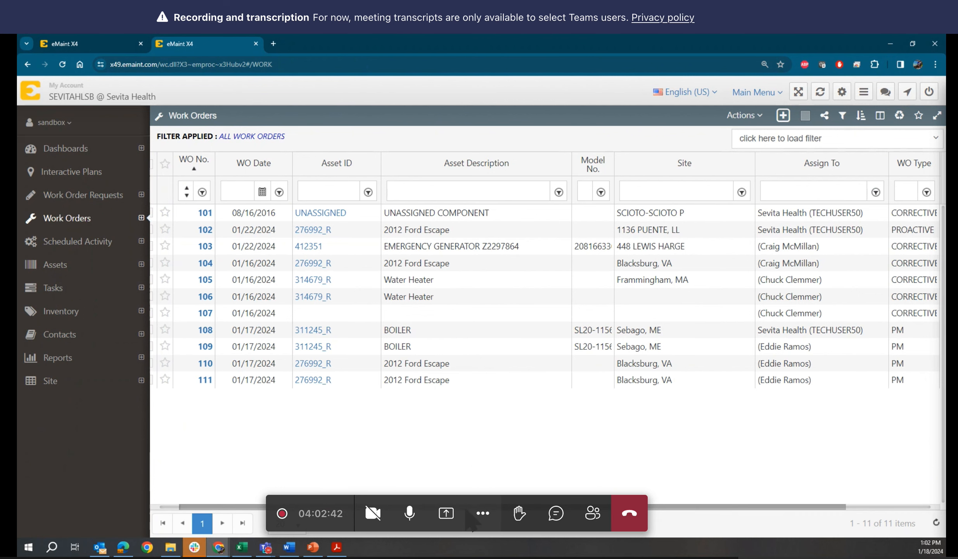
{"action": "left_click_drag", "start_coordinate": [466, 508], "coordinate": [621, 517]}
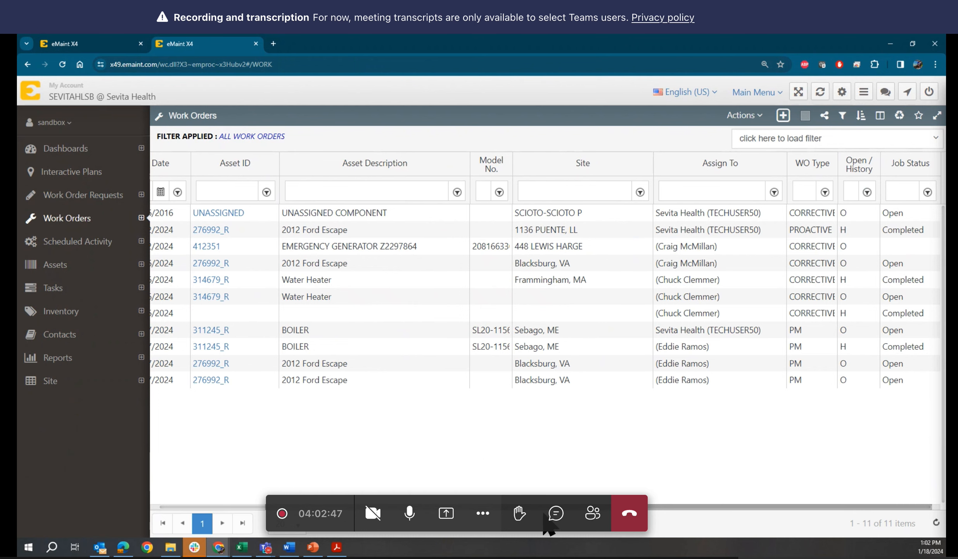
{"action": "left_click", "coordinate": [121, 44]}
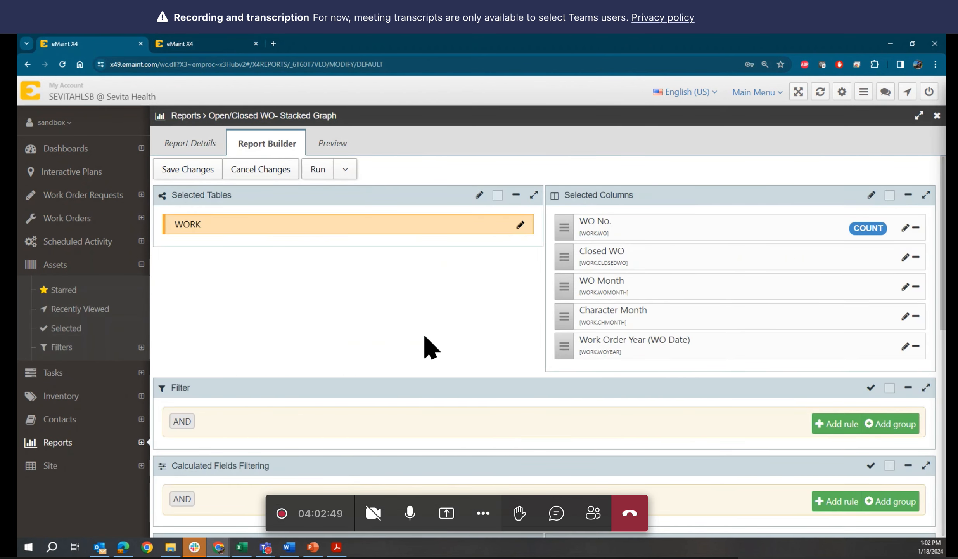
{"action": "scroll", "coordinate": [431, 347], "scroll_direction": "down", "scroll_amount": 5}
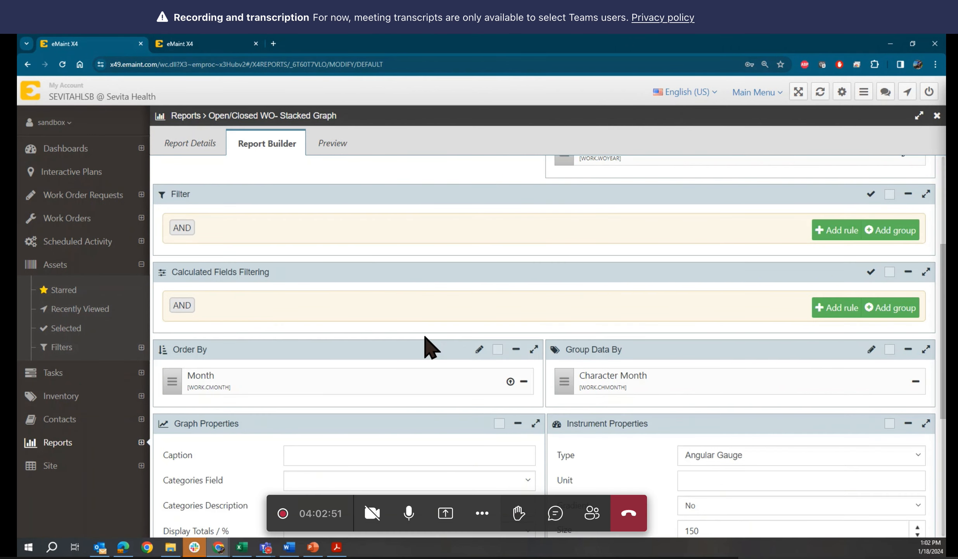
{"action": "scroll", "coordinate": [423, 342], "scroll_direction": "up", "scroll_amount": 5}
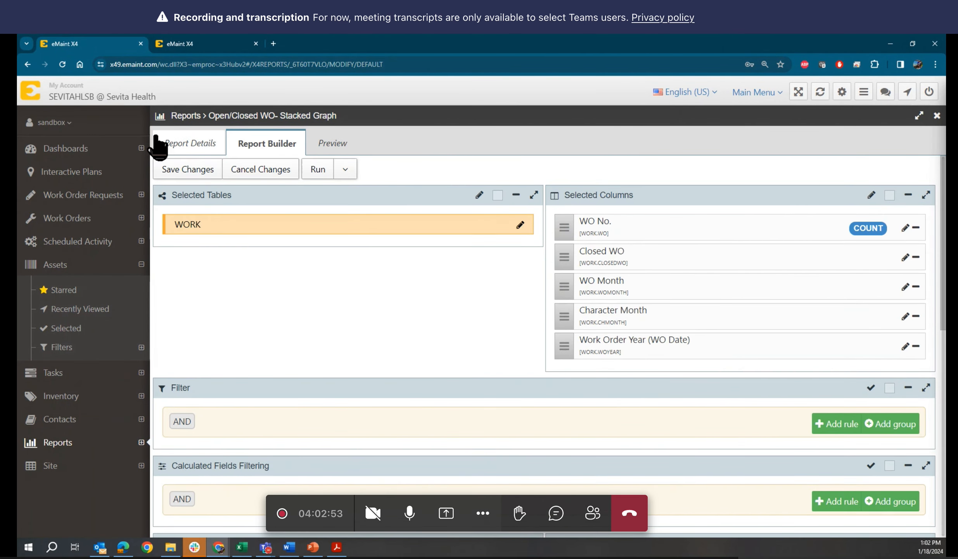
Step: Save the report changes and preview the saved report, returning to the builder view to recheck its settings
{"action": "left_click", "coordinate": [196, 171]}
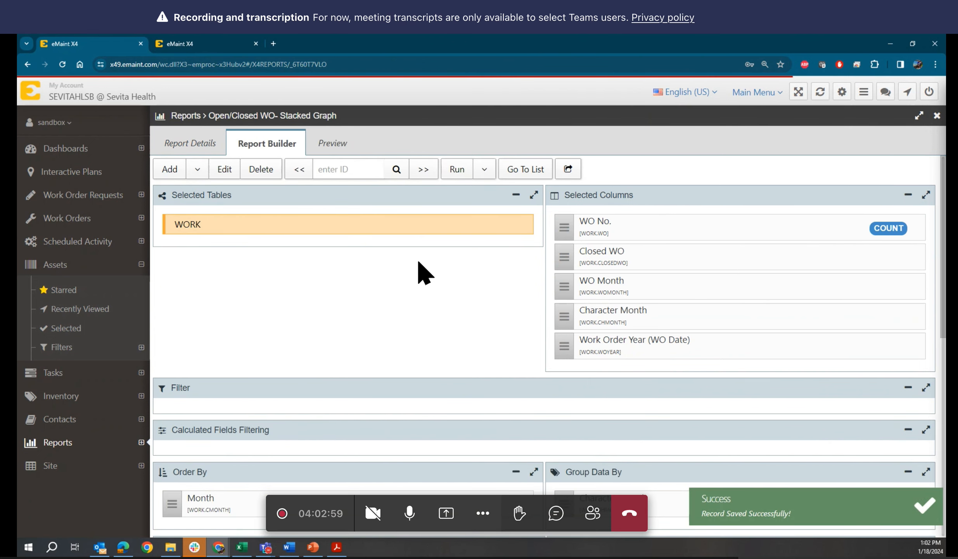
{"action": "left_click", "coordinate": [333, 143]}
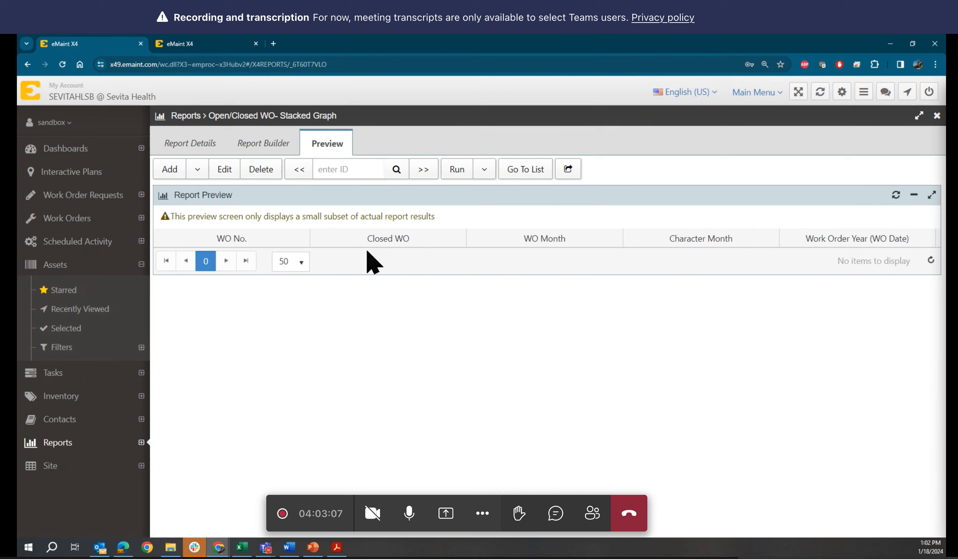
{"action": "left_click", "coordinate": [274, 150]}
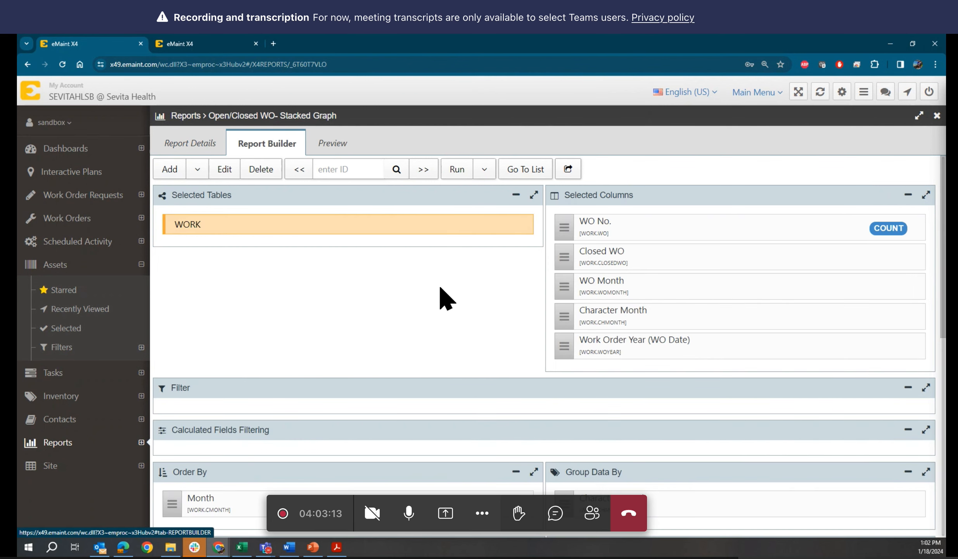
{"action": "scroll", "coordinate": [487, 332], "scroll_direction": "down", "scroll_amount": 2}
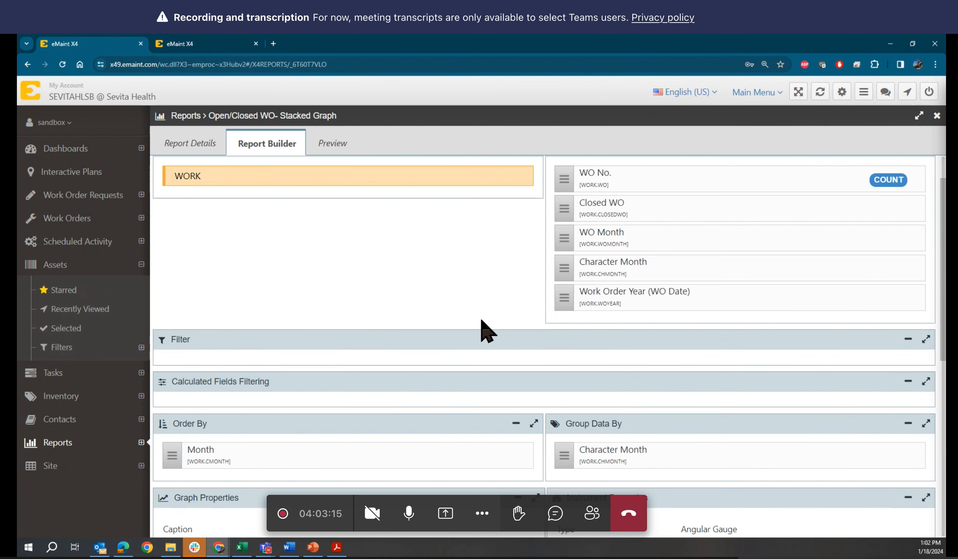
{"action": "scroll", "coordinate": [486, 332], "scroll_direction": "down", "scroll_amount": 3}
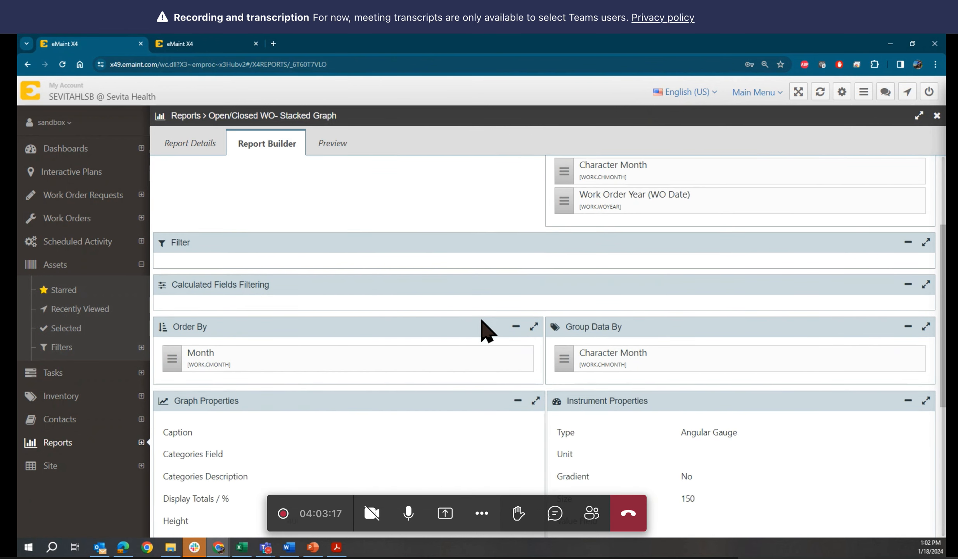
{"action": "scroll", "coordinate": [483, 332], "scroll_direction": "down", "scroll_amount": 1}
{"action": "scroll", "coordinate": [483, 333], "scroll_direction": "up", "scroll_amount": 6}
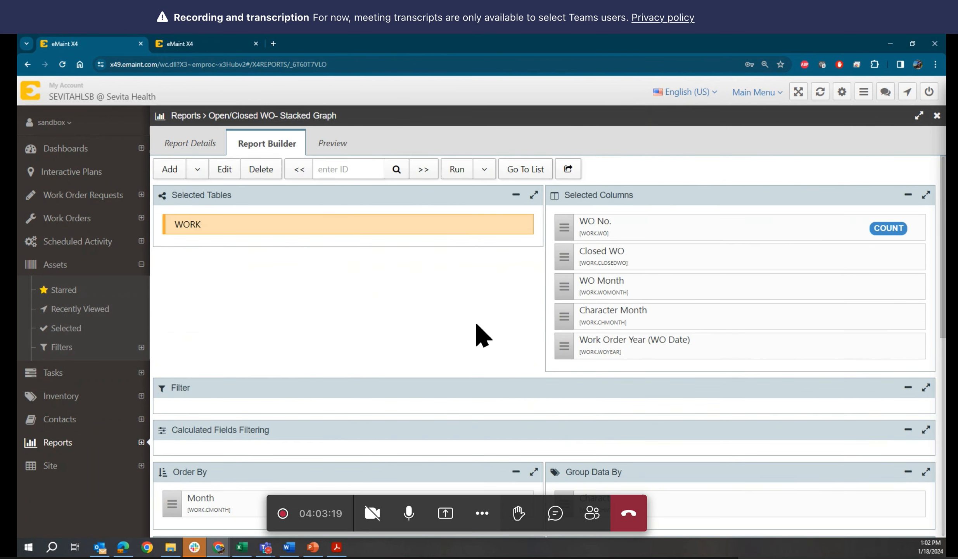
Step: Reopen the report for editing and remove Month [WORK.CMONTH] from the Order By columns
{"action": "left_click", "coordinate": [224, 169]}
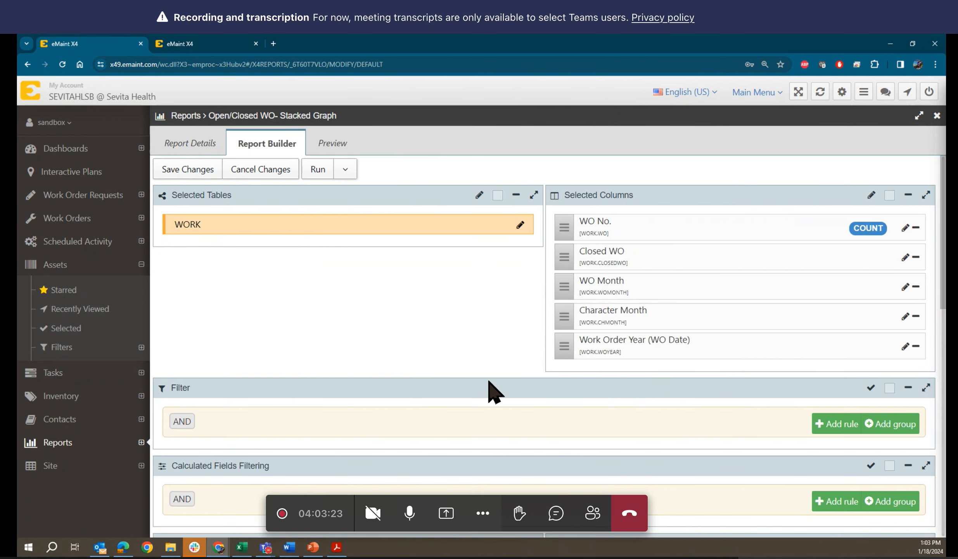
{"action": "scroll", "coordinate": [490, 382], "scroll_direction": "down", "scroll_amount": 3}
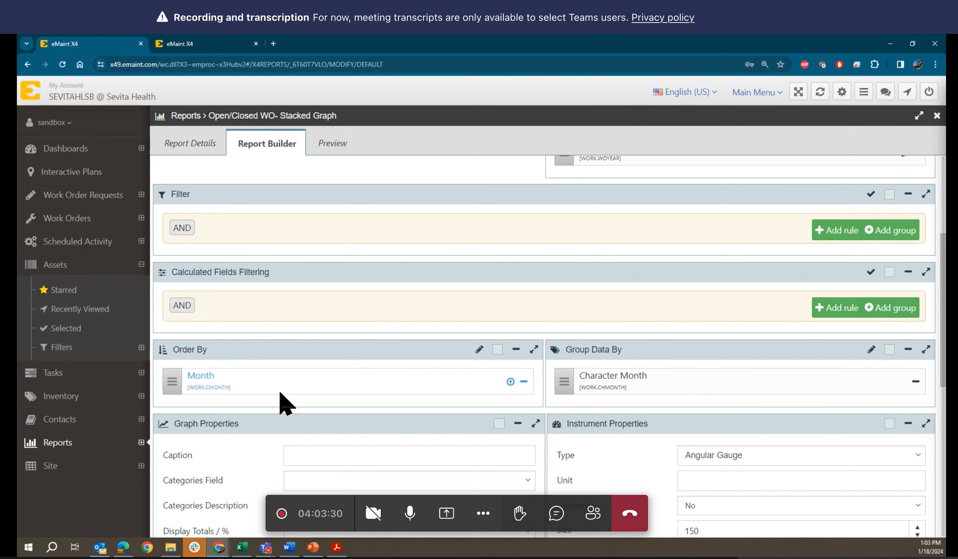
{"action": "scroll", "coordinate": [545, 391], "scroll_direction": "up", "scroll_amount": 4}
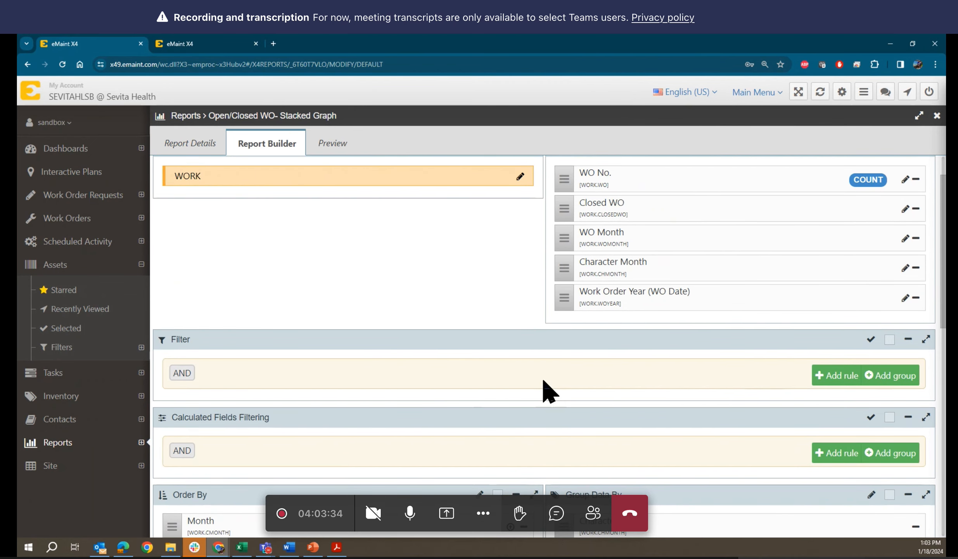
{"action": "scroll", "coordinate": [548, 391], "scroll_direction": "down", "scroll_amount": 3}
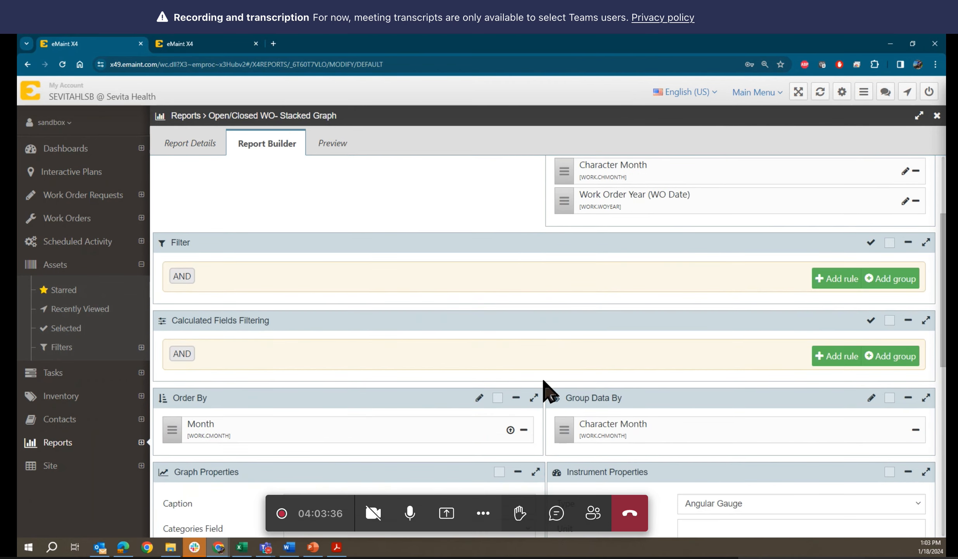
{"action": "left_click", "coordinate": [525, 430]}
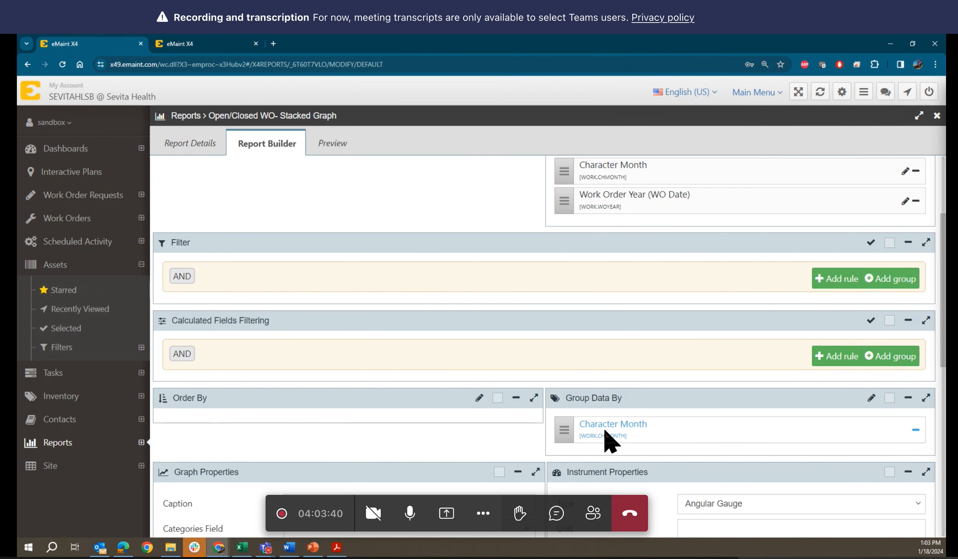
Step: Compare the selected columns with the grouping and preview the report without any ordering
{"action": "scroll", "coordinate": [630, 438], "scroll_direction": "up", "scroll_amount": 5}
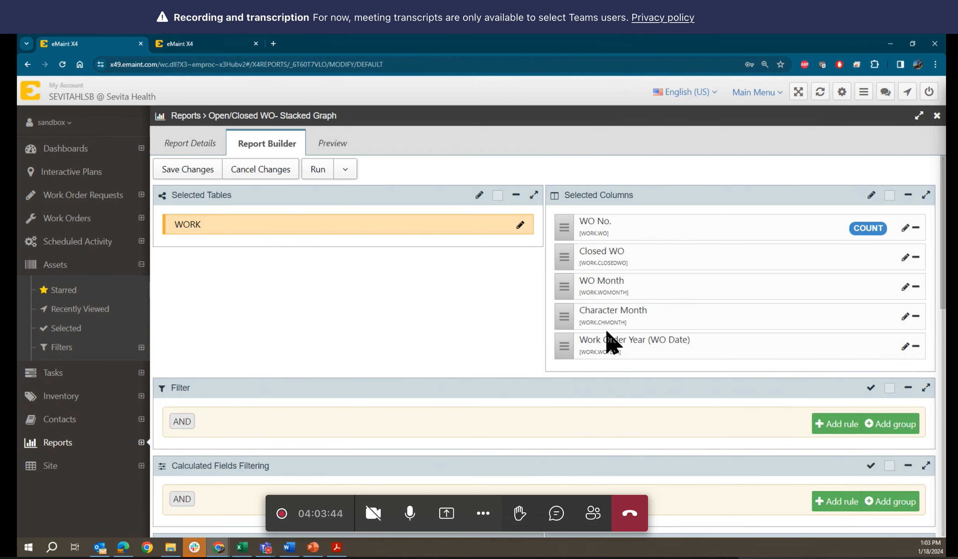
{"action": "scroll", "coordinate": [612, 342], "scroll_direction": "down", "scroll_amount": 5}
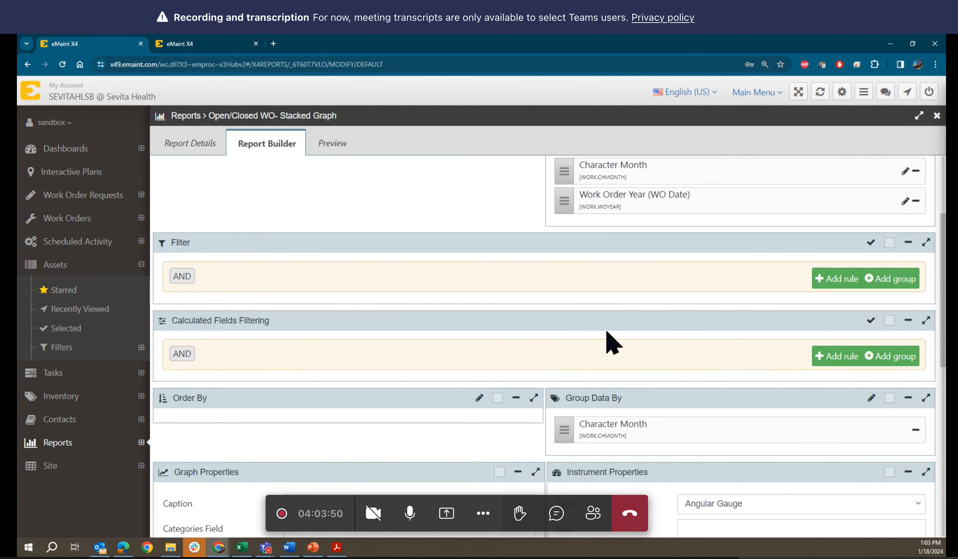
{"action": "scroll", "coordinate": [613, 342], "scroll_direction": "up", "scroll_amount": 3}
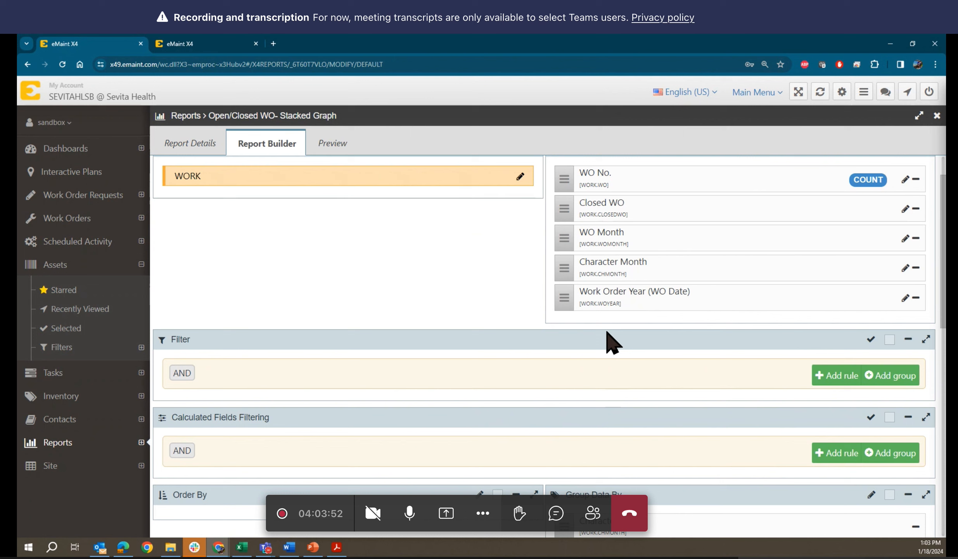
{"action": "scroll", "coordinate": [613, 342], "scroll_direction": "up", "scroll_amount": 2}
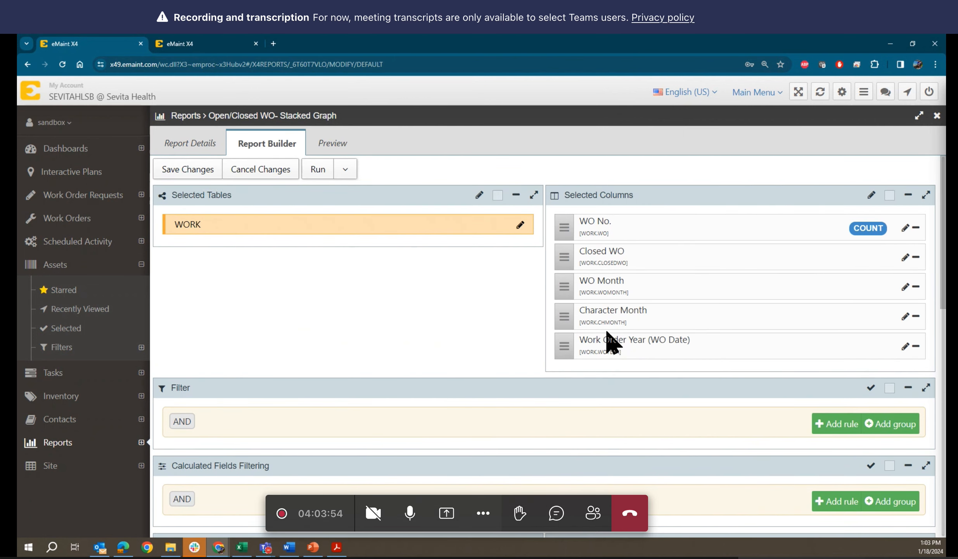
{"action": "left_click", "coordinate": [336, 147]}
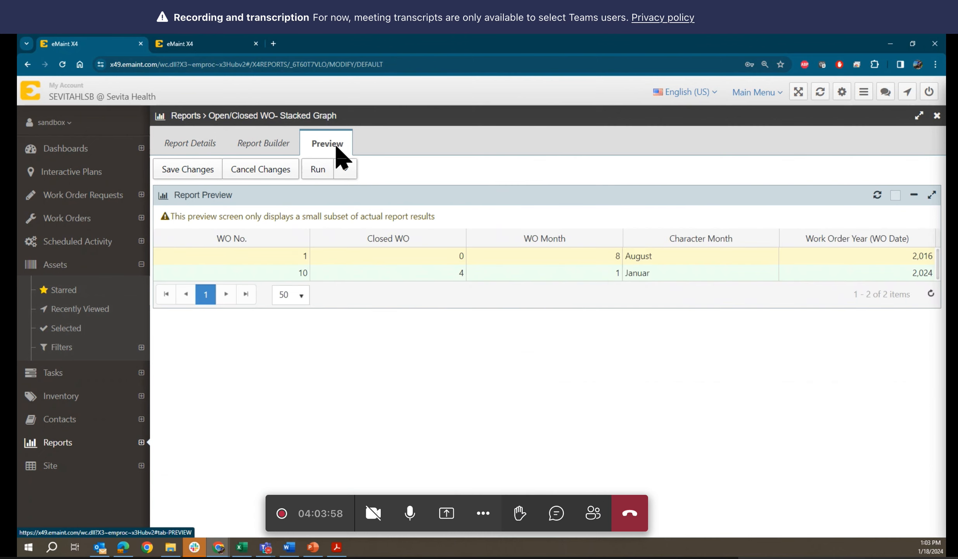
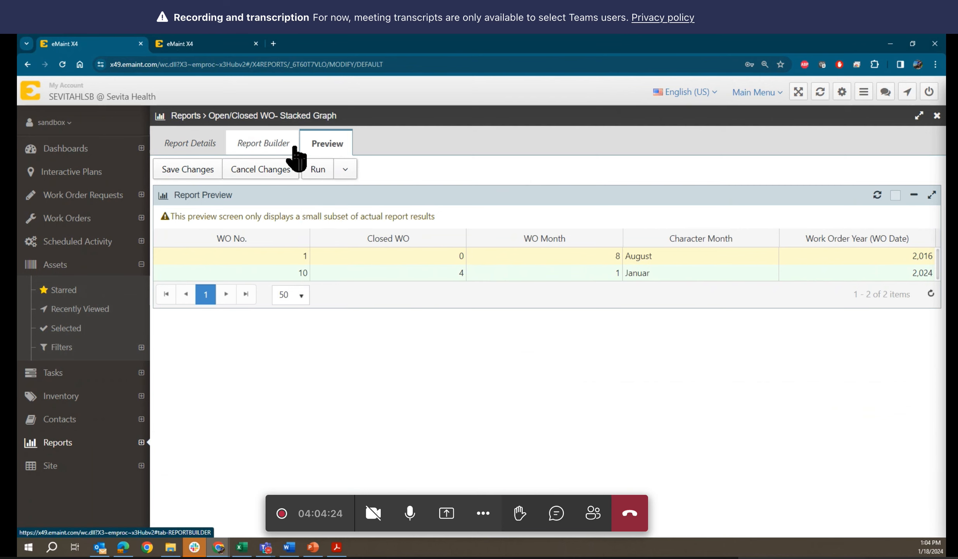
Step: Return from the preview to the Order By settings in the report's builder view
{"action": "left_click", "coordinate": [263, 144]}
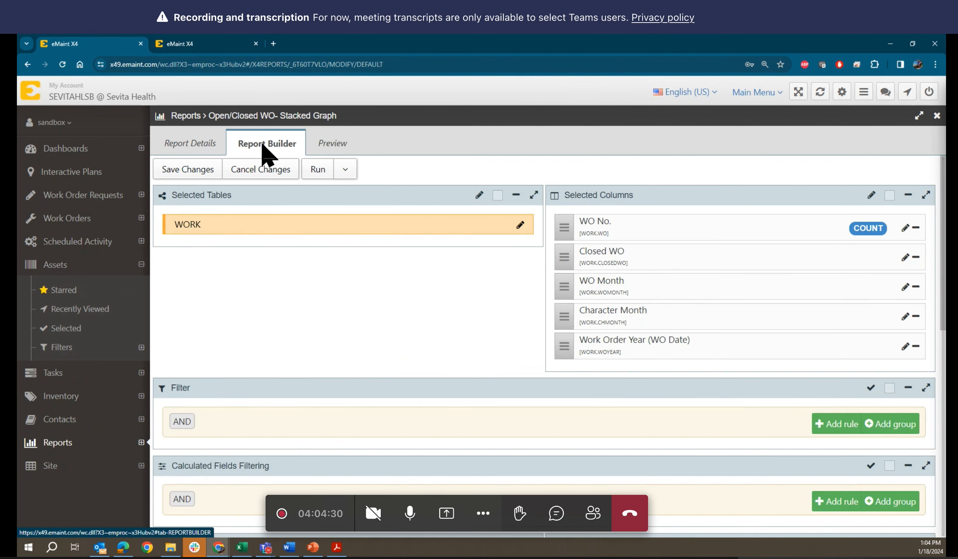
{"action": "scroll", "coordinate": [368, 376], "scroll_direction": "down", "scroll_amount": 5}
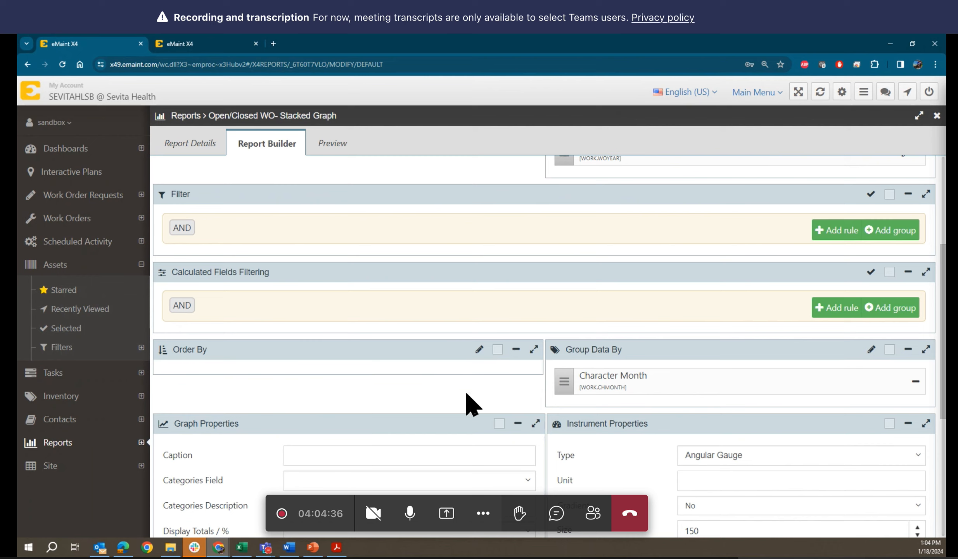
{"action": "left_click", "coordinate": [480, 349]}
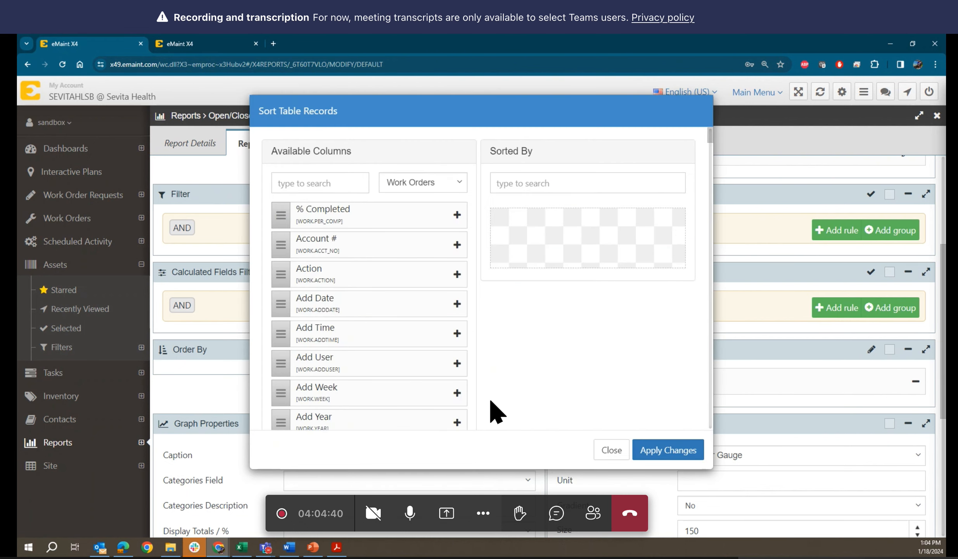
{"action": "left_click", "coordinate": [325, 187]}
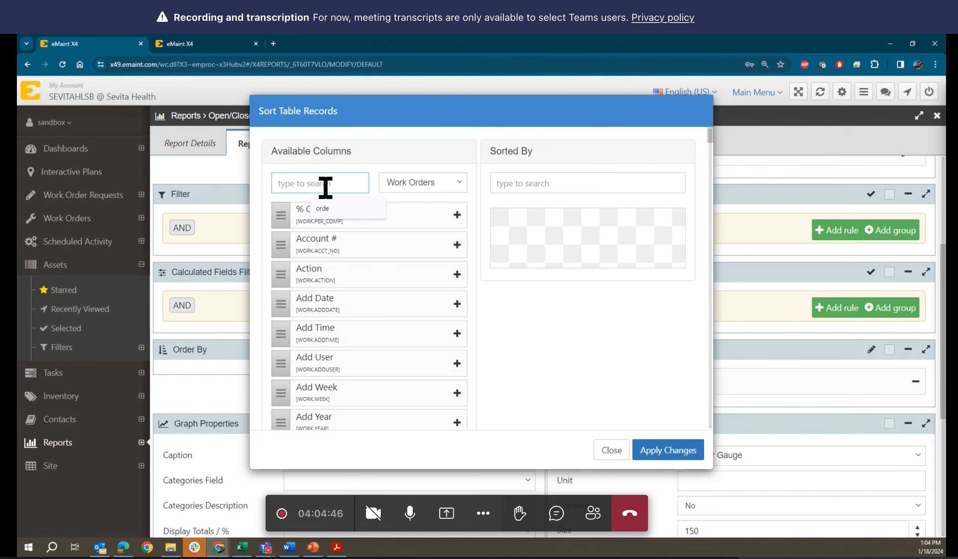
{"action": "type", "text": "CH"}
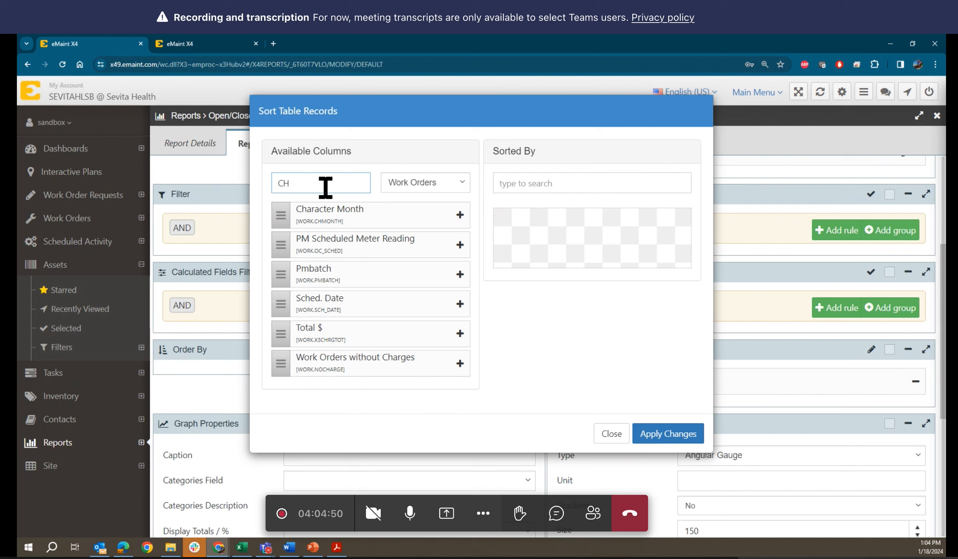
{"action": "key", "text": "BackSpace"}
{"action": "key", "text": "BackSpace"}
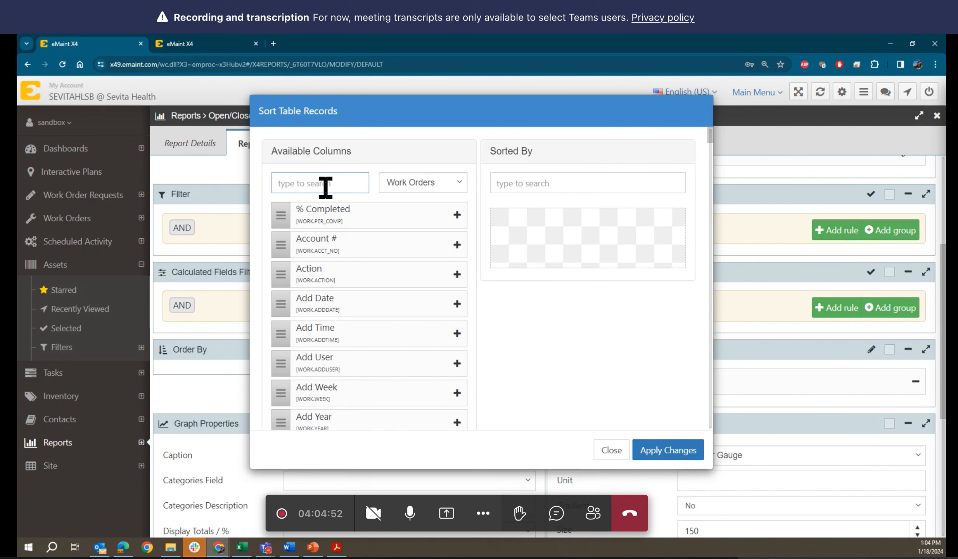
{"action": "type", "text": "CHA"}
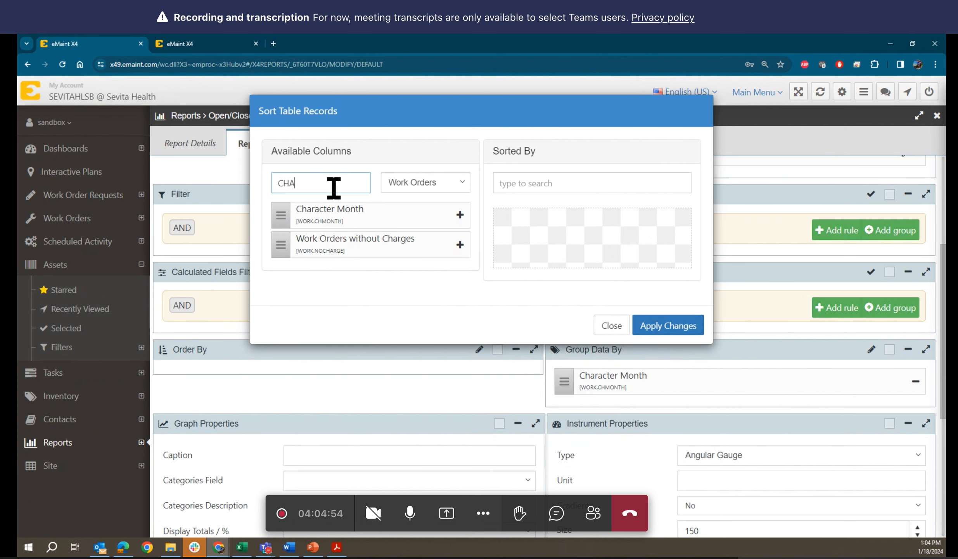
{"action": "left_click", "coordinate": [460, 215]}
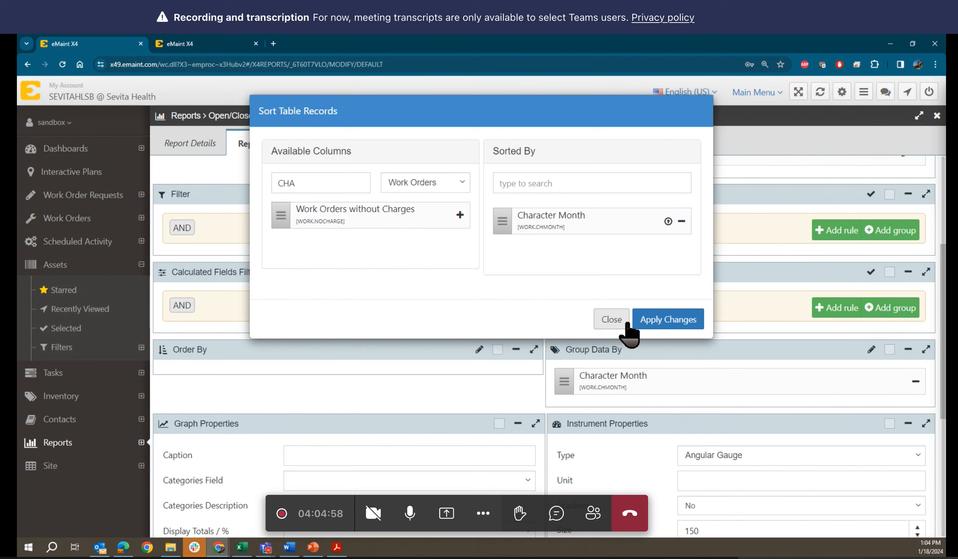
{"action": "left_click", "coordinate": [653, 321]}
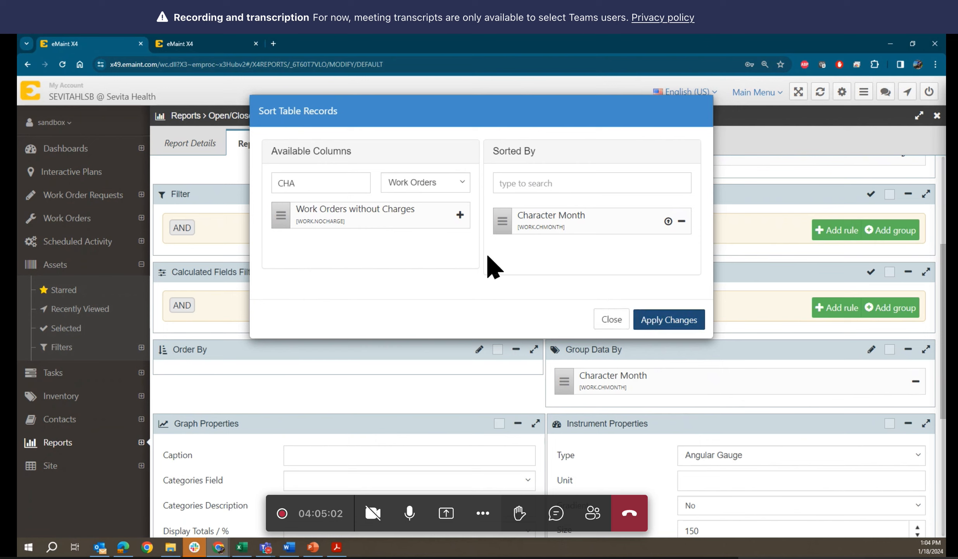
{"action": "left_click", "coordinate": [682, 221]}
{"action": "left_click_drag", "start_coordinate": [324, 186], "coordinate": [277, 184]}
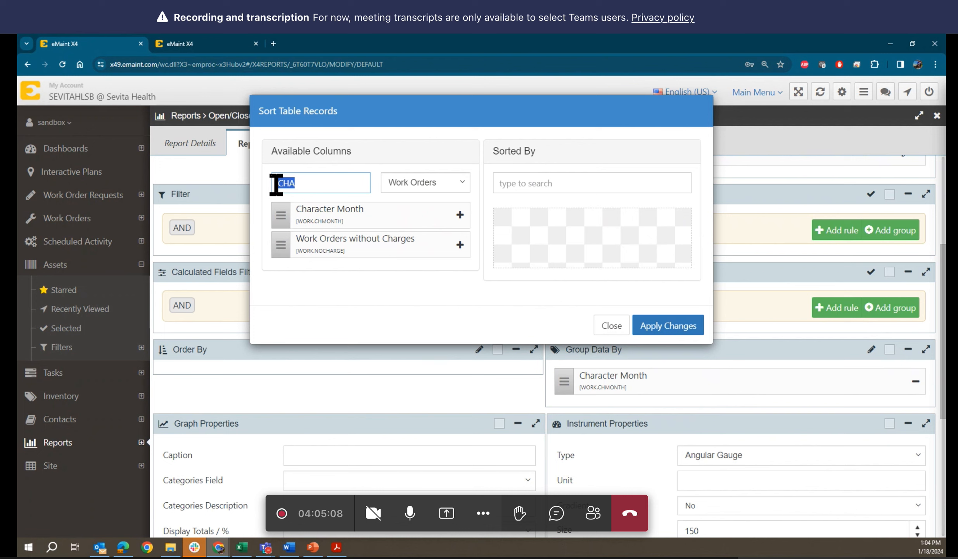
{"action": "type", "text": "MO"}
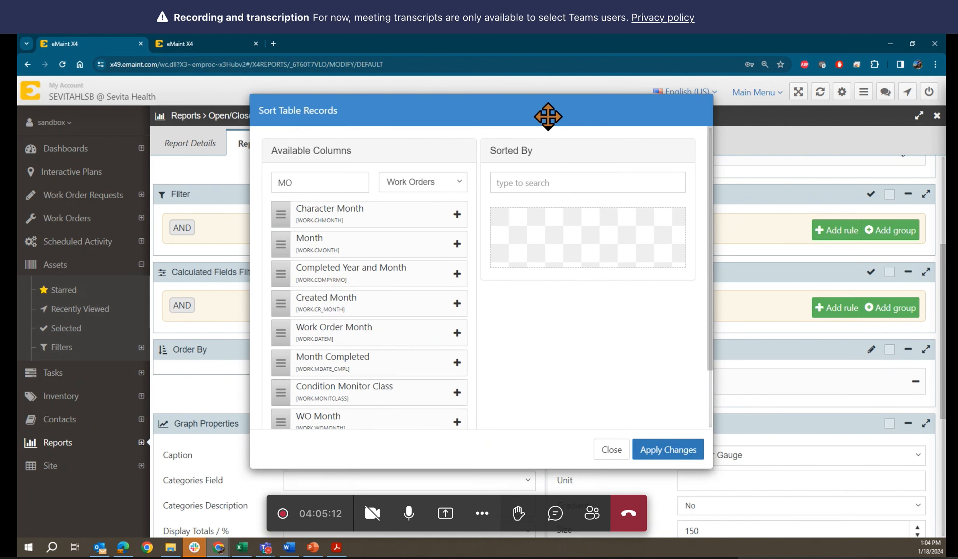
{"action": "left_click_drag", "start_coordinate": [547, 117], "coordinate": [549, 169]}
{"action": "left_click", "coordinate": [661, 468]}
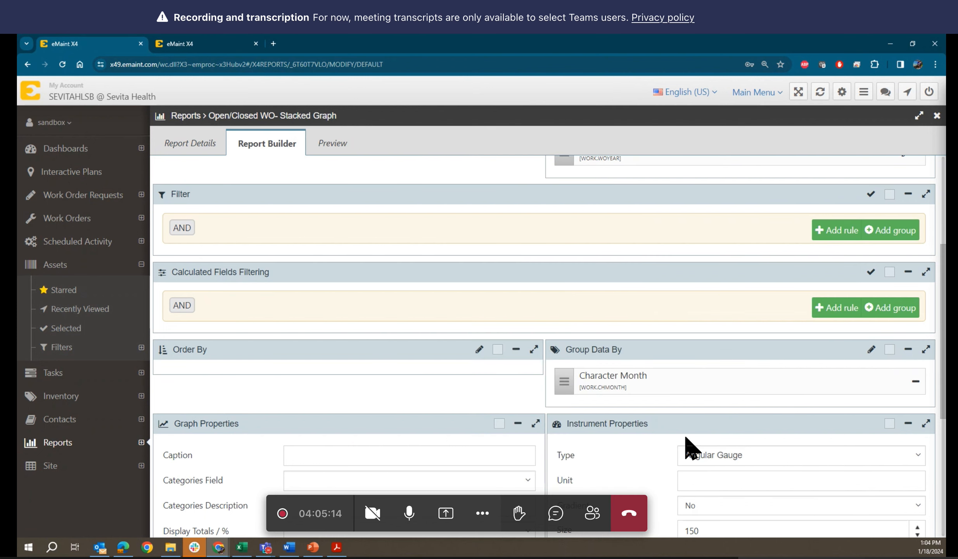
Step: Add WO Month [WORK.WOMONTH] to the report's Order By columns and apply the change
{"action": "scroll", "coordinate": [703, 396], "scroll_direction": "up", "scroll_amount": 5}
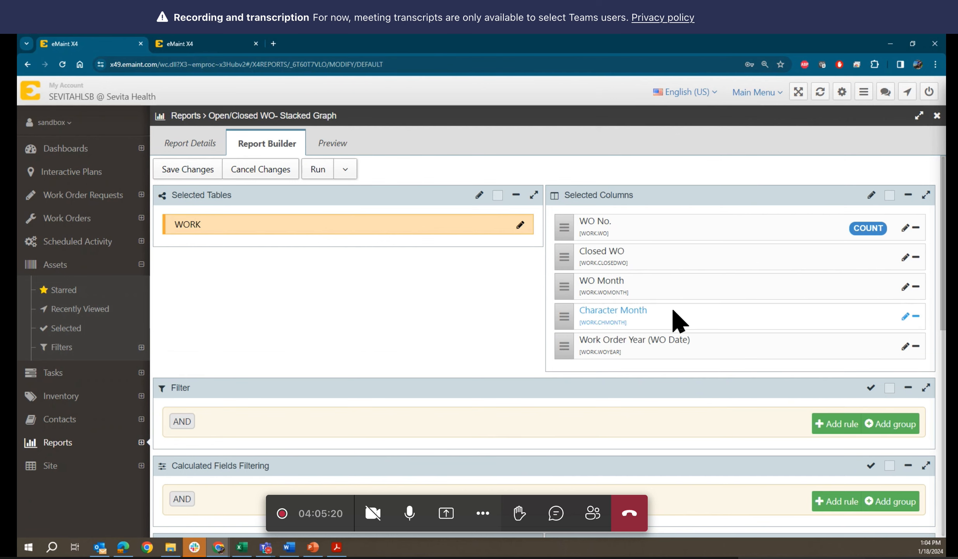
{"action": "scroll", "coordinate": [607, 434], "scroll_direction": "down", "scroll_amount": 5}
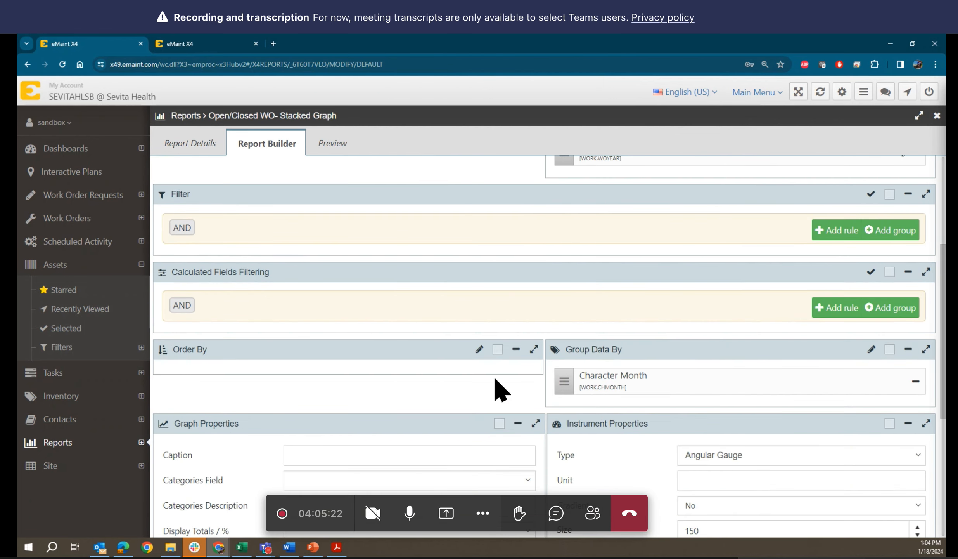
{"action": "left_click", "coordinate": [480, 350]}
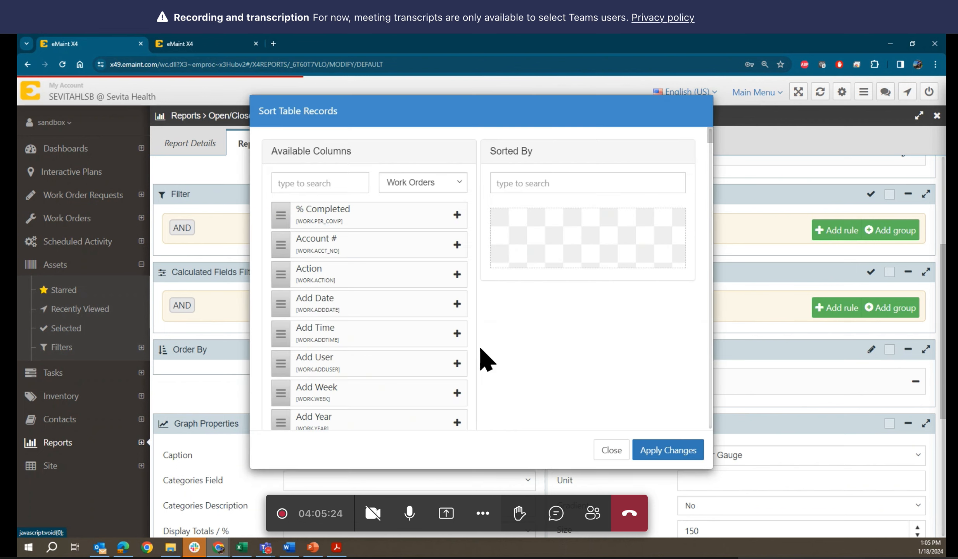
{"action": "left_click", "coordinate": [318, 181]}
{"action": "type", "text": "W"}
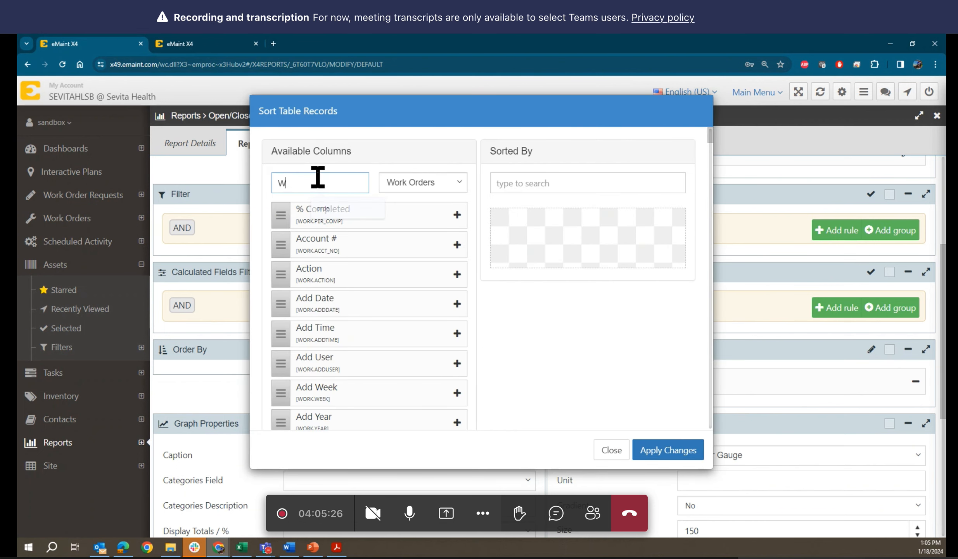
{"action": "type", "text": "O M"}
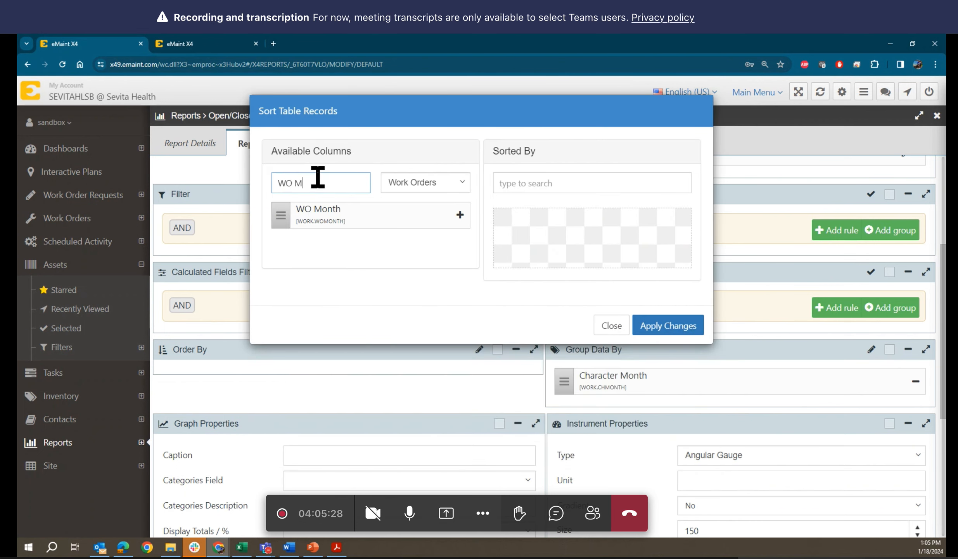
{"action": "left_click", "coordinate": [460, 215]}
{"action": "left_click", "coordinate": [679, 318]}
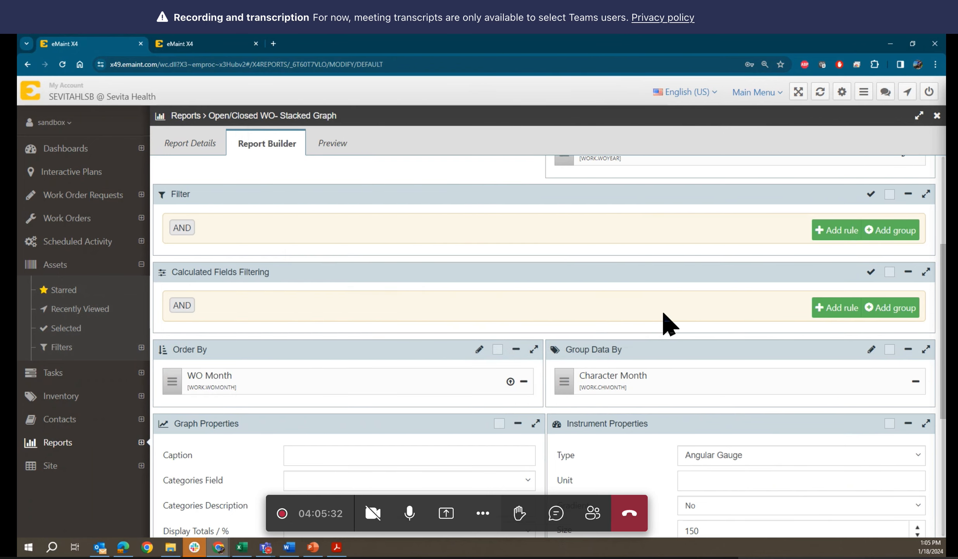
Step: Preview the report to check its month order, then review the Order By and Group Data By settings in the builder
{"action": "scroll", "coordinate": [582, 390], "scroll_direction": "up", "scroll_amount": 2}
{"action": "scroll", "coordinate": [578, 303], "scroll_direction": "up", "scroll_amount": 2}
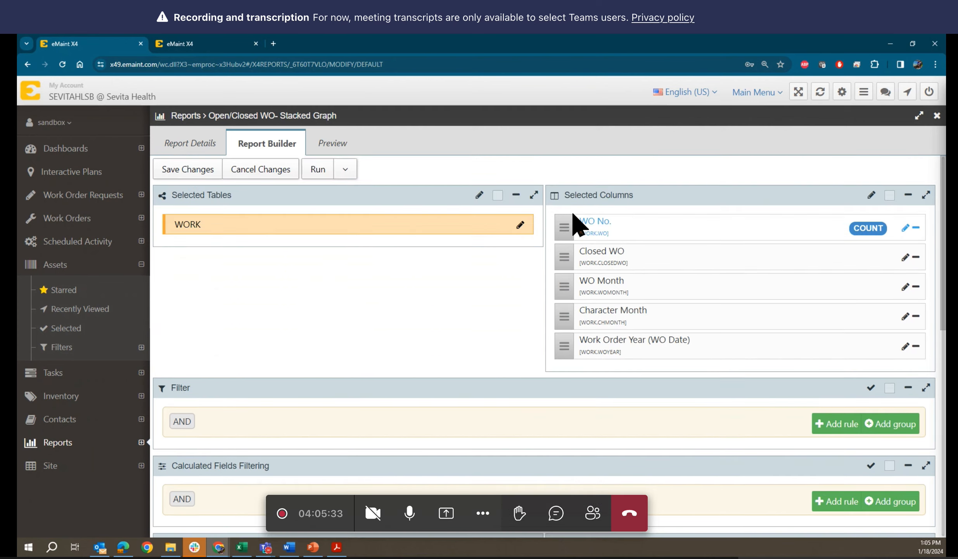
{"action": "left_click", "coordinate": [332, 154]}
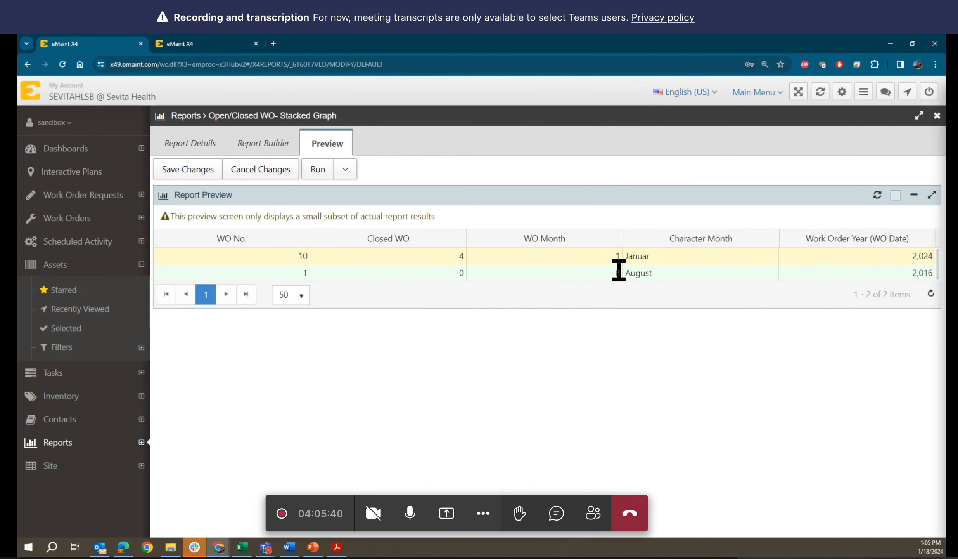
{"action": "left_click", "coordinate": [258, 149]}
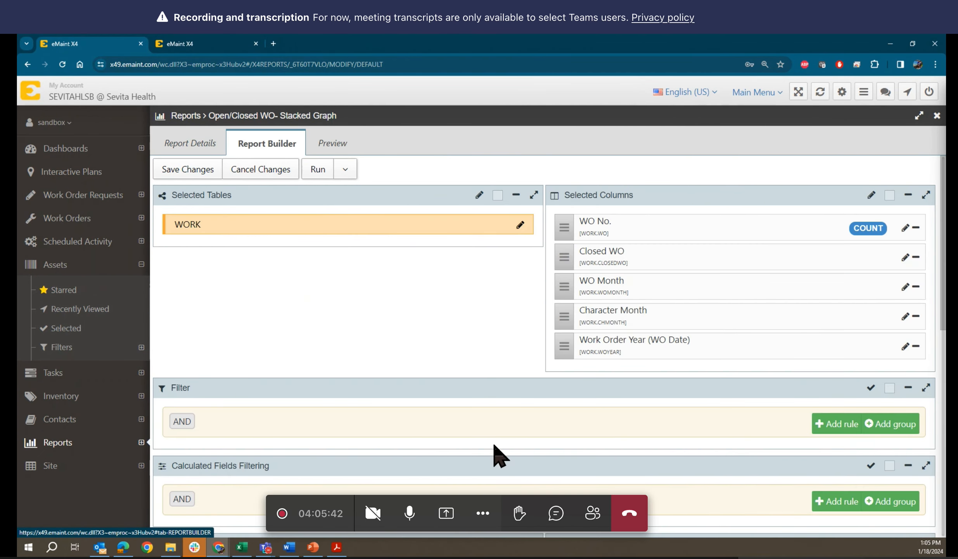
{"action": "scroll", "coordinate": [500, 446], "scroll_direction": "down", "scroll_amount": 3}
{"action": "scroll", "coordinate": [500, 447], "scroll_direction": "up", "scroll_amount": 3}
{"action": "scroll", "coordinate": [501, 446], "scroll_direction": "down", "scroll_amount": 3}
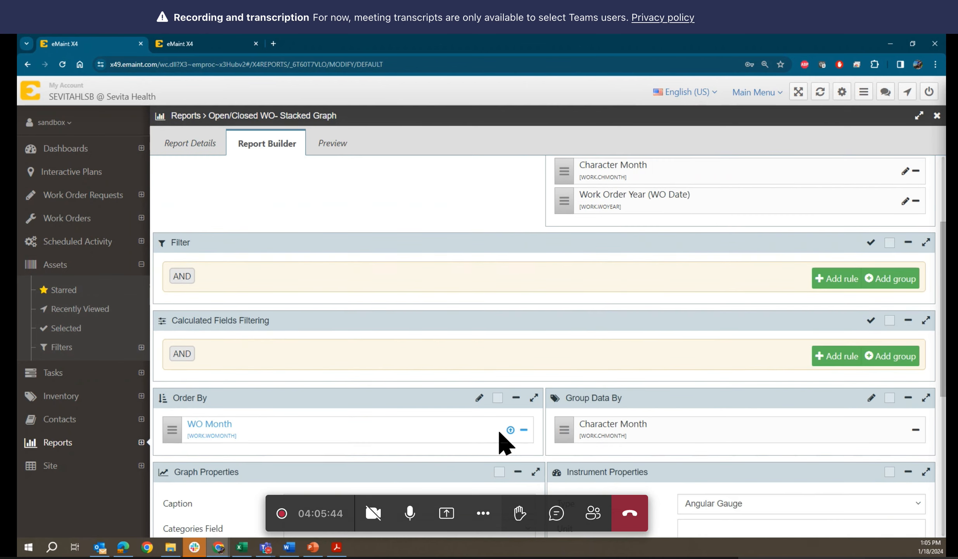
Step: Add a rule to the report's Filter section on the Work Order Year (WO Date) field
{"action": "scroll", "coordinate": [500, 442], "scroll_direction": "up", "scroll_amount": 3}
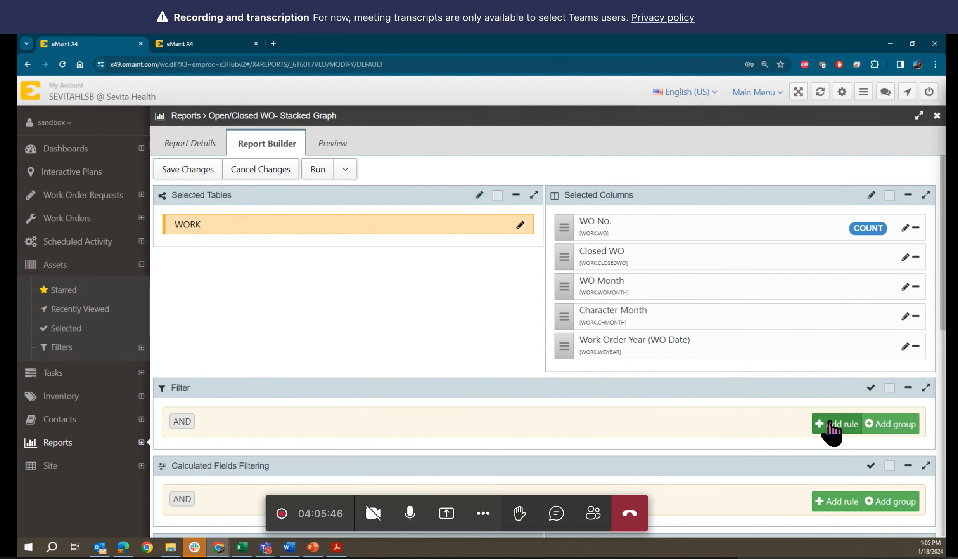
{"action": "left_click", "coordinate": [832, 425]}
{"action": "scroll", "coordinate": [459, 422], "scroll_direction": "down", "scroll_amount": 3}
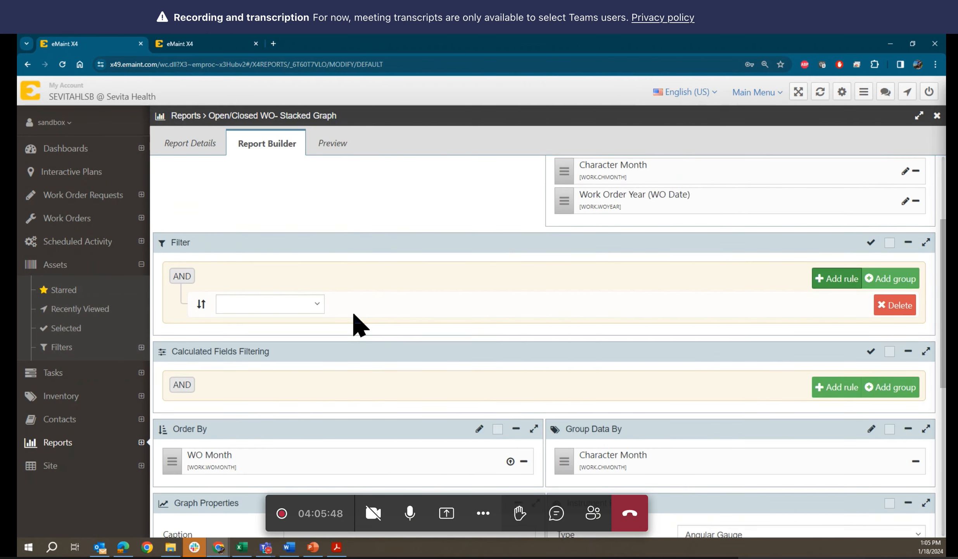
{"action": "left_click", "coordinate": [317, 304]}
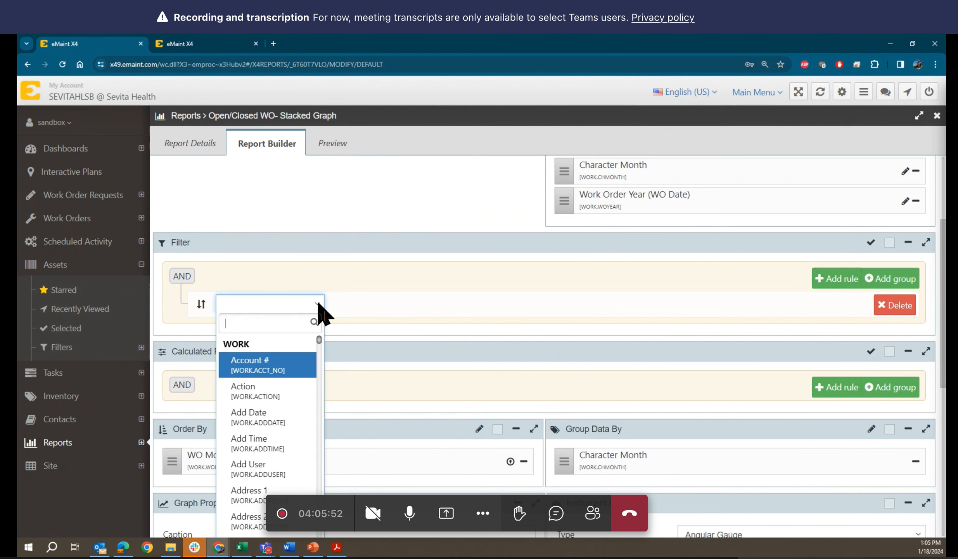
{"action": "type", "text": "YEA"}
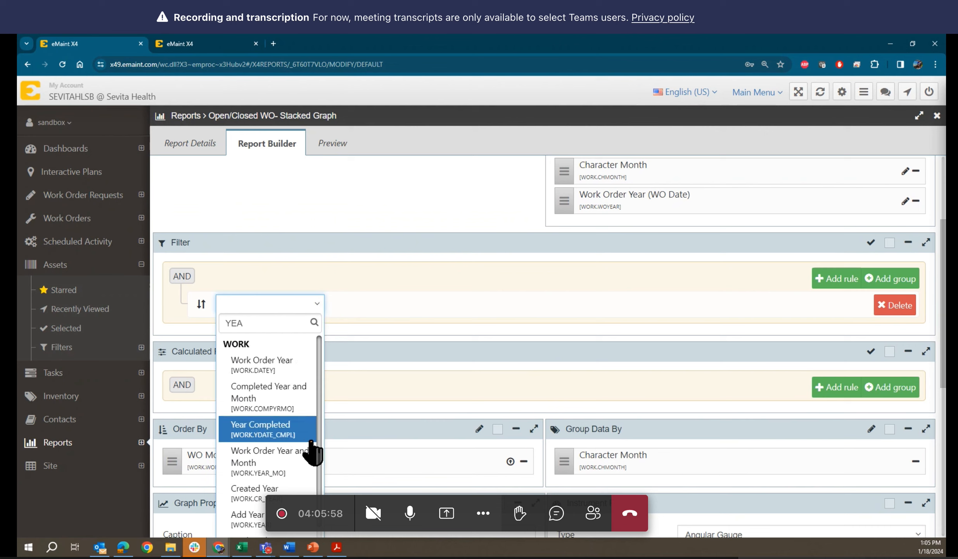
{"action": "scroll", "coordinate": [314, 464], "scroll_direction": "down", "scroll_amount": 1}
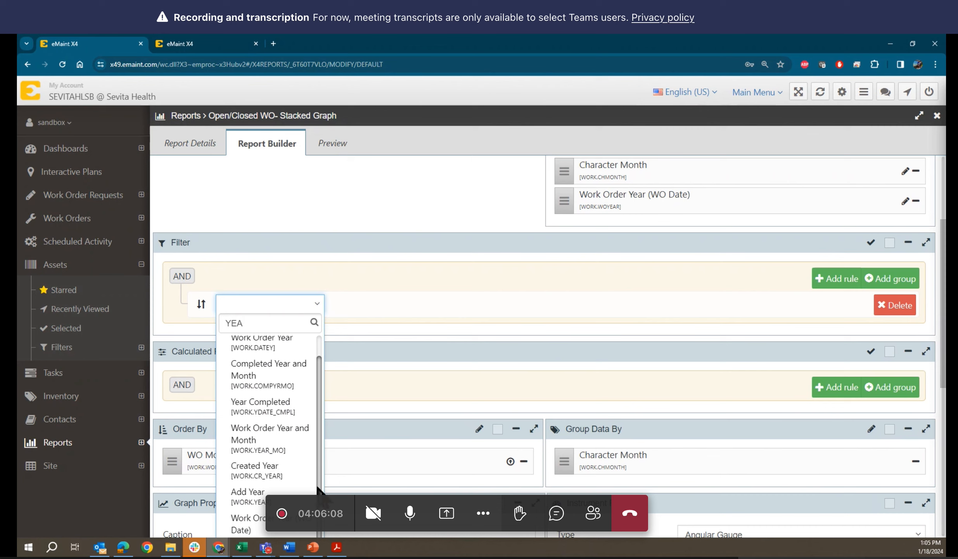
{"action": "left_click", "coordinate": [290, 524]}
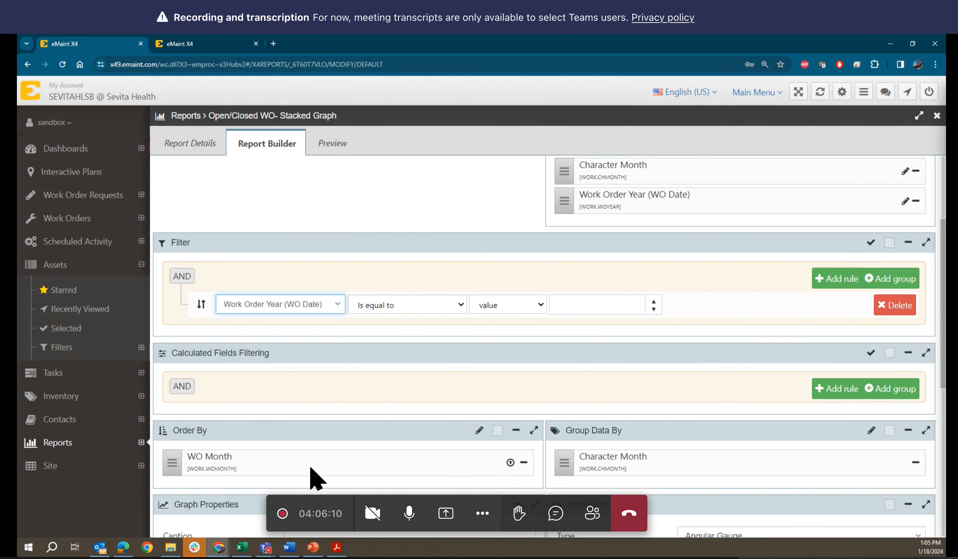
{"action": "left_click", "coordinate": [337, 305]}
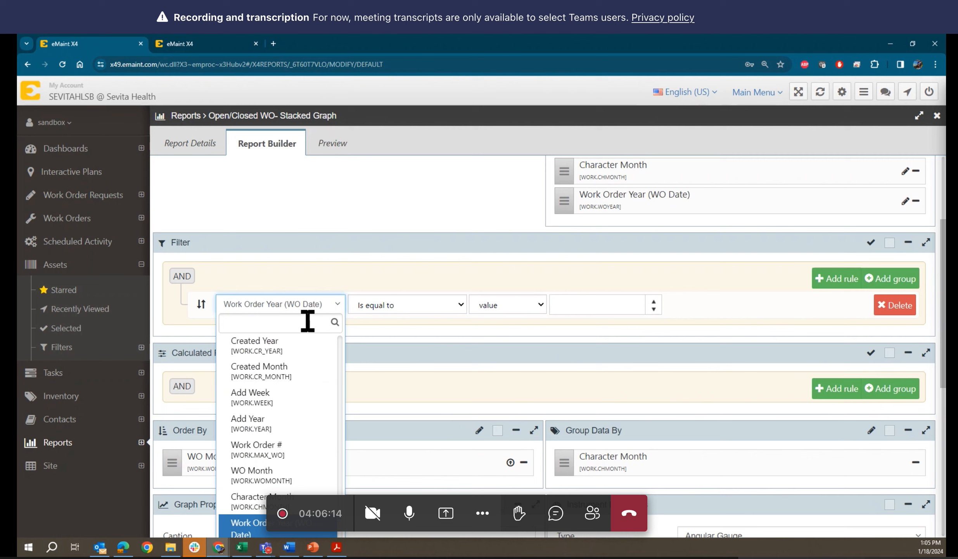
{"action": "type", "text": "YEAR"}
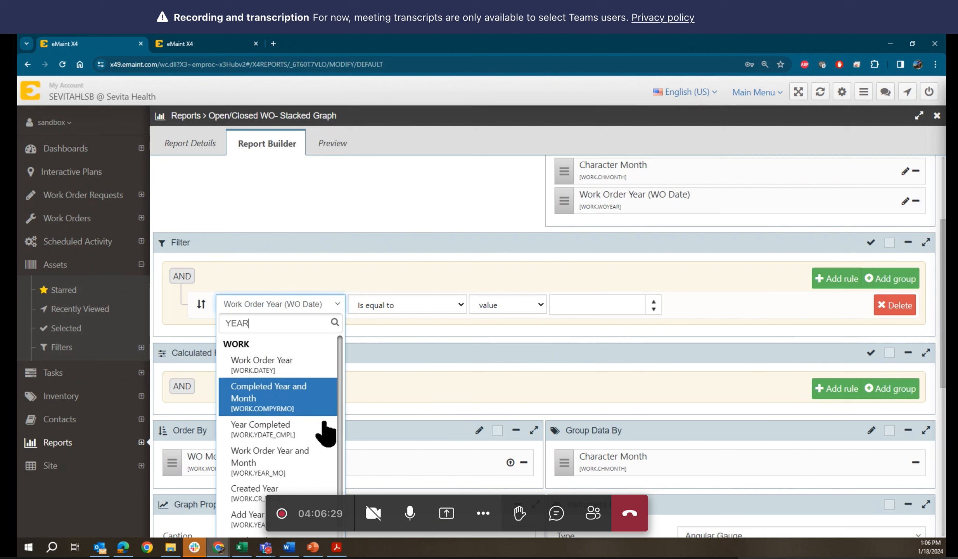
{"action": "scroll", "coordinate": [343, 492], "scroll_direction": "down", "scroll_amount": 1}
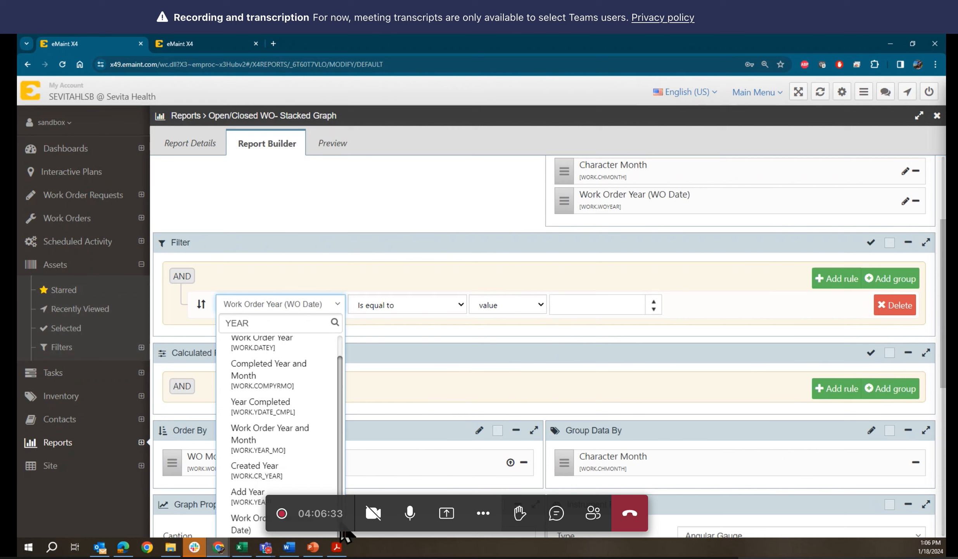
{"action": "left_click", "coordinate": [306, 524]}
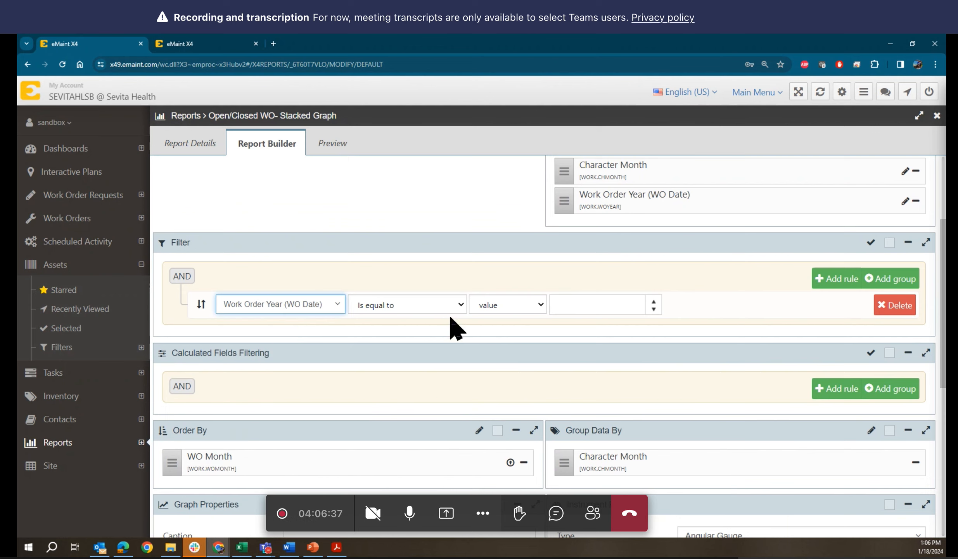
Step: Compare the Work Order Year (WO Date) filter rule against the expression YEAR(DATE())
{"action": "left_click", "coordinate": [520, 310]}
{"action": "left_click", "coordinate": [504, 330]}
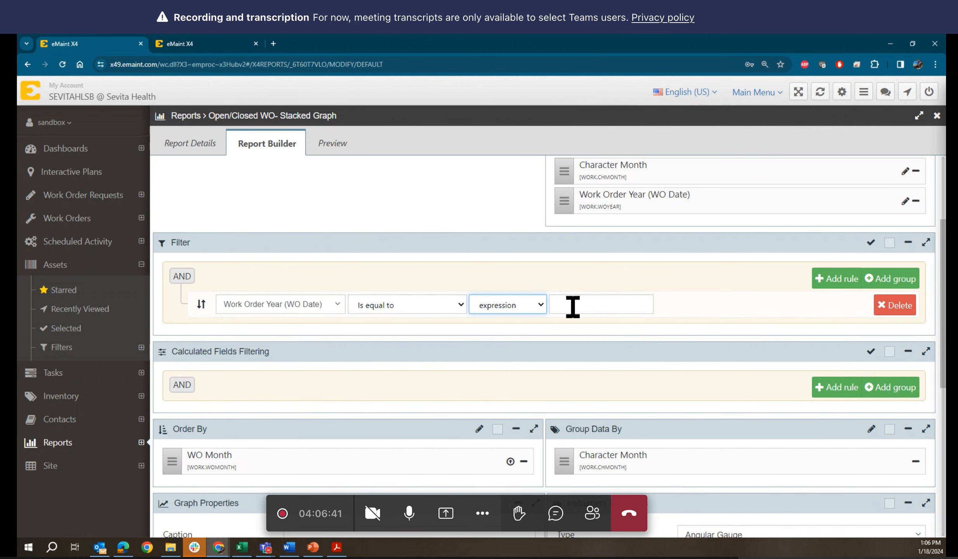
{"action": "left_click", "coordinate": [573, 305]}
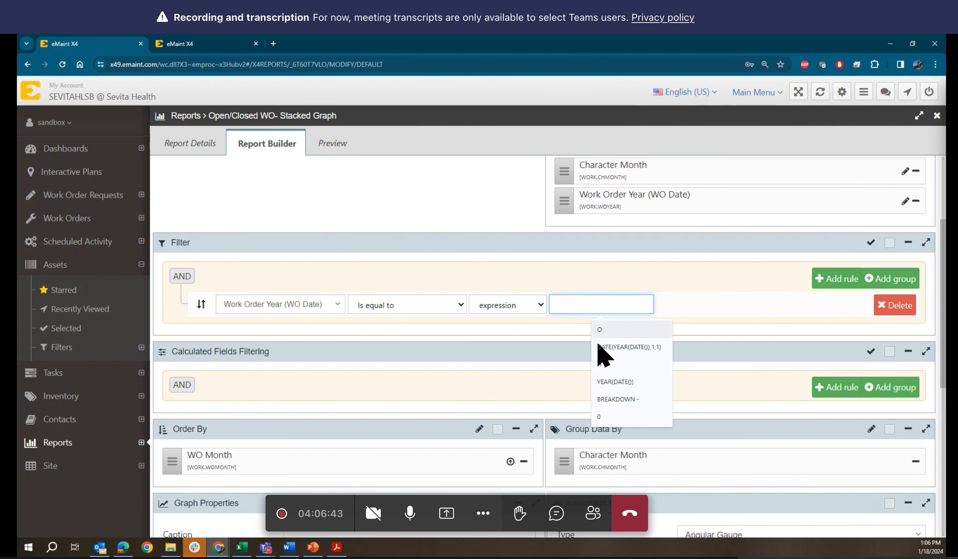
{"action": "left_click", "coordinate": [614, 382]}
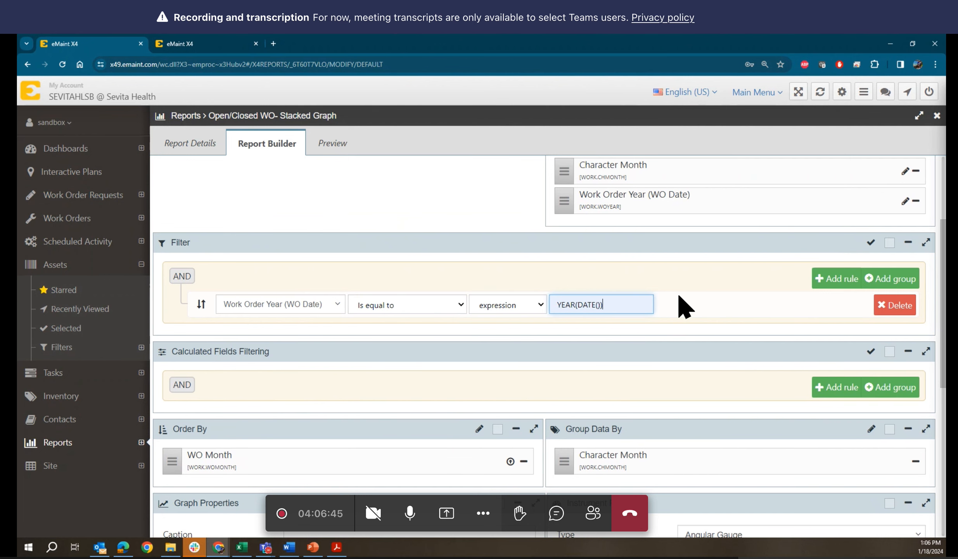
Step: Preview the report with the year filter, then review its Filter, Order By and Group Data By settings in the builder
{"action": "scroll", "coordinate": [684, 307], "scroll_direction": "up", "scroll_amount": 4}
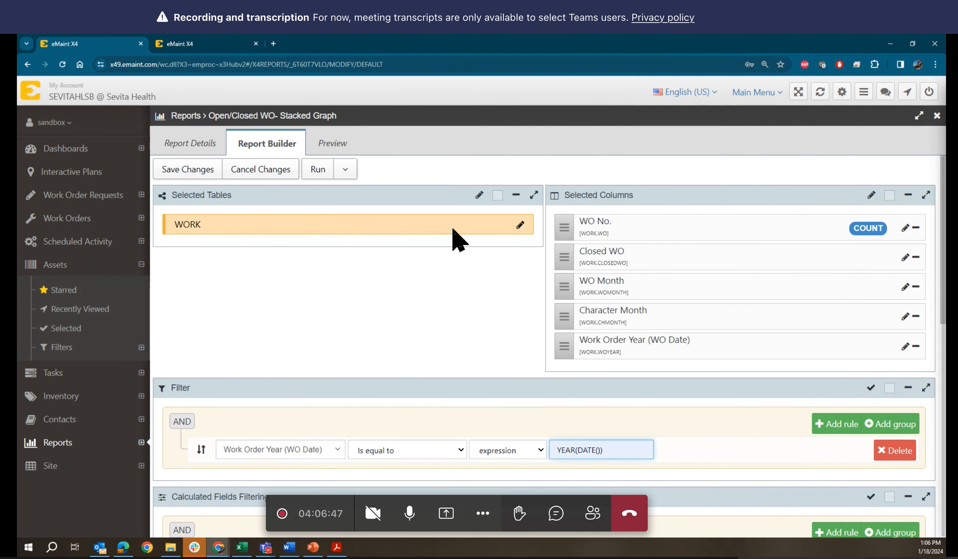
{"action": "left_click", "coordinate": [332, 144]}
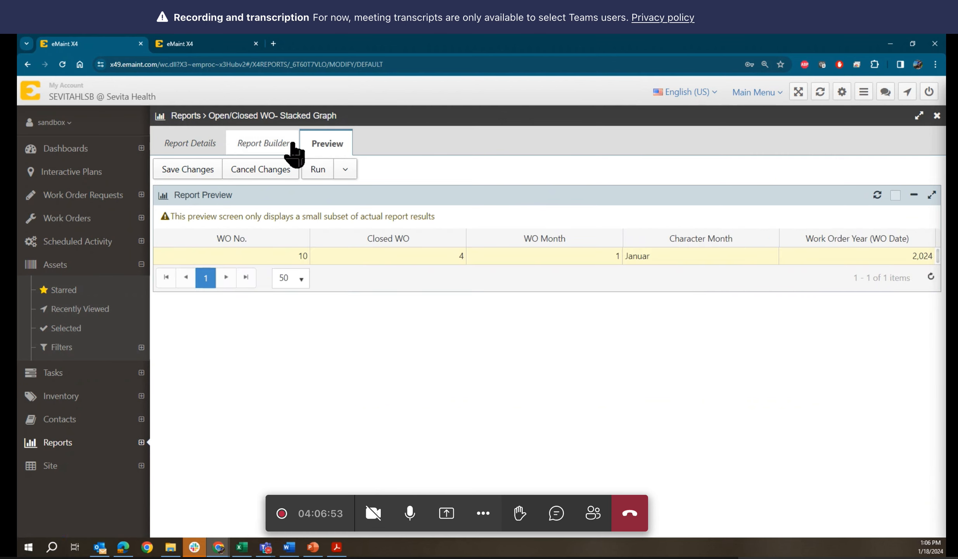
{"action": "left_click", "coordinate": [254, 149]}
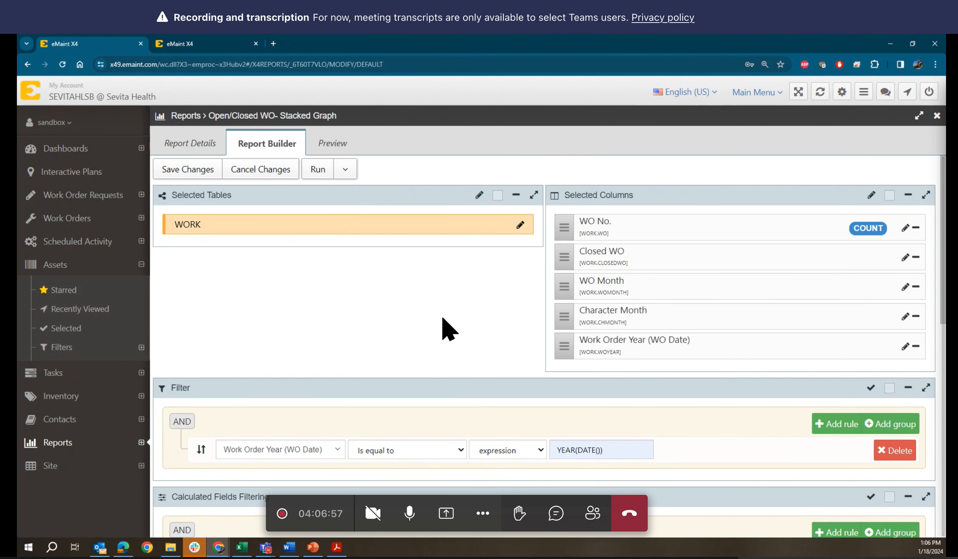
{"action": "scroll", "coordinate": [514, 292], "scroll_direction": "down", "scroll_amount": 1}
{"action": "scroll", "coordinate": [520, 302], "scroll_direction": "down", "scroll_amount": 10}
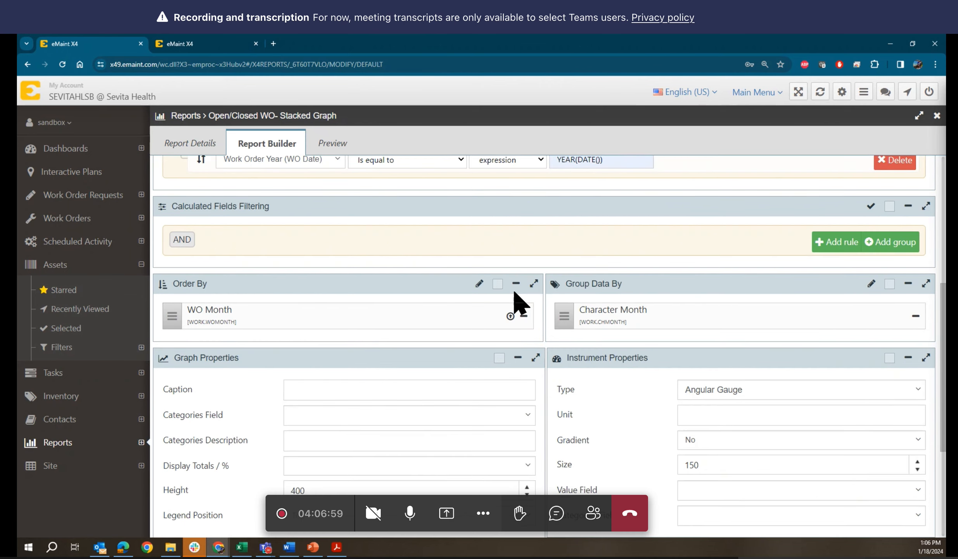
{"action": "scroll", "coordinate": [520, 303], "scroll_direction": "up", "scroll_amount": 5}
{"action": "scroll", "coordinate": [514, 292], "scroll_direction": "up", "scroll_amount": 5}
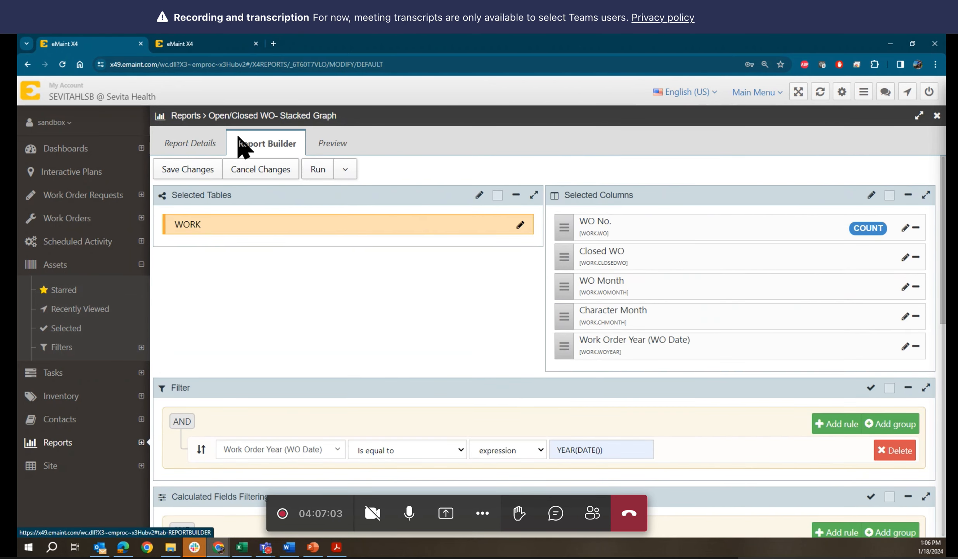
Step: In the Work Orders list, move the Job Status and Open / History columns between Model No. and Site, then compare with the report preview
{"action": "left_click", "coordinate": [197, 43]}
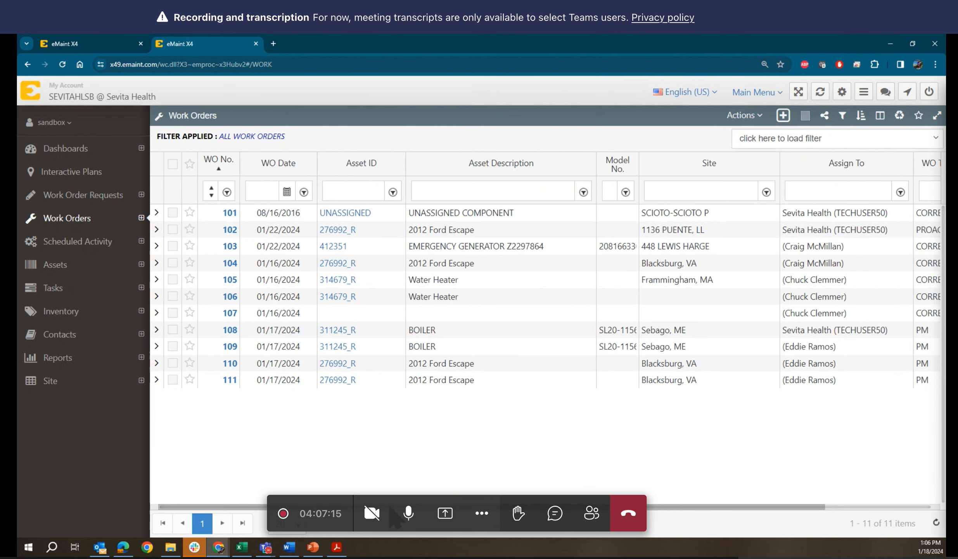
{"action": "left_click_drag", "start_coordinate": [392, 507], "coordinate": [588, 507]}
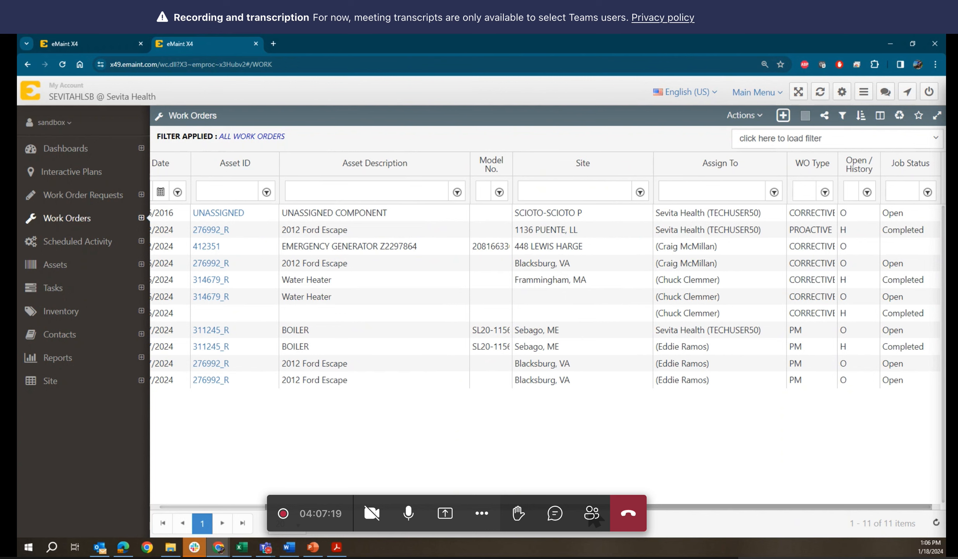
{"action": "mouse_move", "coordinate": [588, 506]}
{"action": "left_mouse_down"}
{"action": "mouse_move", "coordinate": [423, 506]}
{"action": "mouse_move", "coordinate": [577, 511]}
{"action": "left_mouse_up"}
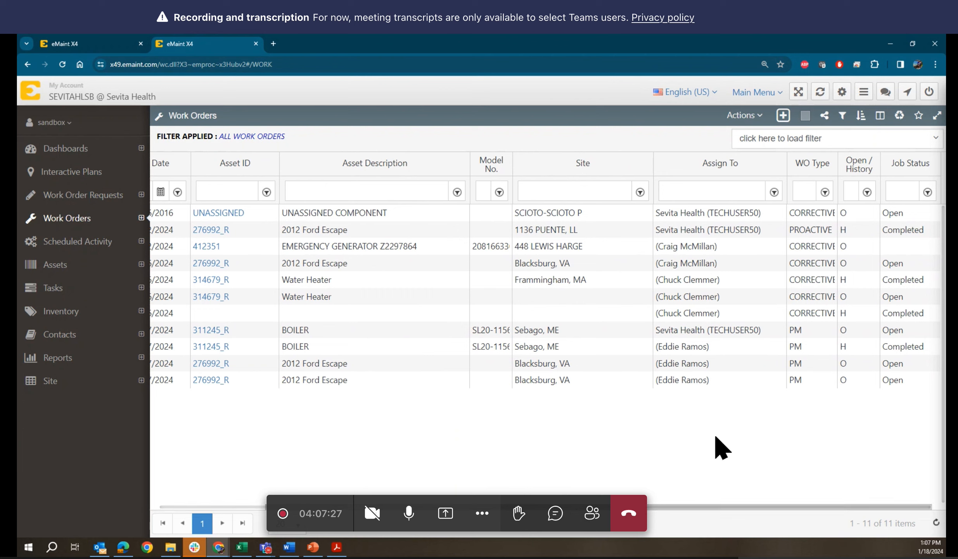
{"action": "left_click_drag", "start_coordinate": [909, 170], "coordinate": [576, 171]}
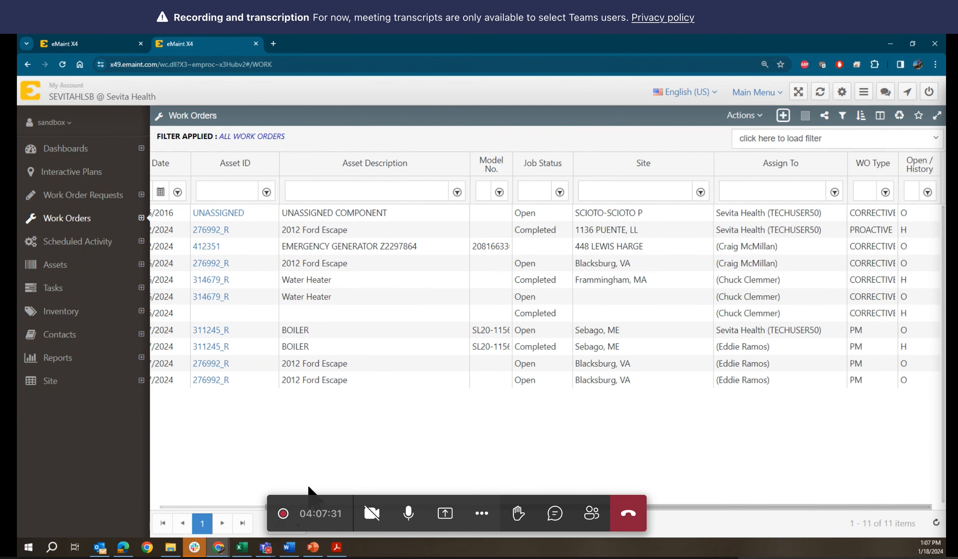
{"action": "left_click", "coordinate": [224, 506]}
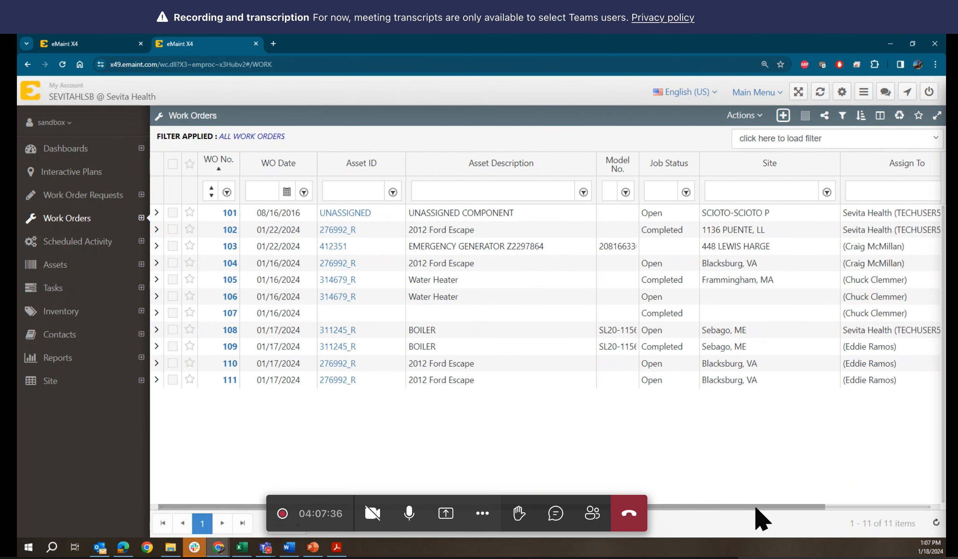
{"action": "left_click", "coordinate": [899, 505]}
{"action": "left_click_drag", "start_coordinate": [935, 174], "coordinate": [593, 163]}
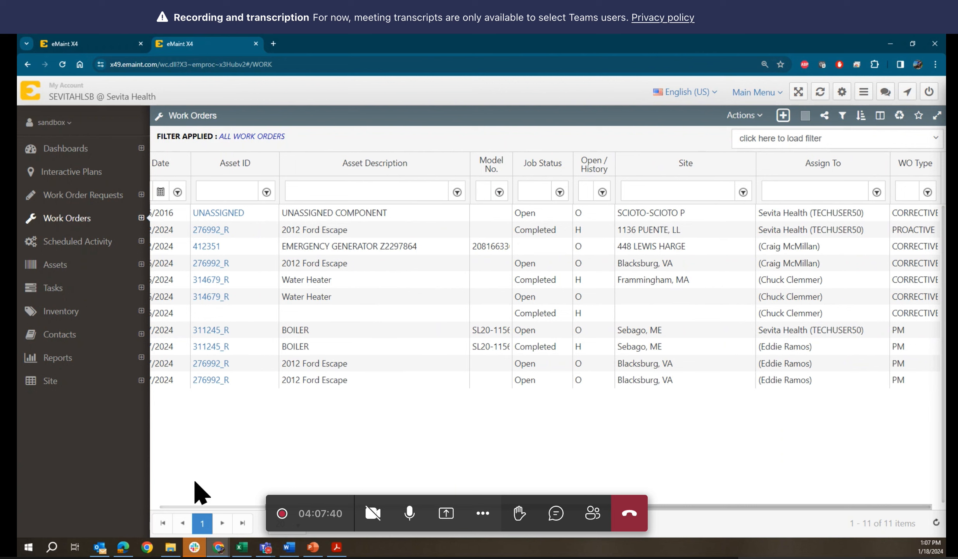
{"action": "left_click", "coordinate": [218, 506]}
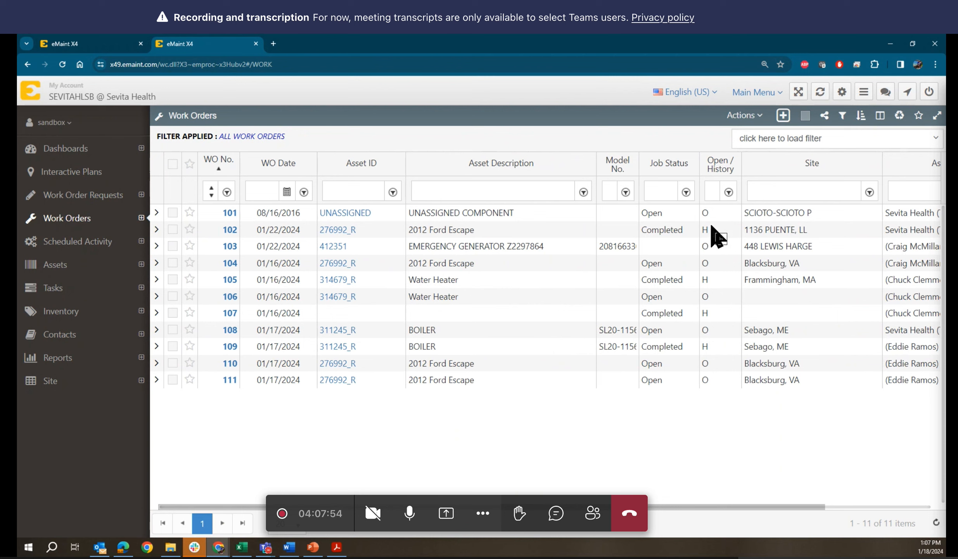
{"action": "left_click", "coordinate": [83, 47]}
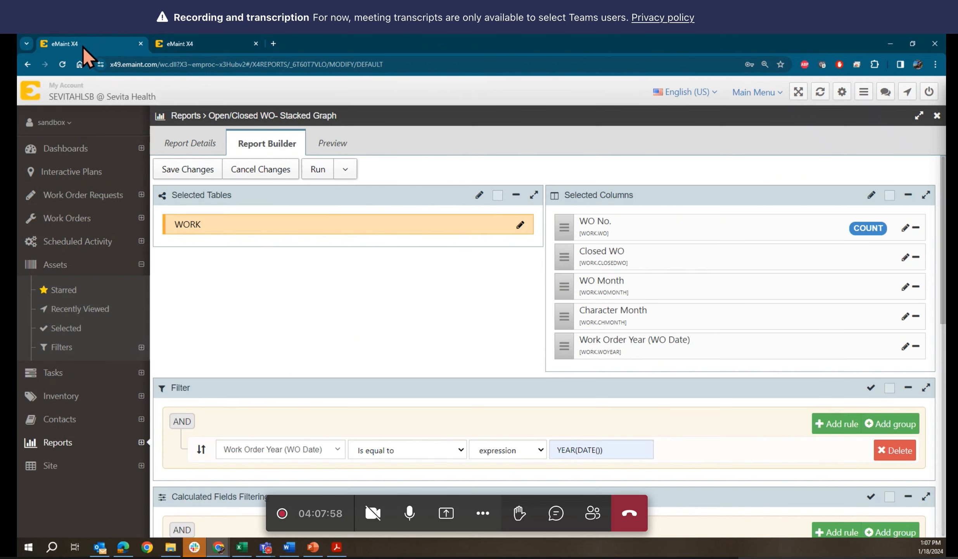
{"action": "left_click", "coordinate": [351, 146]}
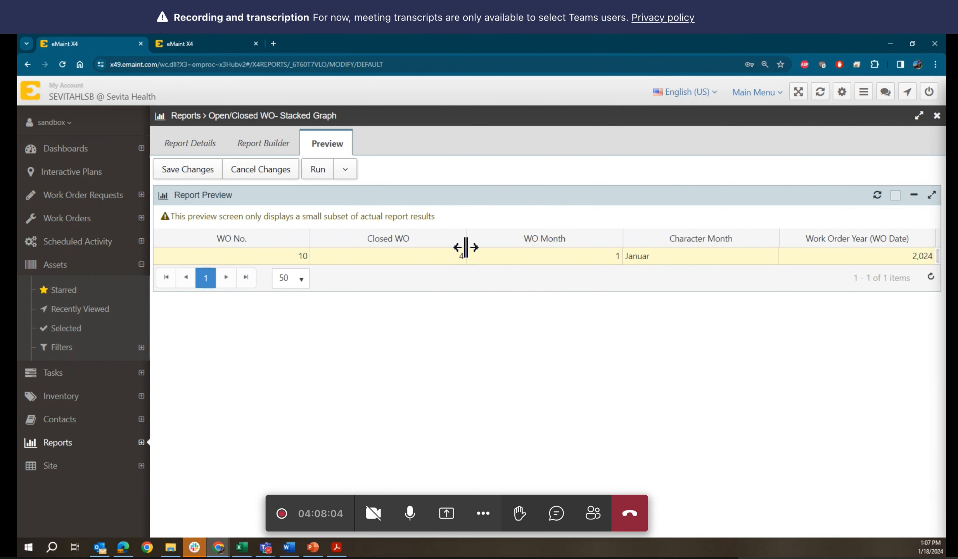
Step: Open work order 109 and set its Completed Date to 02/14/2024, saving the change
{"action": "left_click", "coordinate": [192, 42]}
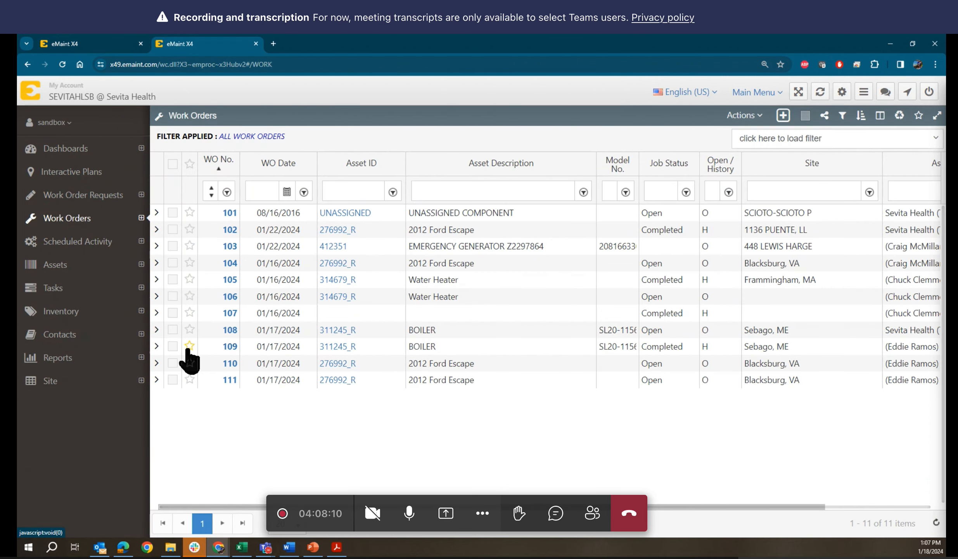
{"action": "left_click", "coordinate": [229, 346]}
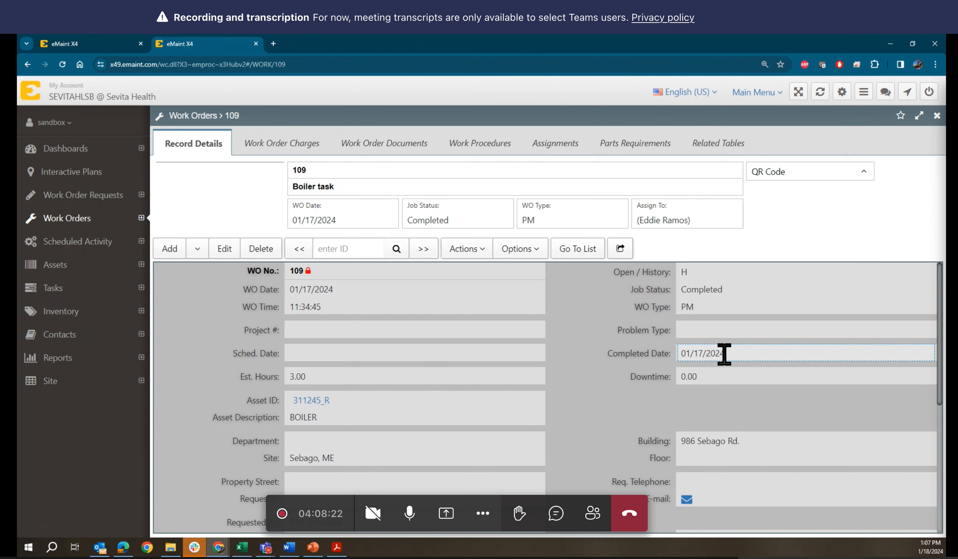
{"action": "left_click", "coordinate": [724, 353]}
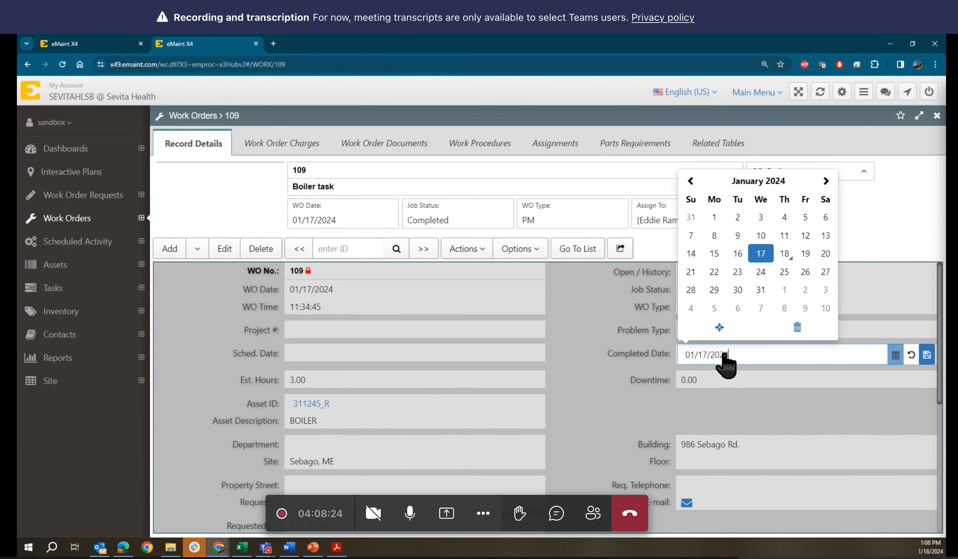
{"action": "left_click", "coordinate": [825, 182]}
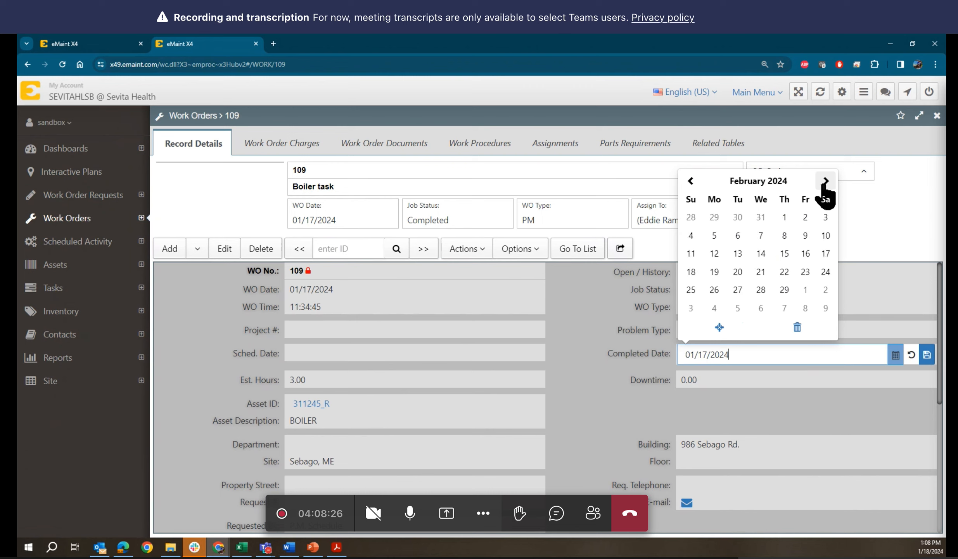
{"action": "left_click", "coordinate": [761, 254]}
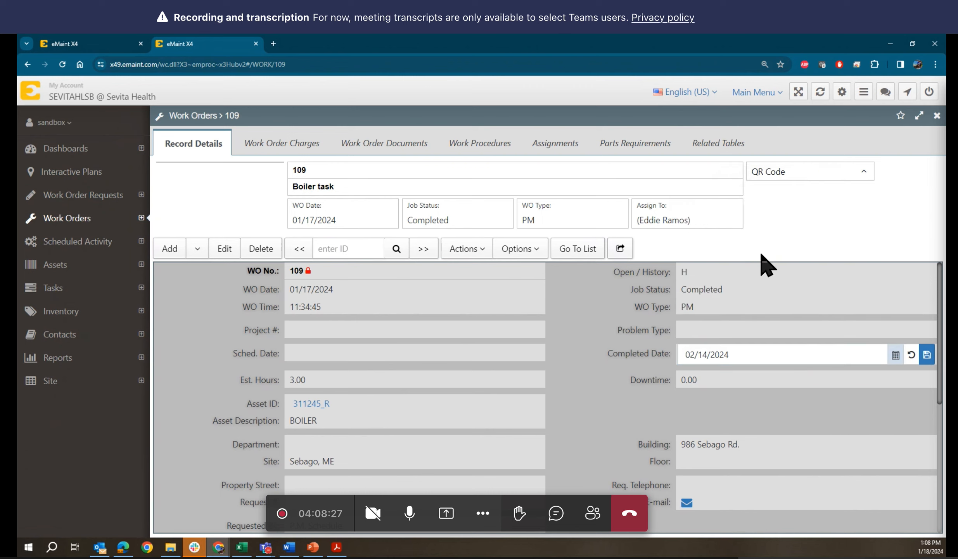
{"action": "left_click", "coordinate": [927, 354]}
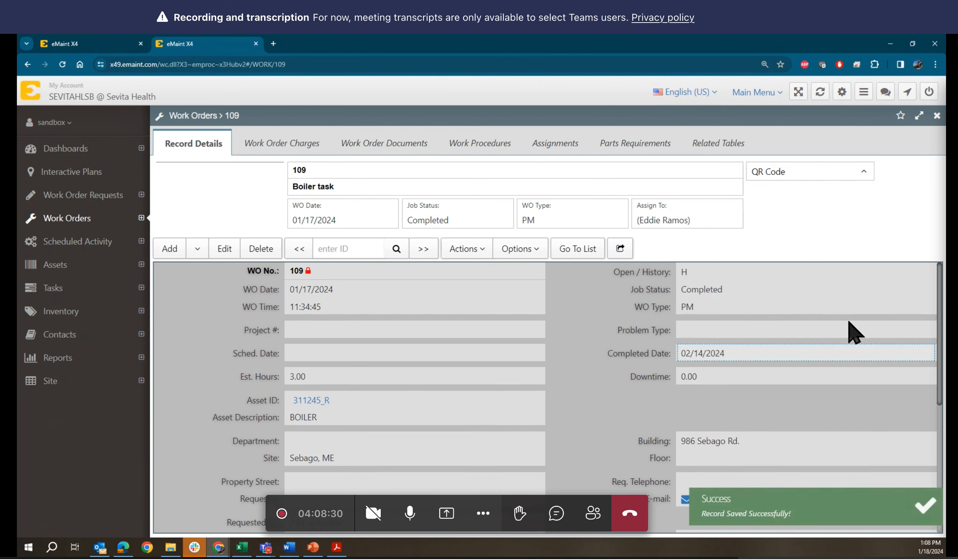
Step: Reload the stacked graph report's preview to check how the changed Completed Date affects the monthly data
{"action": "left_click", "coordinate": [113, 42]}
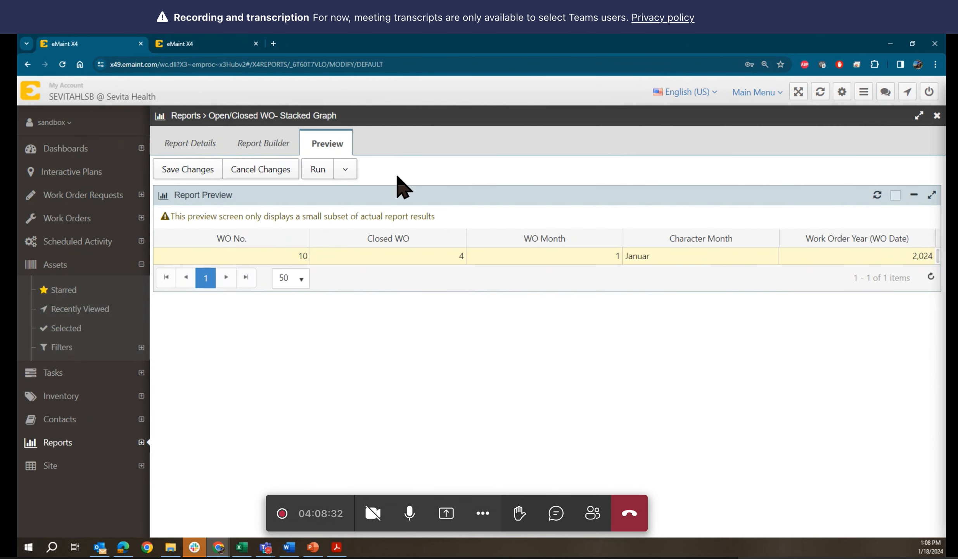
{"action": "left_click", "coordinate": [281, 155]}
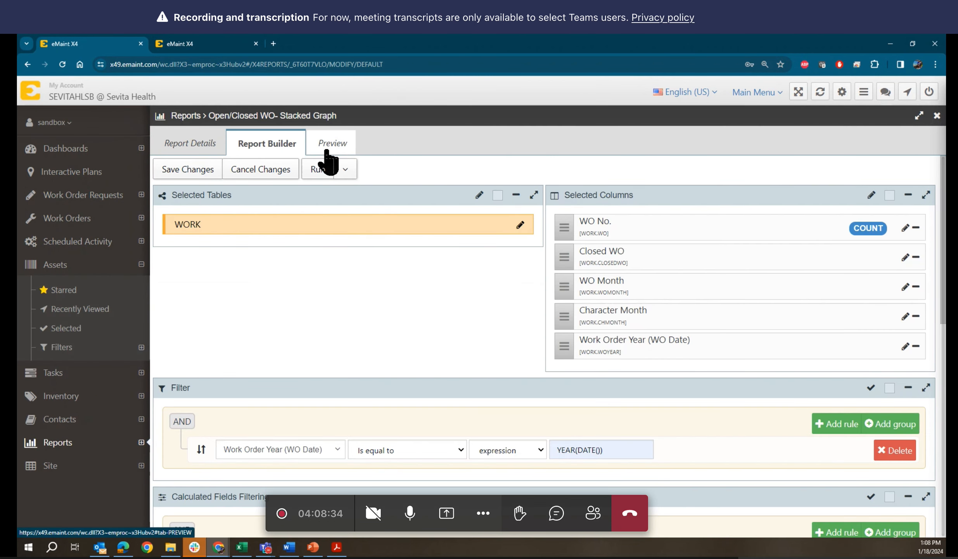
{"action": "left_click", "coordinate": [331, 145]}
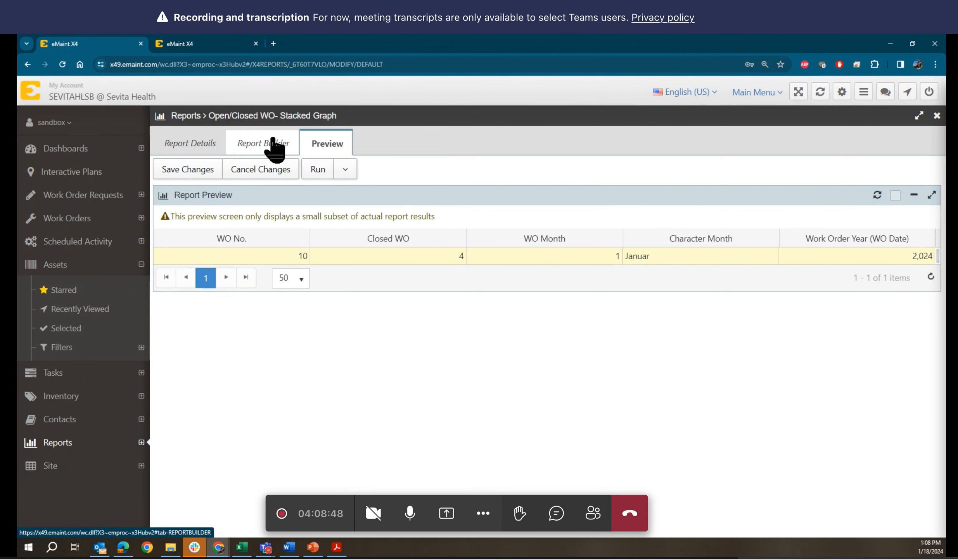
Step: Set the WO Date of work order 109 to 02/15/2024 and save it
{"action": "left_click", "coordinate": [204, 41]}
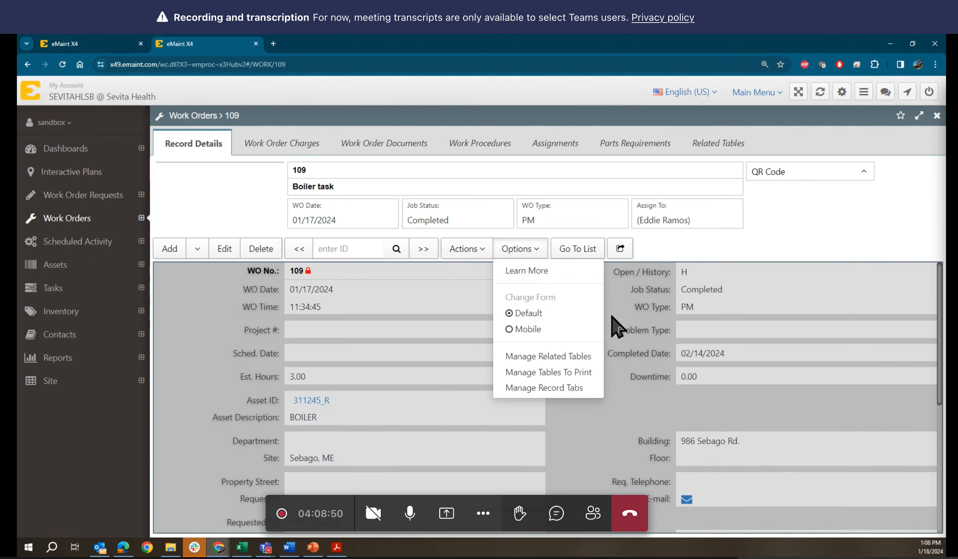
{"action": "left_click", "coordinate": [347, 289]}
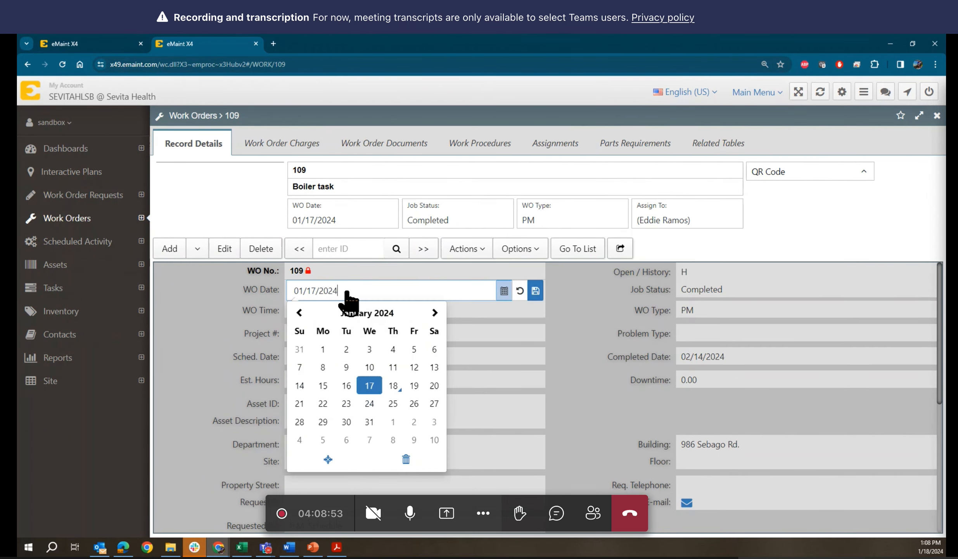
{"action": "left_click", "coordinate": [435, 313]}
{"action": "left_click", "coordinate": [393, 385]}
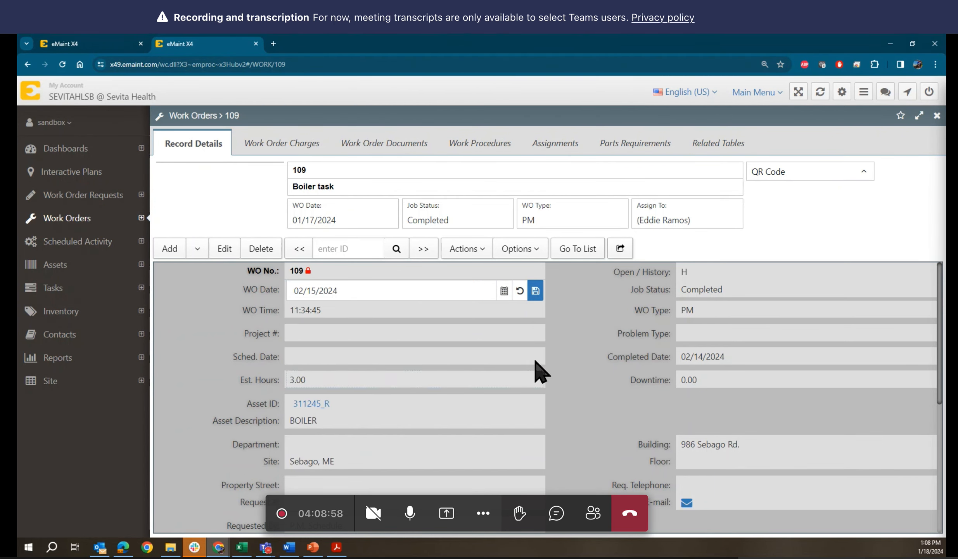
{"action": "left_click", "coordinate": [535, 291]}
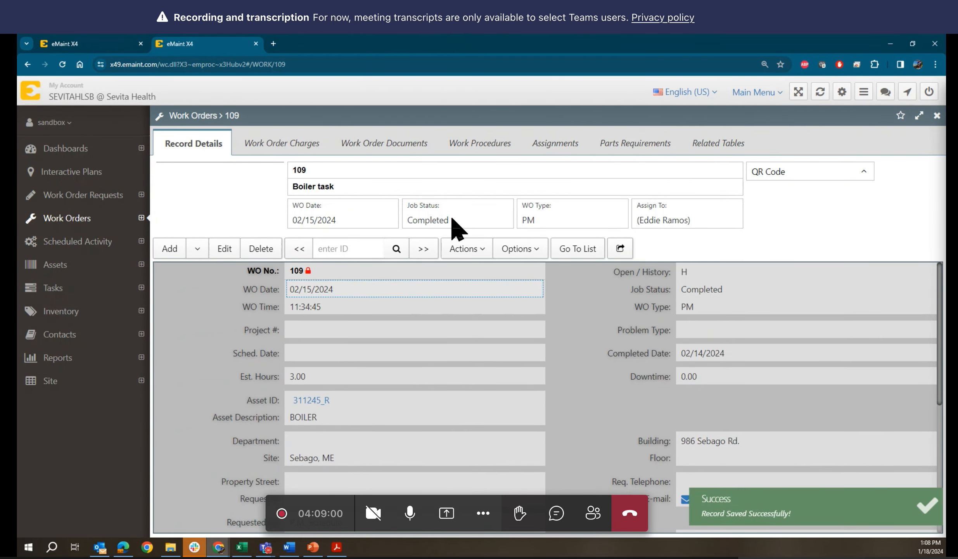
Step: Preview the stacked graph report again to check its monthly grouping against the new WO Date
{"action": "left_click", "coordinate": [92, 45]}
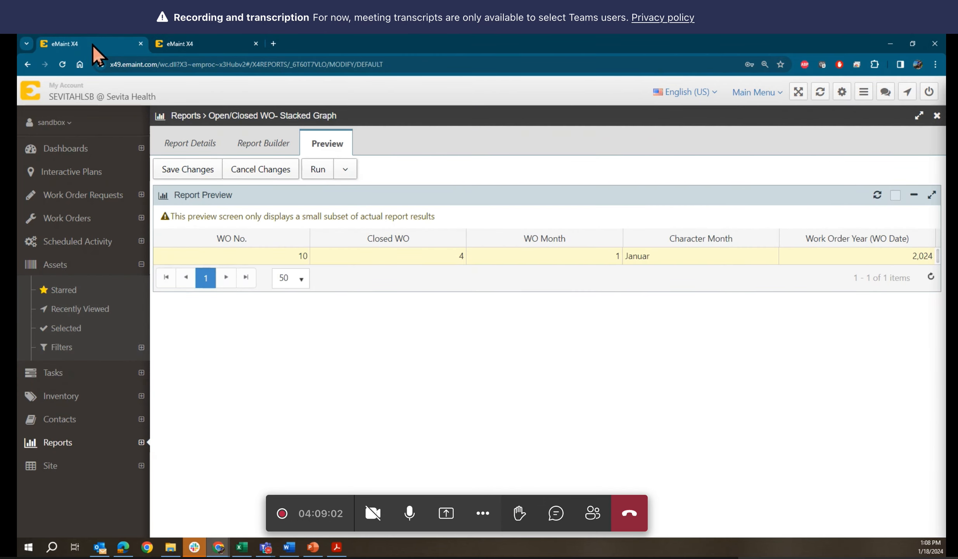
{"action": "left_click", "coordinate": [265, 142]}
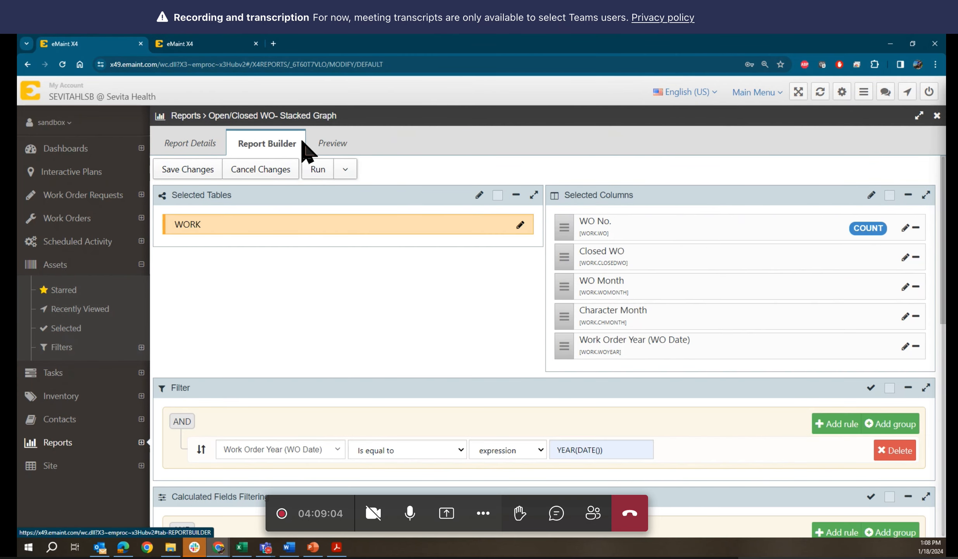
{"action": "left_click", "coordinate": [333, 144]}
{"action": "left_click", "coordinate": [344, 169]}
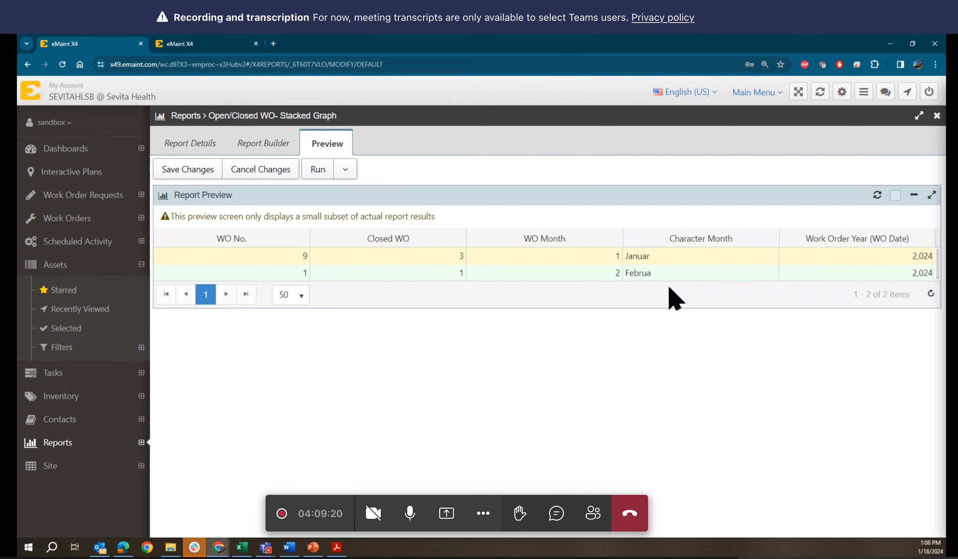
Step: Open work order 107 from the work orders list, set its WO Date to 03/13/2024 and save it
{"action": "left_click", "coordinate": [183, 41]}
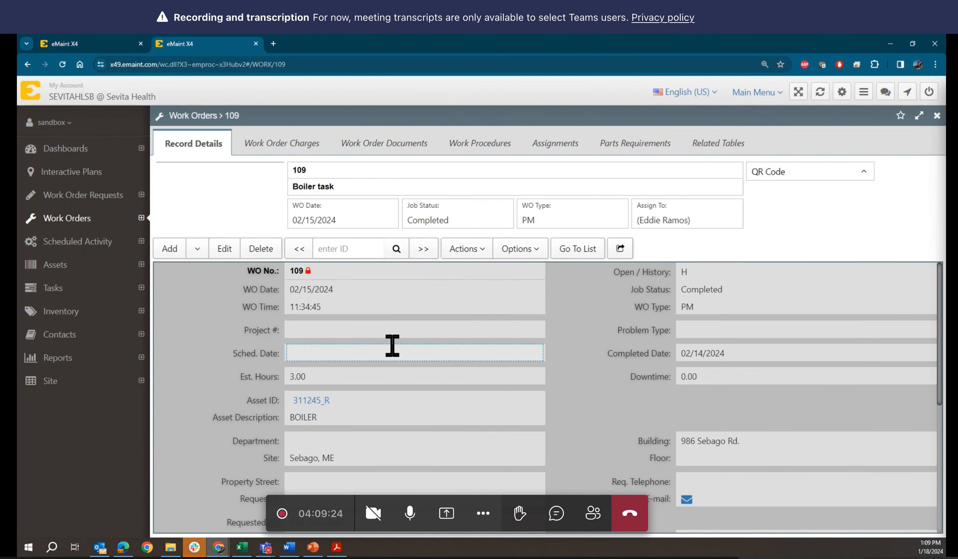
{"action": "left_click", "coordinate": [577, 249]}
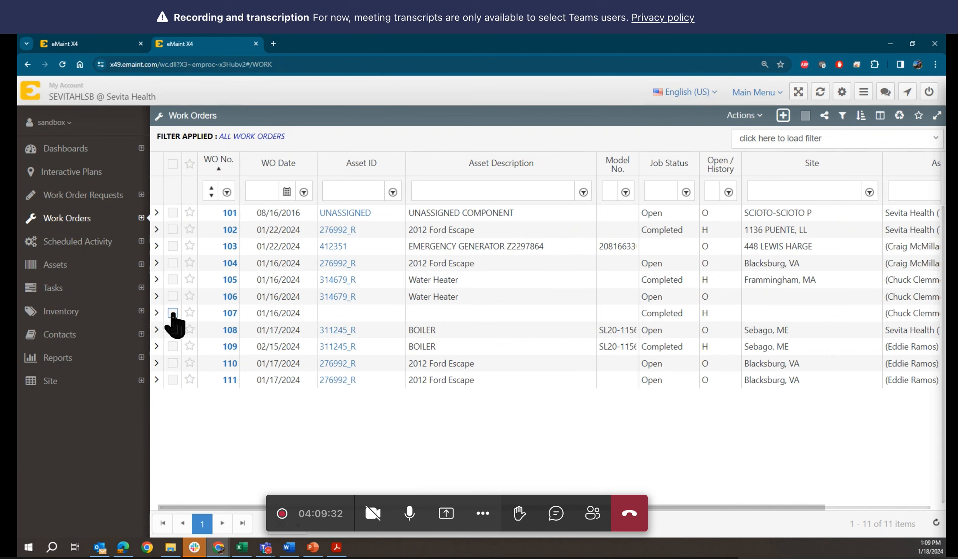
{"action": "left_click", "coordinate": [226, 313]}
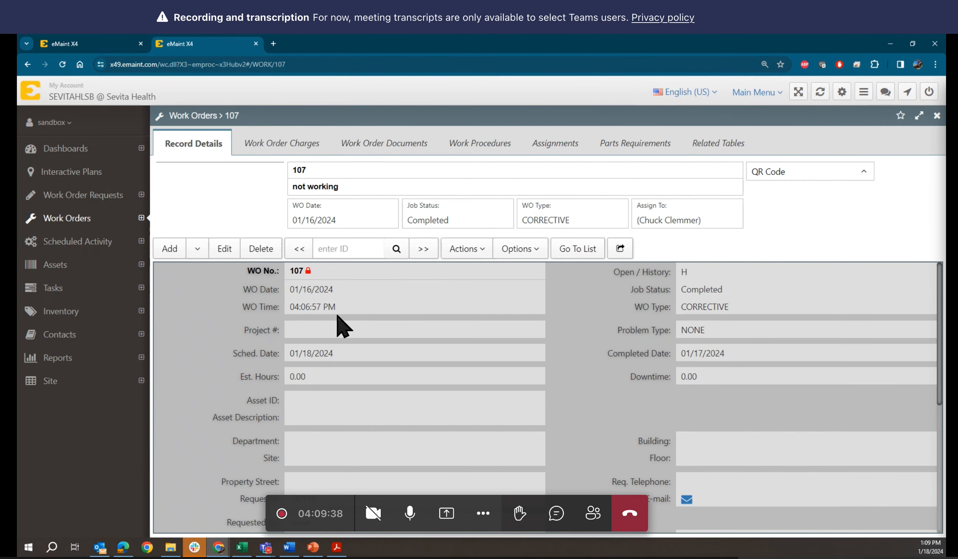
{"action": "left_click", "coordinate": [336, 290]}
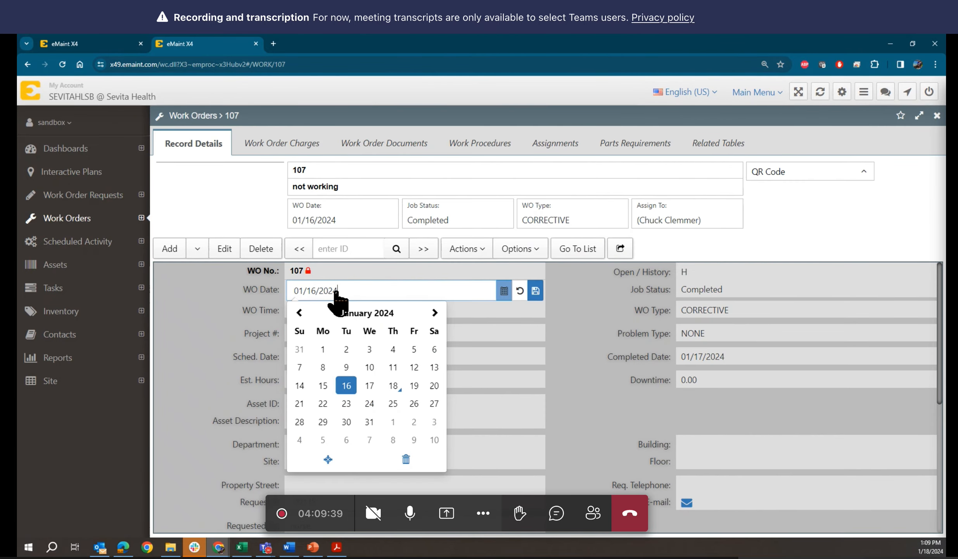
{"action": "left_click", "coordinate": [434, 313]}
{"action": "left_click", "coordinate": [434, 313]}
{"action": "left_click", "coordinate": [372, 384]}
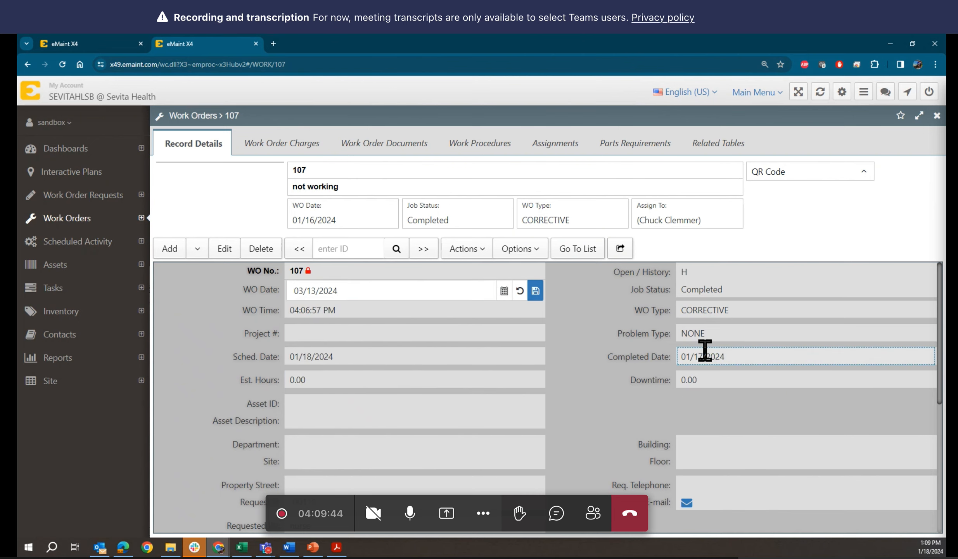
{"action": "left_click", "coordinate": [535, 291]}
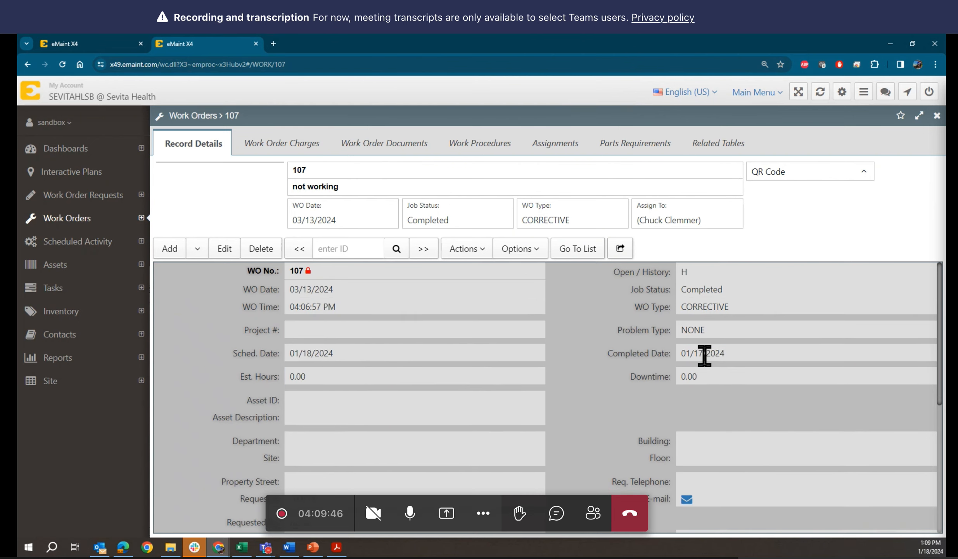
Step: Set the Completed Date of work order 107 to 03/13/2024 and save the change
{"action": "left_click", "coordinate": [704, 355]}
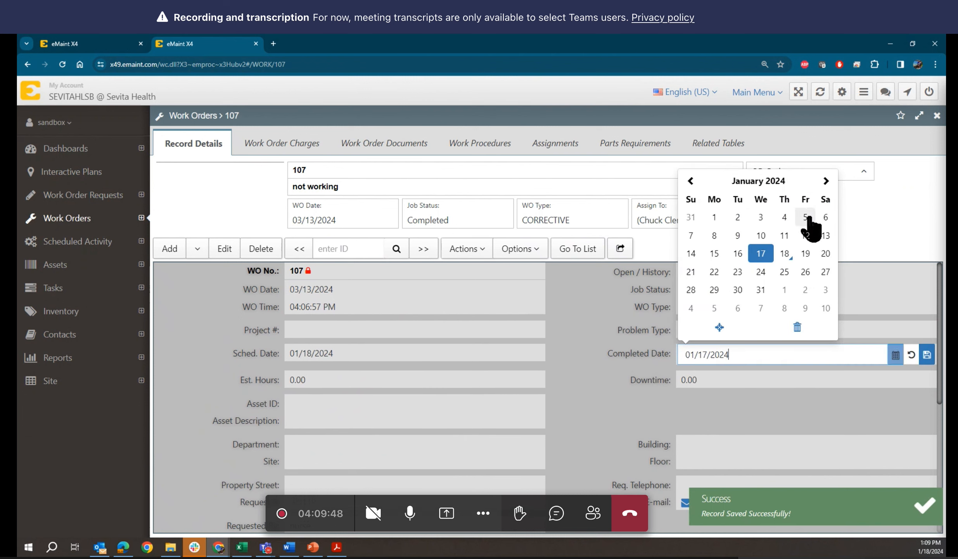
{"action": "left_click", "coordinate": [825, 180]}
{"action": "left_click", "coordinate": [826, 181]}
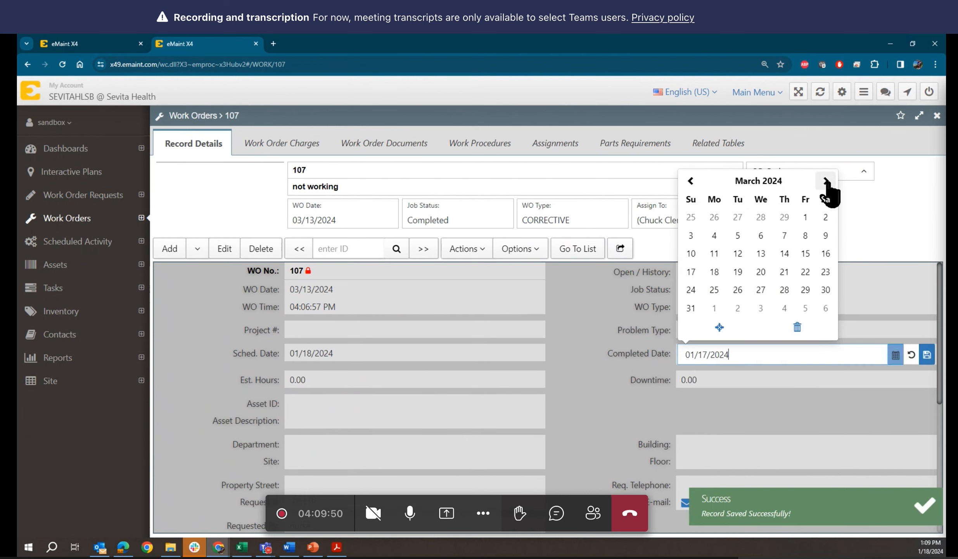
{"action": "left_click", "coordinate": [761, 255]}
{"action": "left_click", "coordinate": [928, 355]}
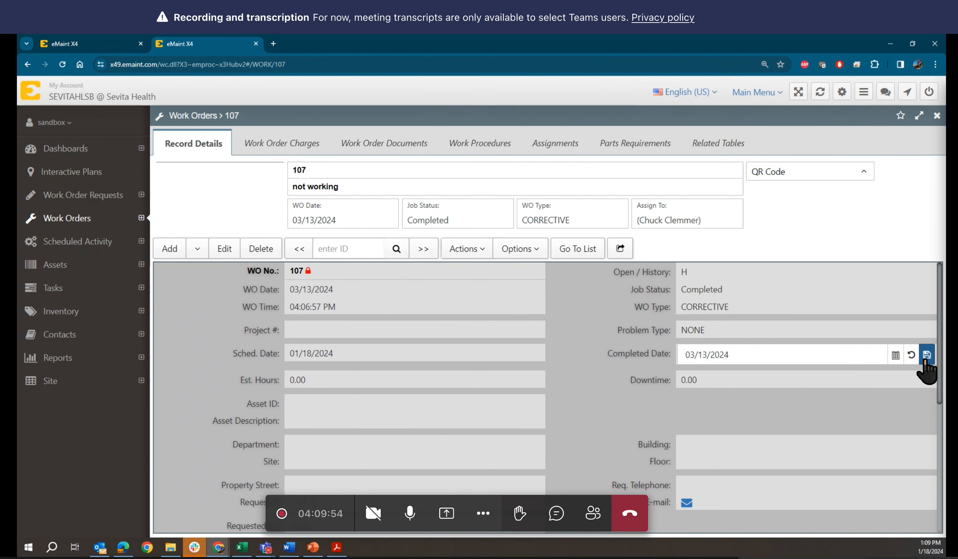
Step: Return to the stacked graph report and reload its preview to check the monthly grouping with work order 107's new dates
{"action": "left_click", "coordinate": [90, 42]}
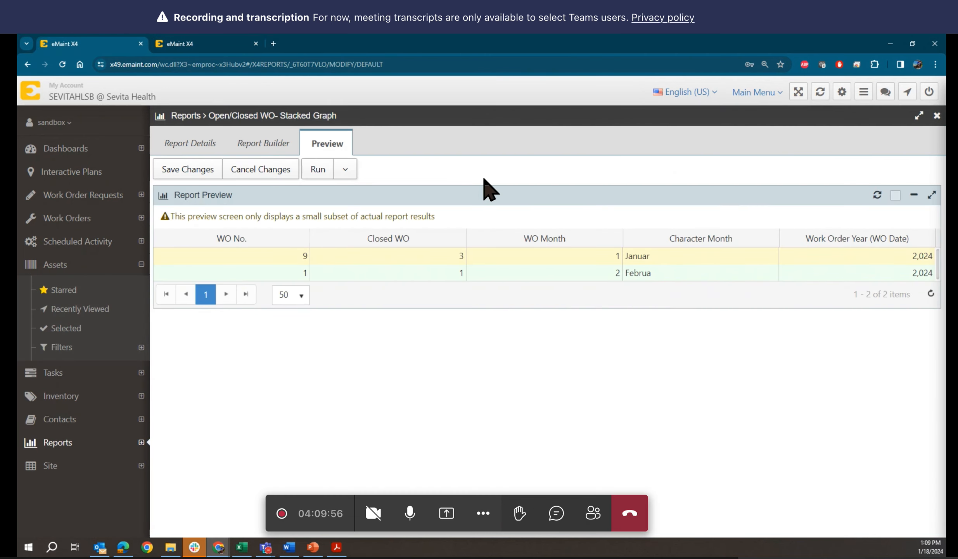
{"action": "left_click", "coordinate": [278, 145]}
{"action": "left_click", "coordinate": [327, 143]}
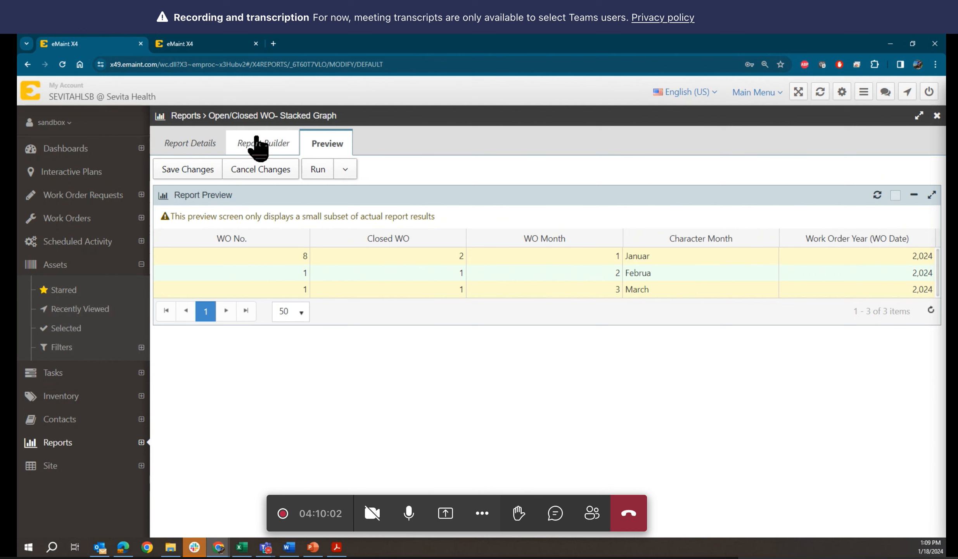
Step: In the report's graph properties, set the caption to "Open/Closed WO-Staked Graph" and the categories field to Character Month
{"action": "left_click", "coordinate": [277, 143]}
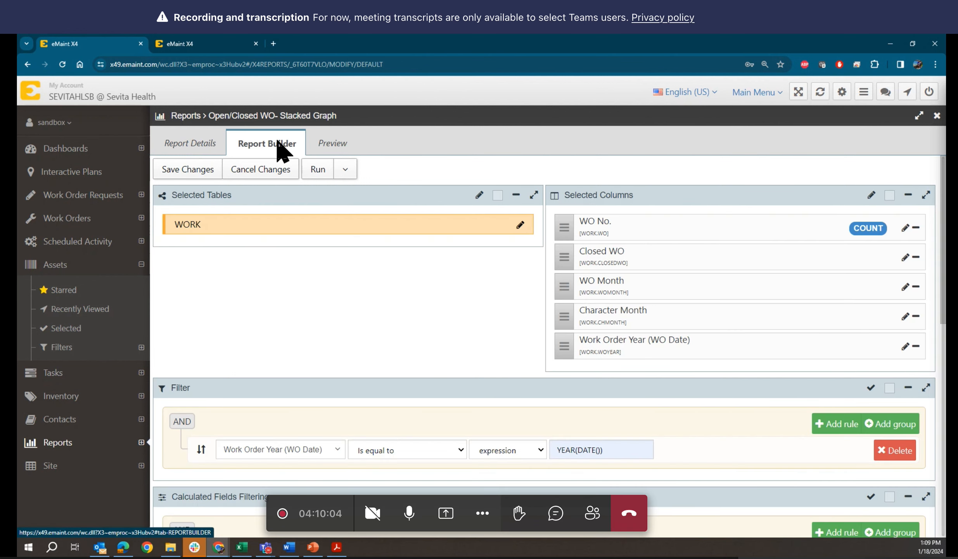
{"action": "scroll", "coordinate": [603, 403], "scroll_direction": "down", "scroll_amount": 5}
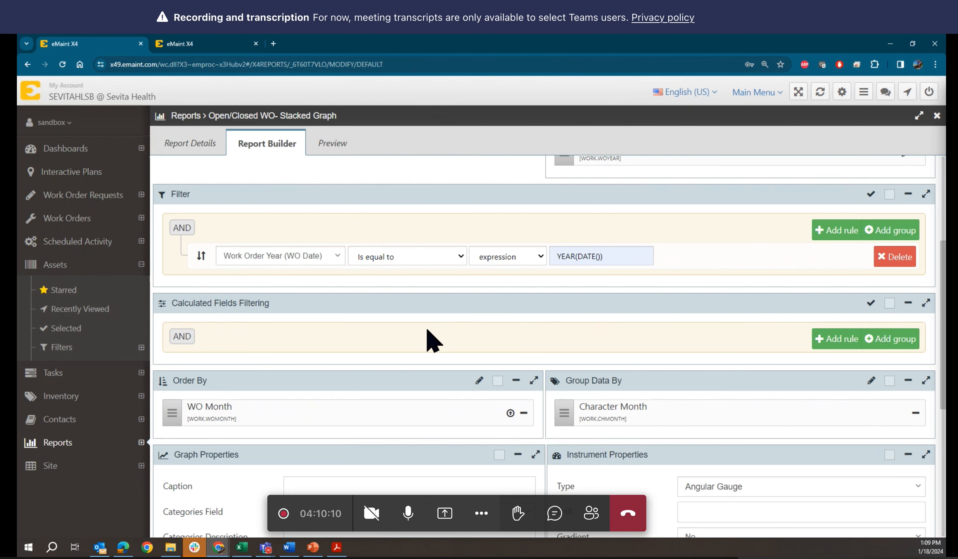
{"action": "scroll", "coordinate": [433, 340], "scroll_direction": "up", "scroll_amount": 1}
{"action": "scroll", "coordinate": [433, 339], "scroll_direction": "down", "scroll_amount": 1}
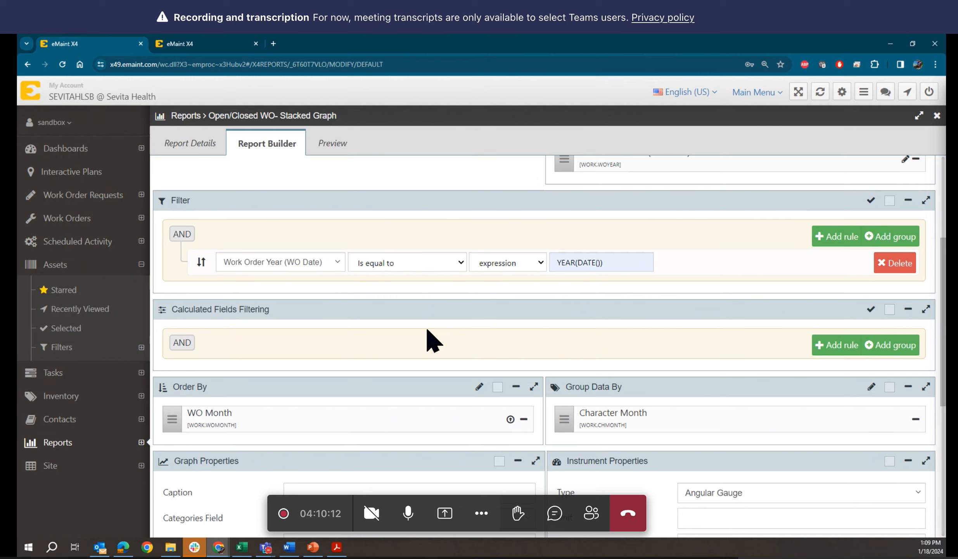
{"action": "scroll", "coordinate": [433, 339], "scroll_direction": "down", "scroll_amount": 1}
{"action": "scroll", "coordinate": [433, 339], "scroll_direction": "up", "scroll_amount": 2}
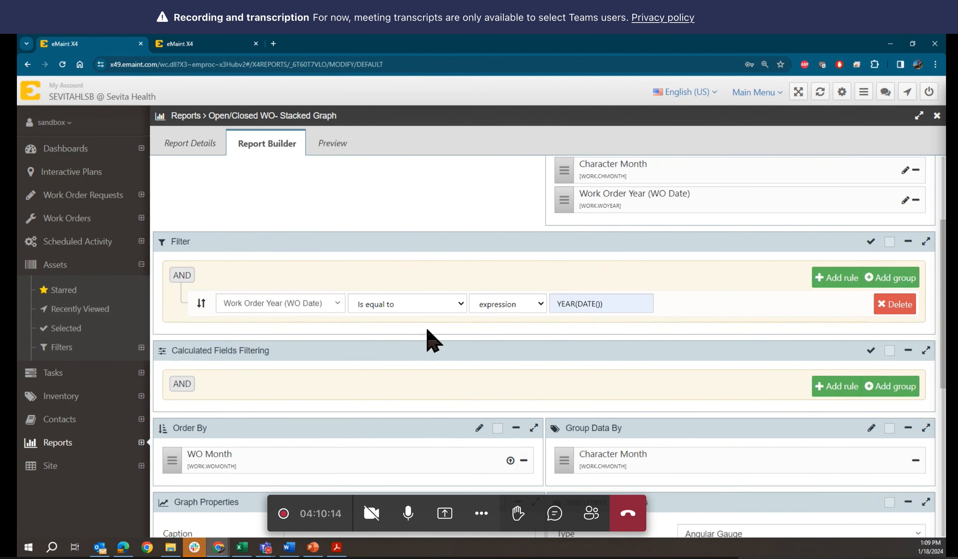
{"action": "scroll", "coordinate": [394, 316], "scroll_direction": "down", "scroll_amount": 6}
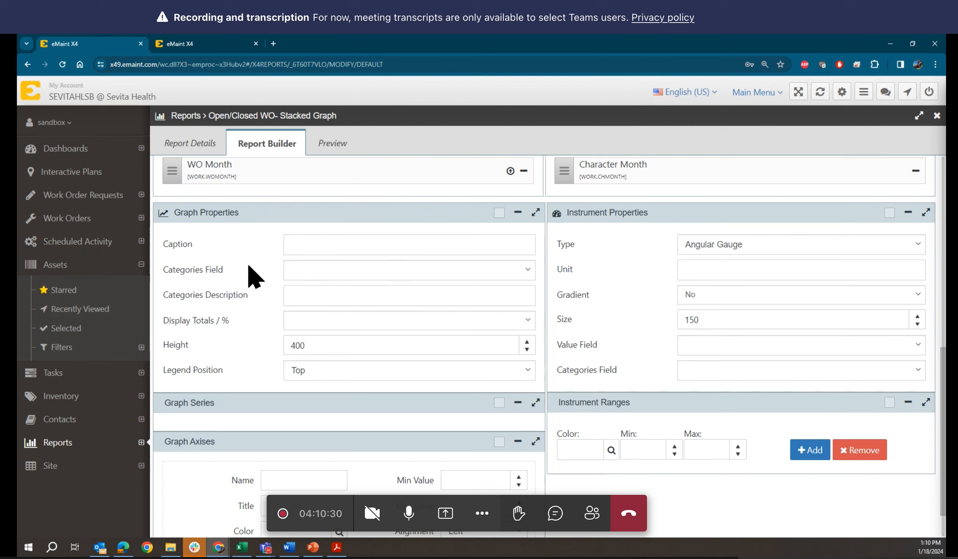
{"action": "left_click", "coordinate": [308, 243]}
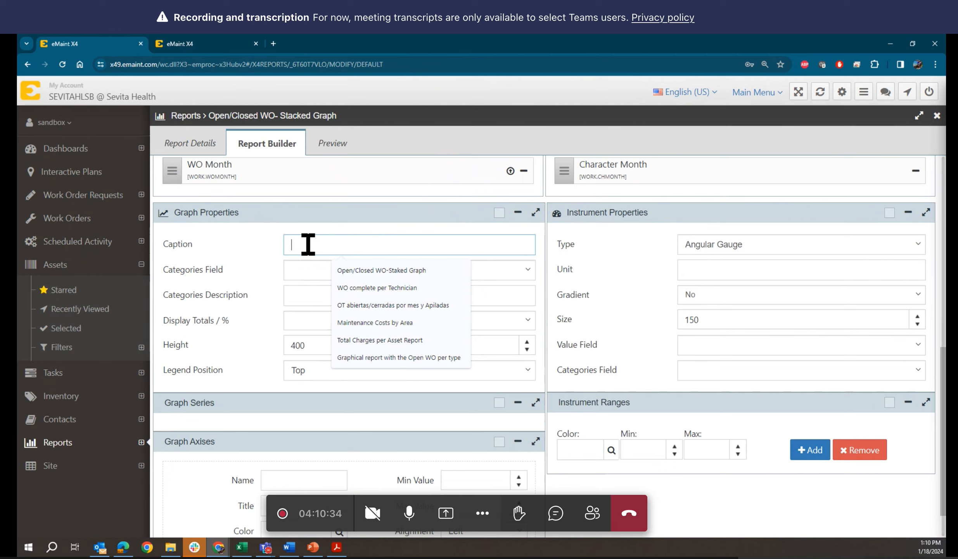
{"action": "left_click", "coordinate": [349, 270]}
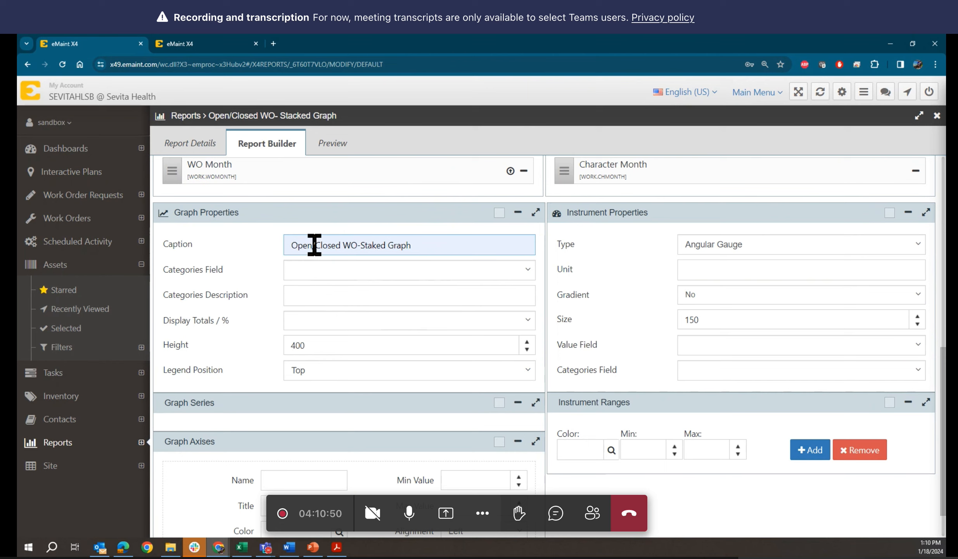
{"action": "left_click", "coordinate": [306, 273]}
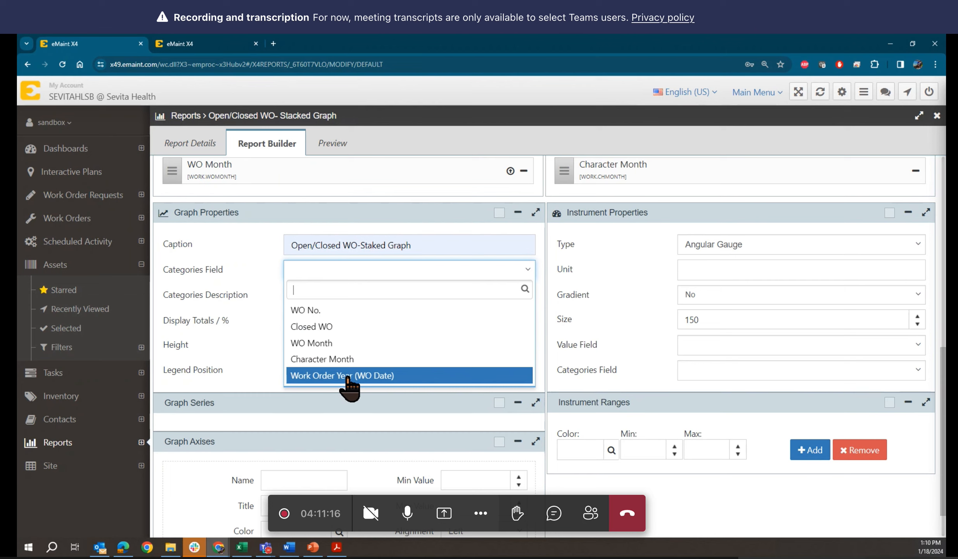
{"action": "left_click", "coordinate": [341, 359]}
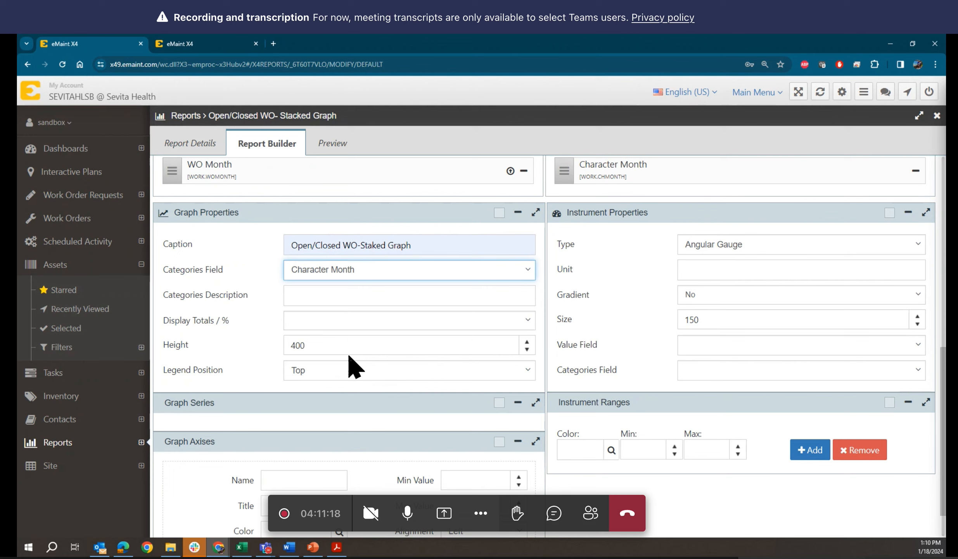
Step: Set the graph's categories description to "Month" and turn on the display of totals and percentages
{"action": "left_click", "coordinate": [322, 295]}
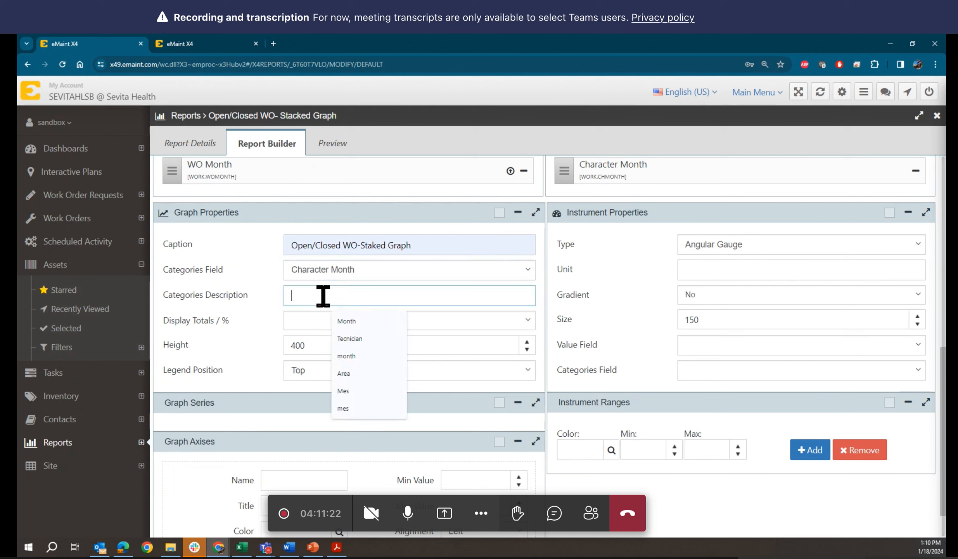
{"action": "type", "text": "mO"}
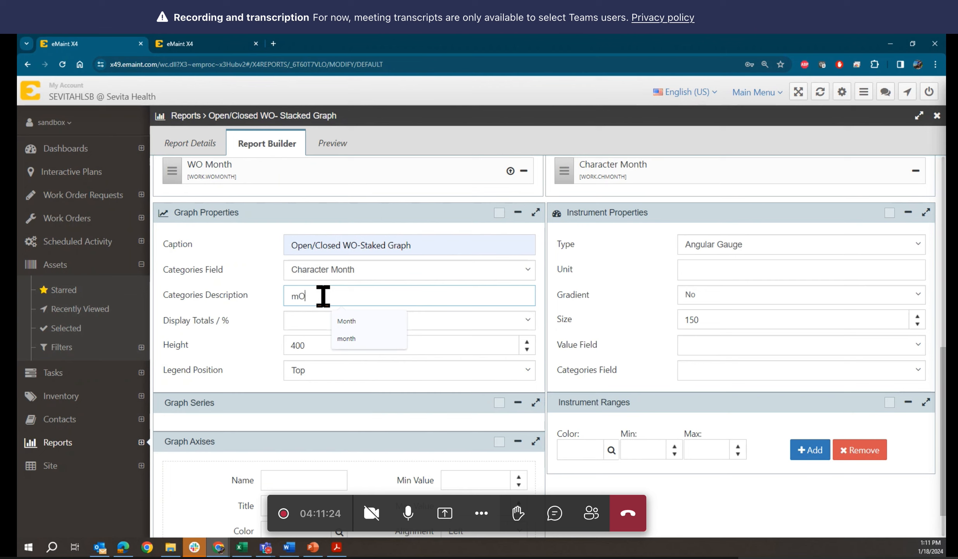
{"action": "type", "text": "NTH"}
{"action": "left_click", "coordinate": [347, 330]}
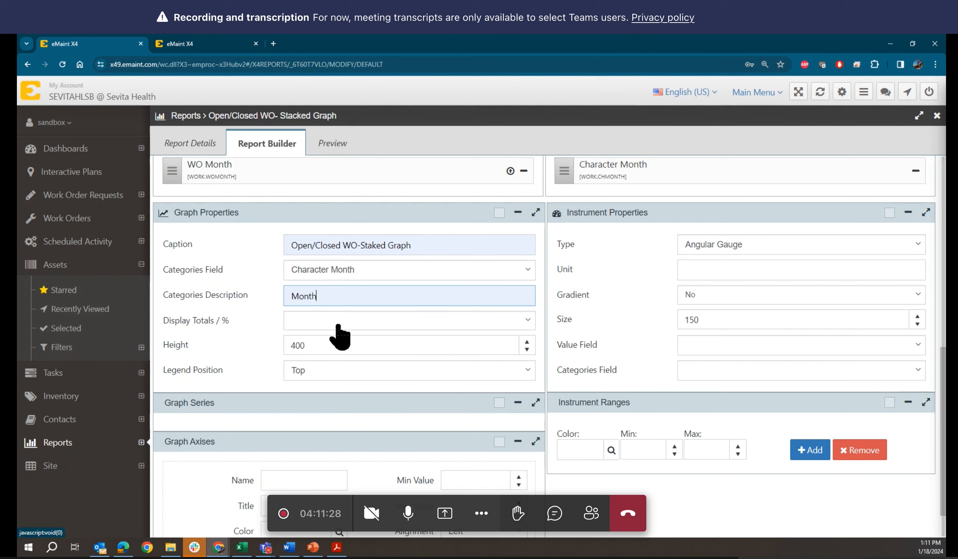
{"action": "left_click", "coordinate": [312, 323]}
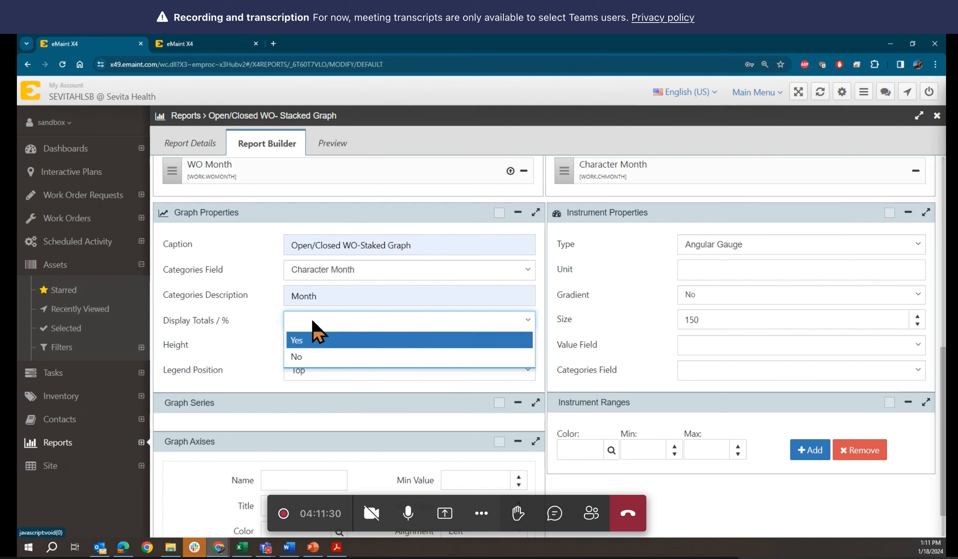
{"action": "left_click", "coordinate": [302, 336]}
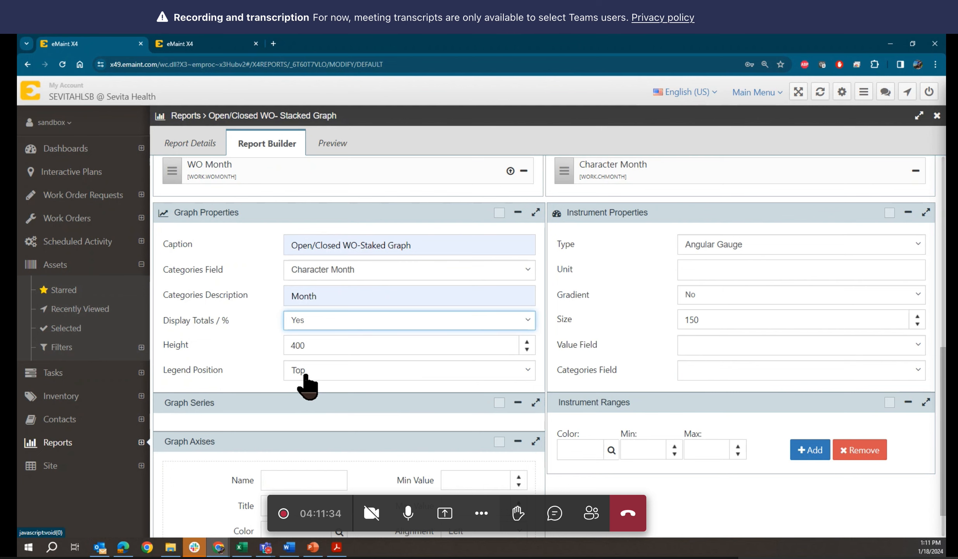
Step: Examine the report builder sections from the selected tables and filter down to the Graph Series and Graph Axises areas
{"action": "scroll", "coordinate": [231, 342], "scroll_direction": "down", "scroll_amount": 1}
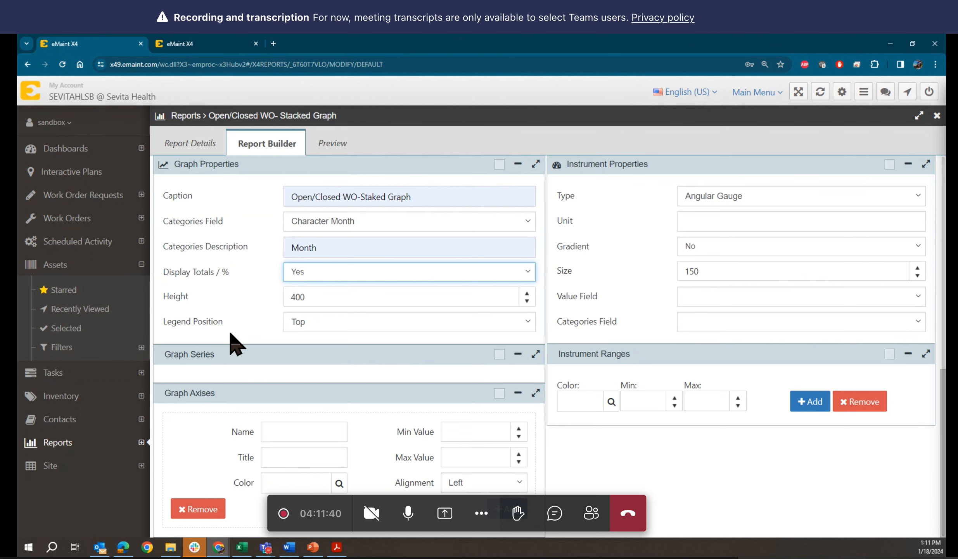
{"action": "scroll", "coordinate": [234, 342], "scroll_direction": "up", "scroll_amount": 3}
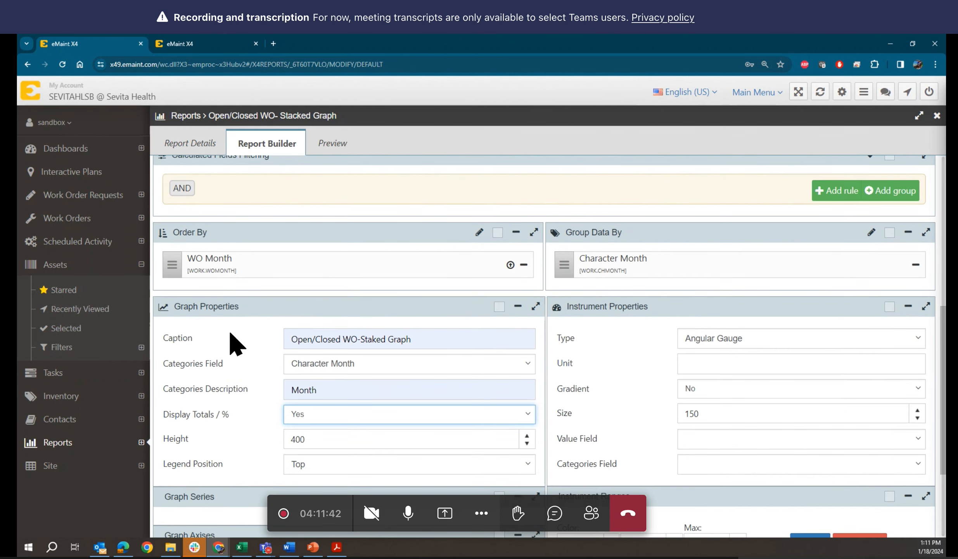
{"action": "scroll", "coordinate": [234, 342], "scroll_direction": "down", "scroll_amount": 1}
{"action": "scroll", "coordinate": [234, 342], "scroll_direction": "up", "scroll_amount": 1}
{"action": "scroll", "coordinate": [235, 342], "scroll_direction": "down", "scroll_amount": 1}
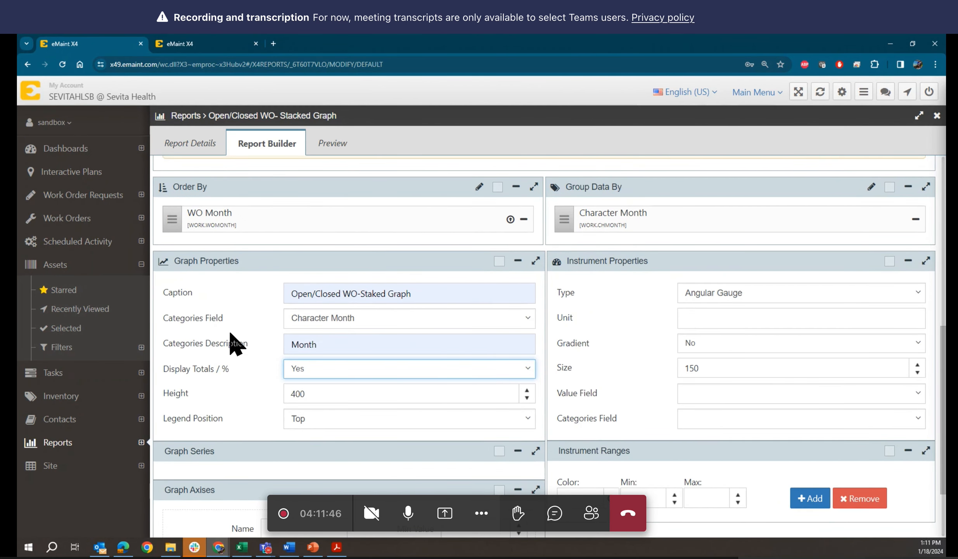
{"action": "scroll", "coordinate": [235, 342], "scroll_direction": "up", "scroll_amount": 5}
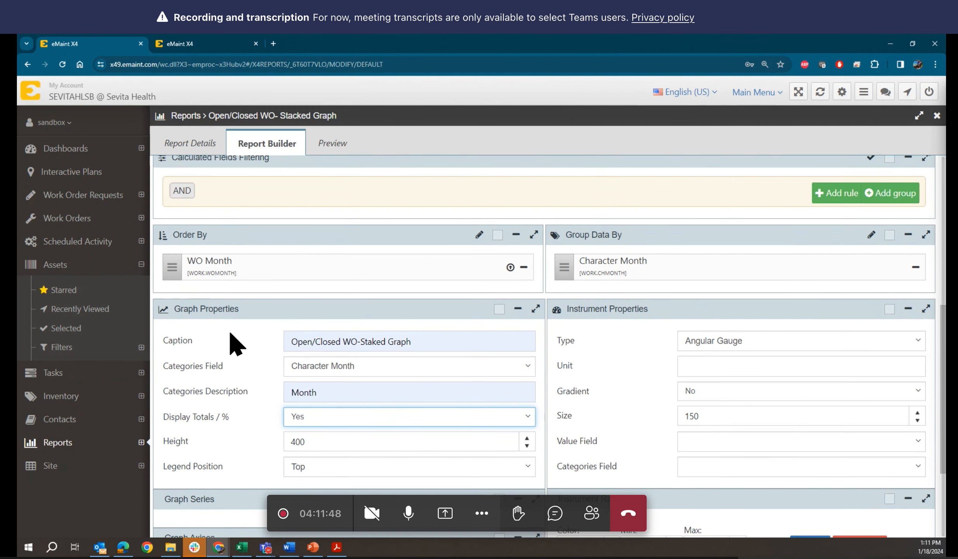
{"action": "scroll", "coordinate": [235, 342], "scroll_direction": "up", "scroll_amount": 3}
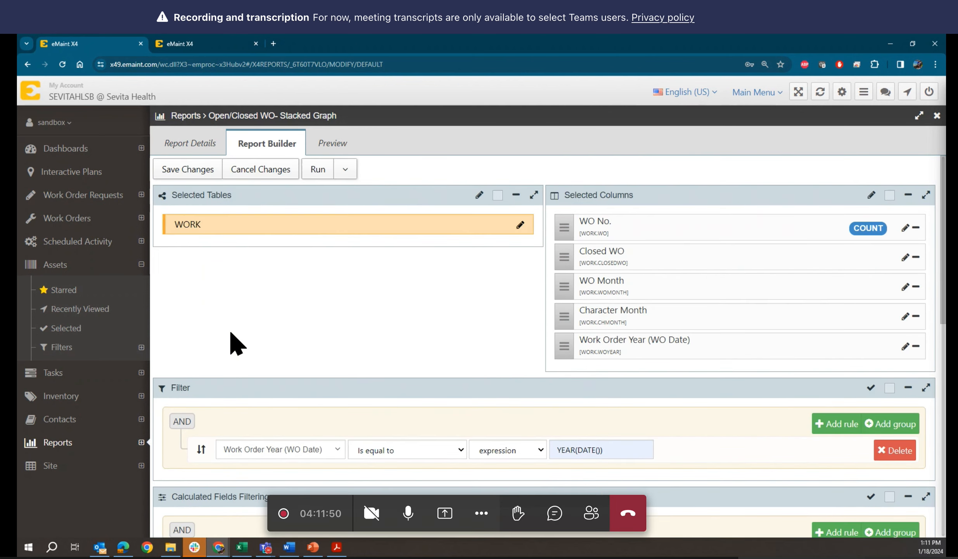
{"action": "scroll", "coordinate": [235, 343], "scroll_direction": "down", "scroll_amount": 9}
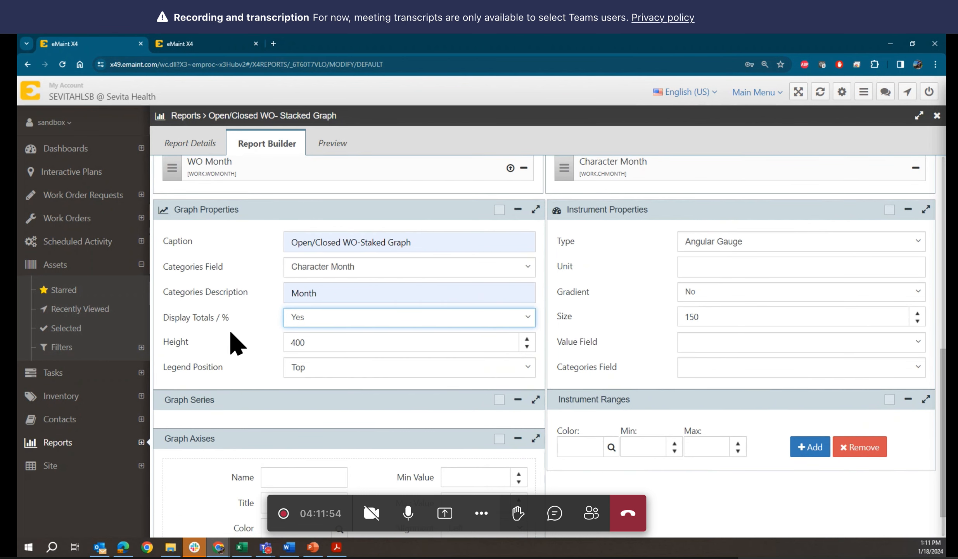
{"action": "scroll", "coordinate": [235, 343], "scroll_direction": "down", "scroll_amount": 1}
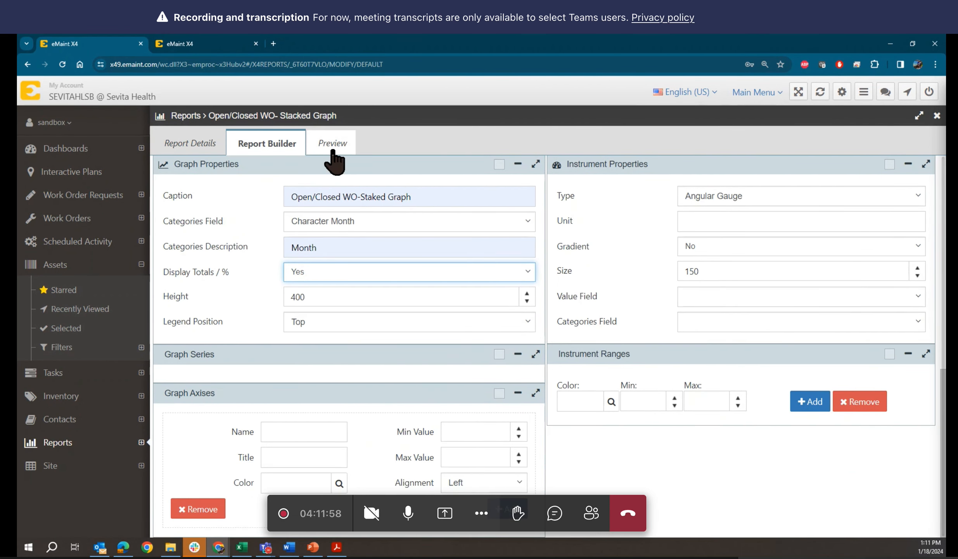
Step: Save the report changes and reopen the report for editing
{"action": "scroll", "coordinate": [242, 291], "scroll_direction": "up", "scroll_amount": 10}
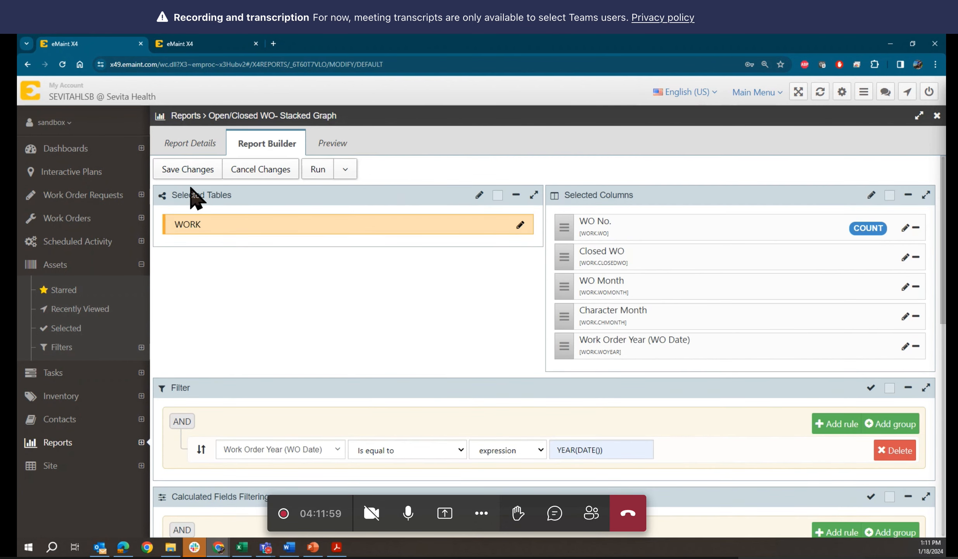
{"action": "left_click", "coordinate": [183, 171]}
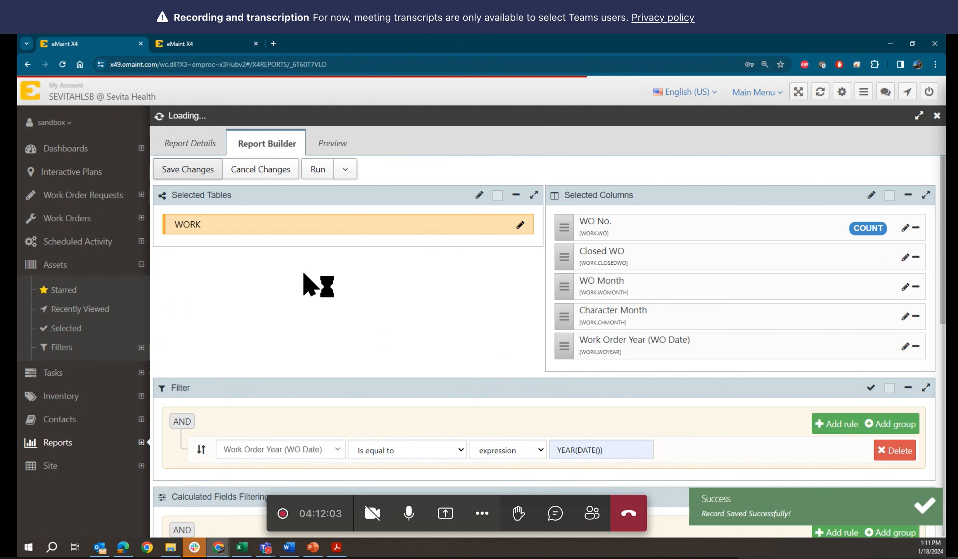
{"action": "left_click", "coordinate": [223, 171]}
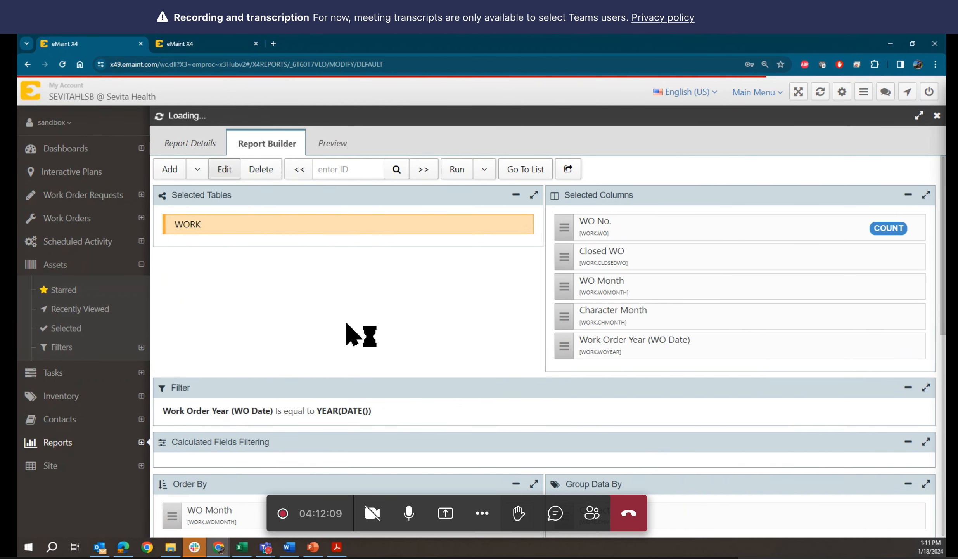
Step: Set the first graph series' values field to WO No. with the values description "WO Created"
{"action": "scroll", "coordinate": [347, 334], "scroll_direction": "down", "scroll_amount": 5}
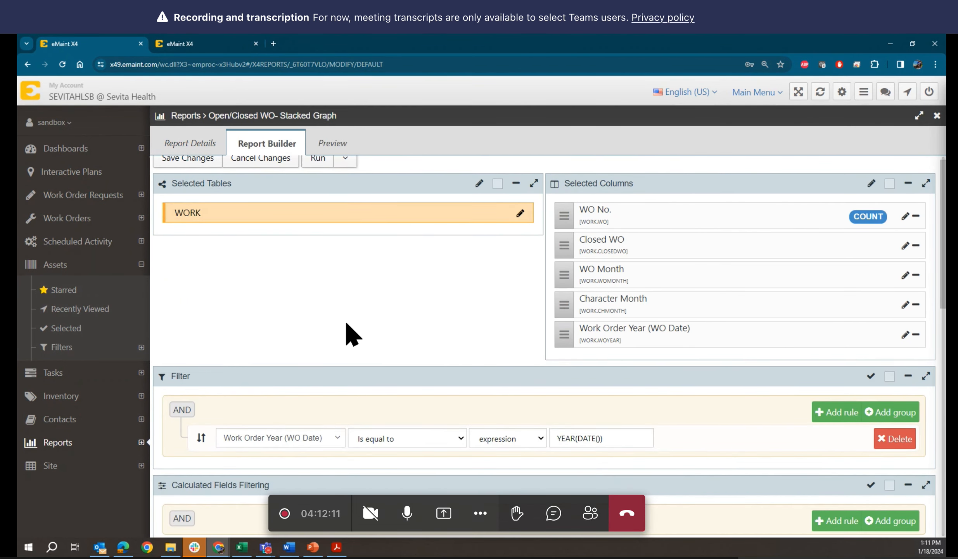
{"action": "scroll", "coordinate": [346, 334], "scroll_direction": "down", "scroll_amount": 7}
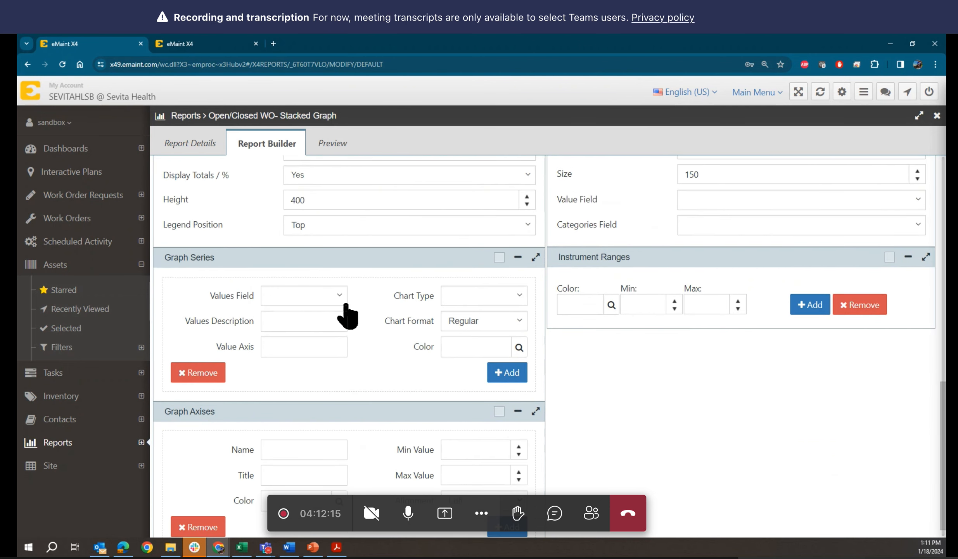
{"action": "scroll", "coordinate": [362, 316], "scroll_direction": "up", "scroll_amount": 3}
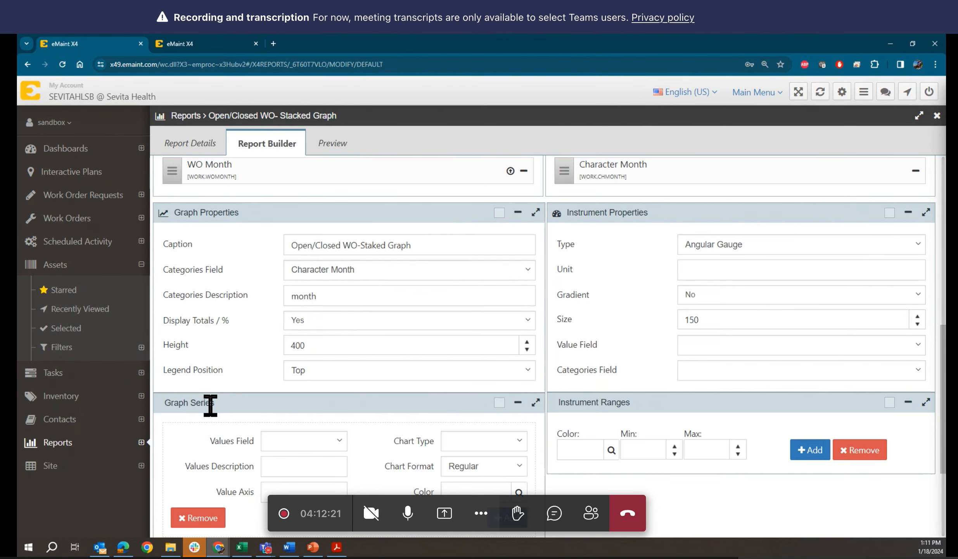
{"action": "scroll", "coordinate": [210, 403], "scroll_direction": "down", "scroll_amount": 3}
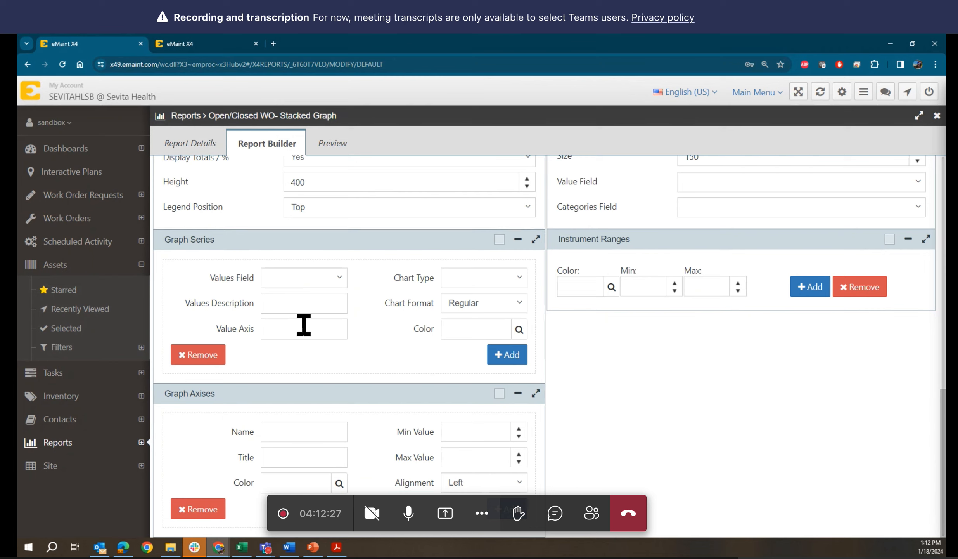
{"action": "left_click", "coordinate": [338, 283]}
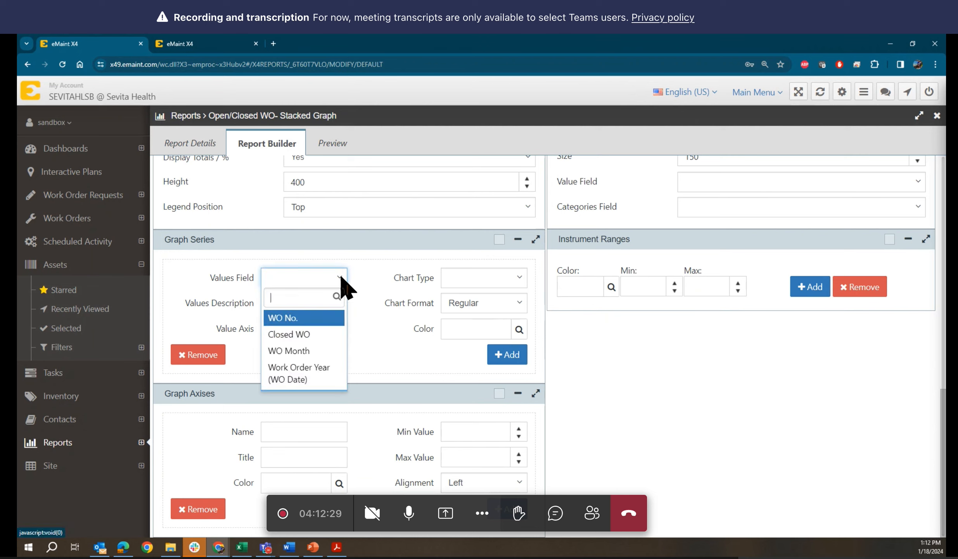
{"action": "left_click", "coordinate": [298, 318]}
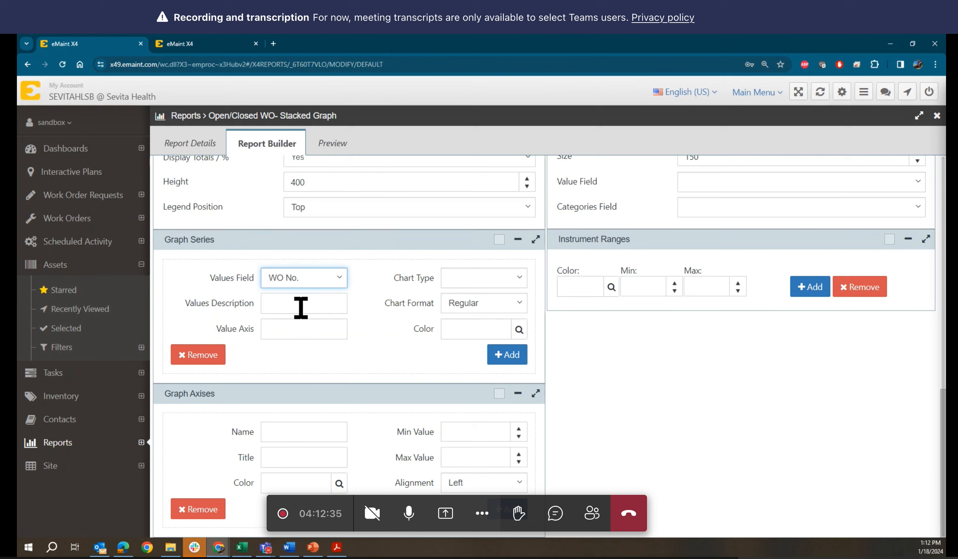
{"action": "left_click", "coordinate": [301, 306]}
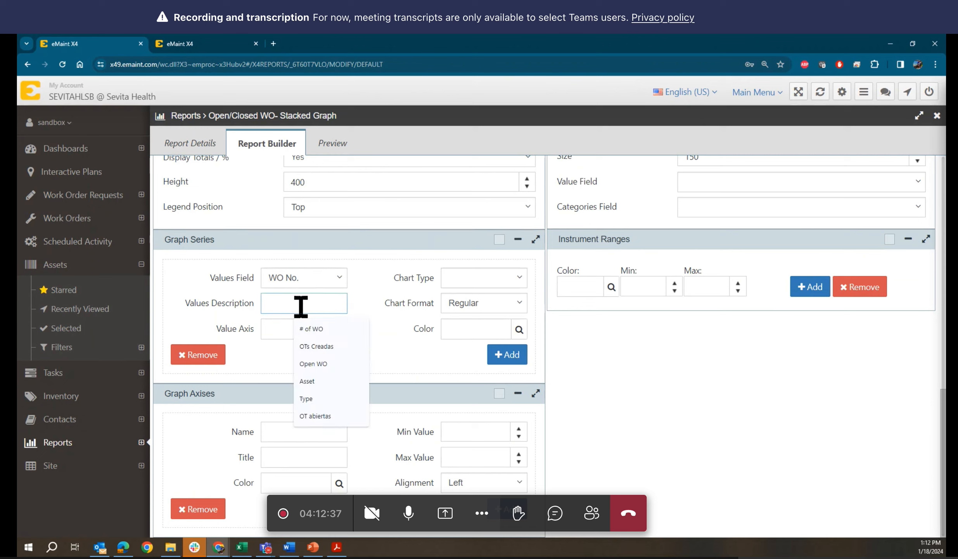
{"action": "type", "text": "w"}
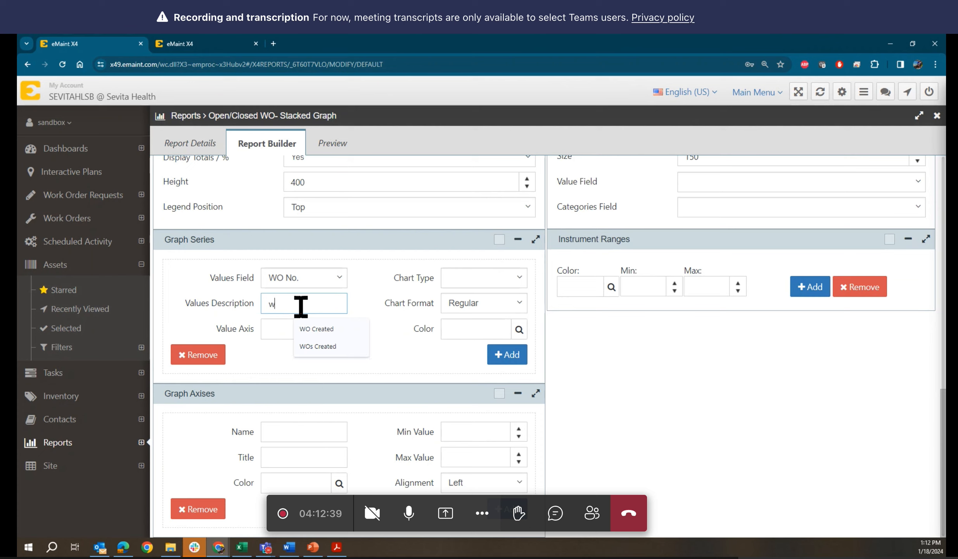
{"action": "type", "text": "o"}
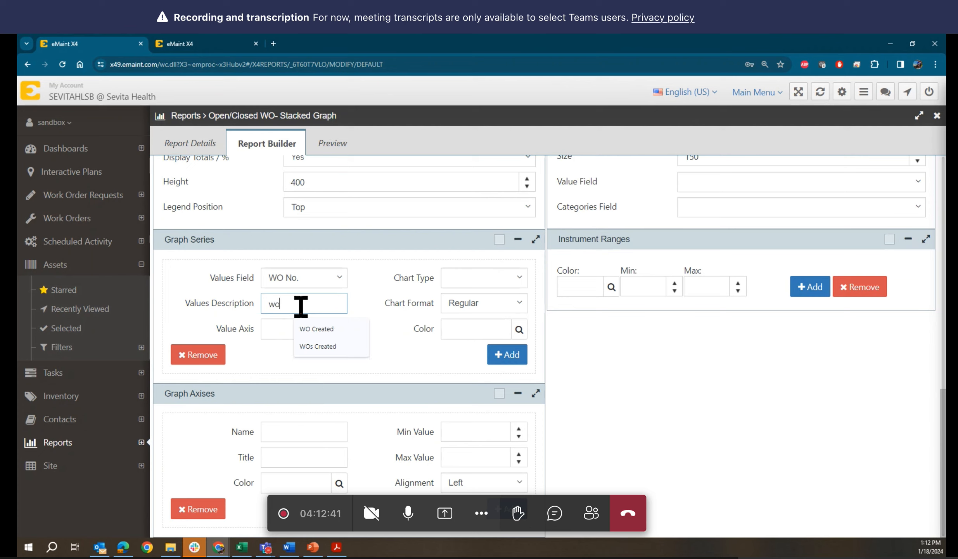
{"action": "key", "text": "BackSpace"}
{"action": "key", "text": "BackSpace"}
{"action": "type", "text": "WO "}
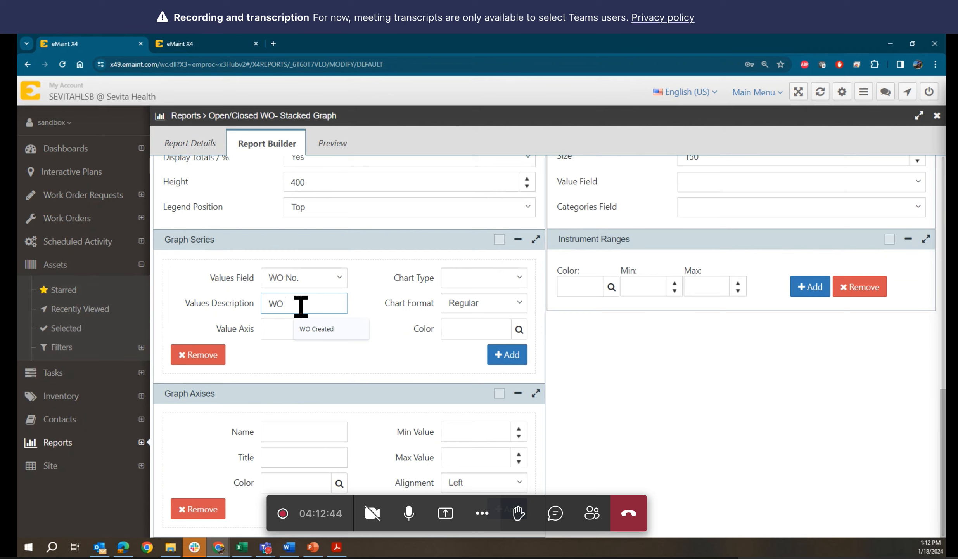
{"action": "type", "text": "Created"}
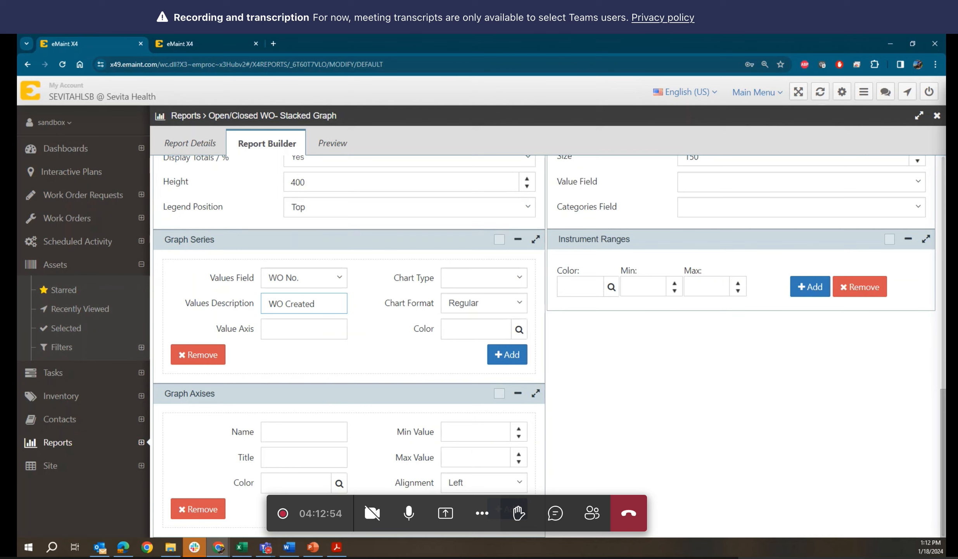
Step: Give the WO Created series the Column chart type and the Stacked chart format
{"action": "left_click", "coordinate": [507, 289]}
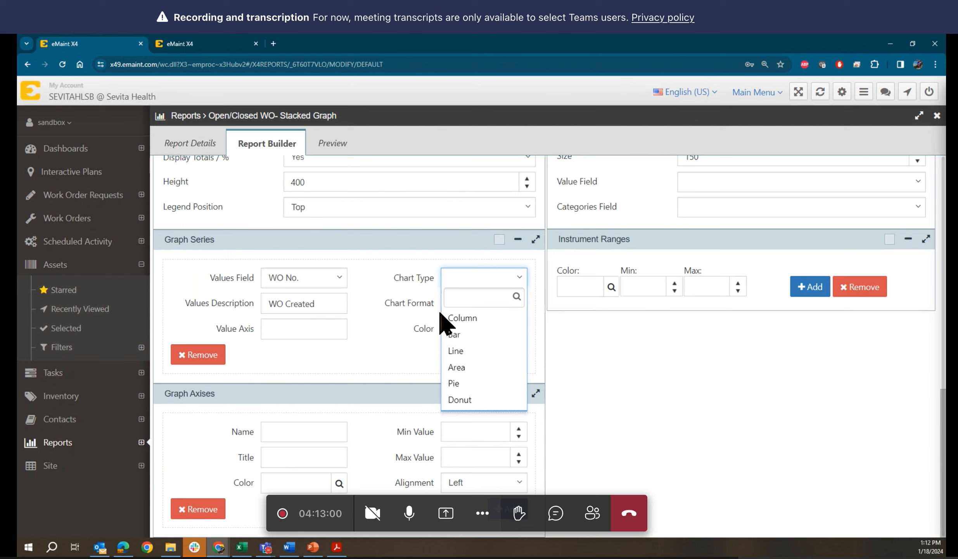
{"action": "left_click", "coordinate": [458, 318]}
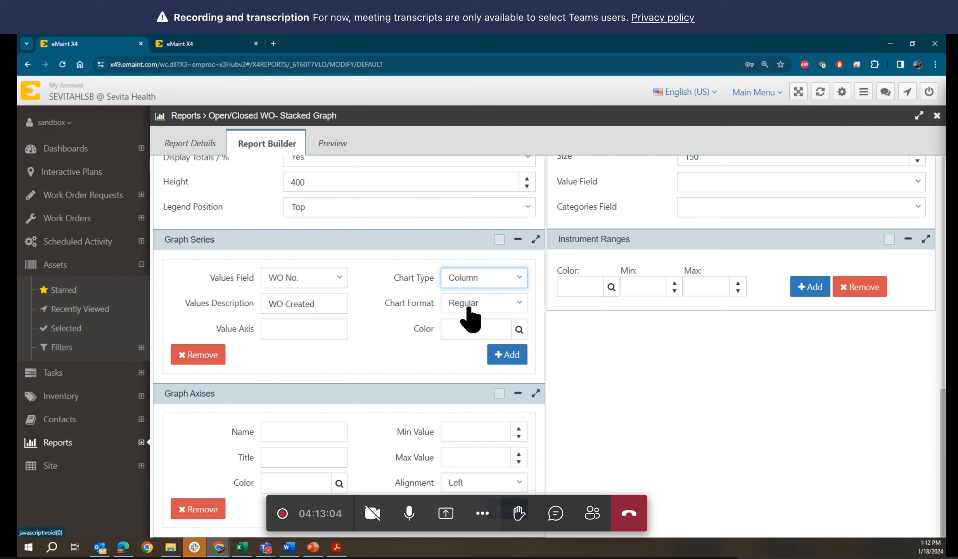
{"action": "left_click", "coordinate": [469, 308]}
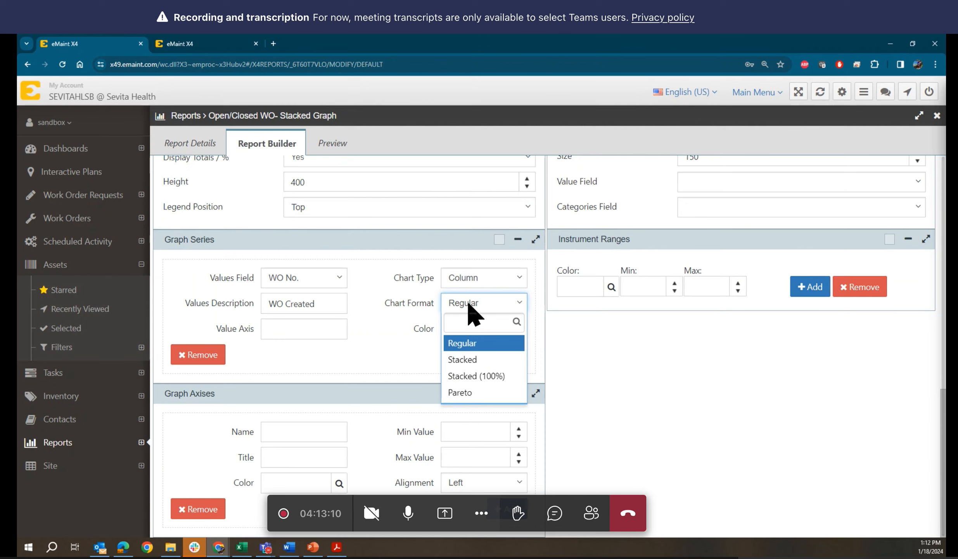
{"action": "left_click", "coordinate": [464, 361]}
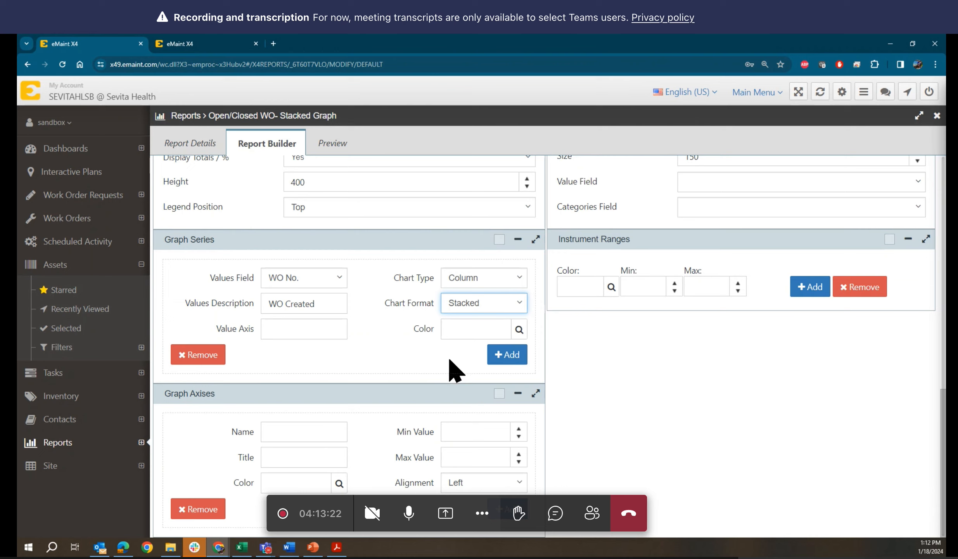
Step: Add a second graph series using the Closed WO values field, described as "WOs Closed"
{"action": "left_click", "coordinate": [511, 357]}
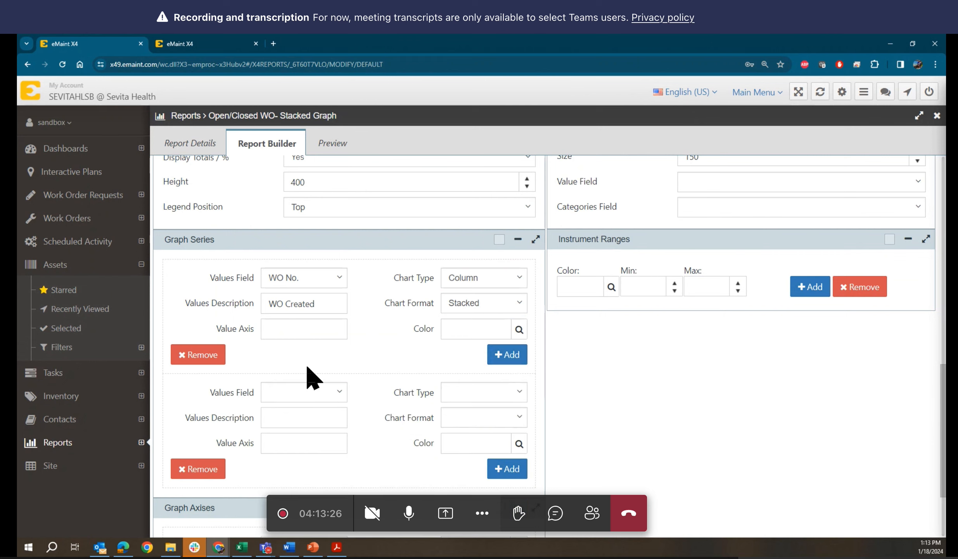
{"action": "left_click", "coordinate": [340, 391]}
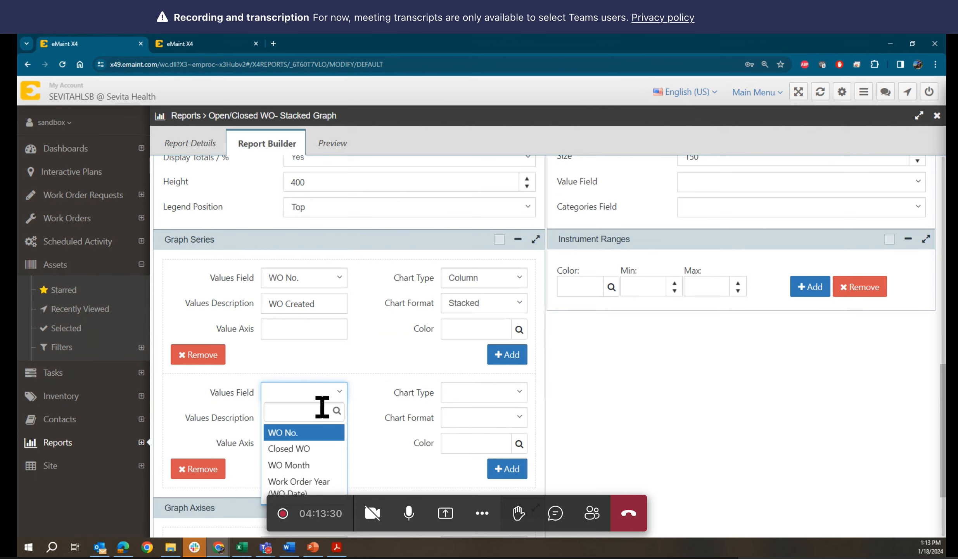
{"action": "left_click", "coordinate": [307, 450]}
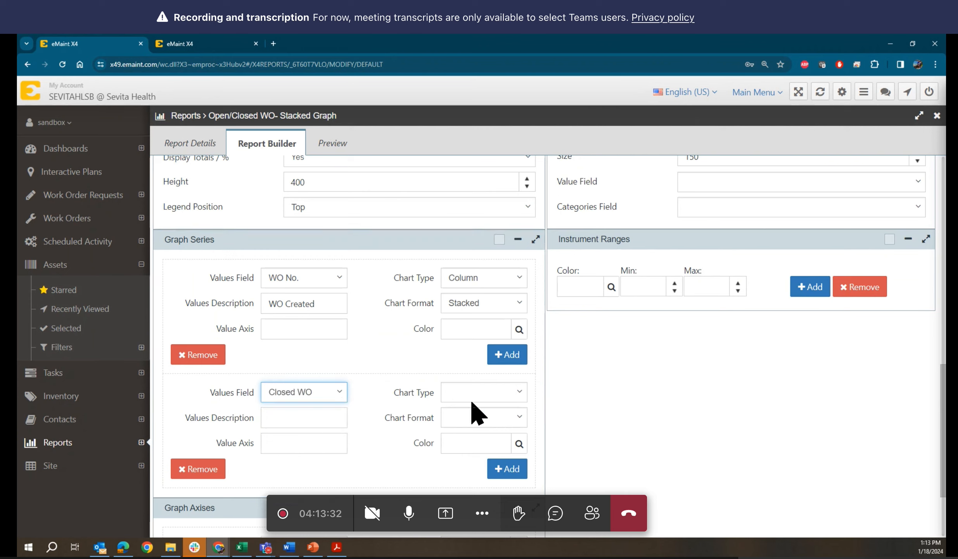
{"action": "left_click", "coordinate": [302, 418]}
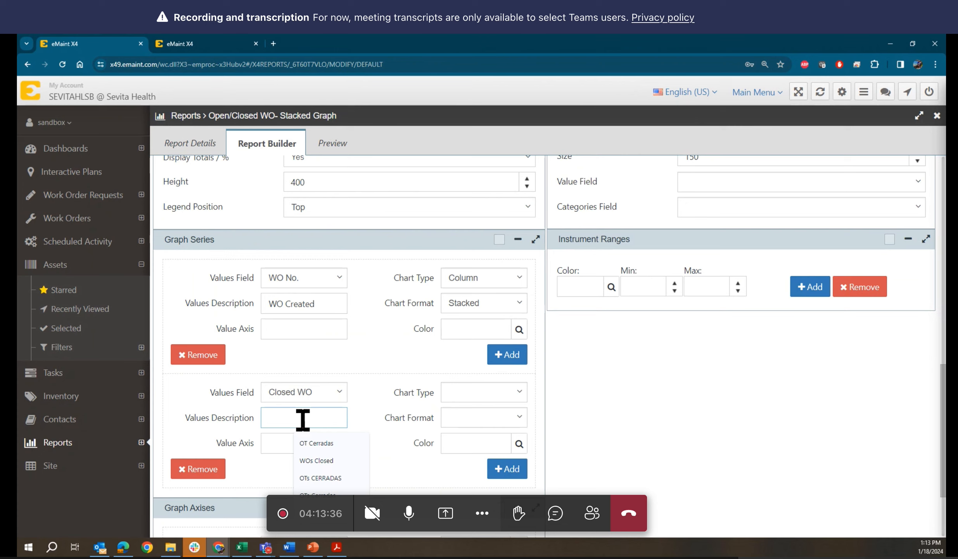
{"action": "type", "text": "WOs Closed"}
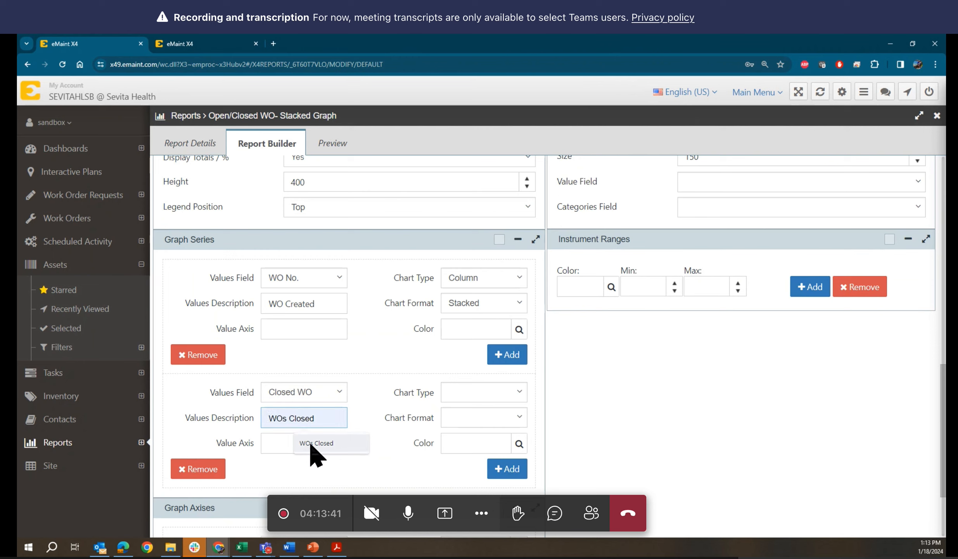
Step: Give the WOs Closed series the Column chart type and the Stacked chart format
{"action": "left_click", "coordinate": [308, 446]}
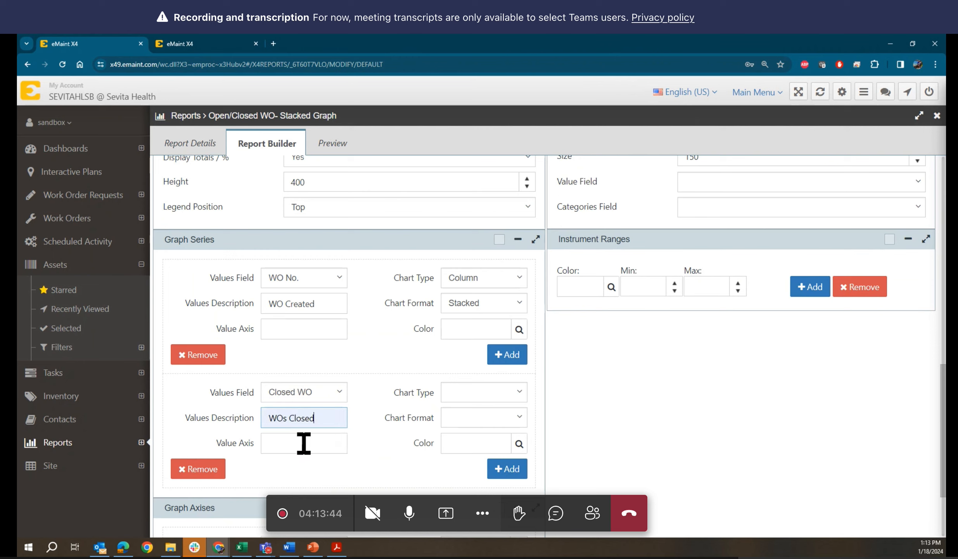
{"action": "left_click", "coordinate": [467, 392]}
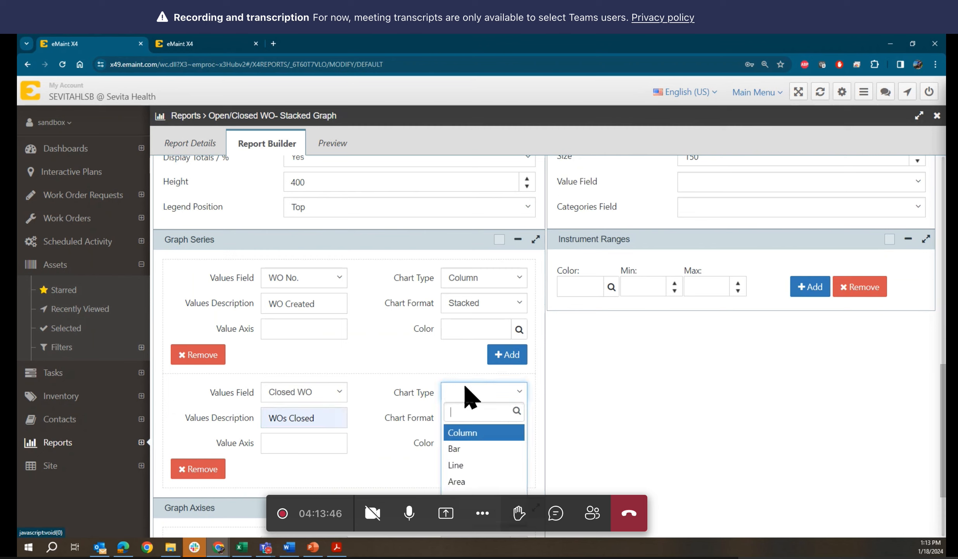
{"action": "left_click", "coordinate": [471, 433]}
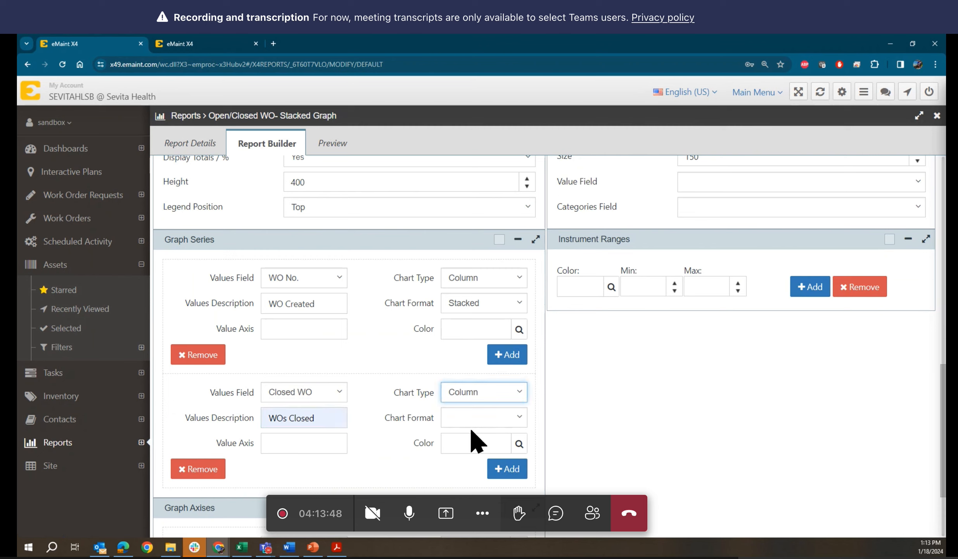
{"action": "left_click", "coordinate": [469, 418]}
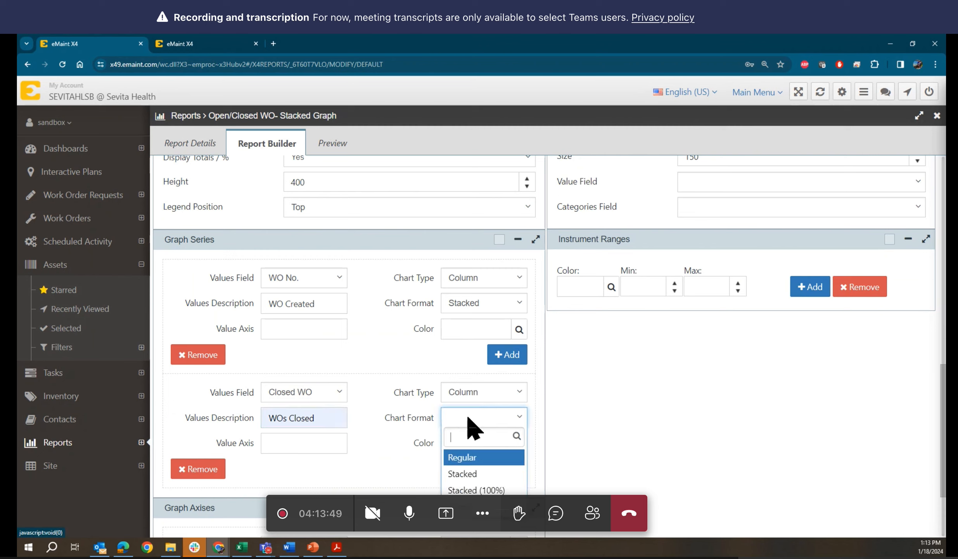
{"action": "left_click", "coordinate": [462, 473]}
{"action": "scroll", "coordinate": [384, 460], "scroll_direction": "up", "scroll_amount": 1}
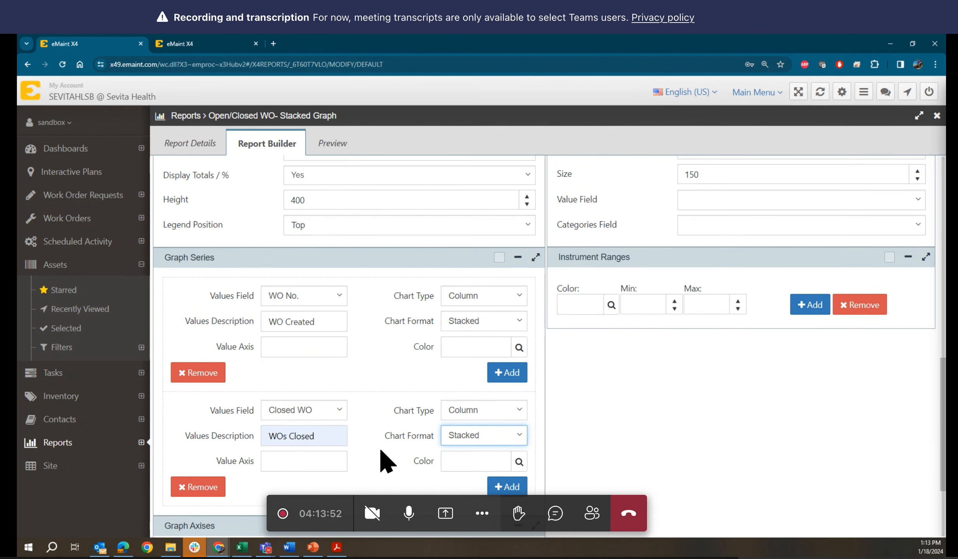
Step: Run the report as a graph and inspect the created and closed work order totals in the monthly columns
{"action": "scroll", "coordinate": [384, 462], "scroll_direction": "up", "scroll_amount": 10}
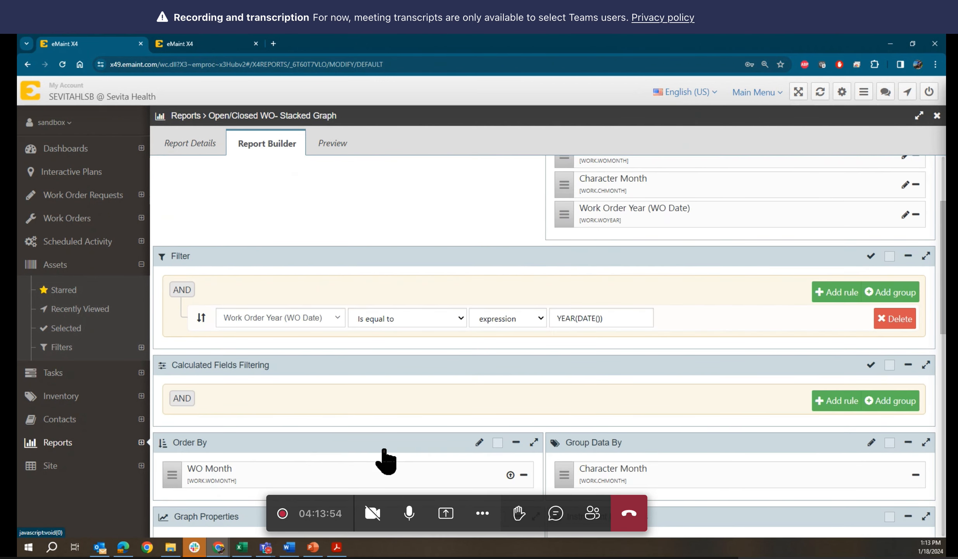
{"action": "scroll", "coordinate": [386, 462], "scroll_direction": "down", "scroll_amount": 10}
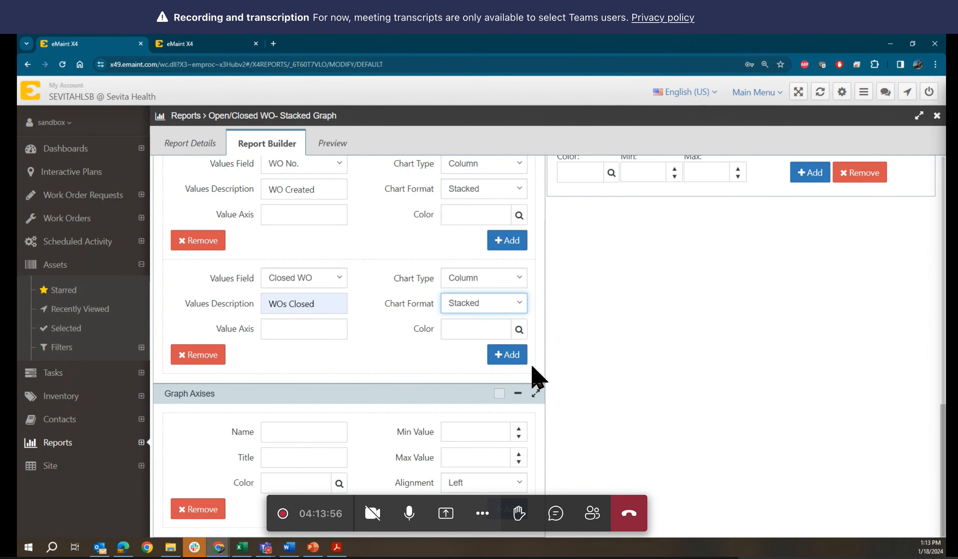
{"action": "scroll", "coordinate": [532, 374], "scroll_direction": "up", "scroll_amount": 5}
{"action": "scroll", "coordinate": [537, 374], "scroll_direction": "up", "scroll_amount": 10}
{"action": "left_click", "coordinate": [318, 169]}
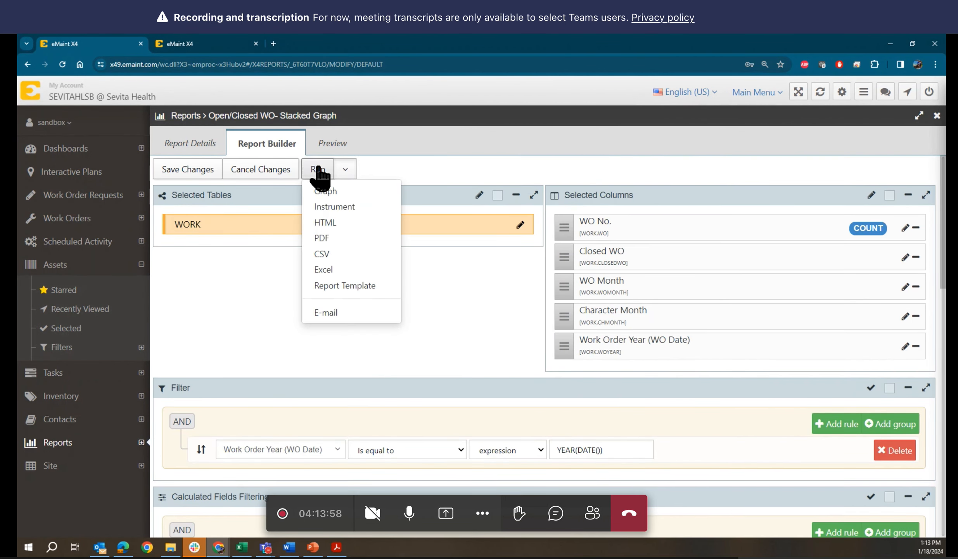
{"action": "left_click", "coordinate": [322, 191]}
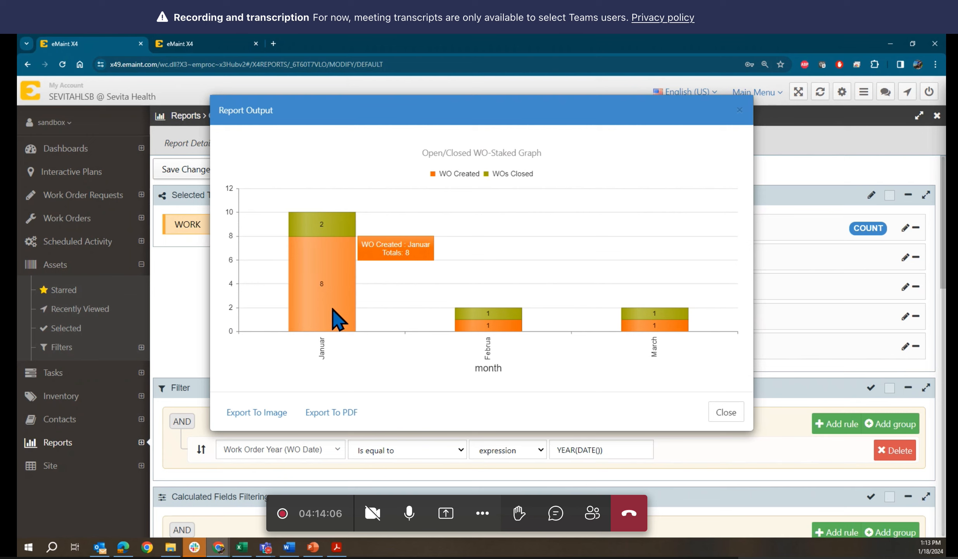
{"action": "mouse_move", "coordinate": [335, 229]}
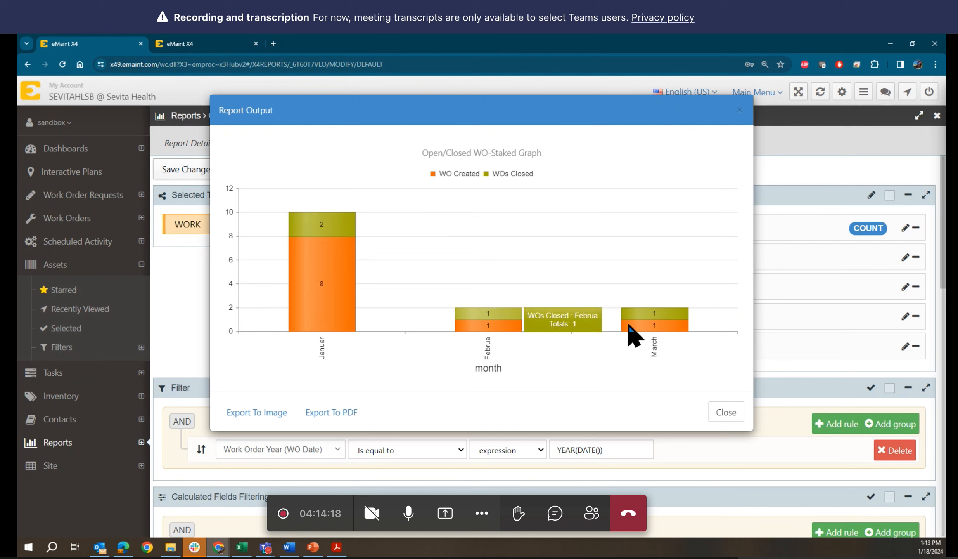
Step: Open the full work orders list in the other browser tab and sort it by WO Date in ascending order
{"action": "left_click", "coordinate": [203, 45]}
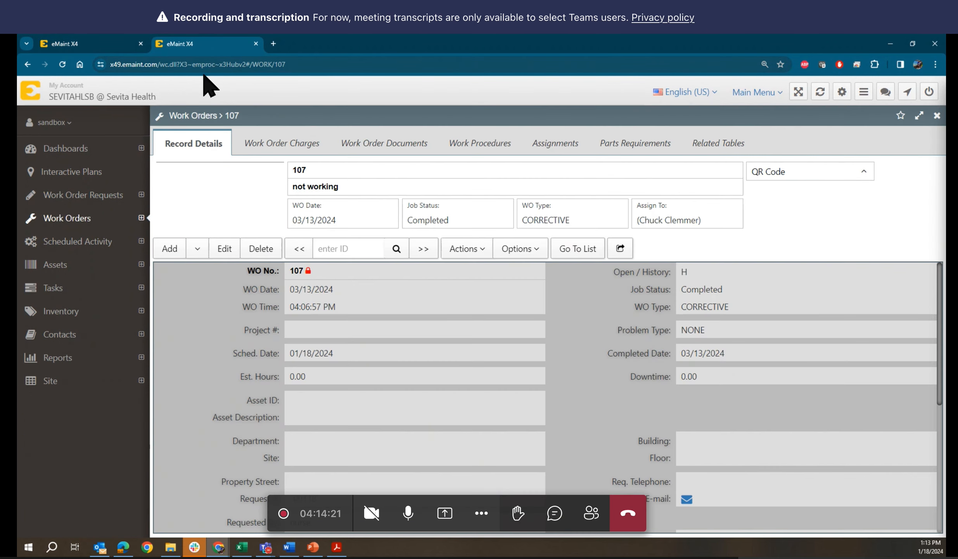
{"action": "left_click", "coordinate": [591, 250]}
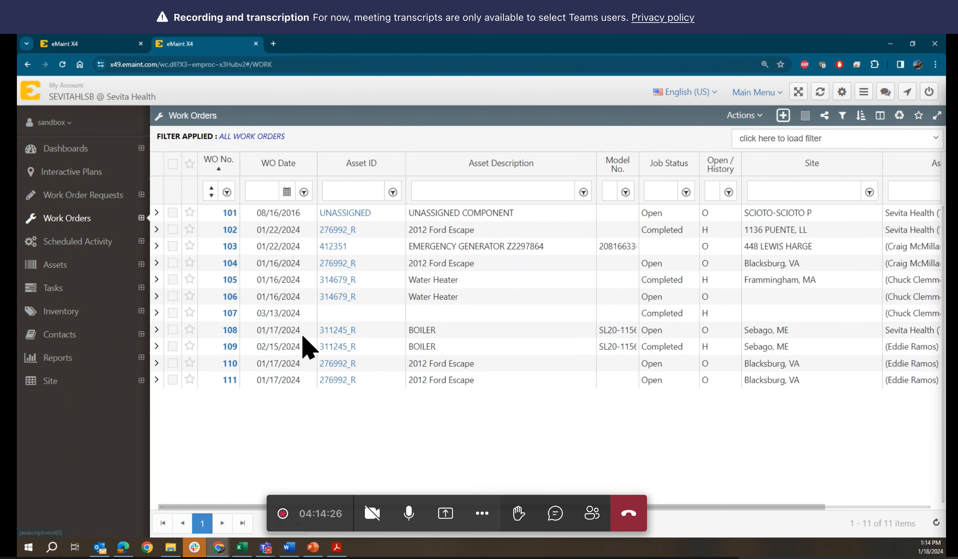
{"action": "left_click", "coordinate": [216, 170]}
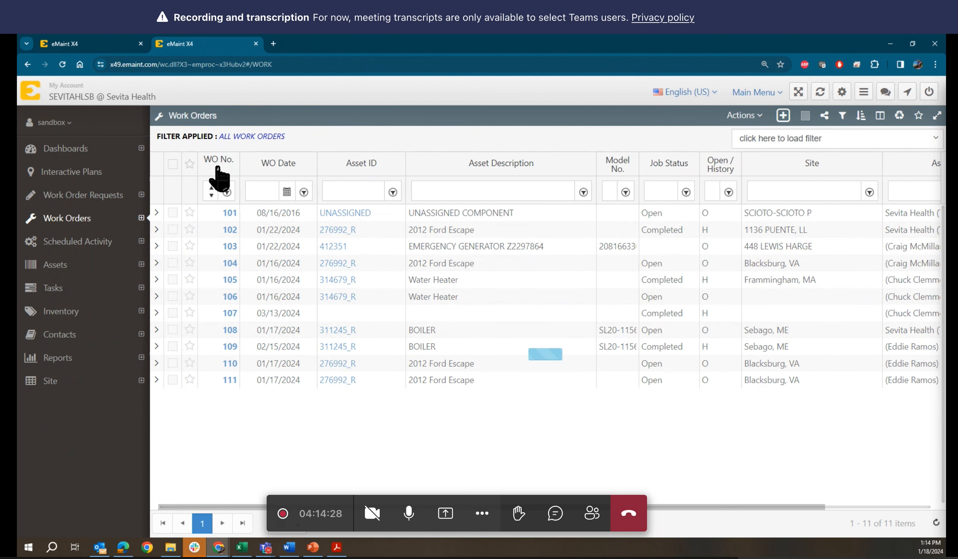
{"action": "left_click", "coordinate": [221, 168]}
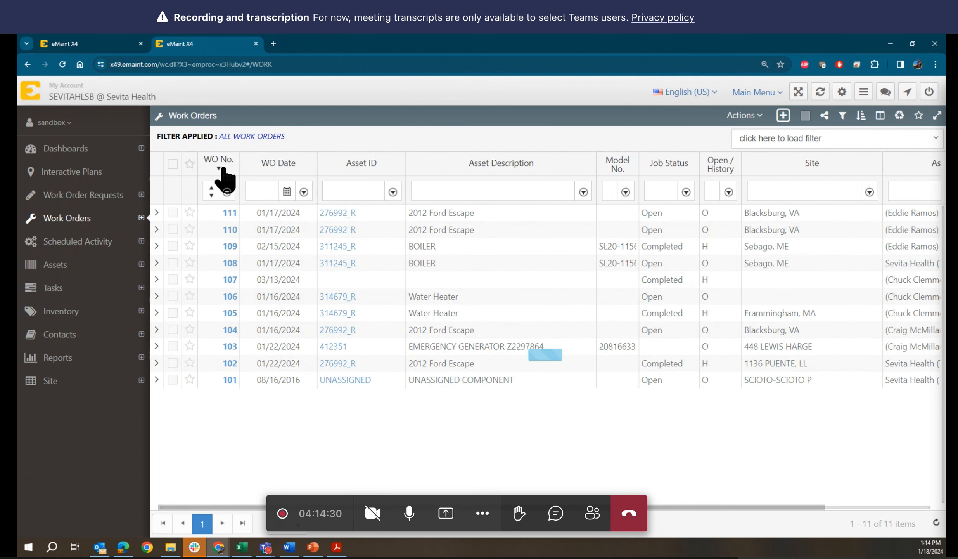
{"action": "left_click", "coordinate": [296, 165]}
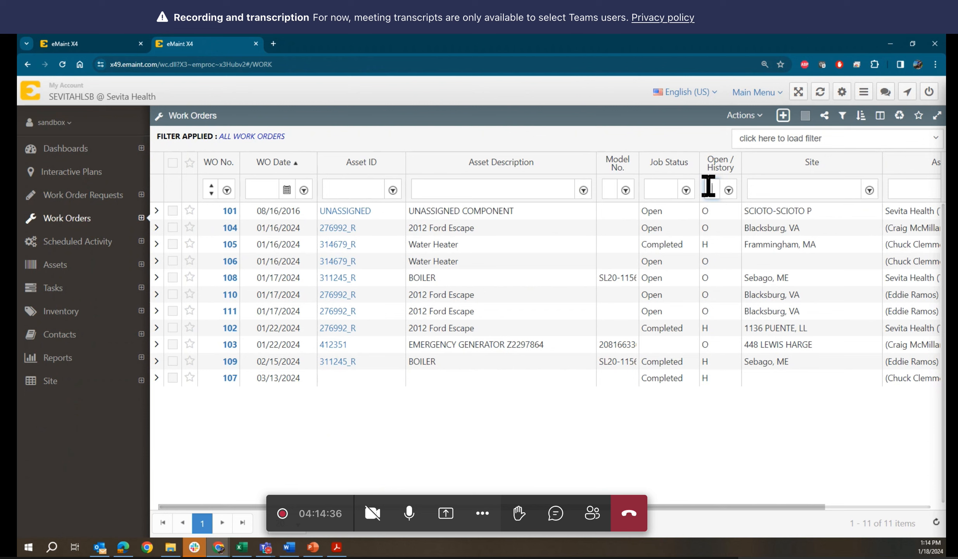
Step: Filter the work orders list to Open / History value H and compare the closed work orders with the report graph
{"action": "left_click", "coordinate": [708, 187]}
{"action": "type", "text": "H"}
{"action": "key", "text": "Return"}
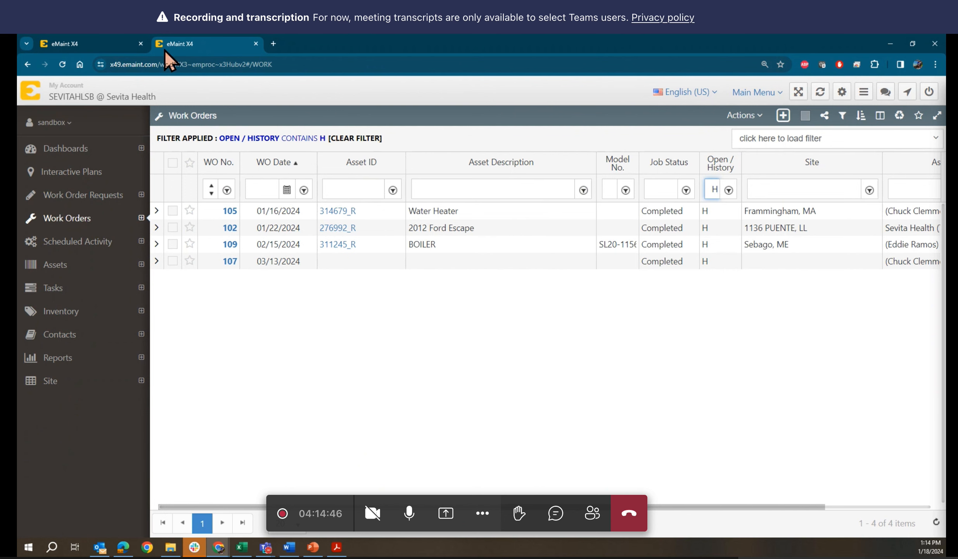
{"action": "left_click", "coordinate": [118, 44]}
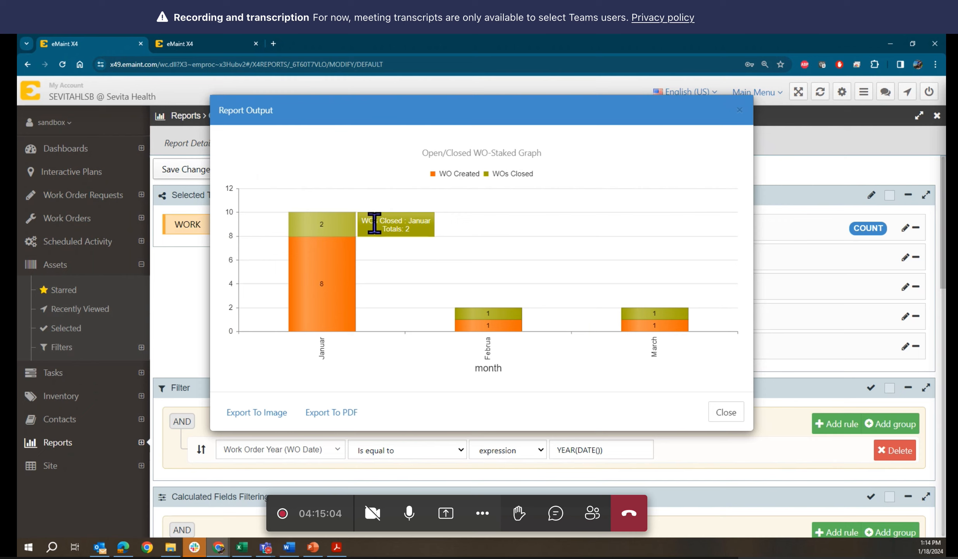
{"action": "left_click", "coordinate": [195, 42]}
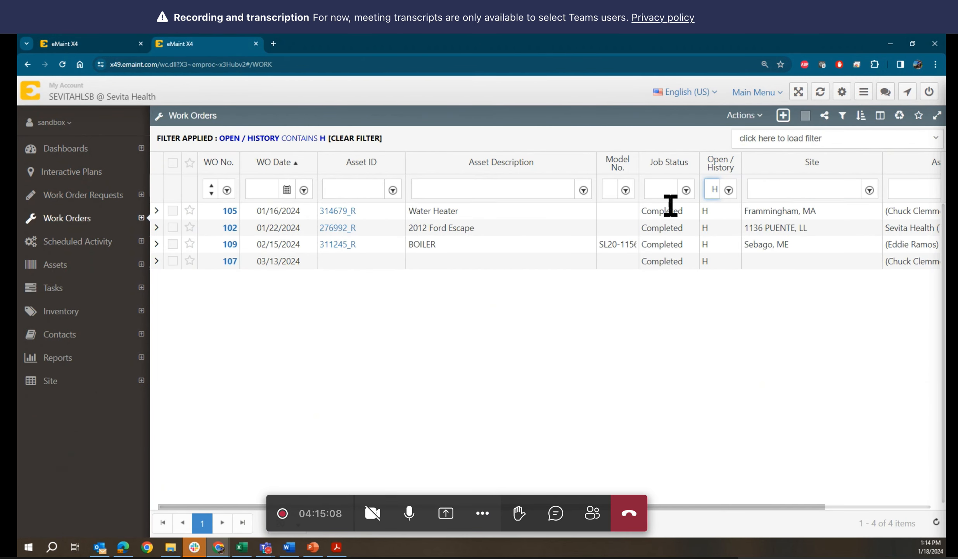
Step: Clear the Open / History filter, check the date of work order 105, and return to the graph output
{"action": "double_click", "coordinate": [708, 190]}
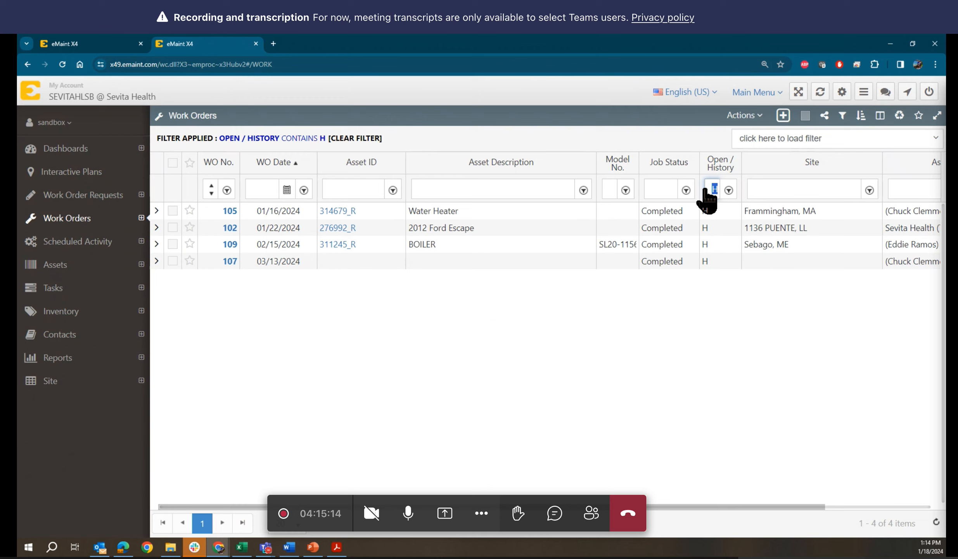
{"action": "key", "text": "BackSpace"}
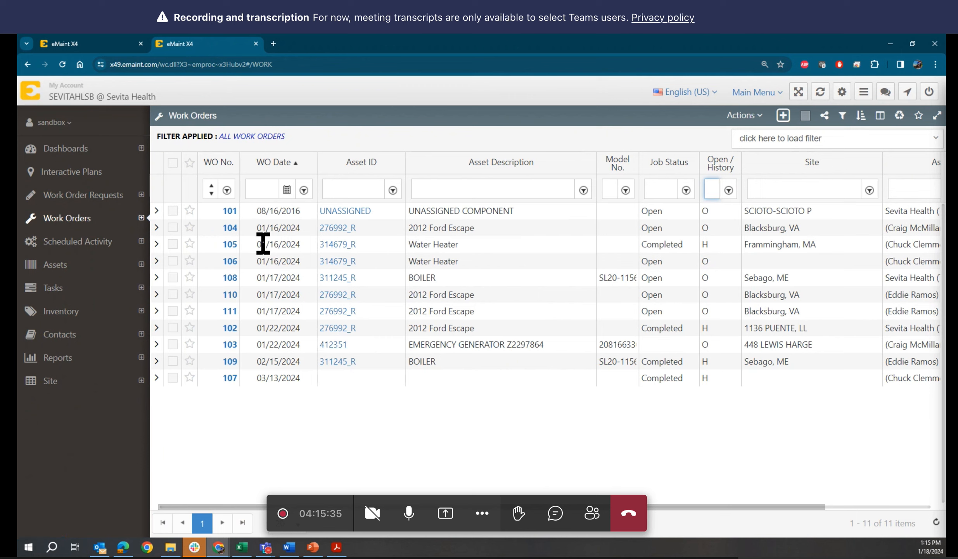
{"action": "left_click_drag", "start_coordinate": [255, 244], "coordinate": [303, 244]}
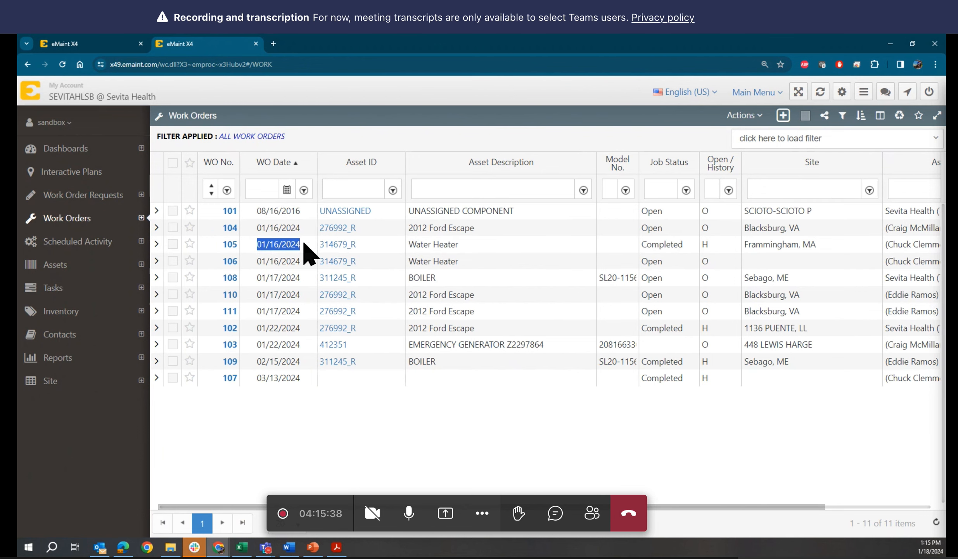
{"action": "left_click", "coordinate": [94, 42]}
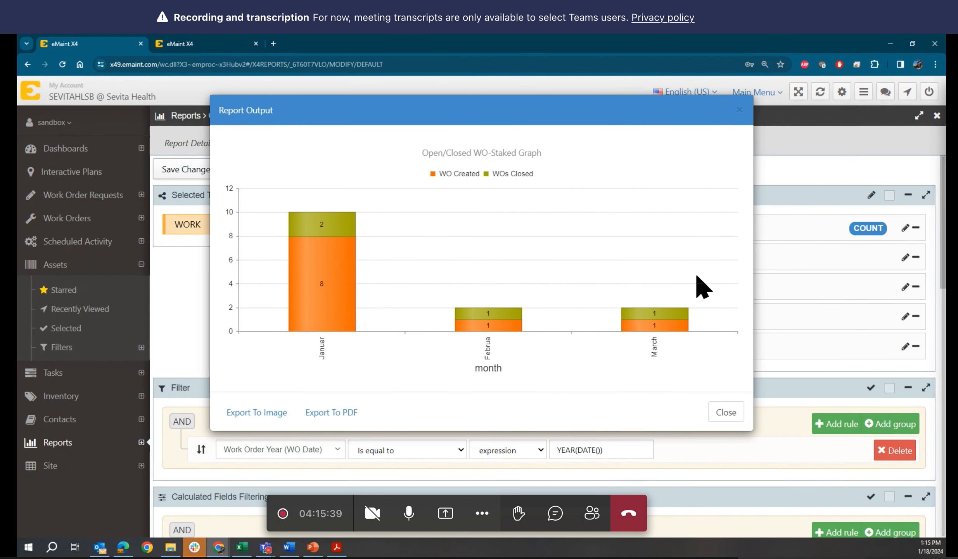
Step: Review the created and closed portions of the January column, and close the report output
{"action": "left_click", "coordinate": [725, 411]}
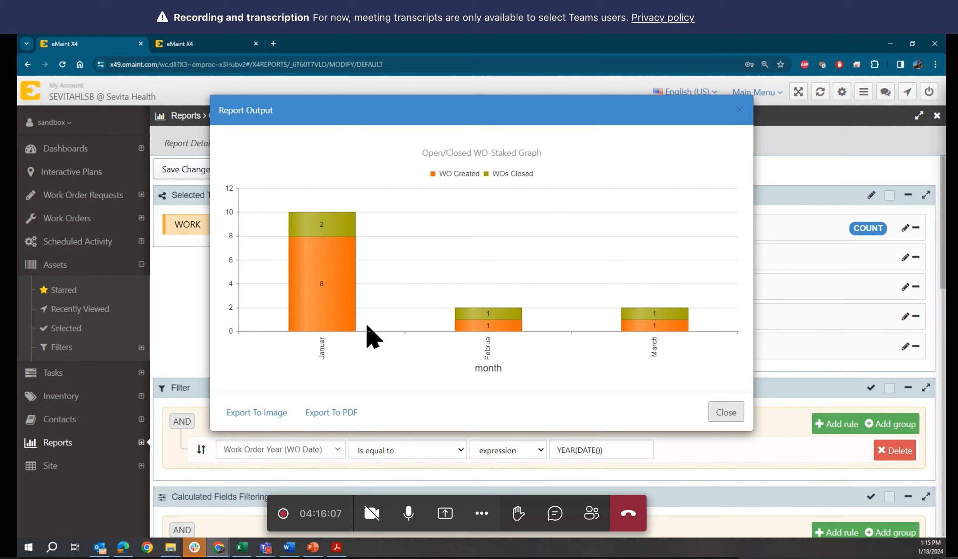
{"action": "mouse_move", "coordinate": [303, 281]}
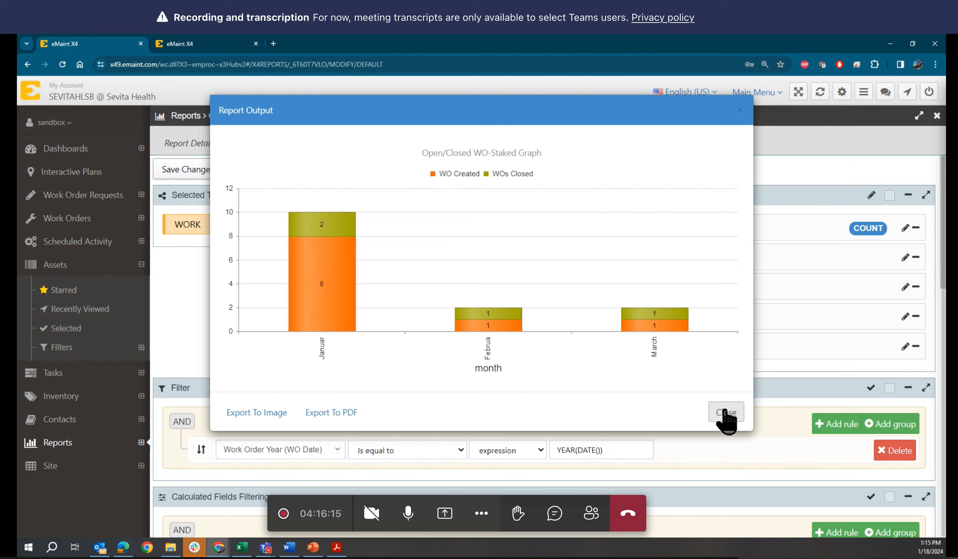
{"action": "mouse_move", "coordinate": [330, 214]}
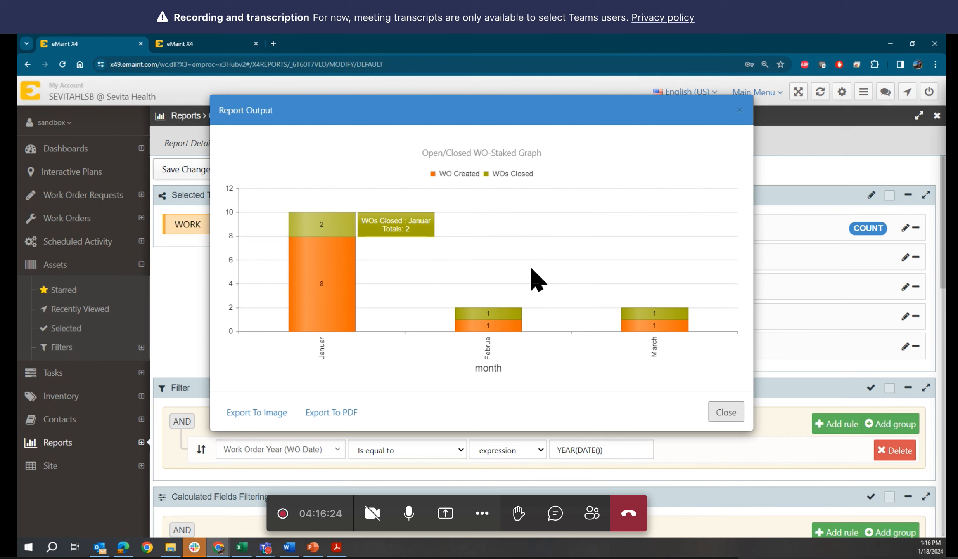
{"action": "left_click", "coordinate": [723, 412]}
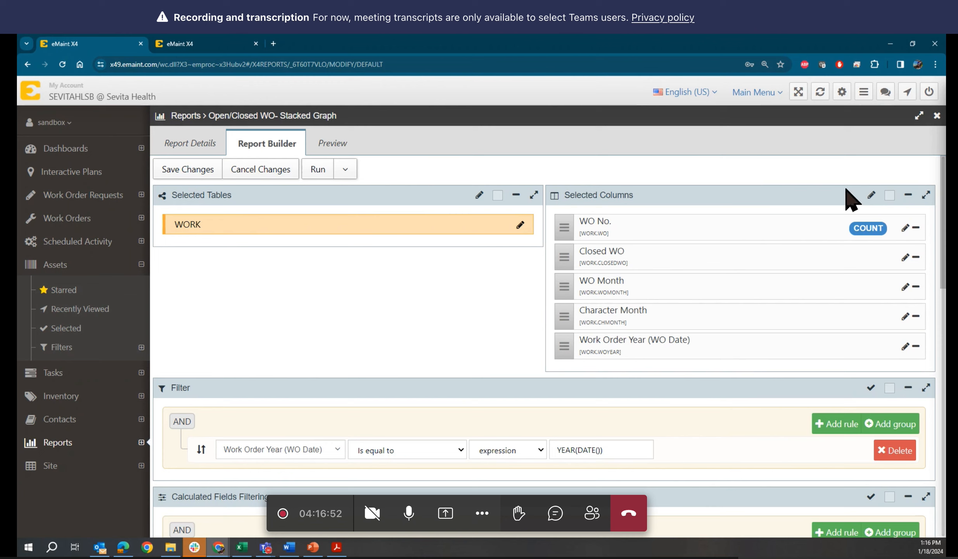
Step: Cycle the WO No. column's aggregate through AVG back to COUNT, and apply the column selection
{"action": "left_click", "coordinate": [872, 196]}
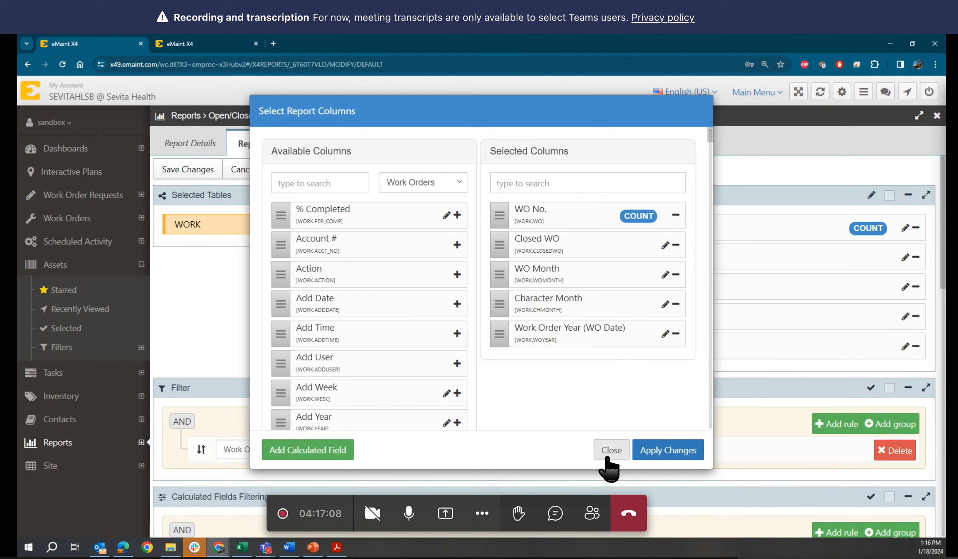
{"action": "left_click", "coordinate": [638, 216]}
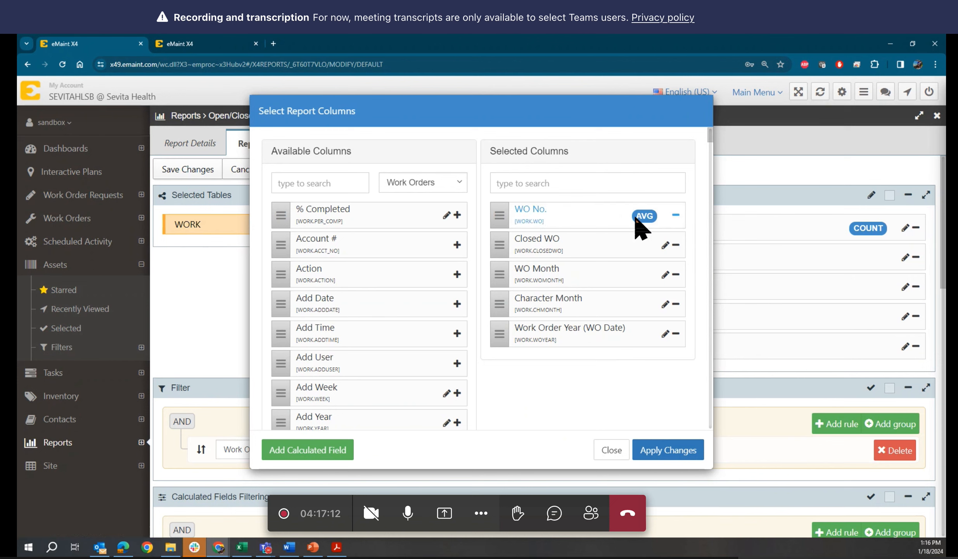
{"action": "left_click", "coordinate": [640, 217]}
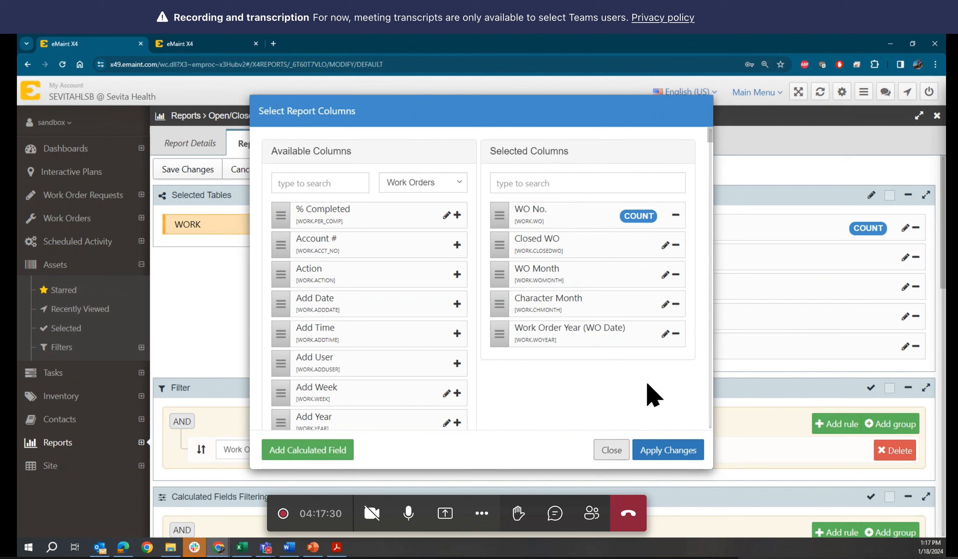
{"action": "left_click", "coordinate": [678, 450]}
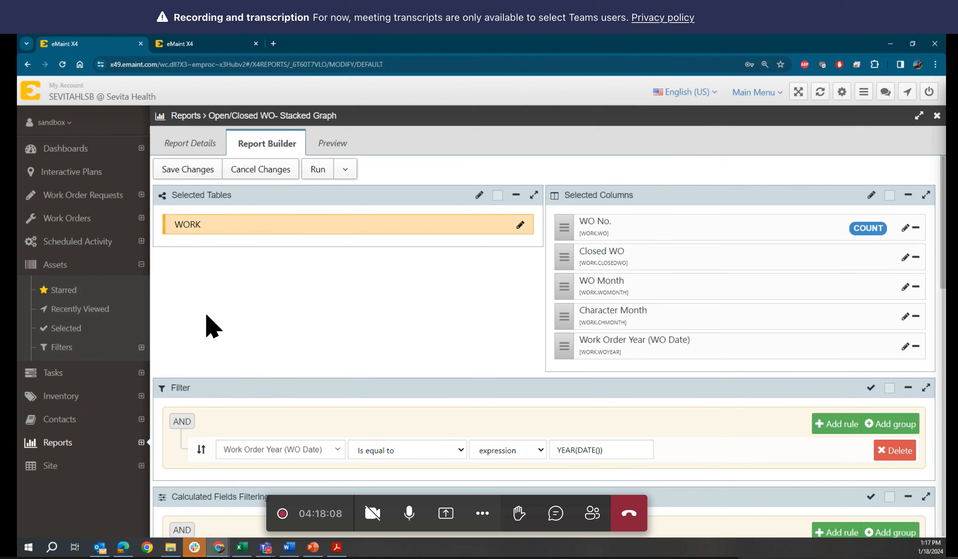
Step: Capture a screenshot of the Selected Columns area and send it to Microsoft Word
{"action": "key", "text": "Print"}
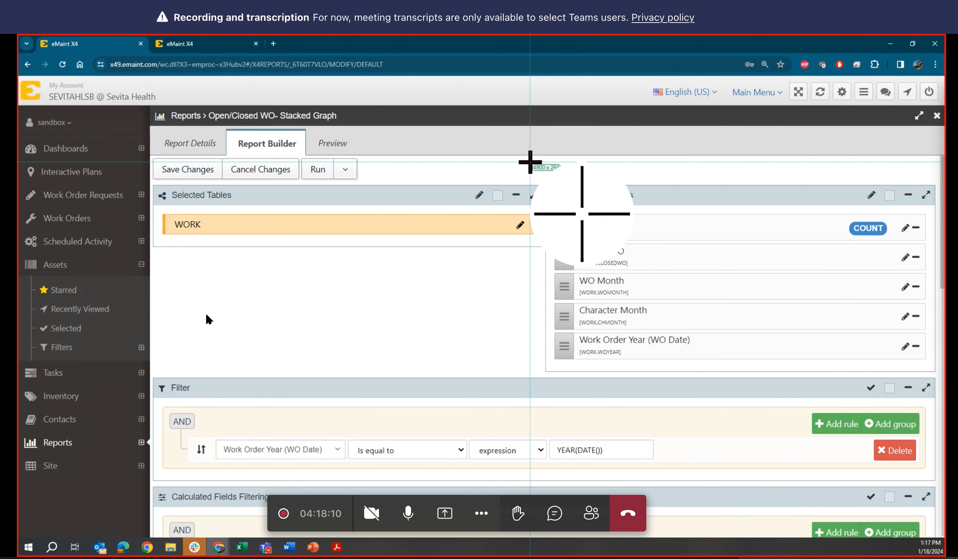
{"action": "left_click_drag", "start_coordinate": [530, 162], "coordinate": [943, 385]}
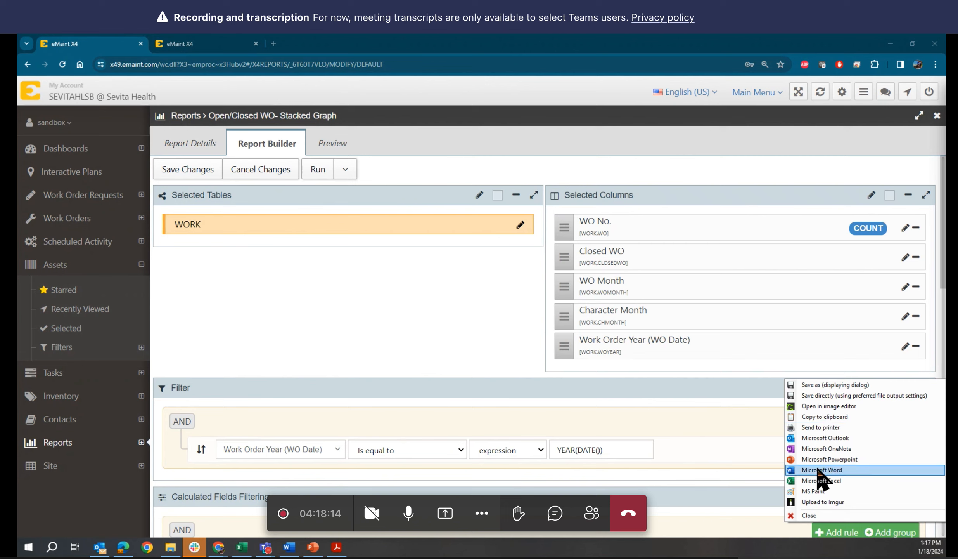
{"action": "mouse_move", "coordinate": [817, 470]}
{"action": "left_click", "coordinate": [737, 473]}
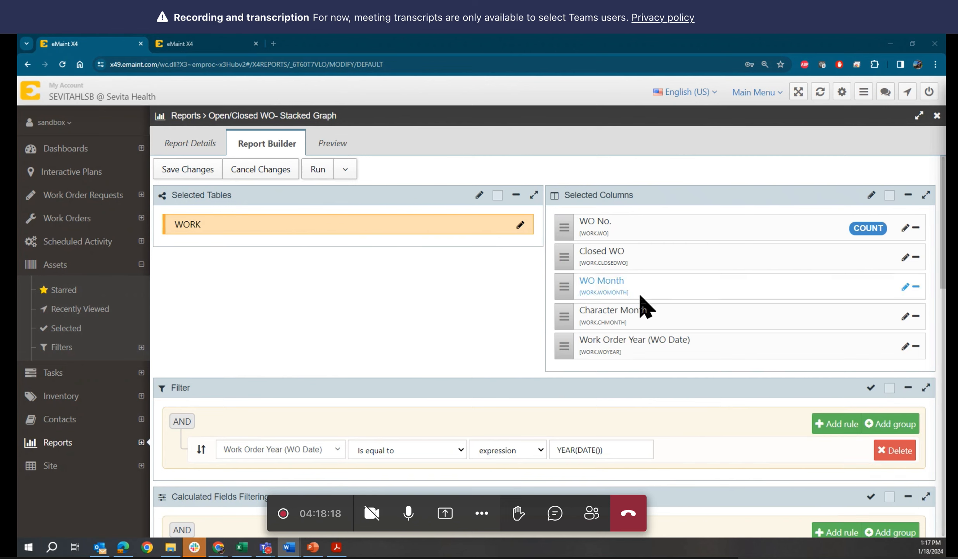
Step: Remove all five selected columns from the report and delete the Work Order Year (WO Date) filter rule
{"action": "left_click", "coordinate": [916, 257]}
{"action": "left_click", "coordinate": [916, 257]}
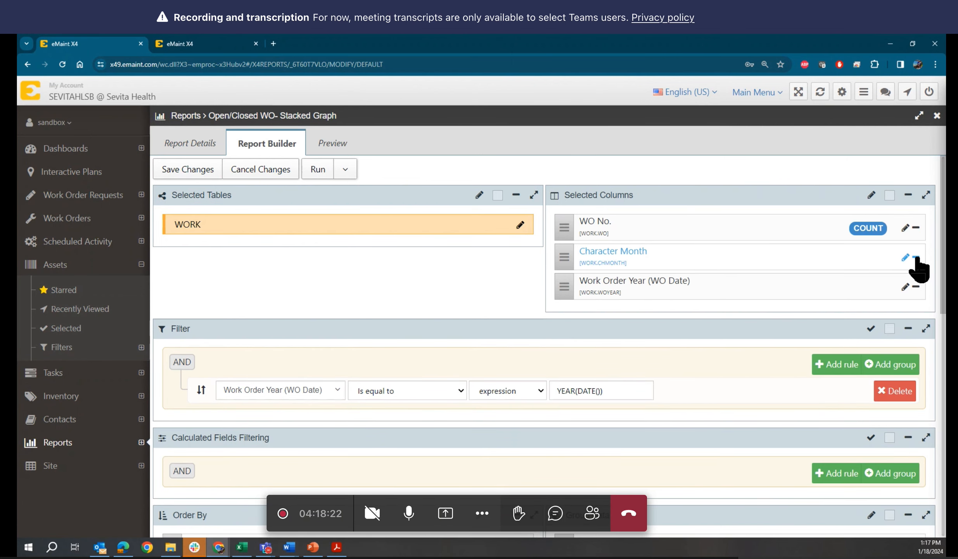
{"action": "left_click", "coordinate": [916, 257]}
{"action": "left_click", "coordinate": [916, 257]}
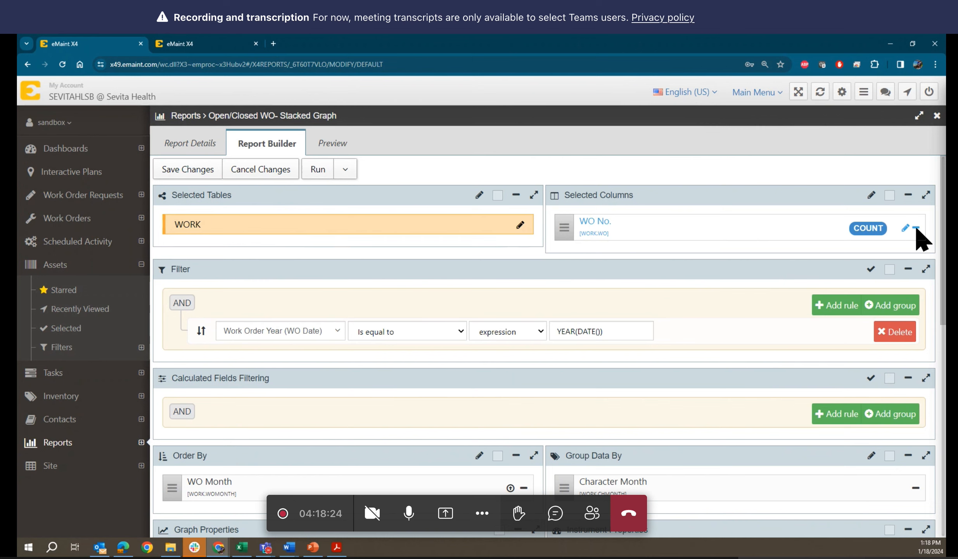
{"action": "left_click", "coordinate": [916, 227]}
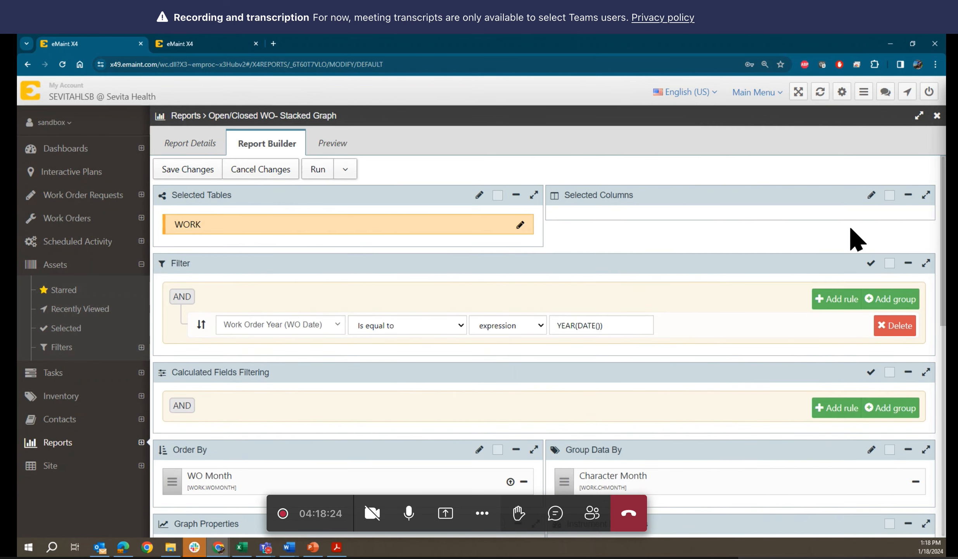
{"action": "left_click", "coordinate": [886, 329]}
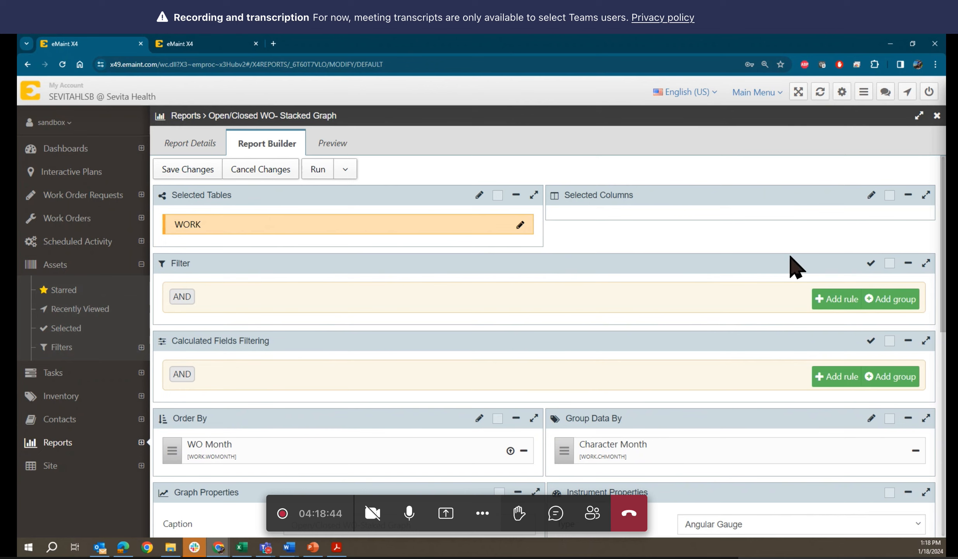
Step: Search the available Work Orders columns for "no.", add WO No. to the report, and apply the selection
{"action": "left_click", "coordinate": [871, 195]}
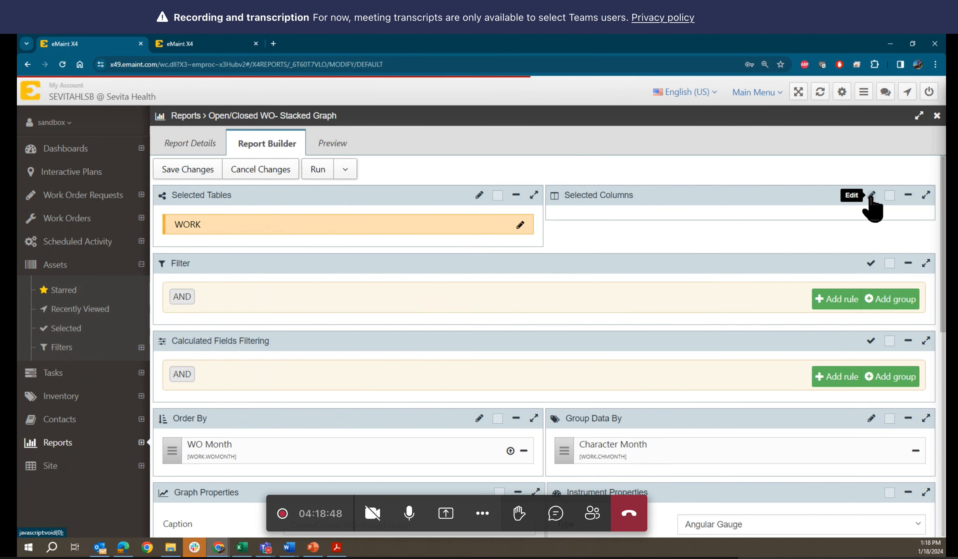
{"action": "left_click", "coordinate": [342, 182]}
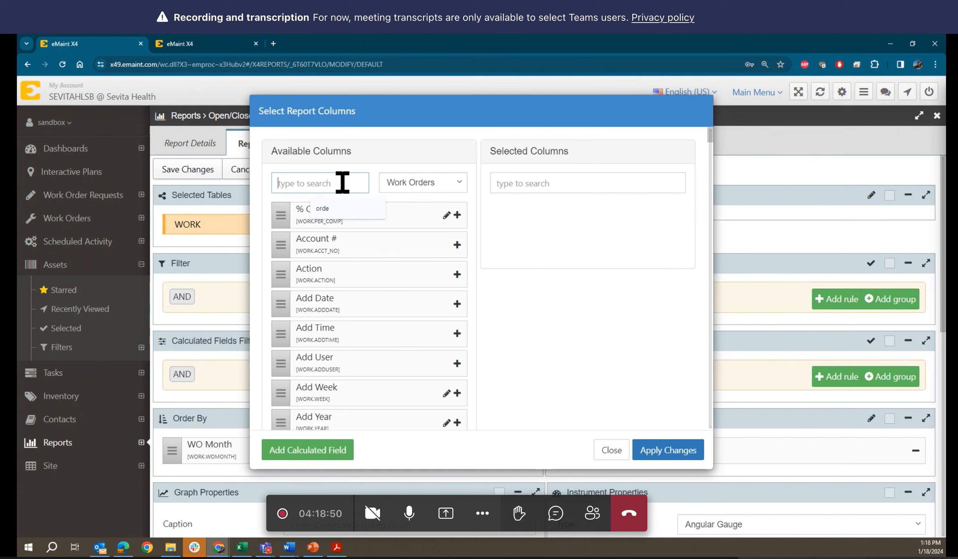
{"action": "type", "text": "no."}
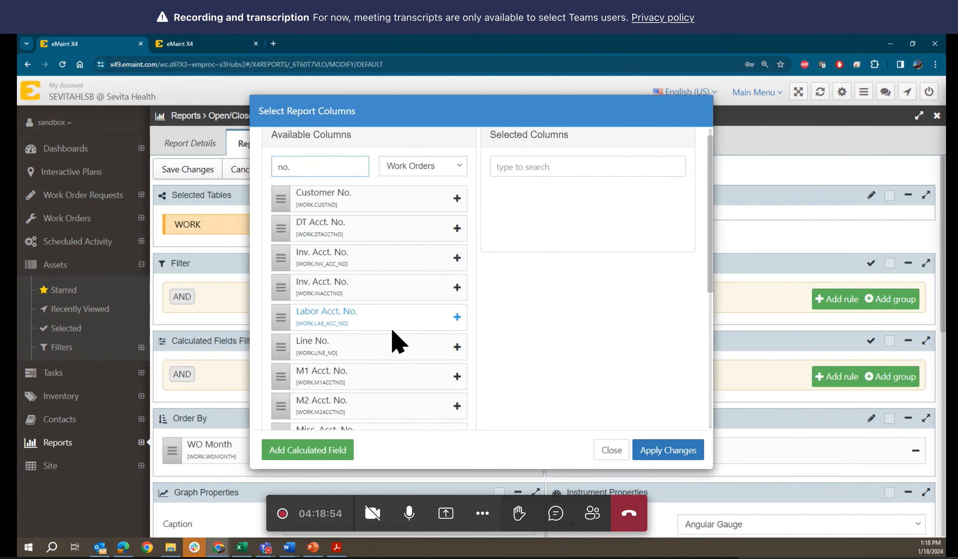
{"action": "scroll", "coordinate": [392, 338], "scroll_direction": "down", "scroll_amount": 5}
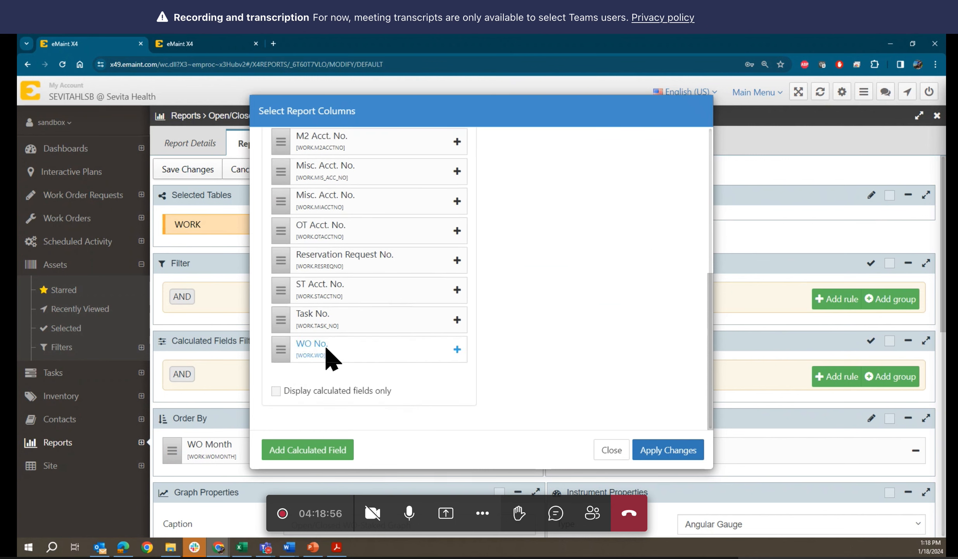
{"action": "left_click", "coordinate": [457, 349]}
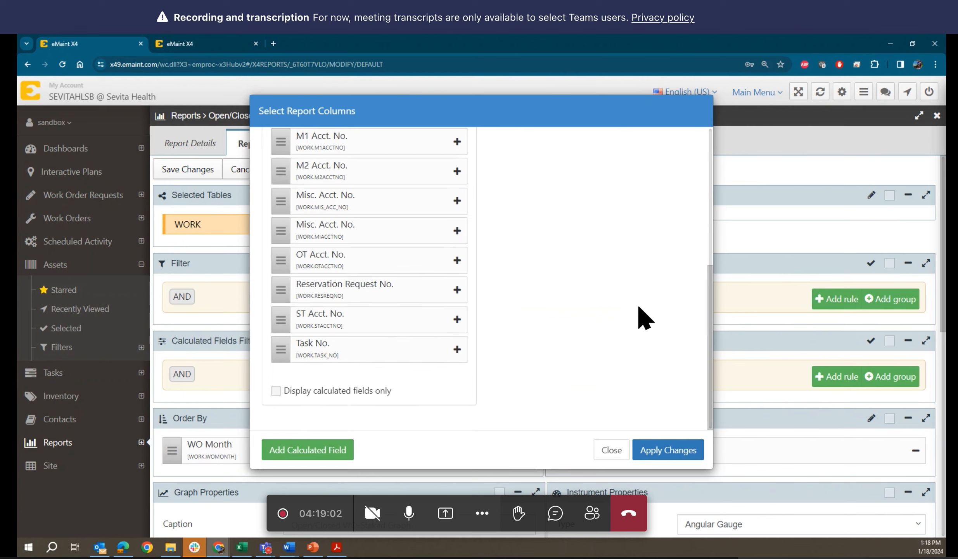
{"action": "scroll", "coordinate": [644, 319], "scroll_direction": "up", "scroll_amount": 5}
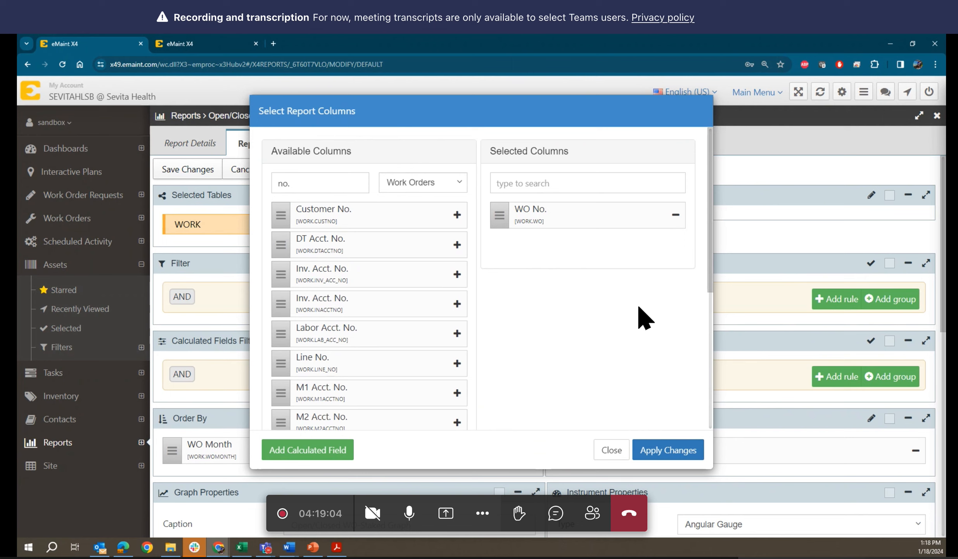
{"action": "left_click", "coordinate": [661, 451]}
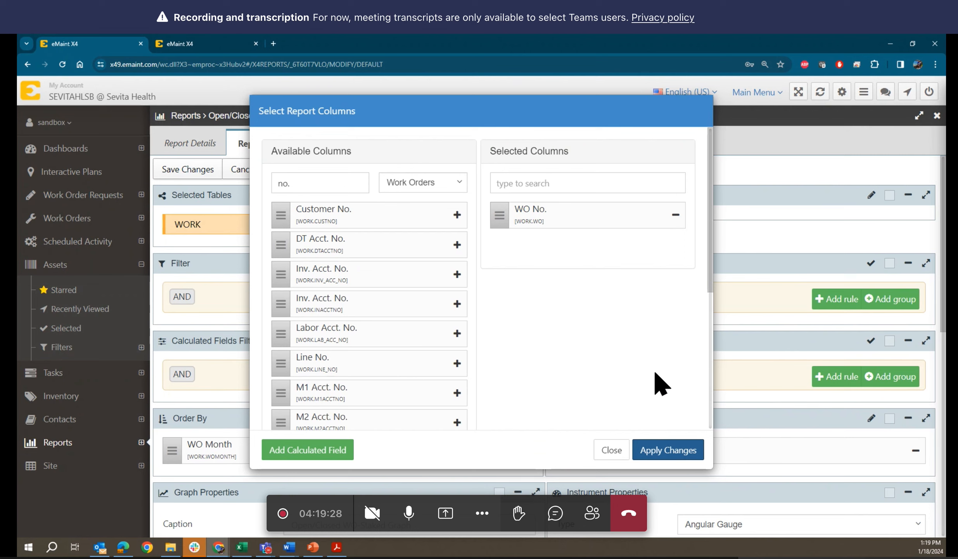
{"action": "left_click", "coordinate": [667, 450]}
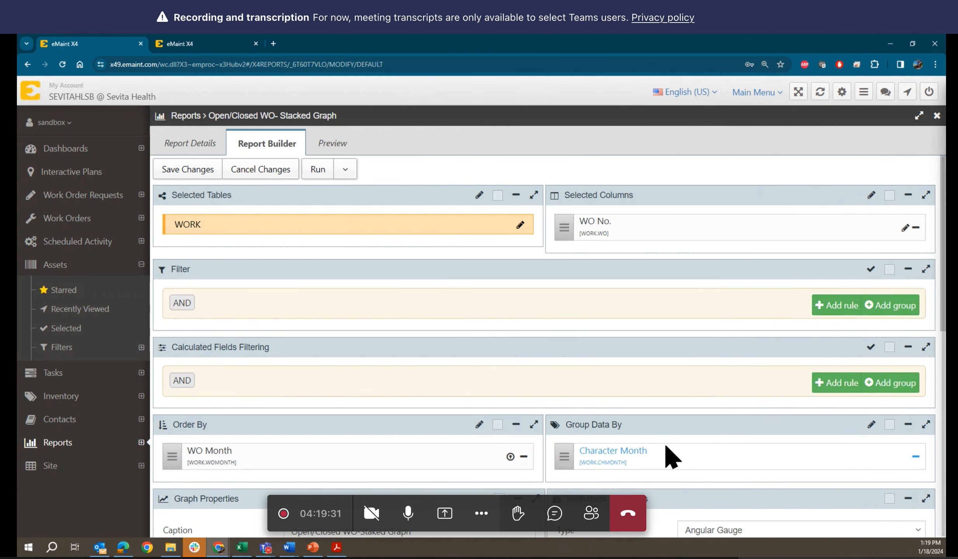
Step: Set the WO No. column's display function to COUNT
{"action": "left_click", "coordinate": [906, 227]}
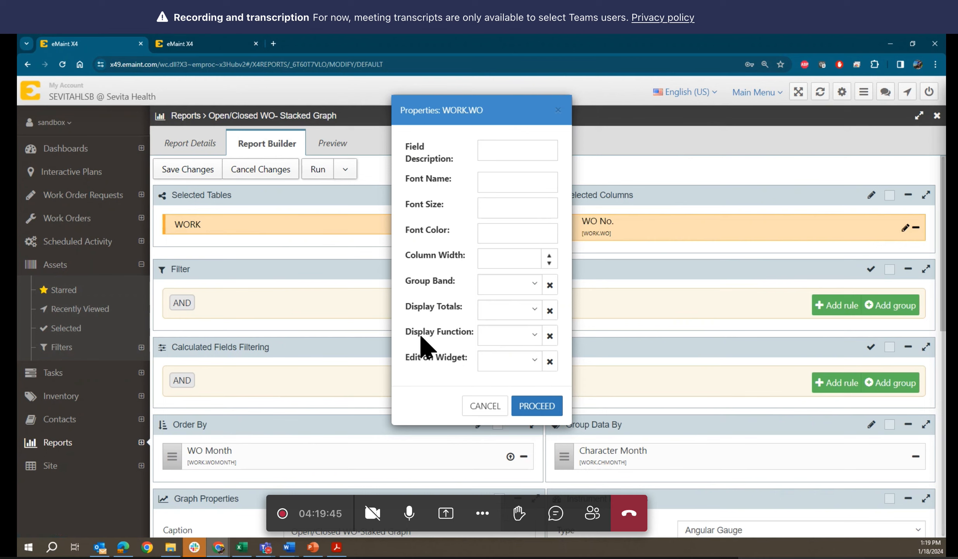
{"action": "left_click", "coordinate": [535, 334]}
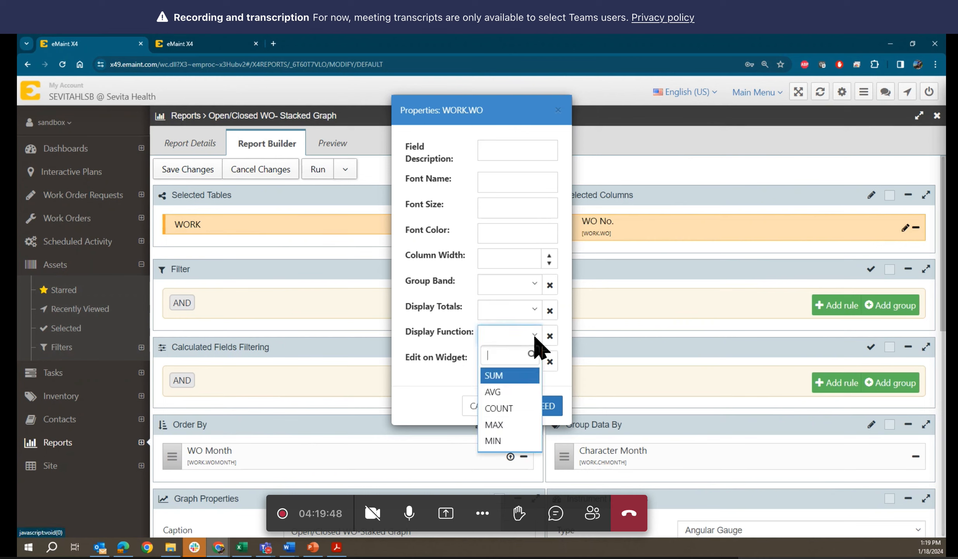
{"action": "left_click", "coordinate": [514, 410]}
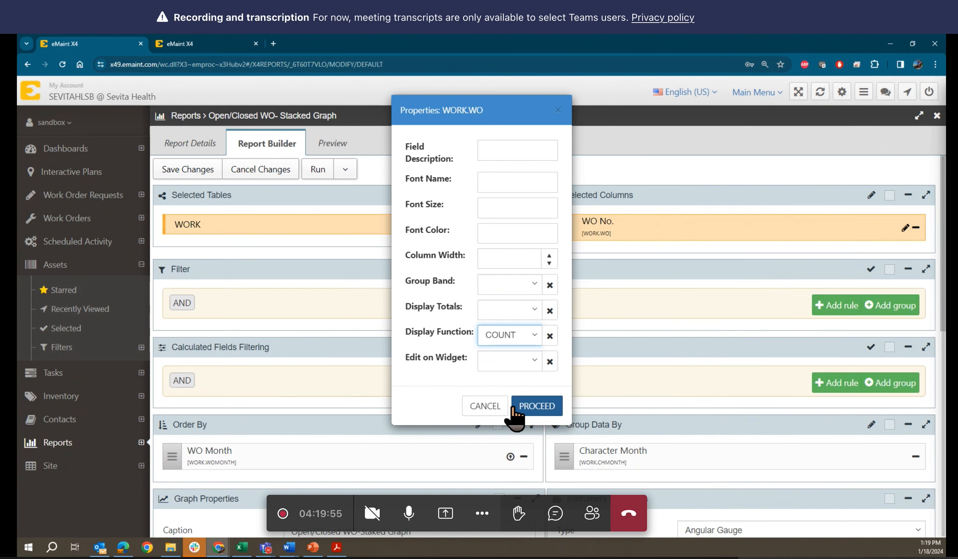
{"action": "left_click", "coordinate": [538, 406]}
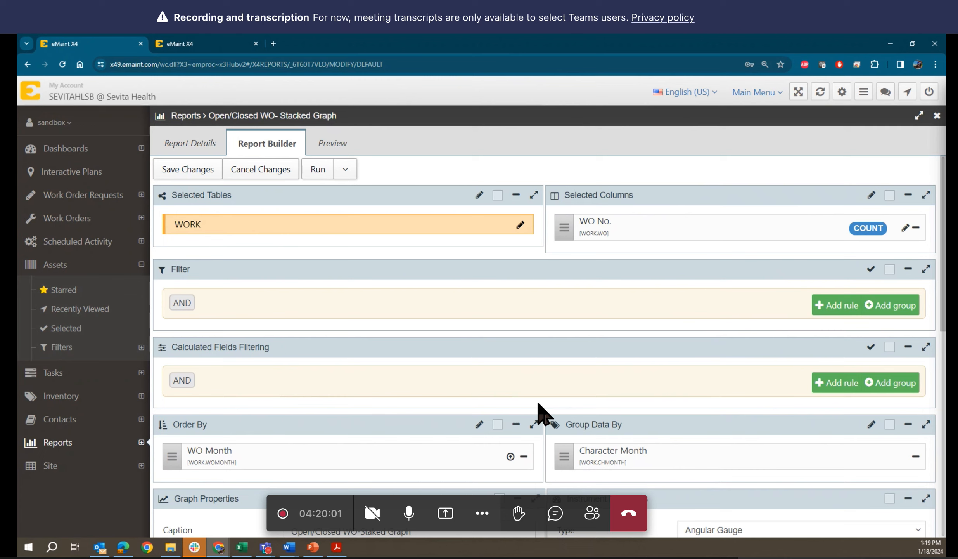
Step: Reopen the report column selection and limit the available columns to calculated fields only
{"action": "left_click", "coordinate": [871, 196]}
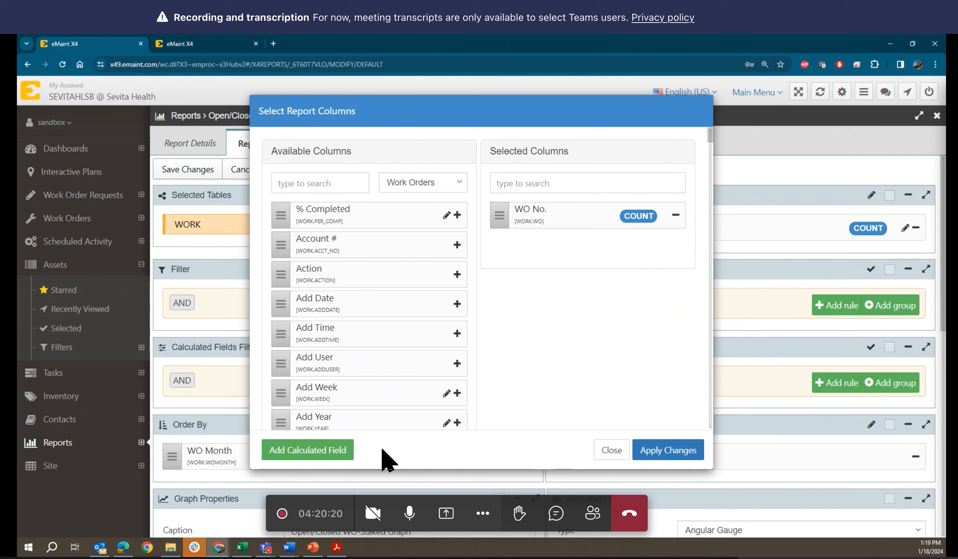
{"action": "scroll", "coordinate": [490, 411], "scroll_direction": "down", "scroll_amount": 1}
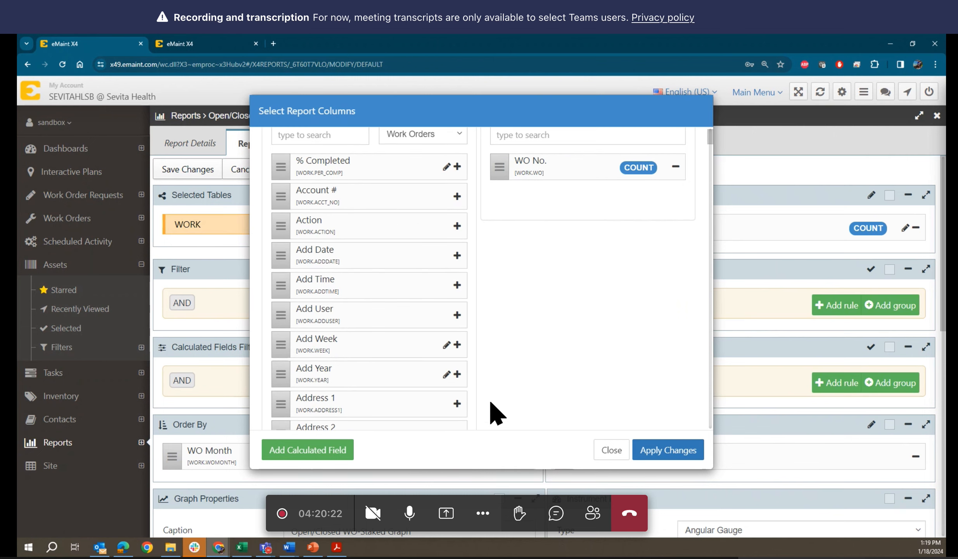
{"action": "scroll", "coordinate": [497, 413], "scroll_direction": "down", "scroll_amount": 12}
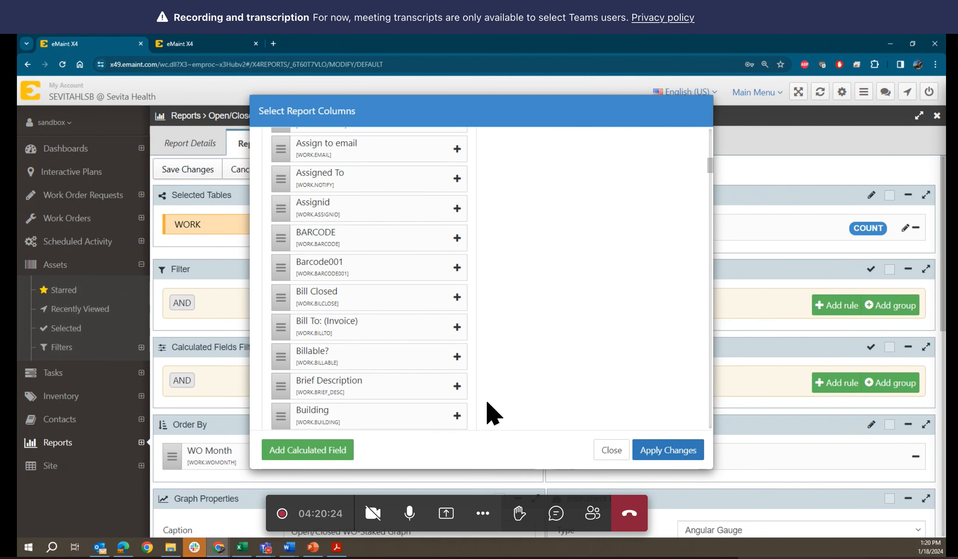
{"action": "scroll", "coordinate": [493, 412], "scroll_direction": "down", "scroll_amount": 15}
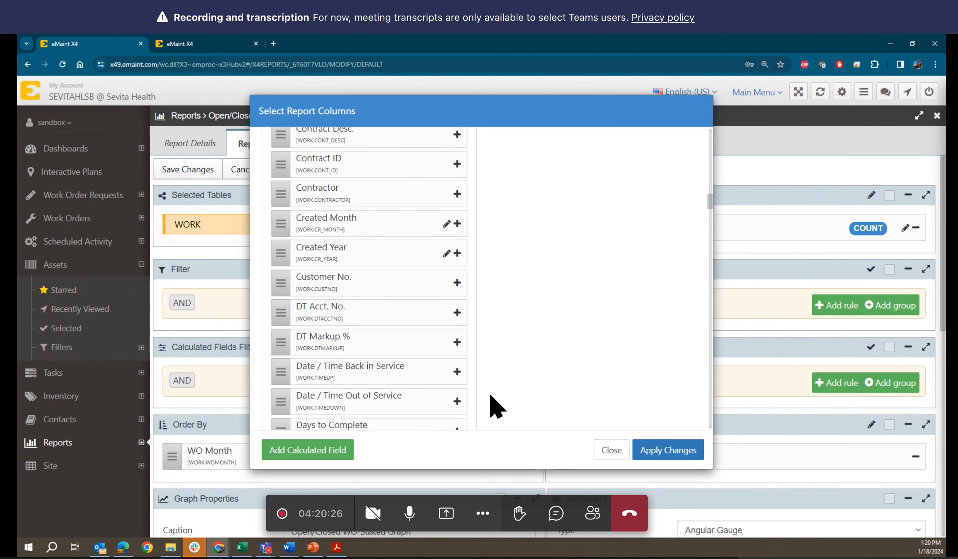
{"action": "left_click_drag", "start_coordinate": [711, 213], "coordinate": [711, 433]}
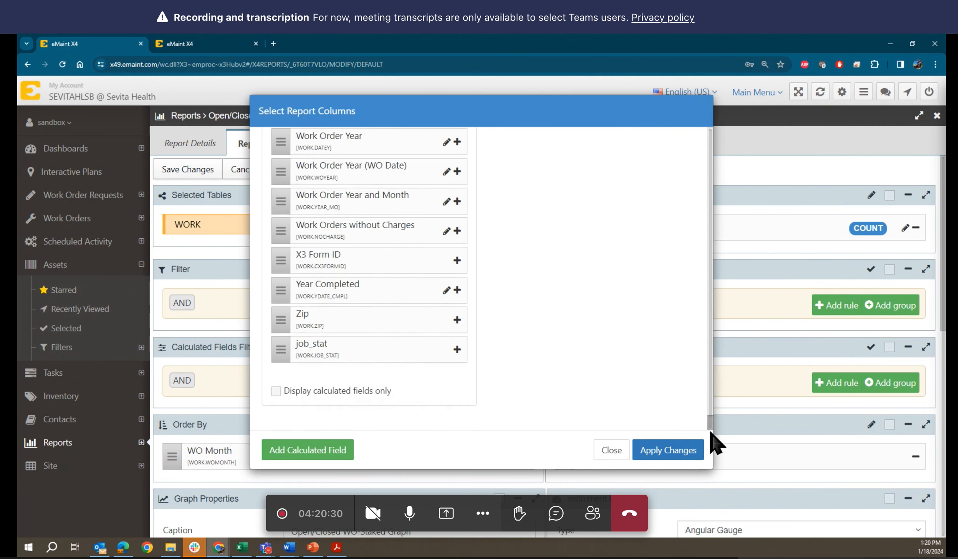
{"action": "left_click", "coordinate": [276, 391]}
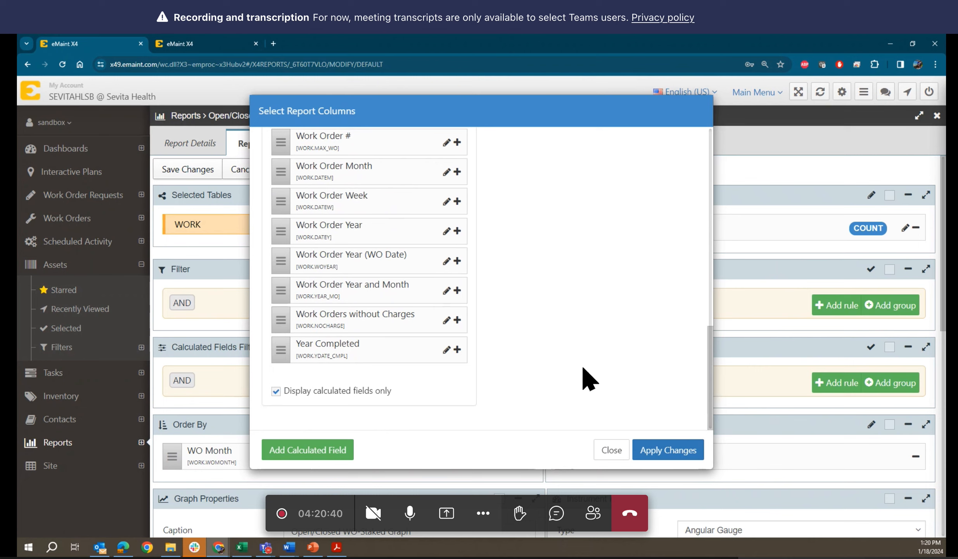
{"action": "scroll", "coordinate": [587, 378], "scroll_direction": "up", "scroll_amount": 20}
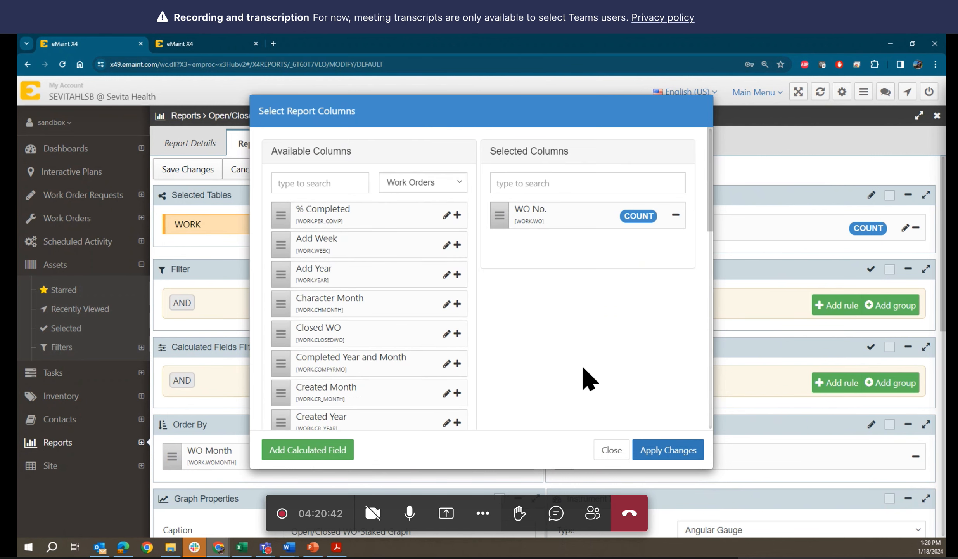
Step: Add the calculated fields Closed WO and WO Month to the selected columns
{"action": "scroll", "coordinate": [588, 379], "scroll_direction": "down", "scroll_amount": 1}
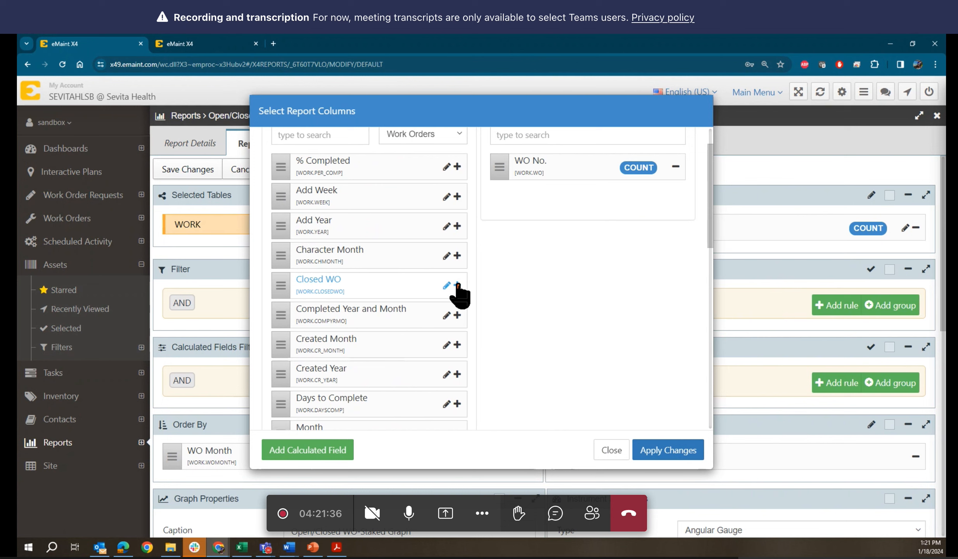
{"action": "left_click", "coordinate": [458, 286]}
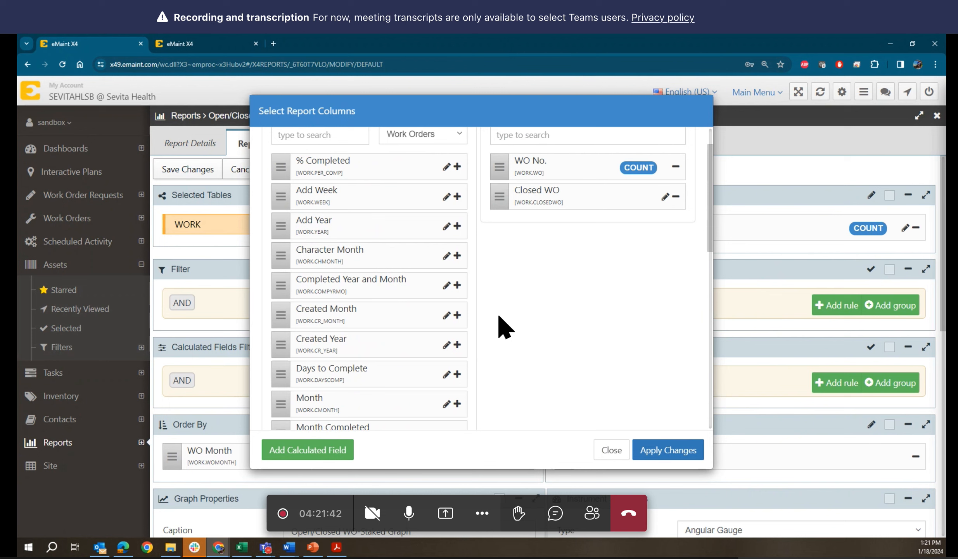
{"action": "scroll", "coordinate": [504, 327], "scroll_direction": "down", "scroll_amount": 10}
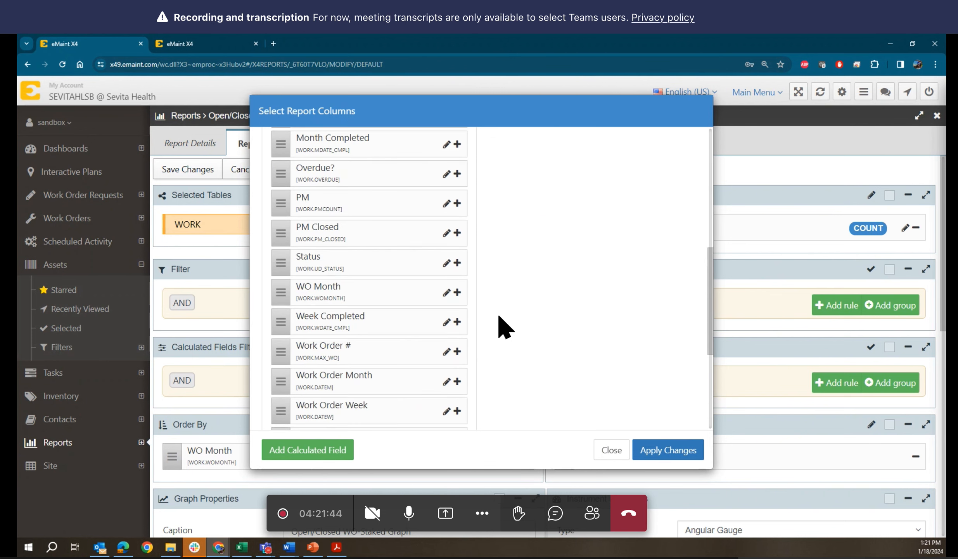
{"action": "scroll", "coordinate": [485, 314], "scroll_direction": "up", "scroll_amount": 1}
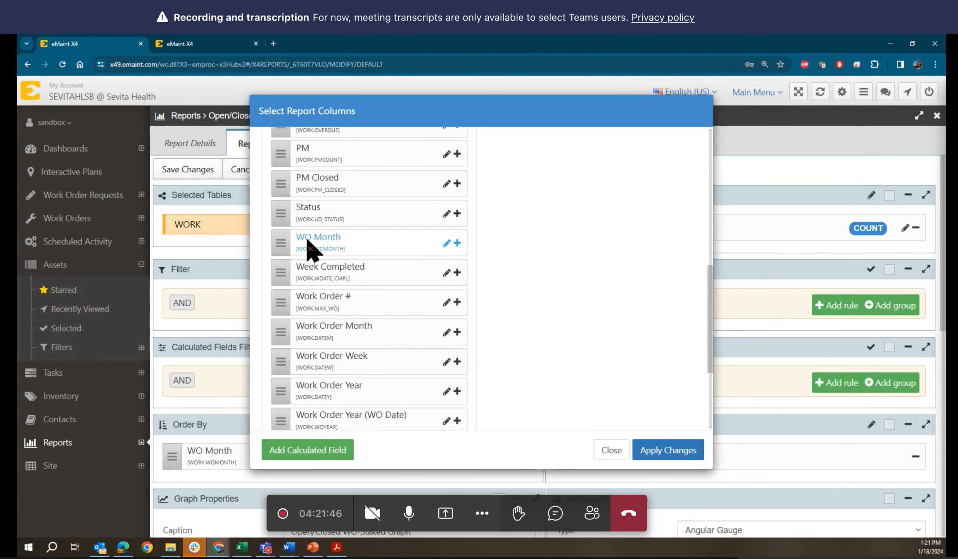
{"action": "left_click", "coordinate": [457, 242]}
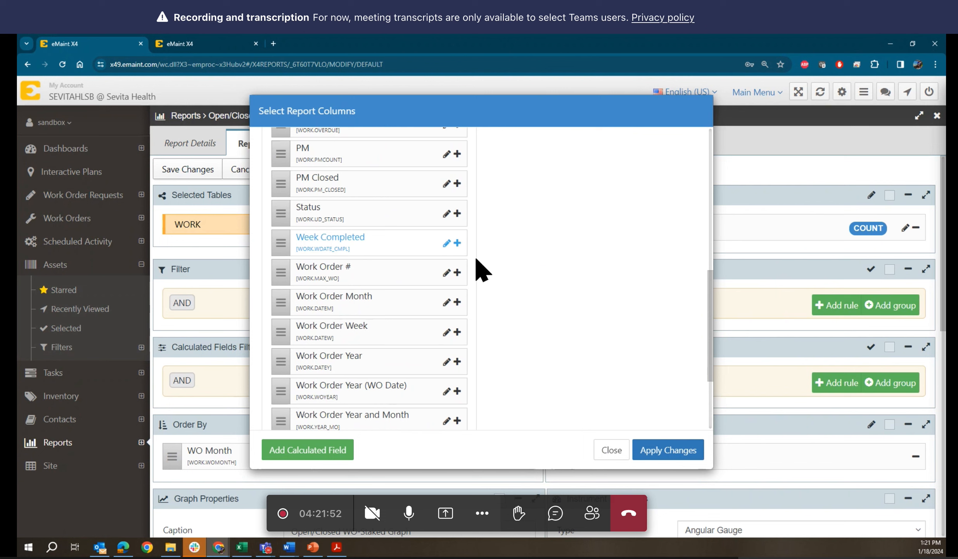
Step: Add the calculated fields Character Month and Work Order Year (WO Date) to the selected columns
{"action": "scroll", "coordinate": [504, 306], "scroll_direction": "up", "scroll_amount": 4}
{"action": "scroll", "coordinate": [501, 298], "scroll_direction": "up", "scroll_amount": 5}
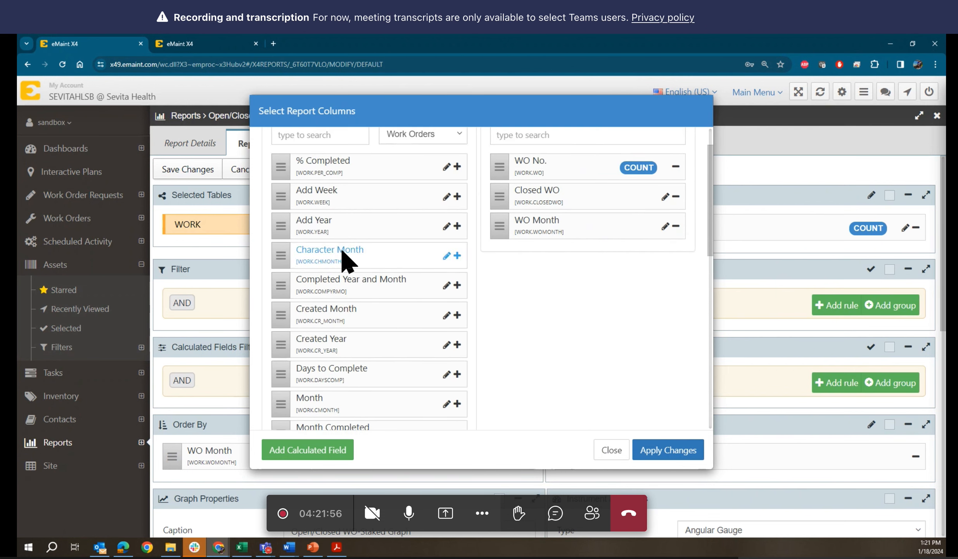
{"action": "left_click", "coordinate": [457, 256]}
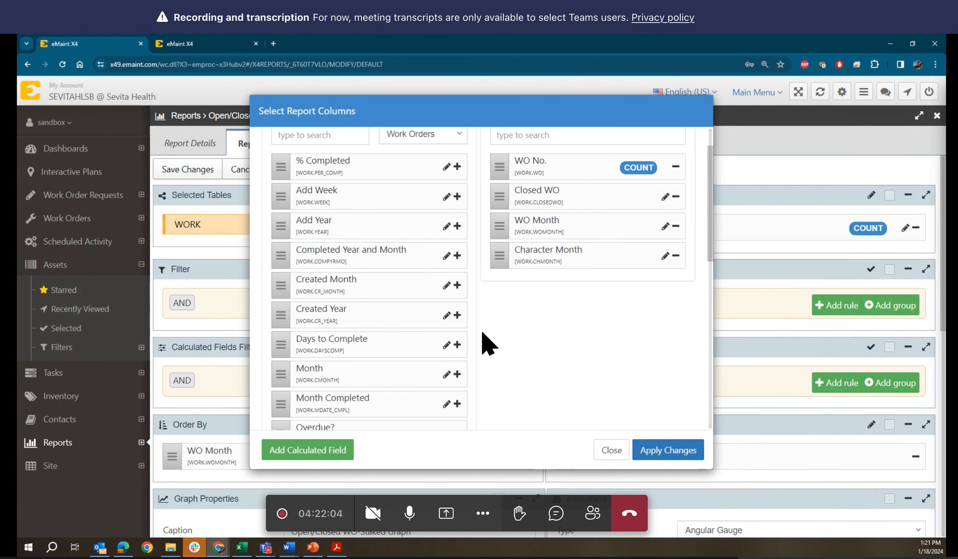
{"action": "scroll", "coordinate": [489, 344], "scroll_direction": "down", "scroll_amount": 10}
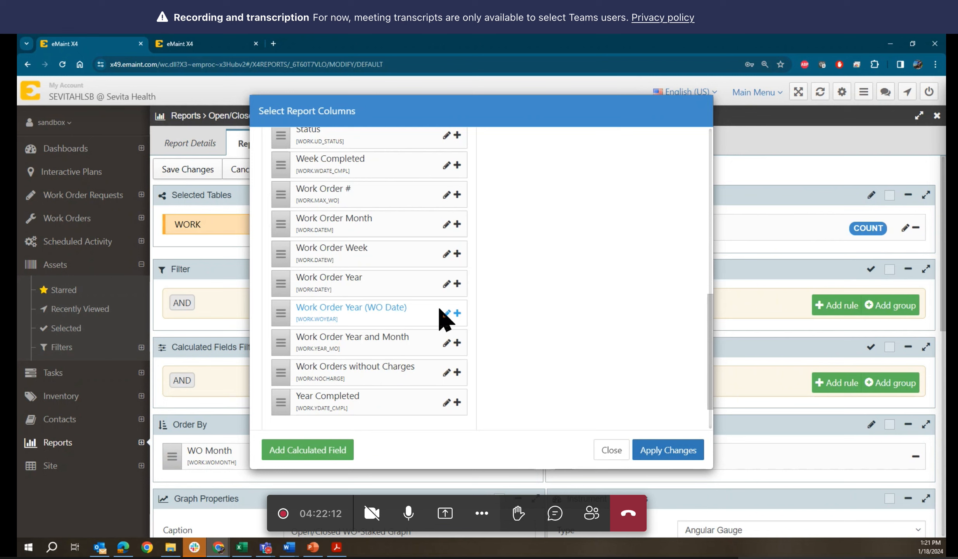
{"action": "left_click", "coordinate": [457, 313]}
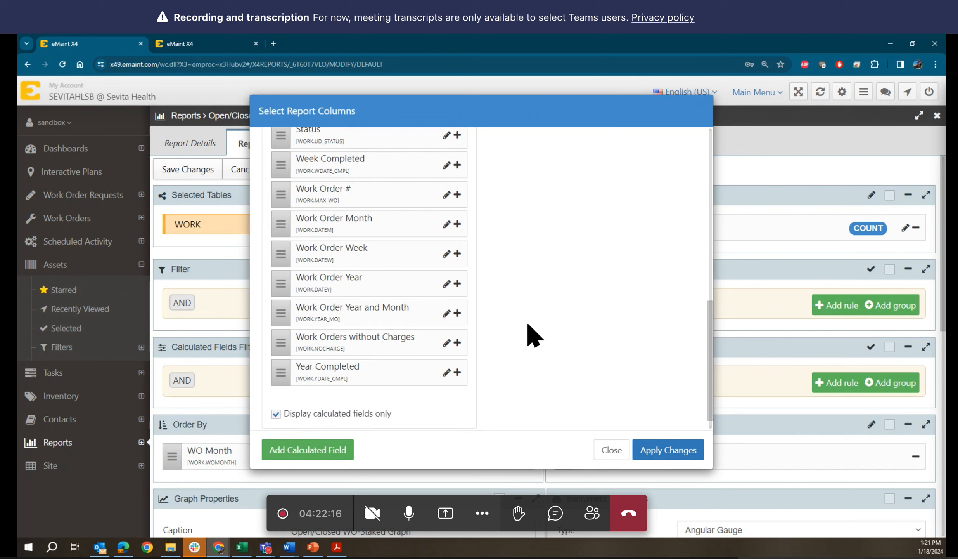
Step: Review the field expression of the selected Character Month column, and close its definition without saving
{"action": "scroll", "coordinate": [533, 336], "scroll_direction": "up", "scroll_amount": 10}
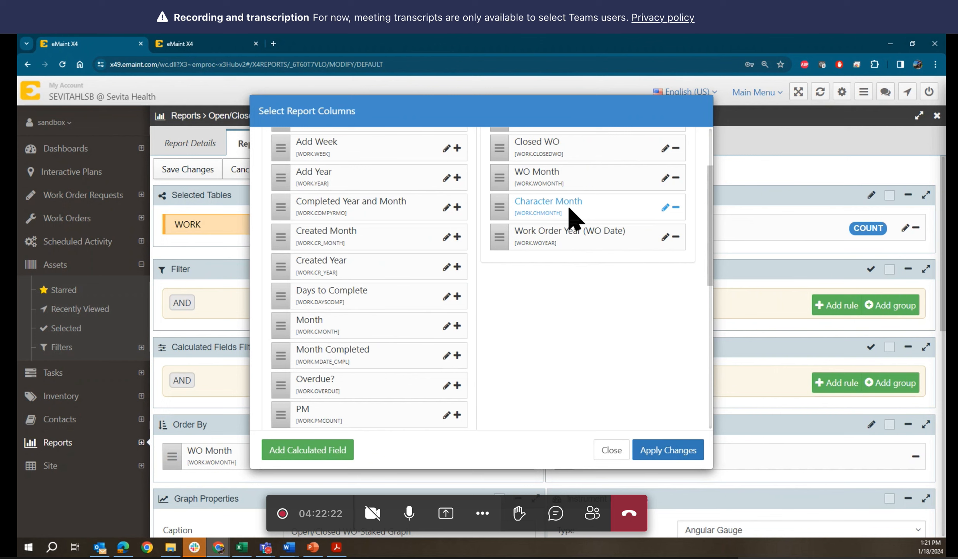
{"action": "left_click", "coordinate": [665, 207]}
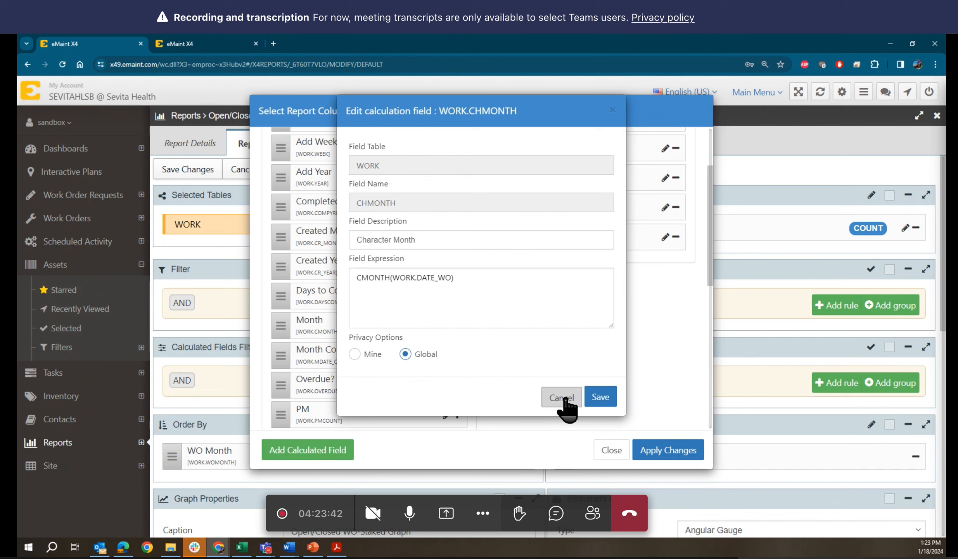
{"action": "left_click", "coordinate": [562, 397]}
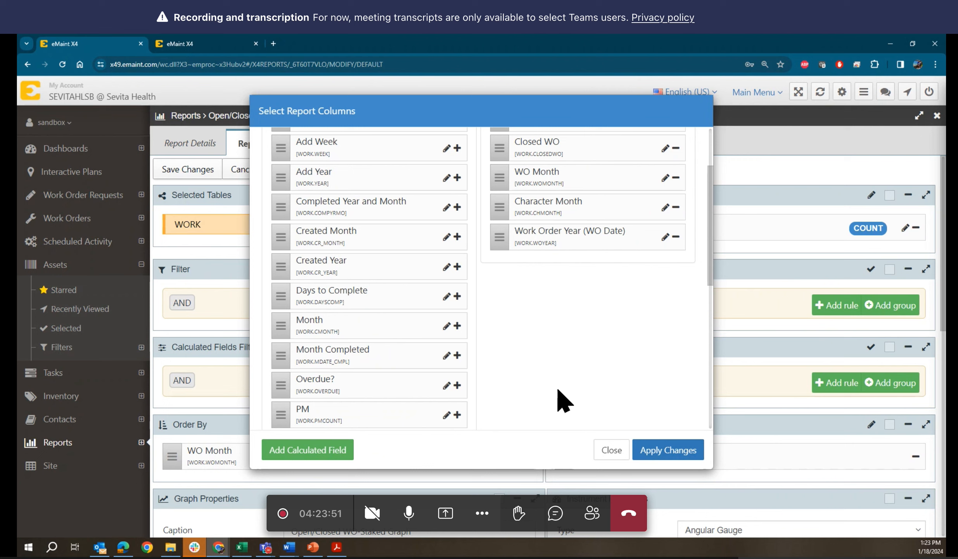
Step: Apply the report column selection and review the selected columns and the empty filter section in the report builder
{"action": "left_click", "coordinate": [664, 447]}
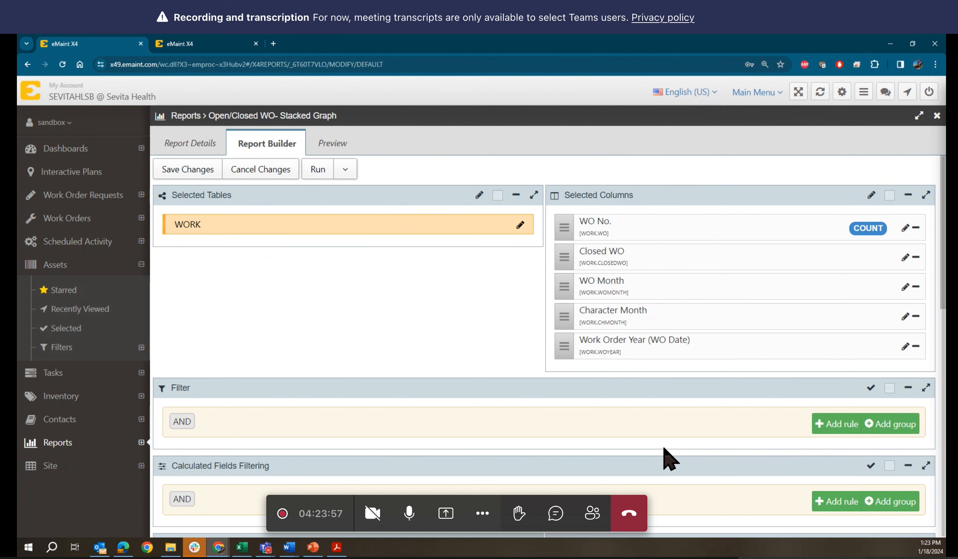
{"action": "scroll", "coordinate": [665, 448], "scroll_direction": "down", "scroll_amount": 3}
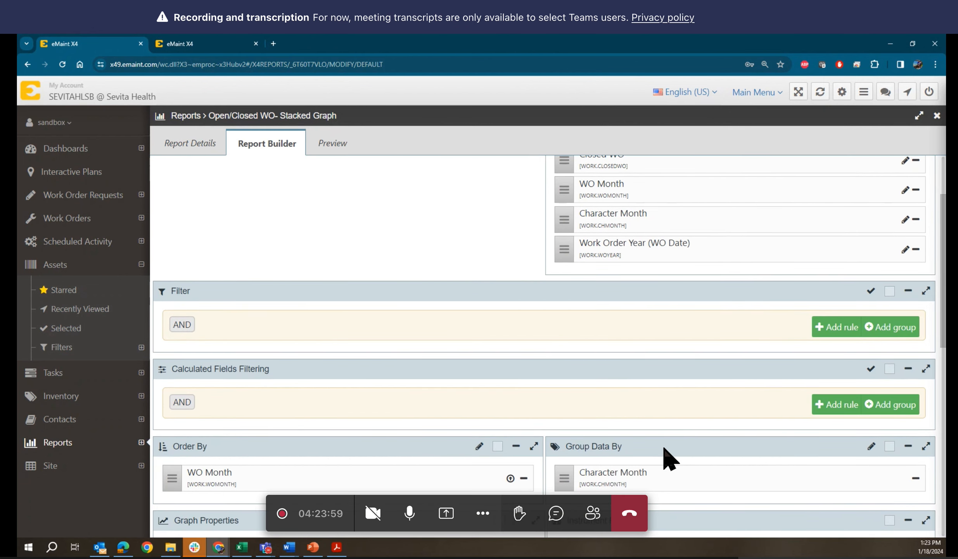
{"action": "scroll", "coordinate": [514, 331], "scroll_direction": "up", "scroll_amount": 1}
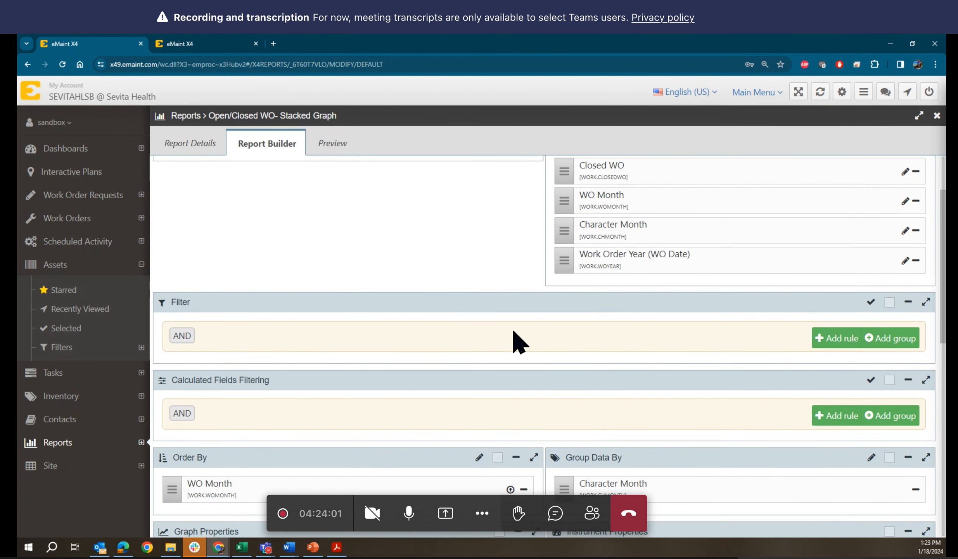
{"action": "scroll", "coordinate": [516, 333], "scroll_direction": "up", "scroll_amount": 3}
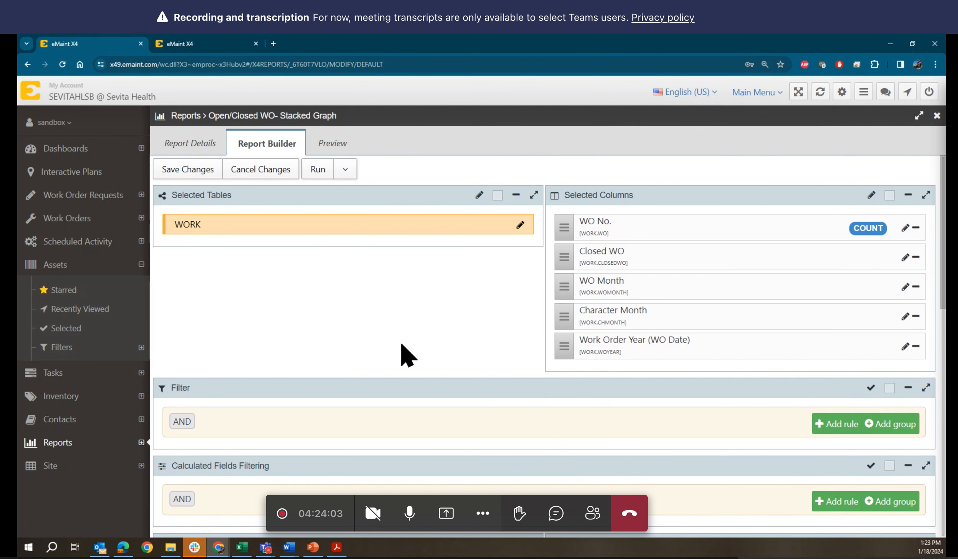
Step: Add a rule to the report's Filter section on the Work Order Year (WO Date) field
{"action": "scroll", "coordinate": [404, 353], "scroll_direction": "down", "scroll_amount": 3}
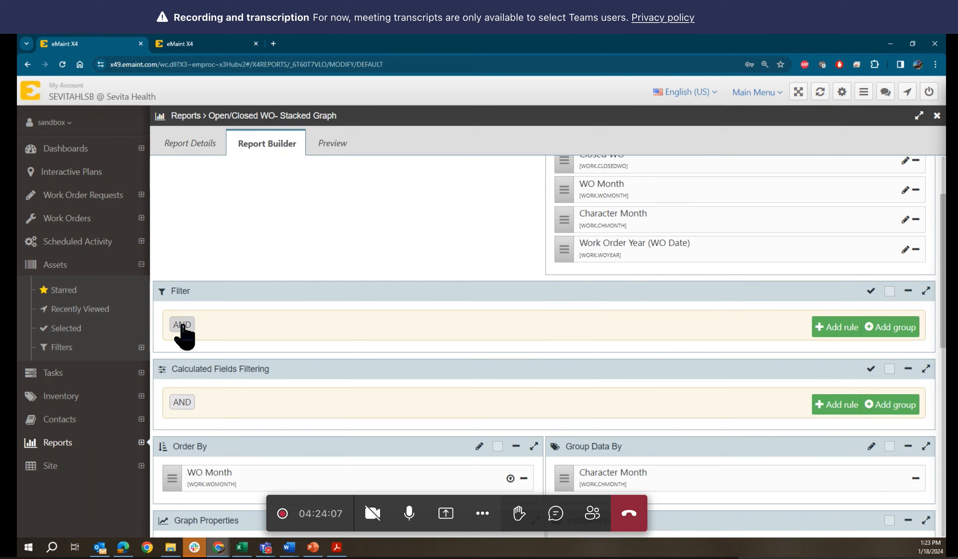
{"action": "left_click", "coordinate": [839, 330]}
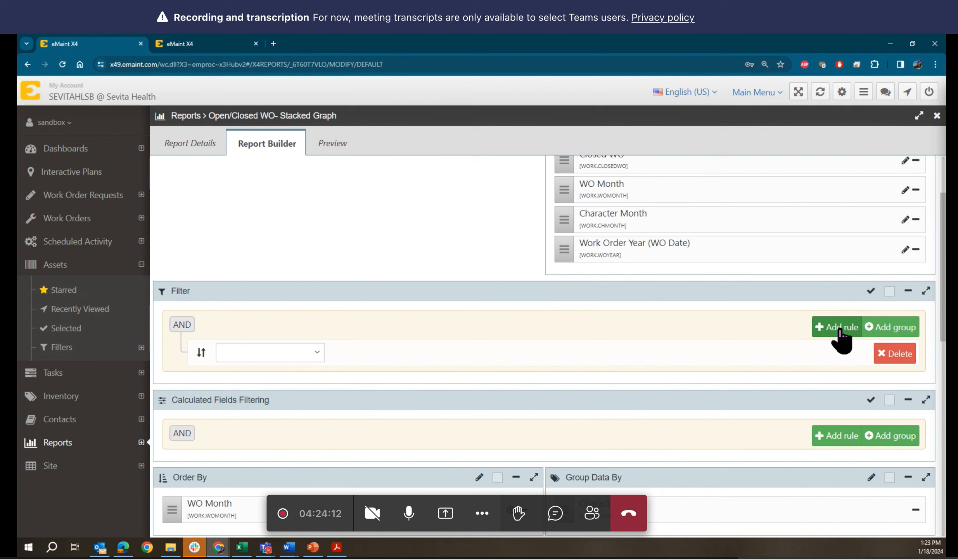
{"action": "left_click", "coordinate": [317, 352]}
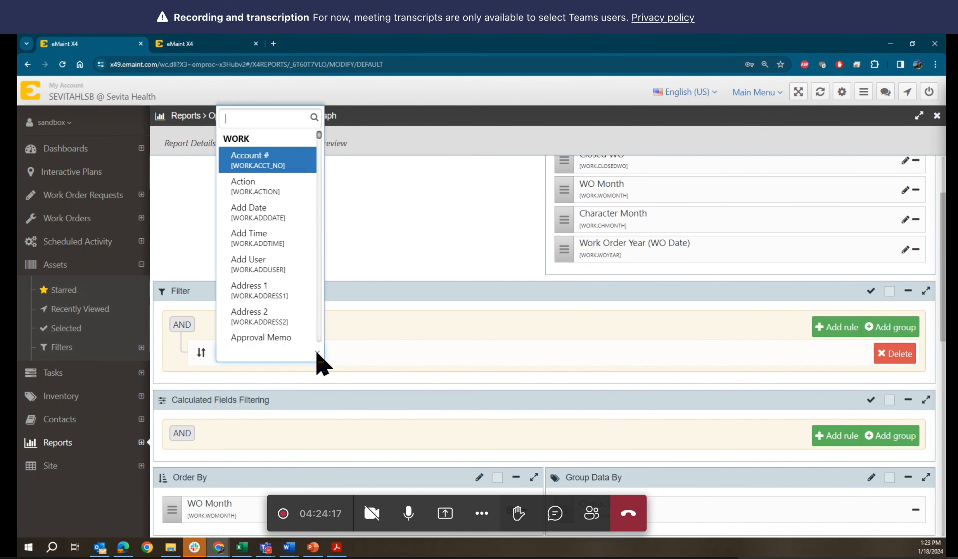
{"action": "type", "text": "year"}
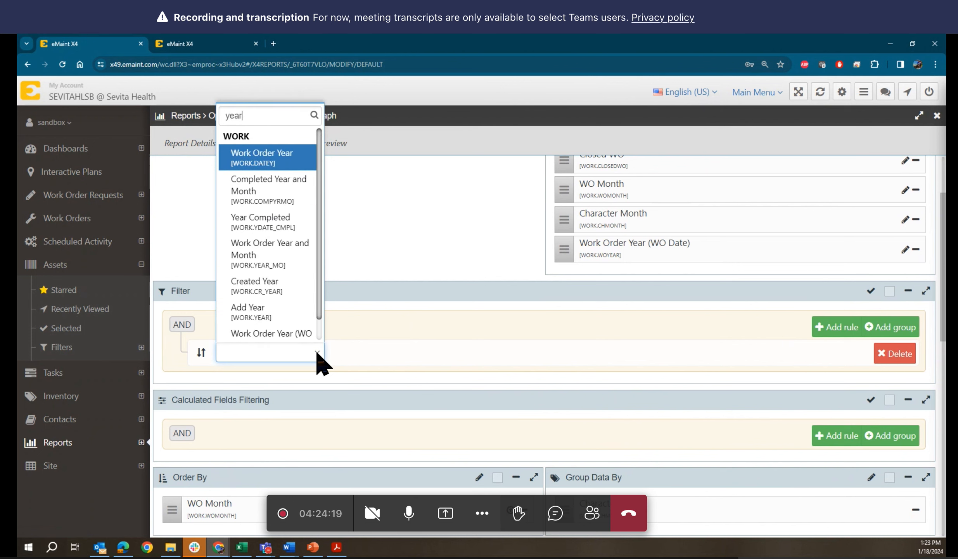
{"action": "scroll", "coordinate": [317, 333], "scroll_direction": "down", "scroll_amount": 1}
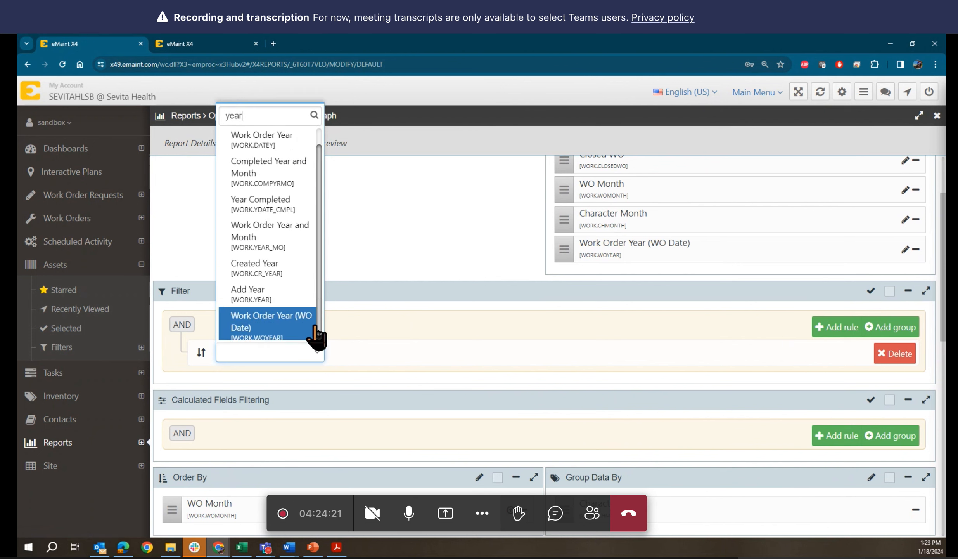
{"action": "scroll", "coordinate": [319, 316], "scroll_direction": "down", "scroll_amount": 1}
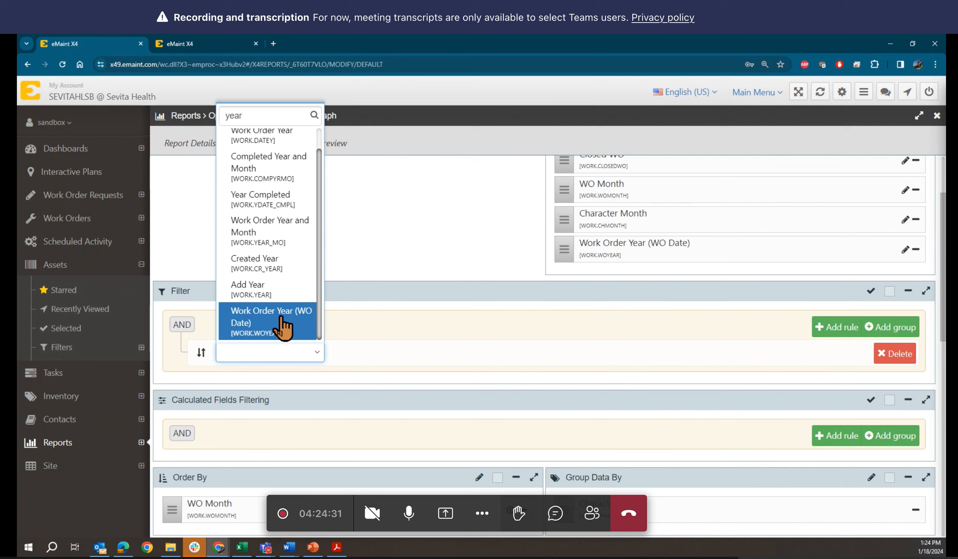
{"action": "left_click", "coordinate": [259, 322]}
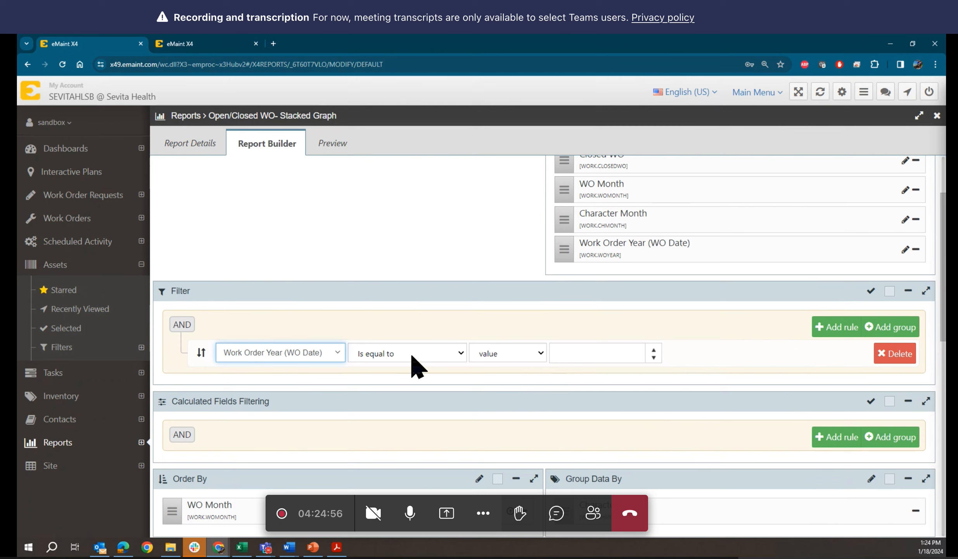
Step: Make the Work Order Year (WO Date) filter rule compare against the expression YEAR(Date())
{"action": "left_click", "coordinate": [526, 353]}
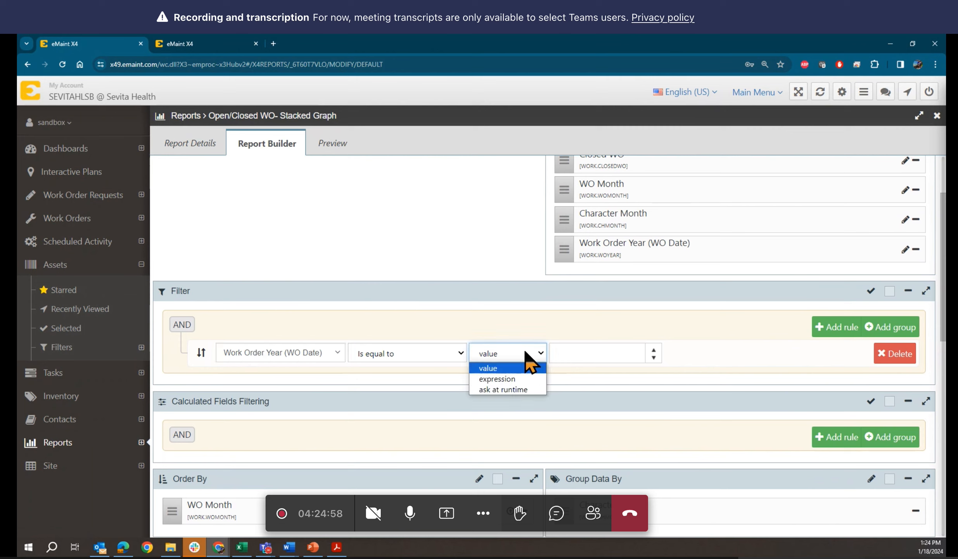
{"action": "left_click", "coordinate": [515, 379]}
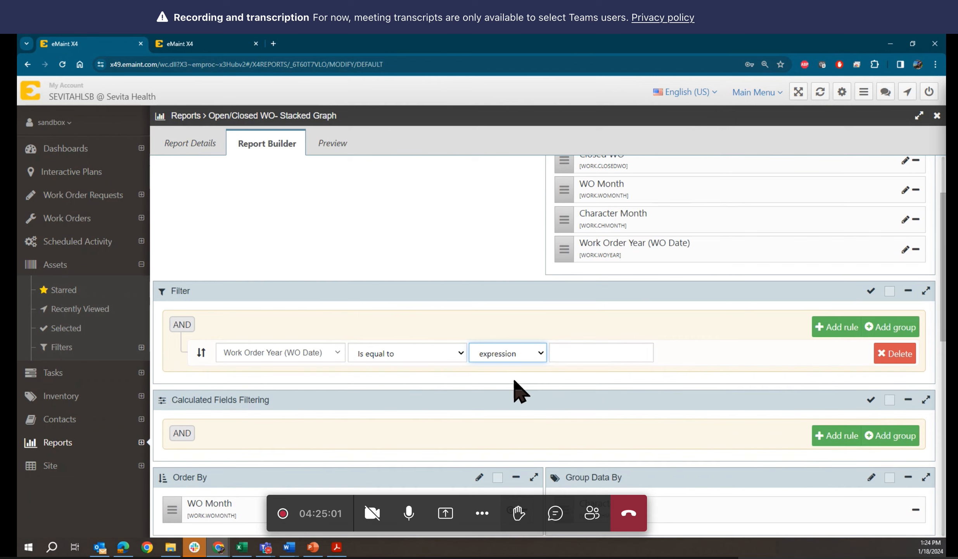
{"action": "left_click", "coordinate": [571, 353]}
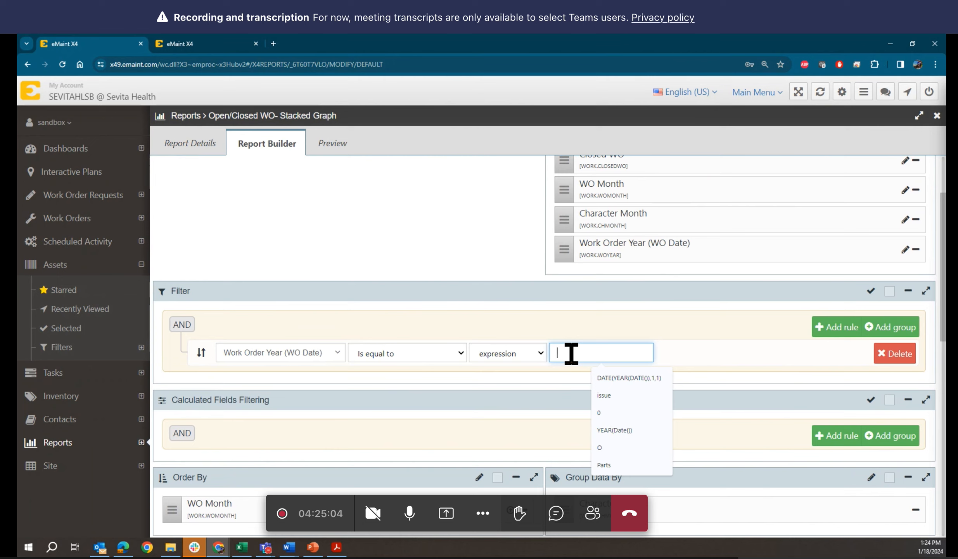
{"action": "left_click", "coordinate": [619, 430]}
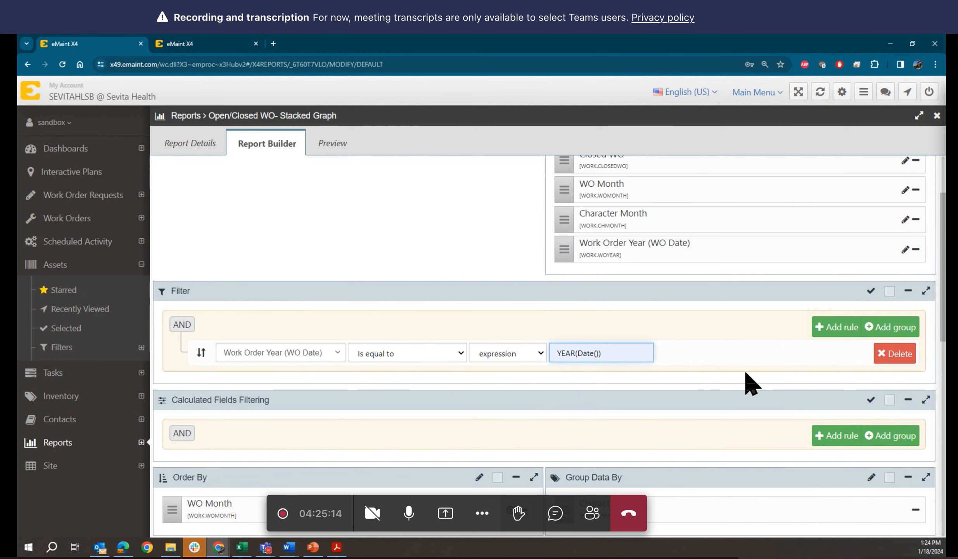
Step: Remove WO Month from the report's sort order, add it again as the only sort column, and apply the changes
{"action": "scroll", "coordinate": [461, 411], "scroll_direction": "down", "scroll_amount": 3}
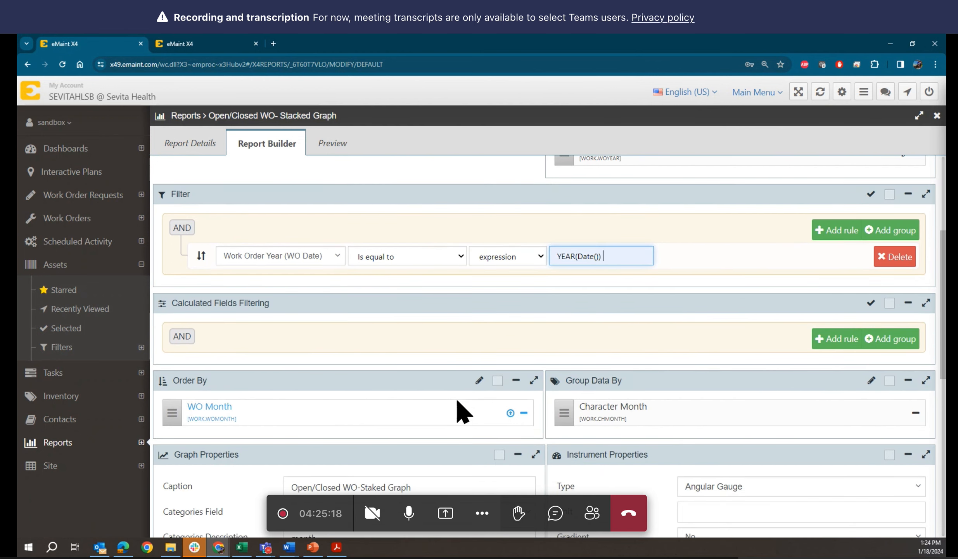
{"action": "scroll", "coordinate": [461, 409], "scroll_direction": "down", "scroll_amount": 3}
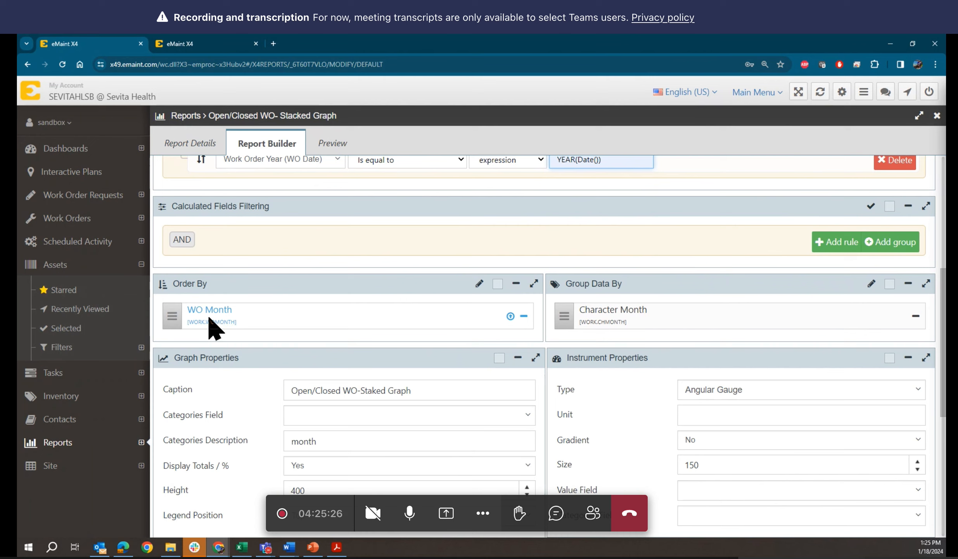
{"action": "left_click", "coordinate": [479, 285]}
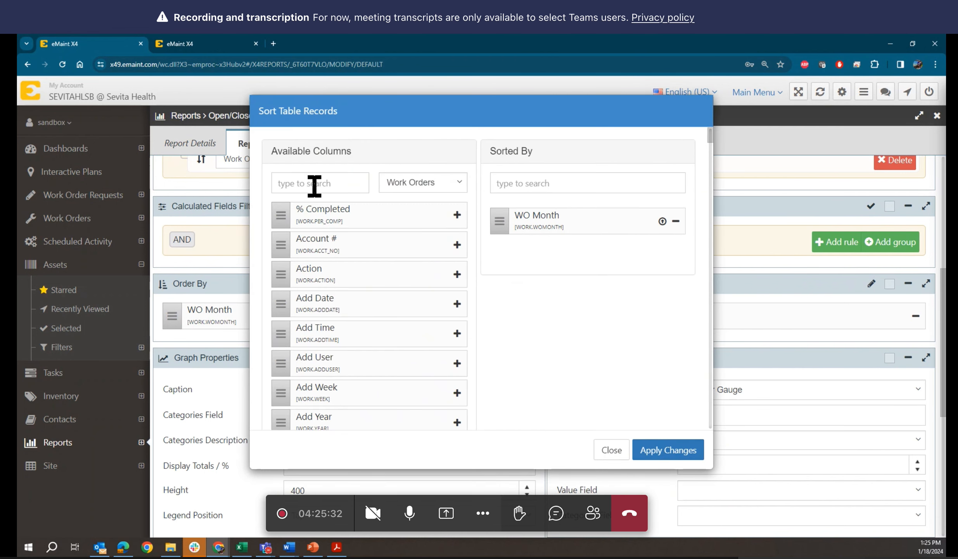
{"action": "left_click", "coordinate": [677, 221]}
{"action": "left_click", "coordinate": [335, 184]}
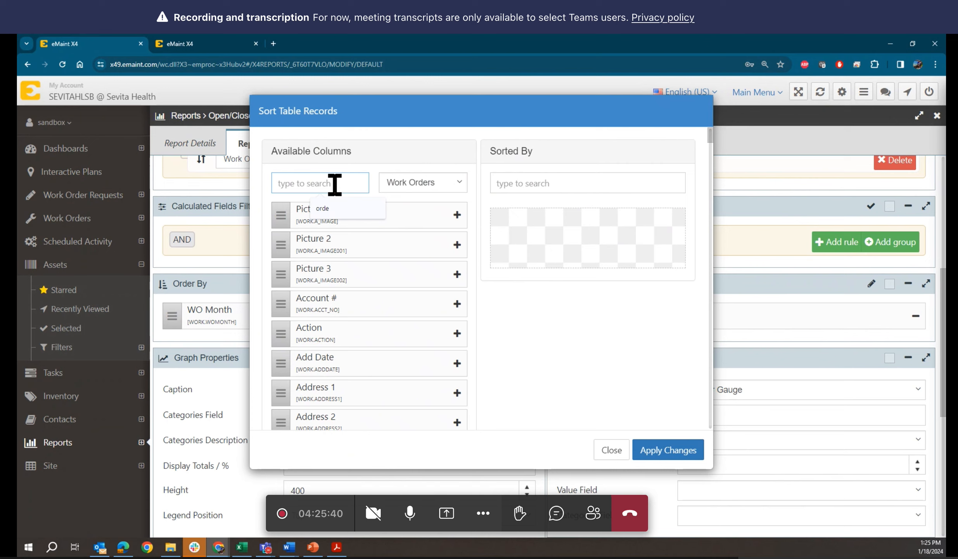
{"action": "type", "text": "WO"}
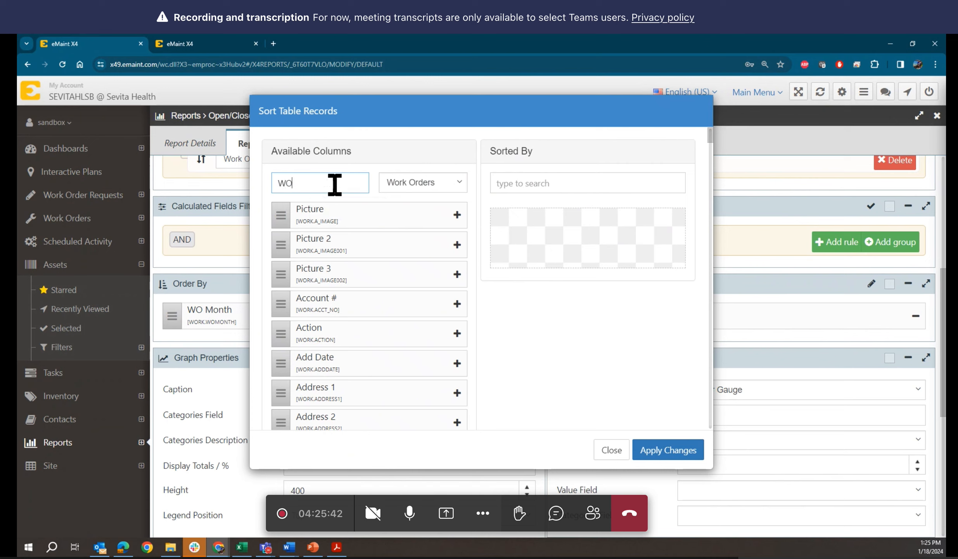
{"action": "type", "text": " M"}
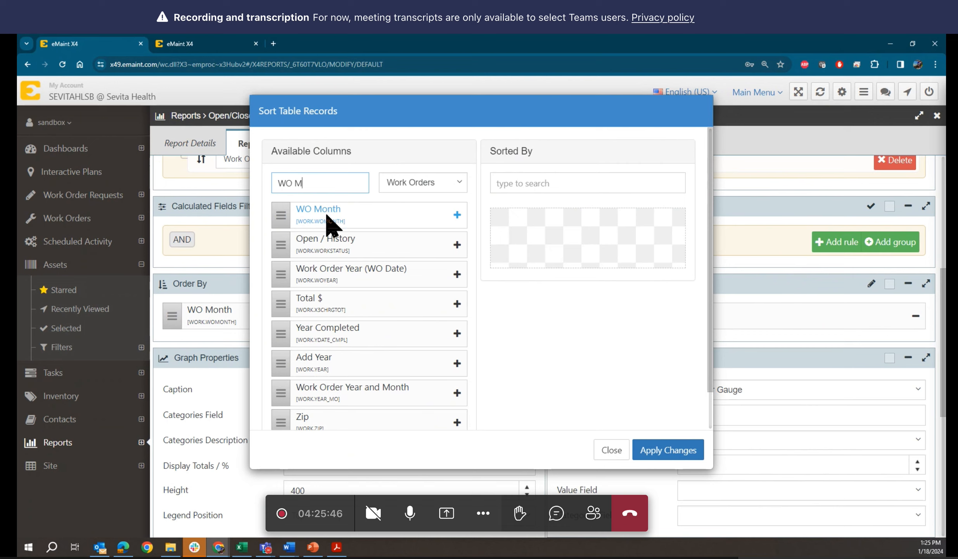
{"action": "left_click", "coordinate": [457, 215]}
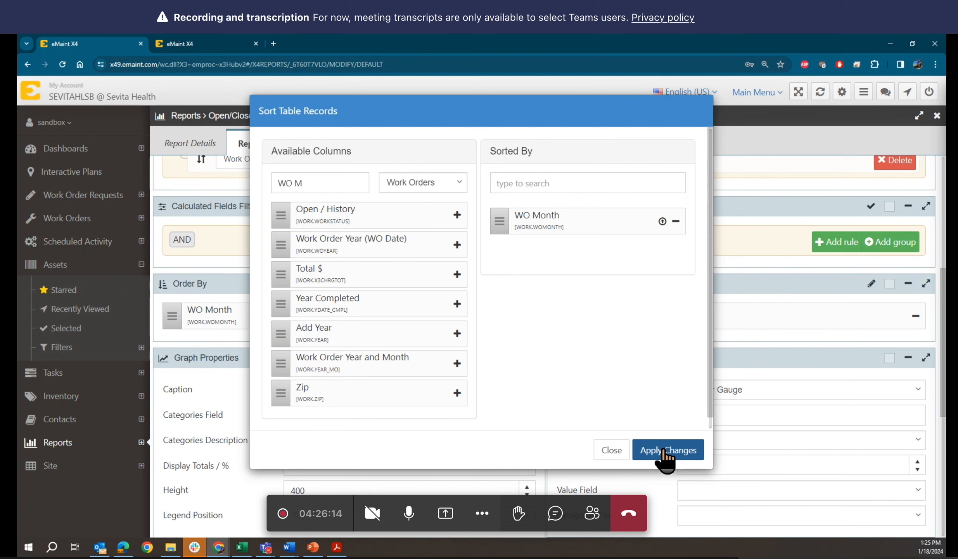
{"action": "left_click", "coordinate": [664, 452]}
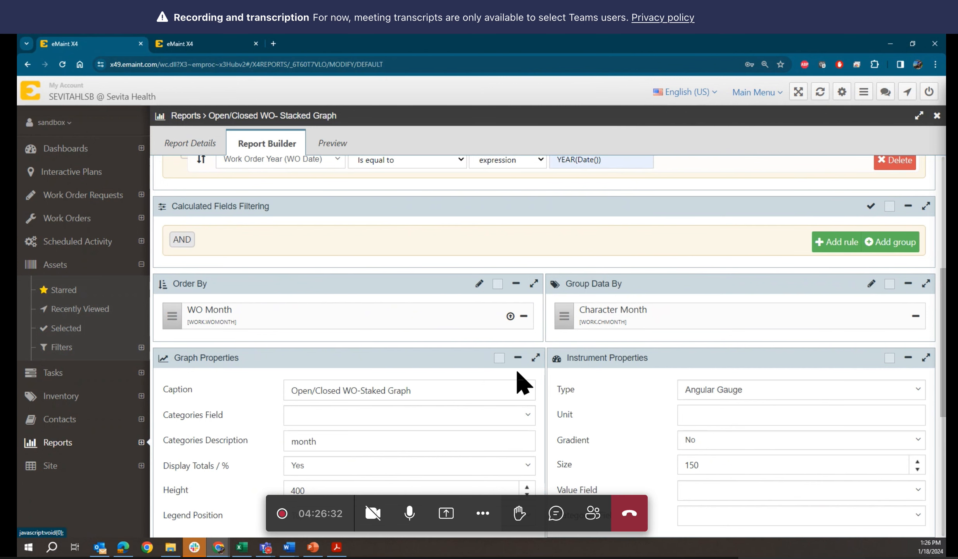
Step: Set the categories field in the graph properties to Character Month
{"action": "scroll", "coordinate": [518, 382], "scroll_direction": "down", "scroll_amount": 2}
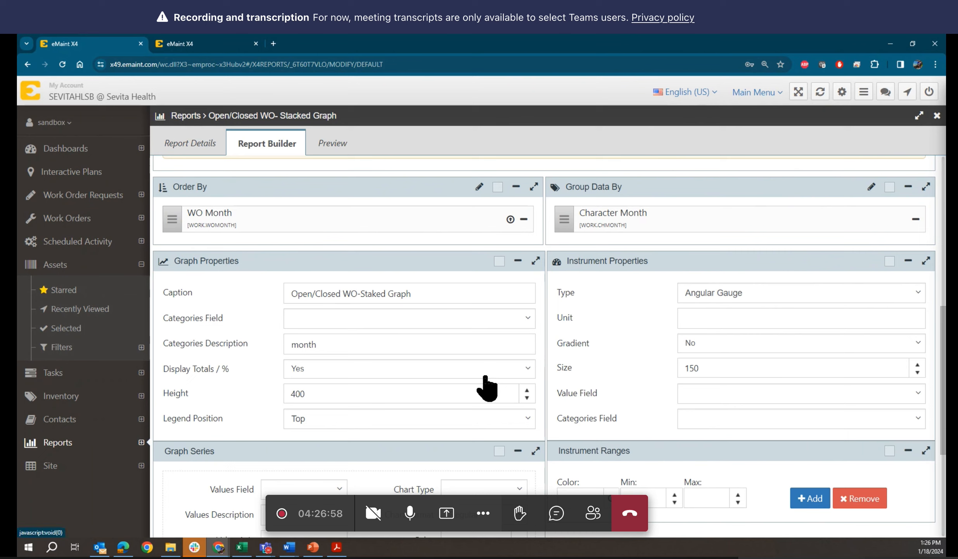
{"action": "left_click", "coordinate": [529, 317]}
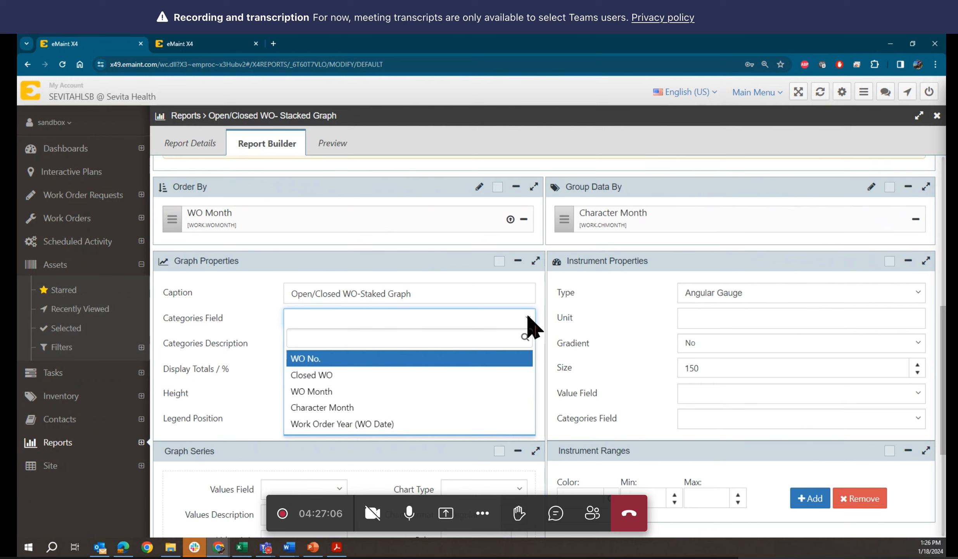
{"action": "left_click", "coordinate": [367, 425]}
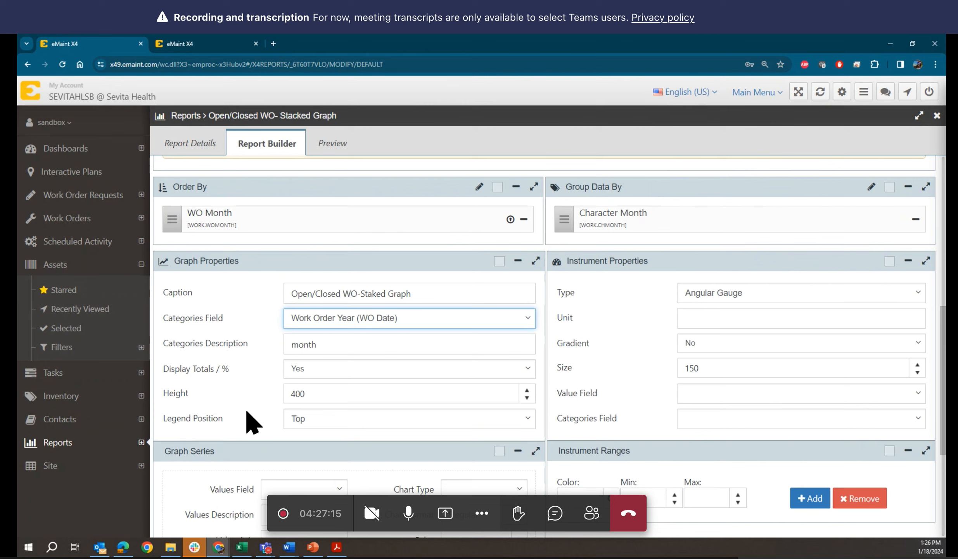
{"action": "left_click", "coordinate": [375, 324]}
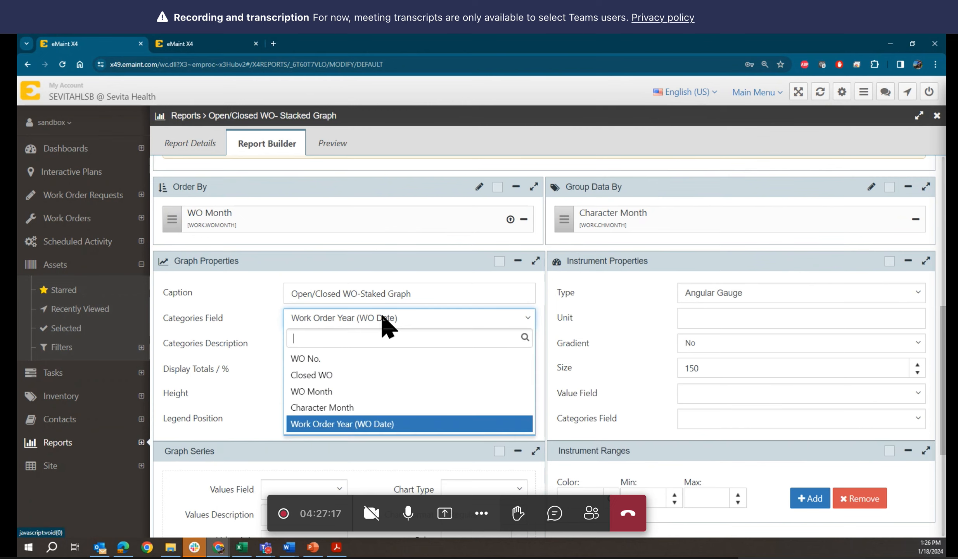
{"action": "left_click", "coordinate": [333, 410]}
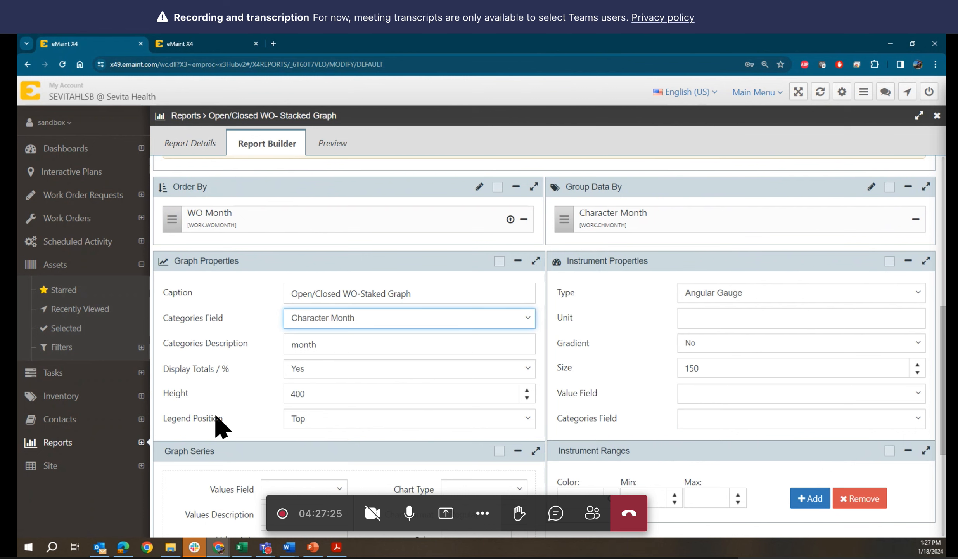
Step: Set the first graph series' values field to WO No. and its values description to WO Created
{"action": "scroll", "coordinate": [216, 415], "scroll_direction": "down", "scroll_amount": 3}
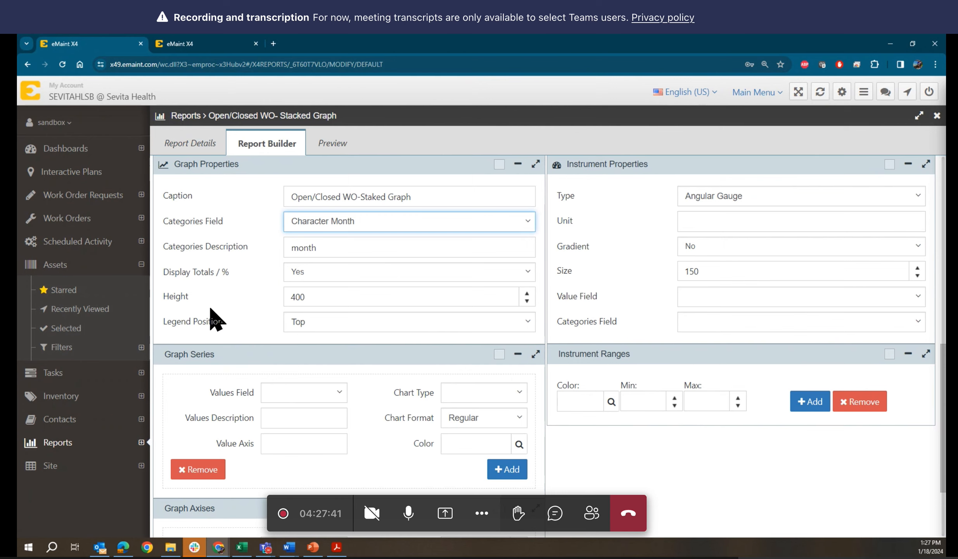
{"action": "scroll", "coordinate": [239, 306], "scroll_direction": "down", "scroll_amount": 1}
{"action": "scroll", "coordinate": [241, 307], "scroll_direction": "down", "scroll_amount": 1}
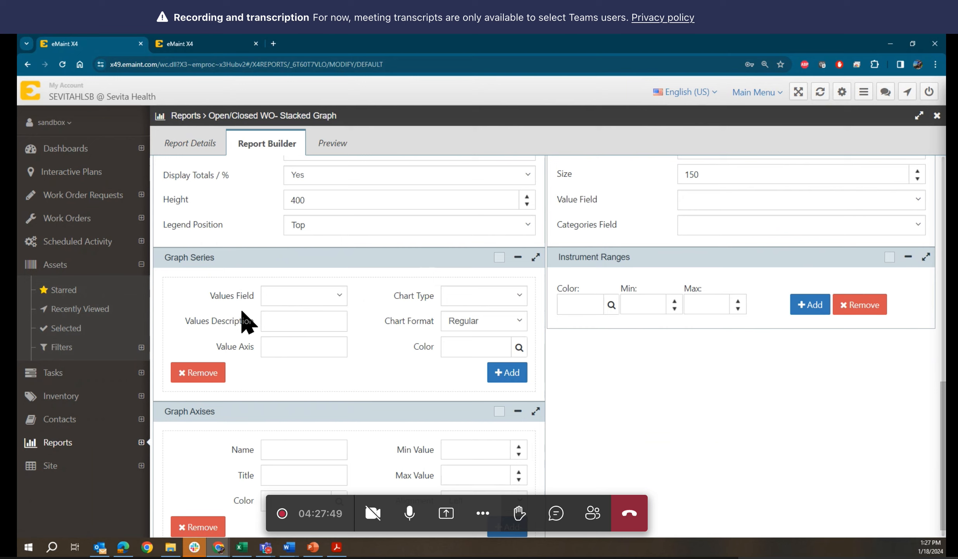
{"action": "left_click", "coordinate": [313, 295]}
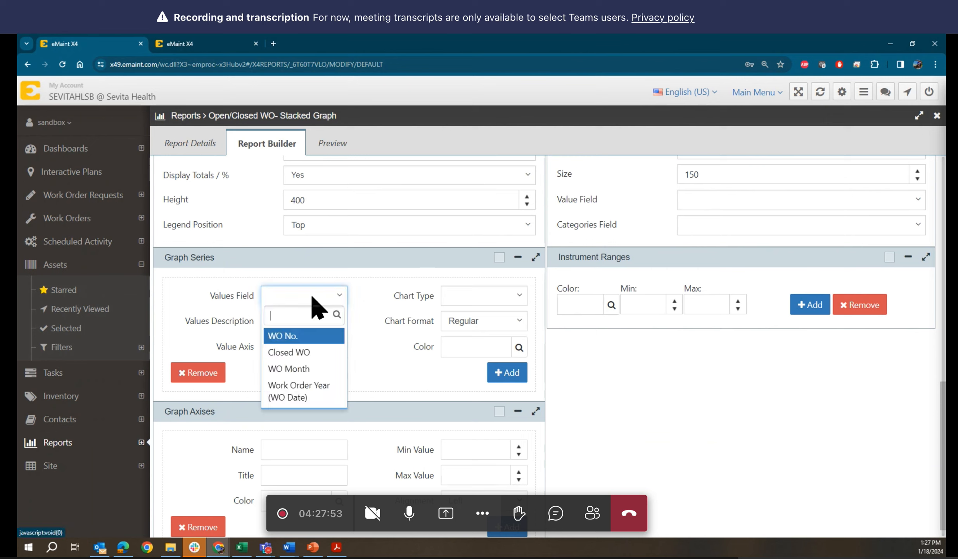
{"action": "left_click", "coordinate": [302, 336]}
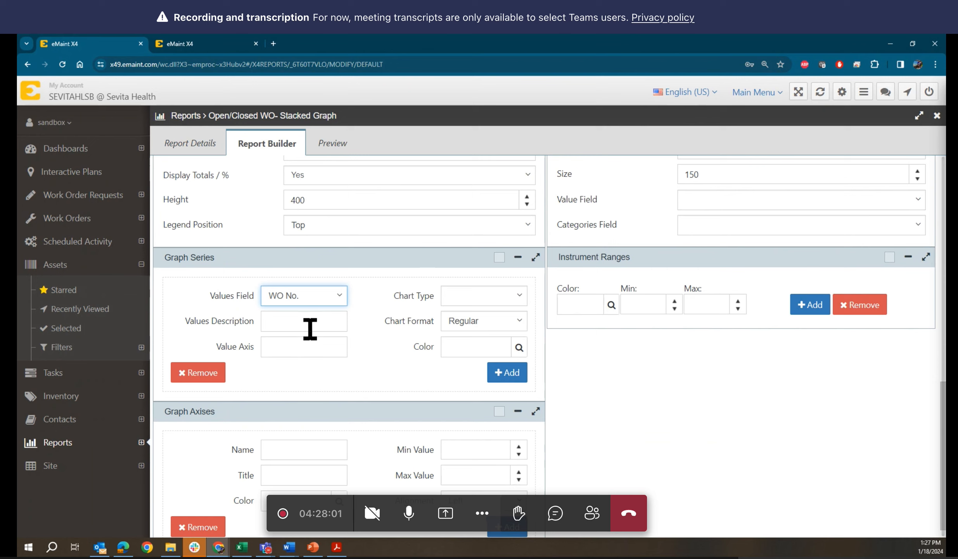
{"action": "left_click", "coordinate": [337, 320]}
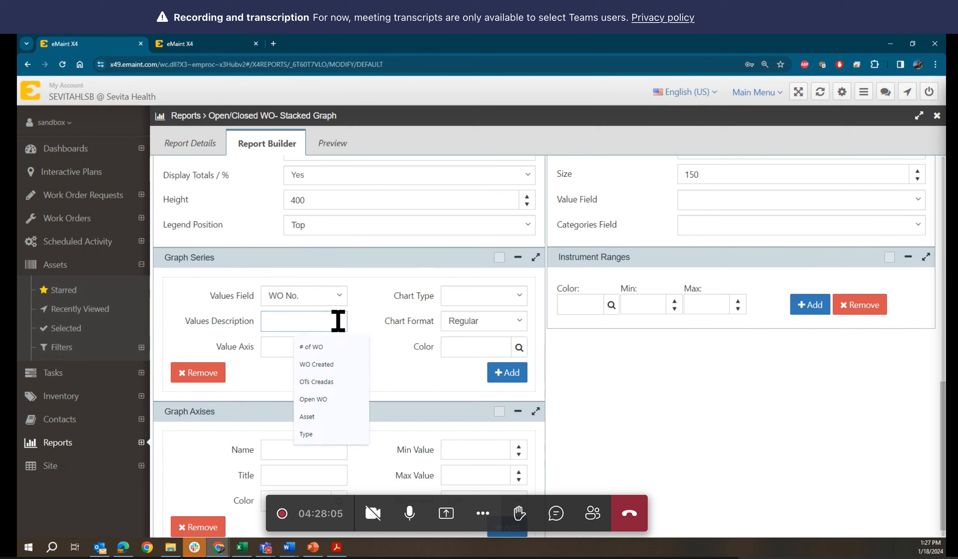
{"action": "left_click", "coordinate": [322, 364]}
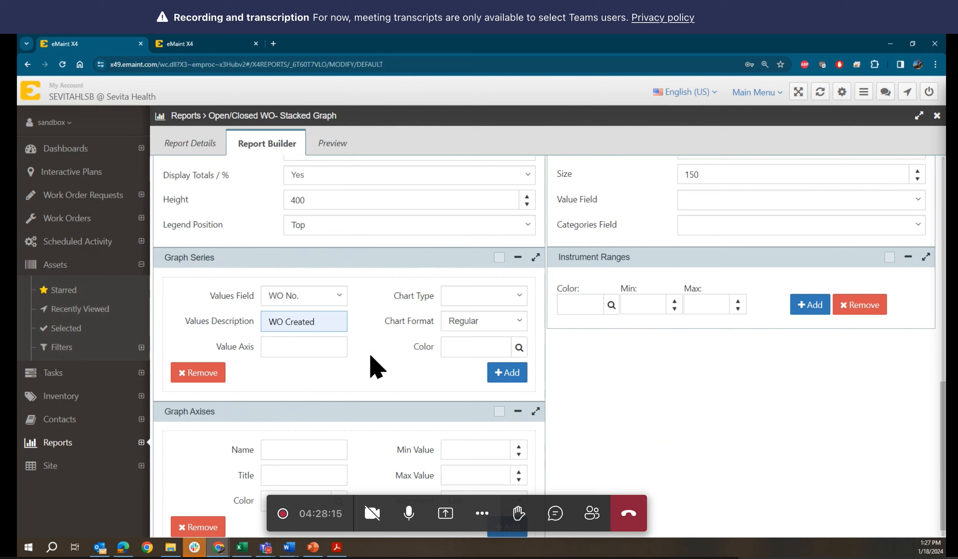
Step: Give the WO Created series the chart type Column, the chart format Stacked and the green color #56ffaa
{"action": "left_click", "coordinate": [476, 297]}
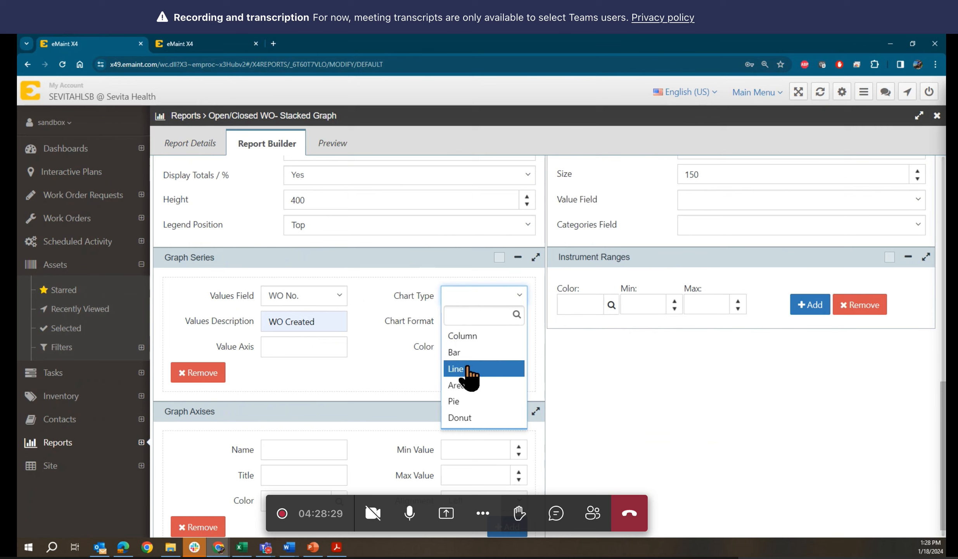
{"action": "left_click", "coordinate": [472, 337]}
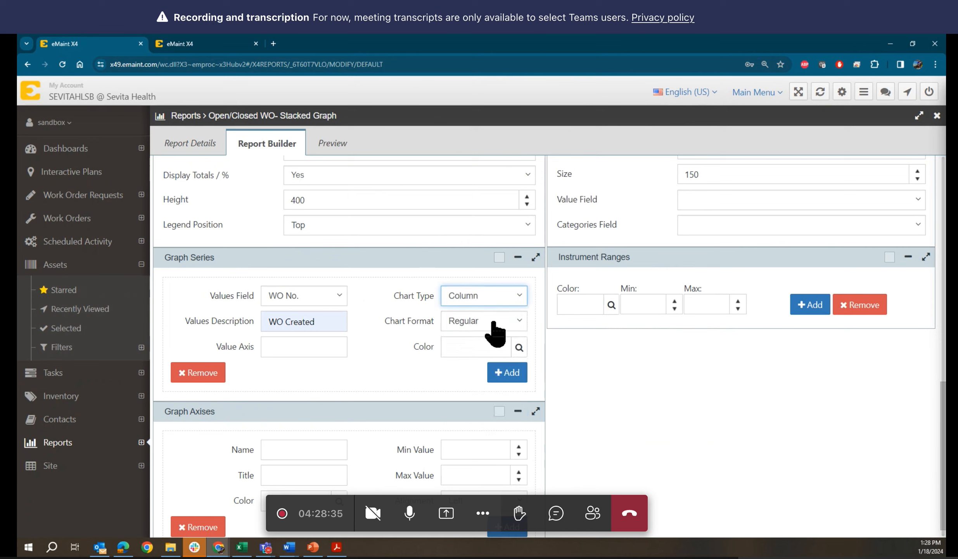
{"action": "left_click", "coordinate": [472, 322]}
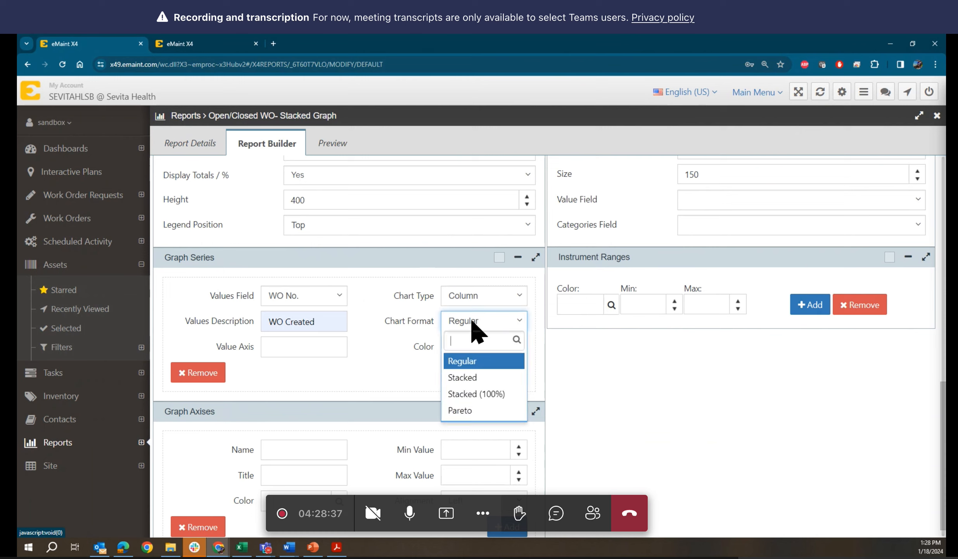
{"action": "left_click", "coordinate": [465, 378]}
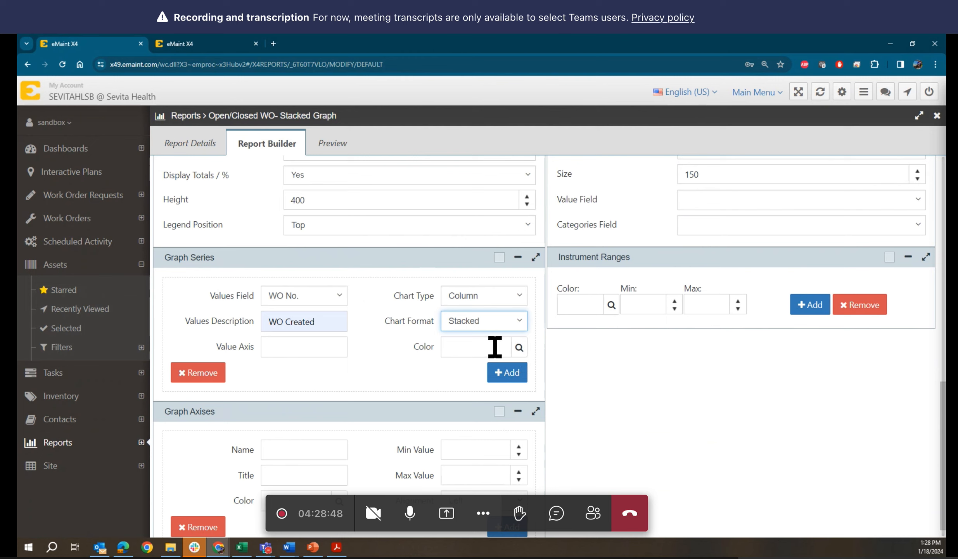
{"action": "left_click", "coordinate": [519, 347]}
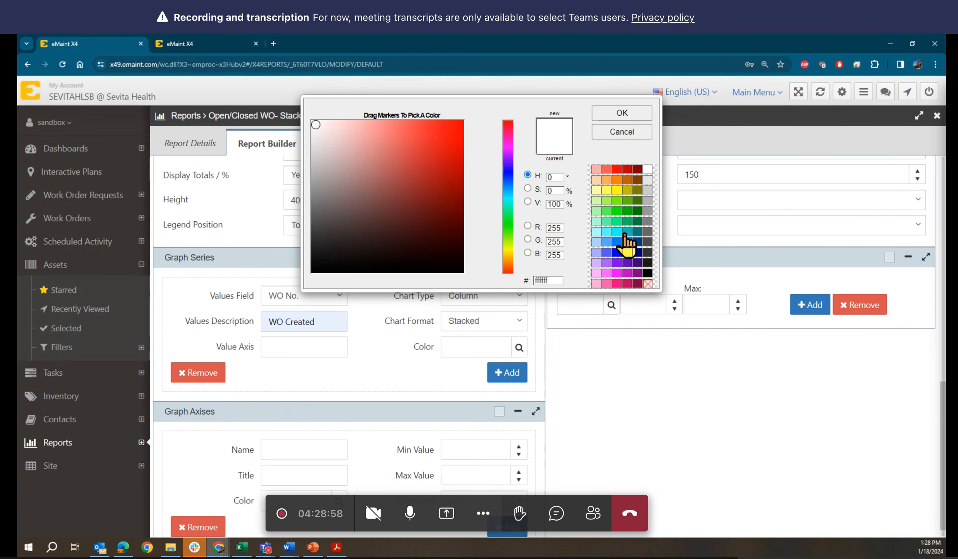
{"action": "left_click", "coordinate": [607, 220]}
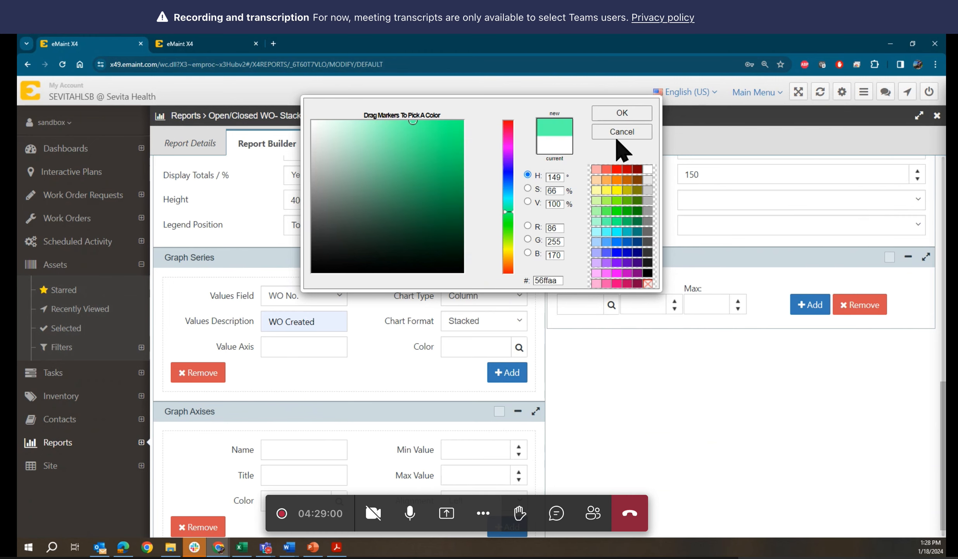
{"action": "left_click", "coordinate": [615, 113]}
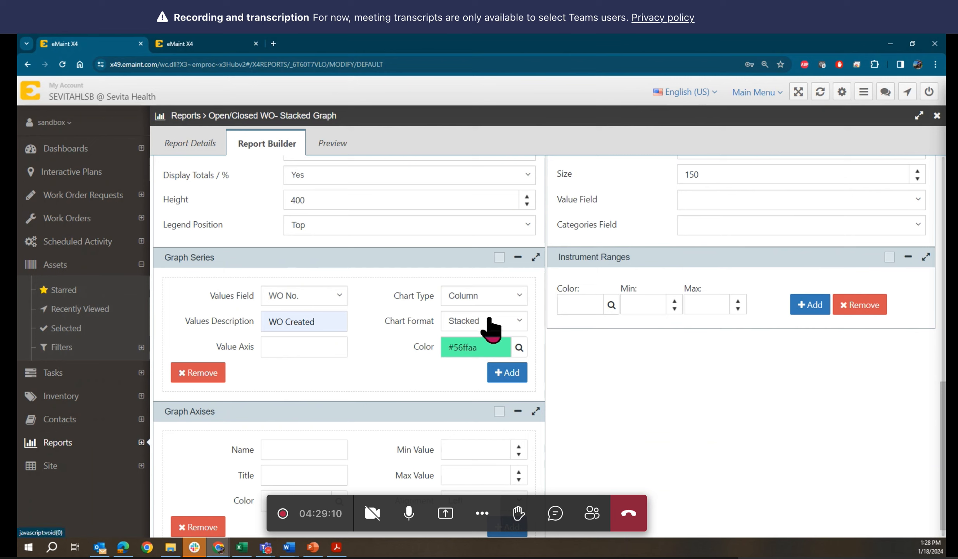
Step: Add a second graph series with Closed WO as its values field and WOs Closed as its description
{"action": "left_click", "coordinate": [508, 373]}
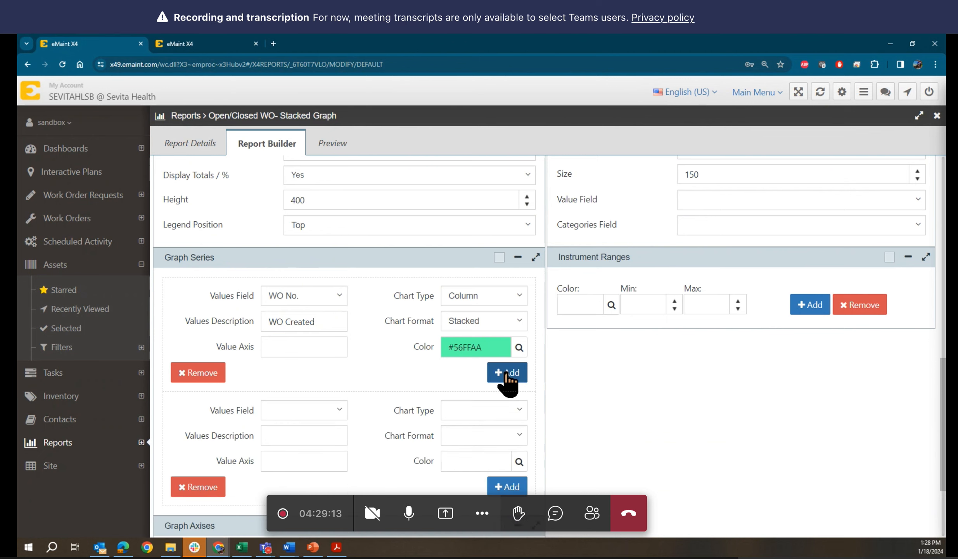
{"action": "left_click", "coordinate": [339, 411]}
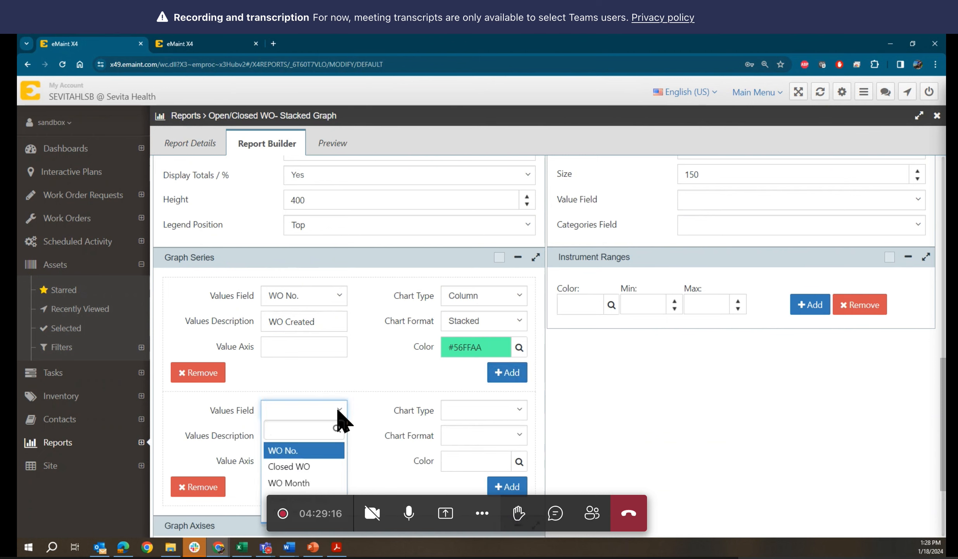
{"action": "left_click", "coordinate": [310, 467]}
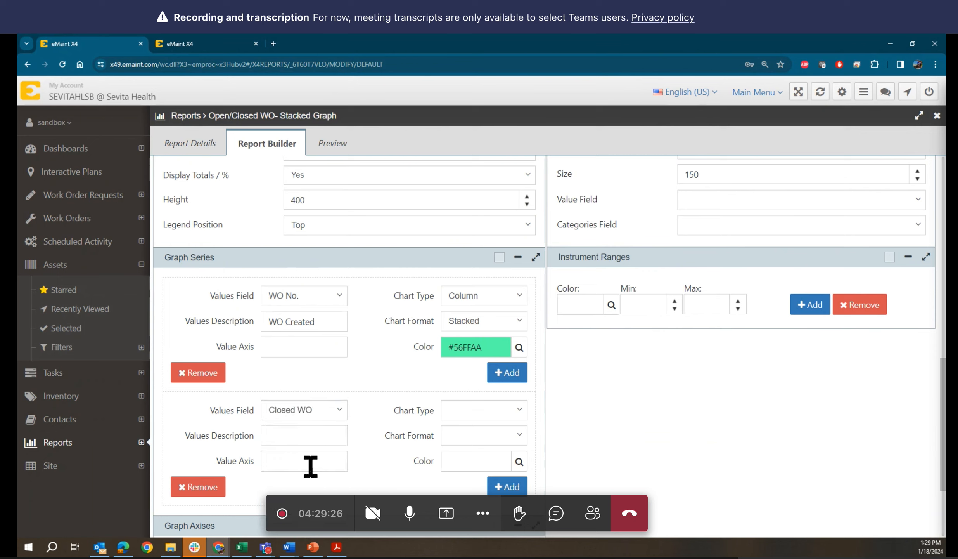
{"action": "left_click", "coordinate": [307, 435]}
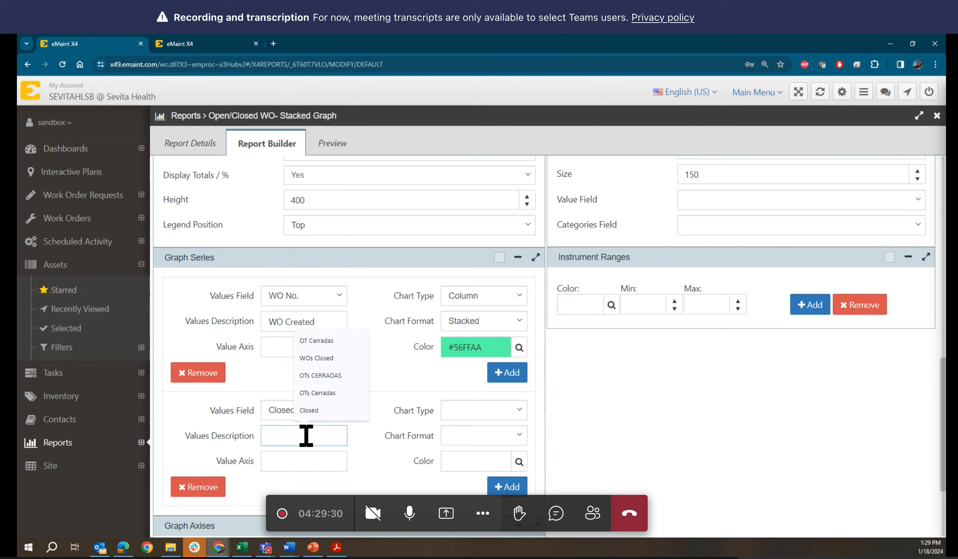
{"action": "left_click", "coordinate": [331, 358]}
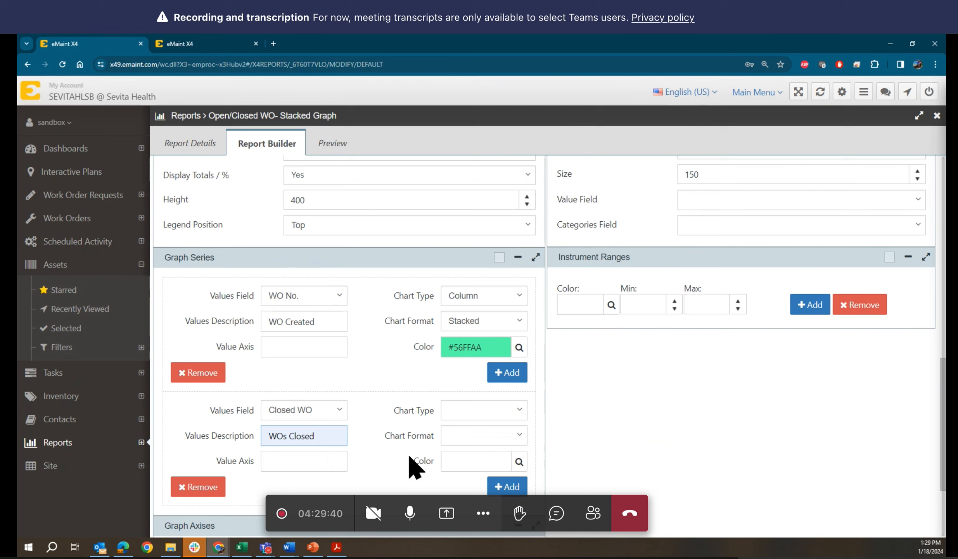
Step: Give the WOs Closed series the chart type Column, the chart format Stacked and the blue color #007fff
{"action": "left_click", "coordinate": [453, 411]}
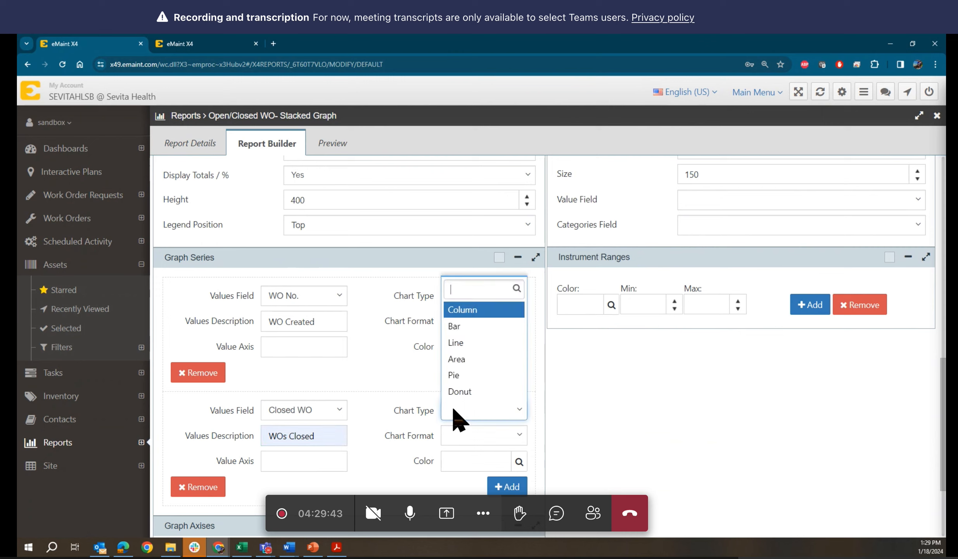
{"action": "left_click", "coordinate": [469, 310]}
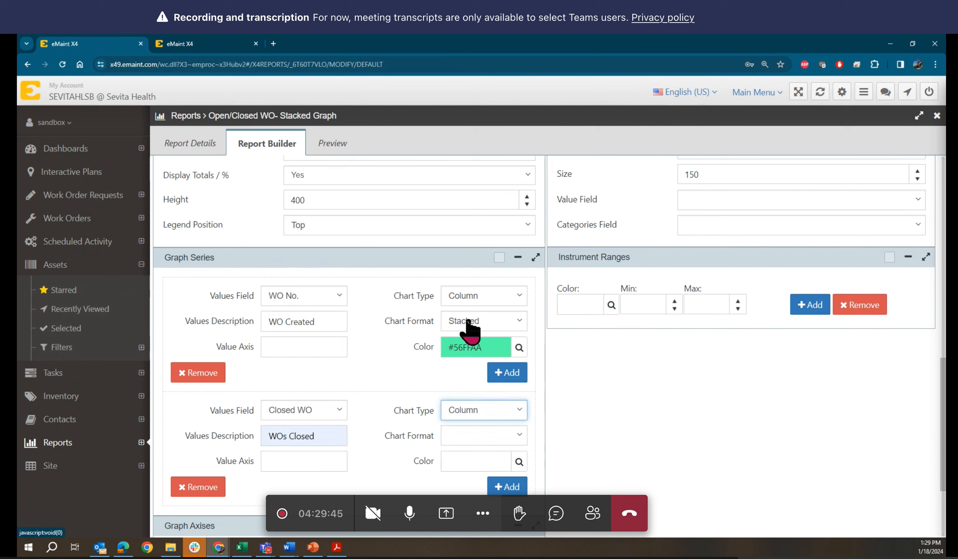
{"action": "left_click", "coordinate": [454, 442]}
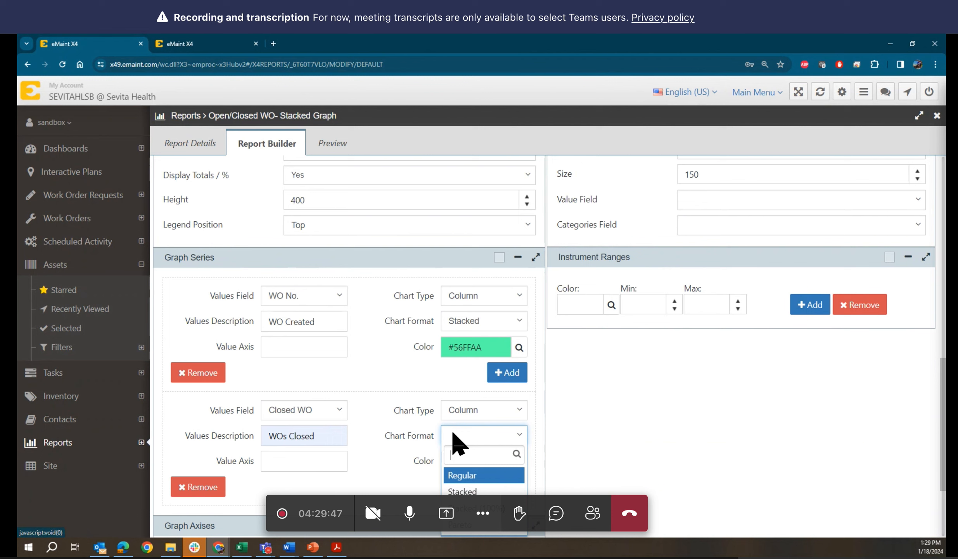
{"action": "left_click", "coordinate": [463, 491]}
{"action": "left_click", "coordinate": [519, 461]}
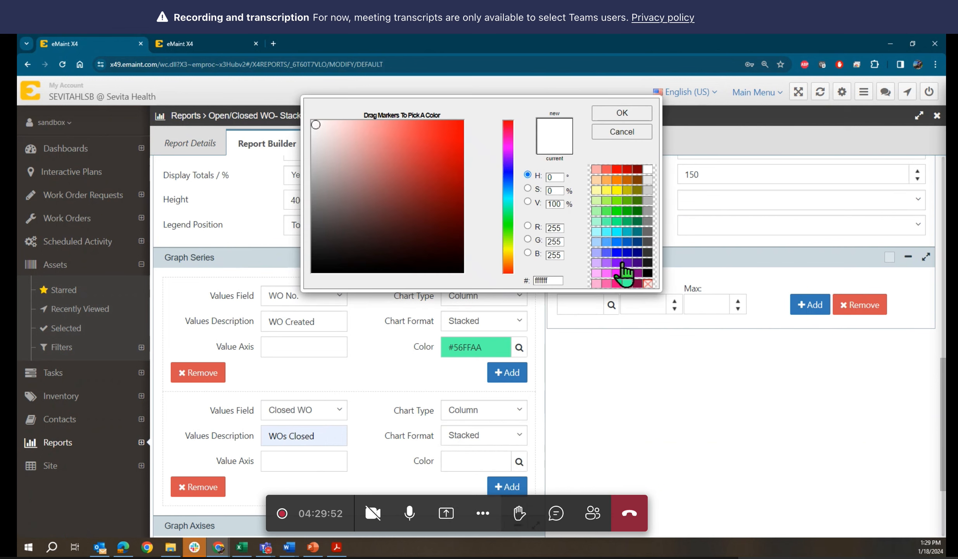
{"action": "left_click", "coordinate": [616, 241]}
{"action": "left_click", "coordinate": [621, 113]}
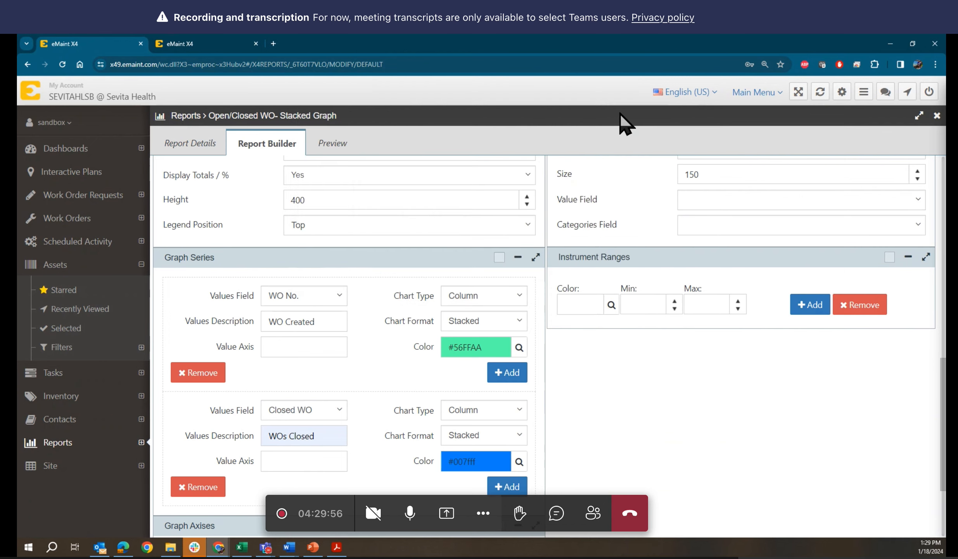
Step: Run the report as a graph, examine the stacked columns for each month, and close the report output
{"action": "scroll", "coordinate": [412, 438], "scroll_direction": "down", "scroll_amount": 3}
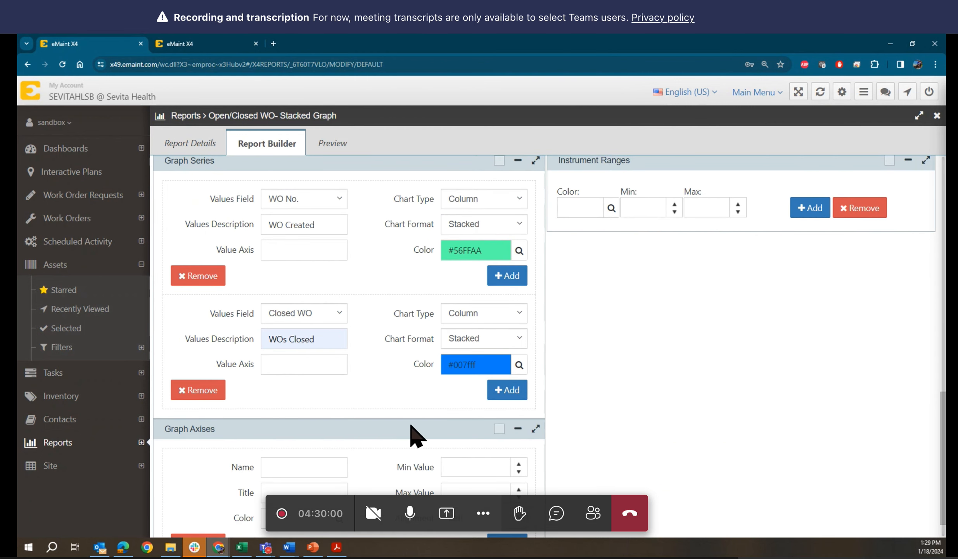
{"action": "scroll", "coordinate": [416, 436], "scroll_direction": "up", "scroll_amount": 10}
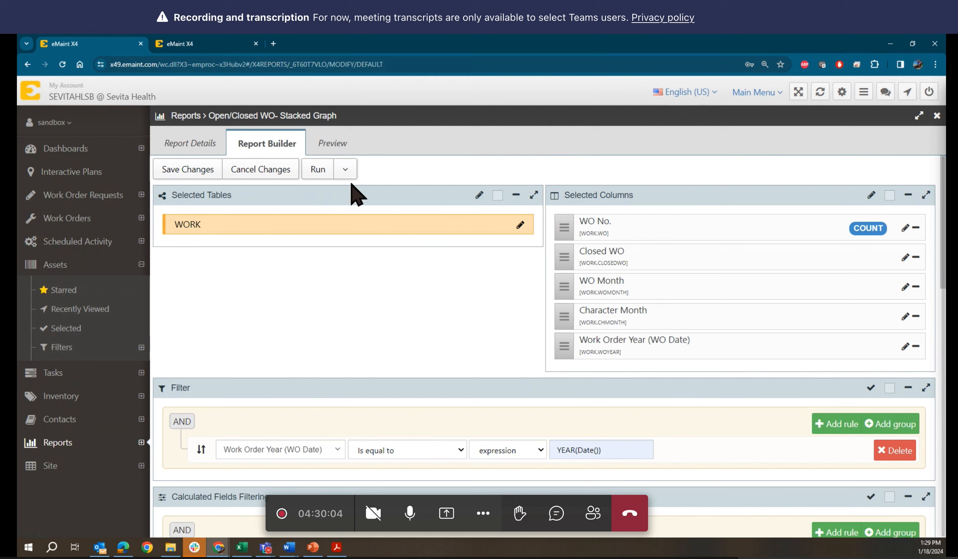
{"action": "left_click", "coordinate": [344, 170]}
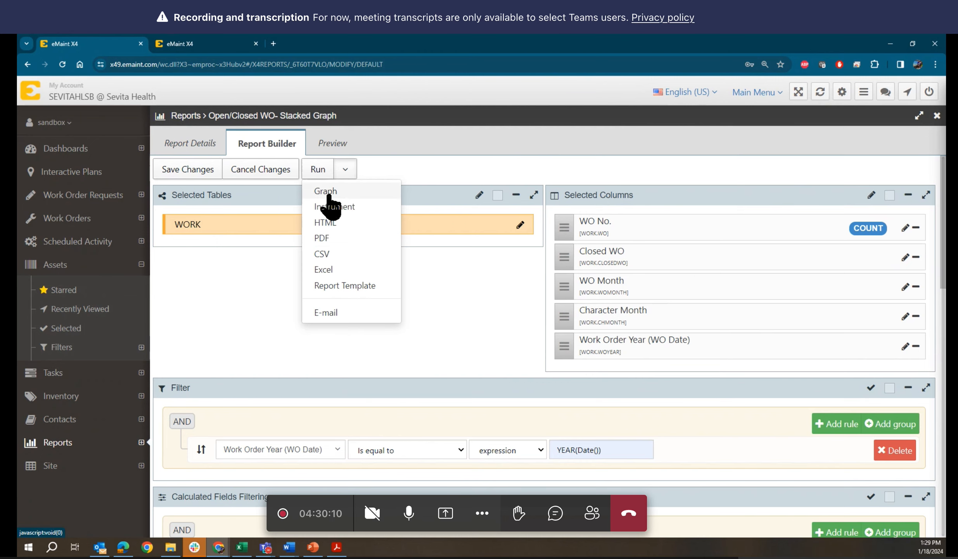
{"action": "left_click", "coordinate": [329, 195]}
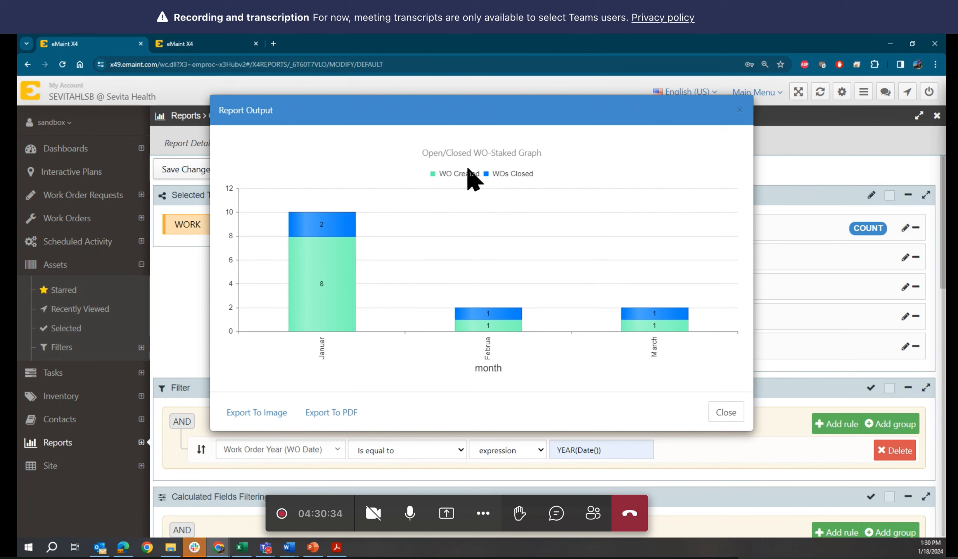
{"action": "mouse_move", "coordinate": [321, 318]}
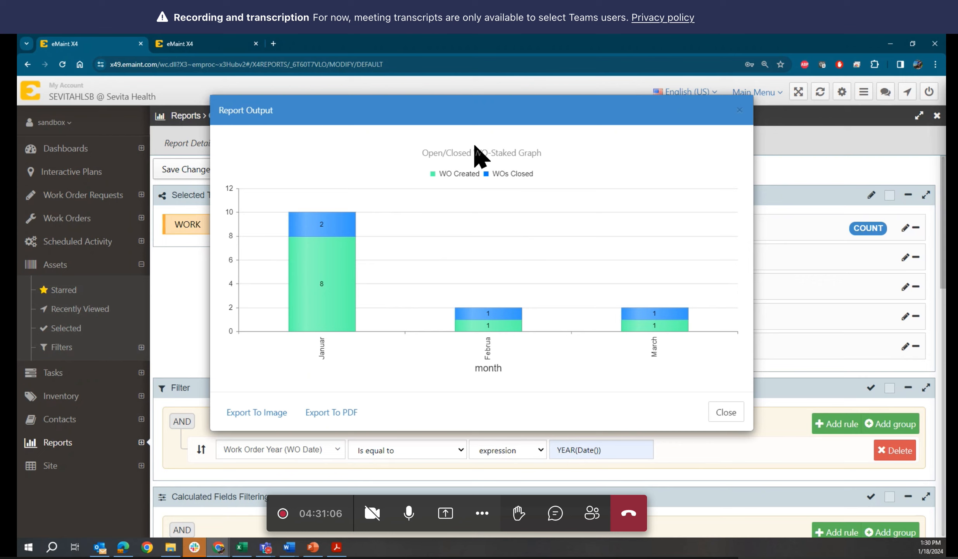
{"action": "left_click", "coordinate": [726, 413]}
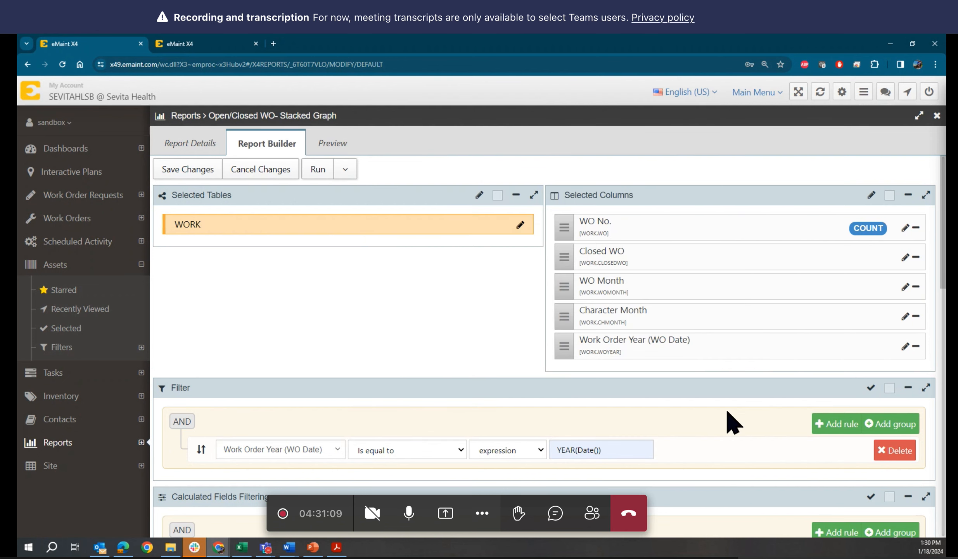
Step: Save the changes to the Open/Closed WO- Stacked Graph report and reopen it for editing
{"action": "left_click", "coordinate": [189, 169]}
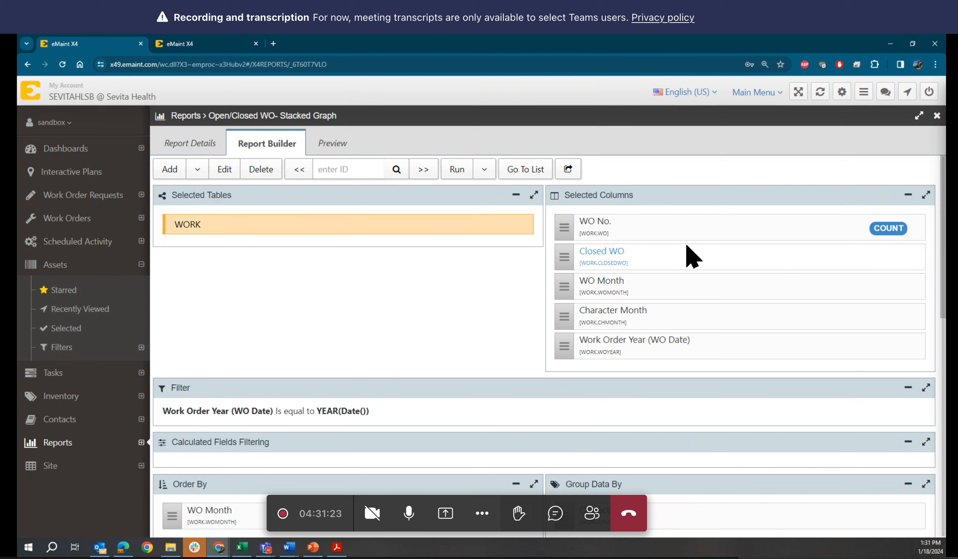
{"action": "left_click", "coordinate": [225, 171]}
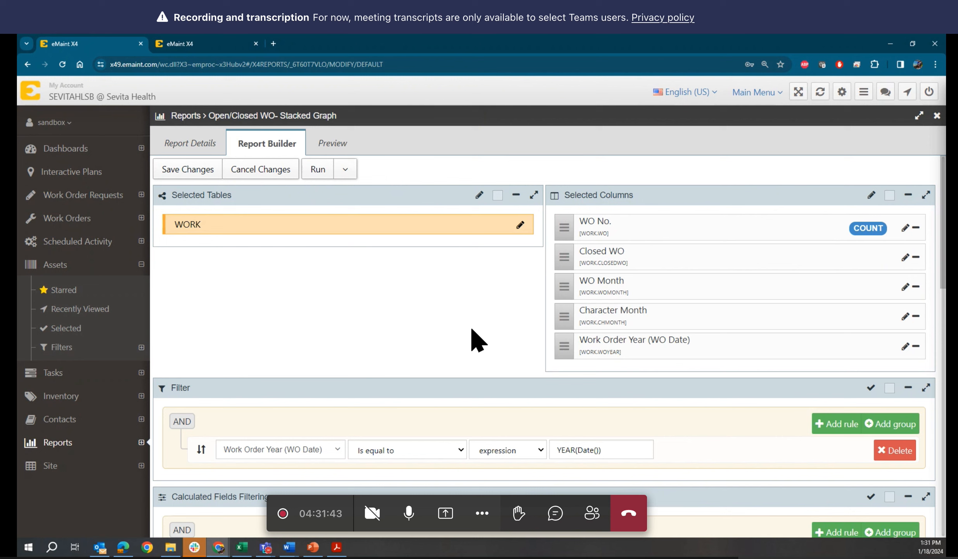
{"action": "scroll", "coordinate": [477, 339], "scroll_direction": "down", "scroll_amount": 7}
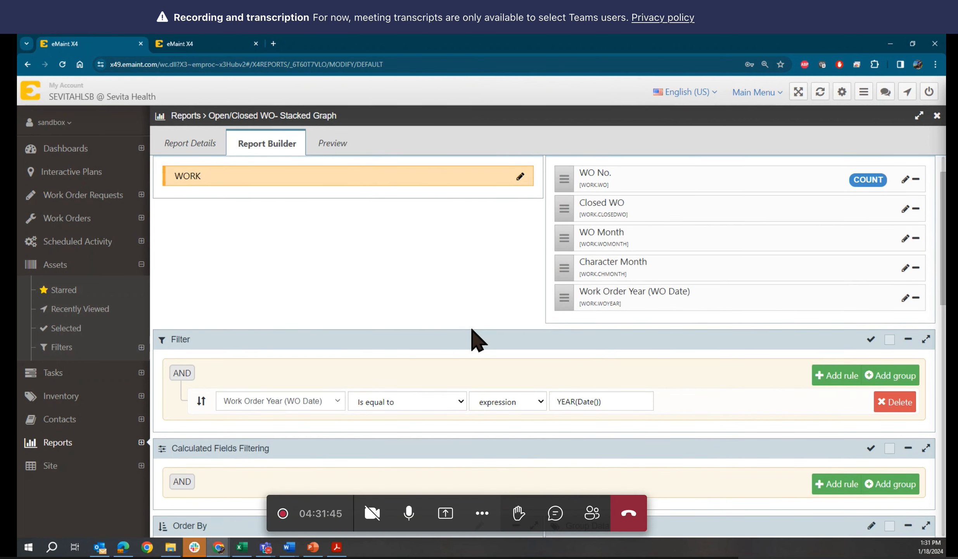
{"action": "scroll", "coordinate": [477, 340], "scroll_direction": "down", "scroll_amount": 6}
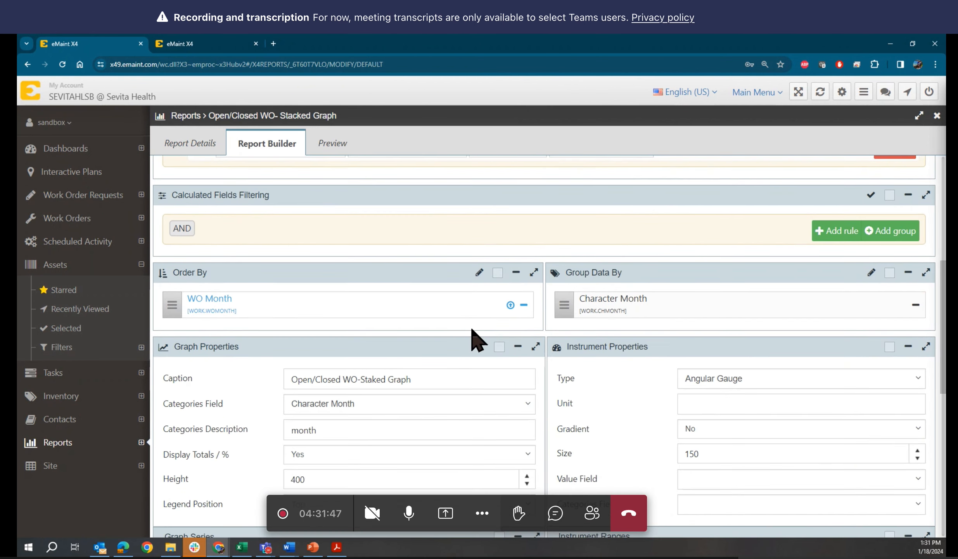
{"action": "scroll", "coordinate": [477, 339], "scroll_direction": "up", "scroll_amount": 13}
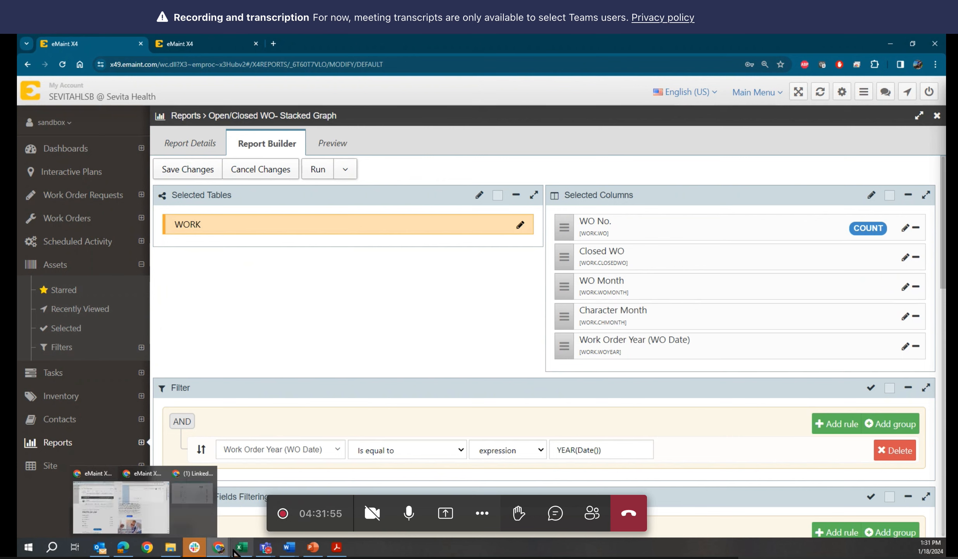
{"action": "mouse_move", "coordinate": [218, 548]}
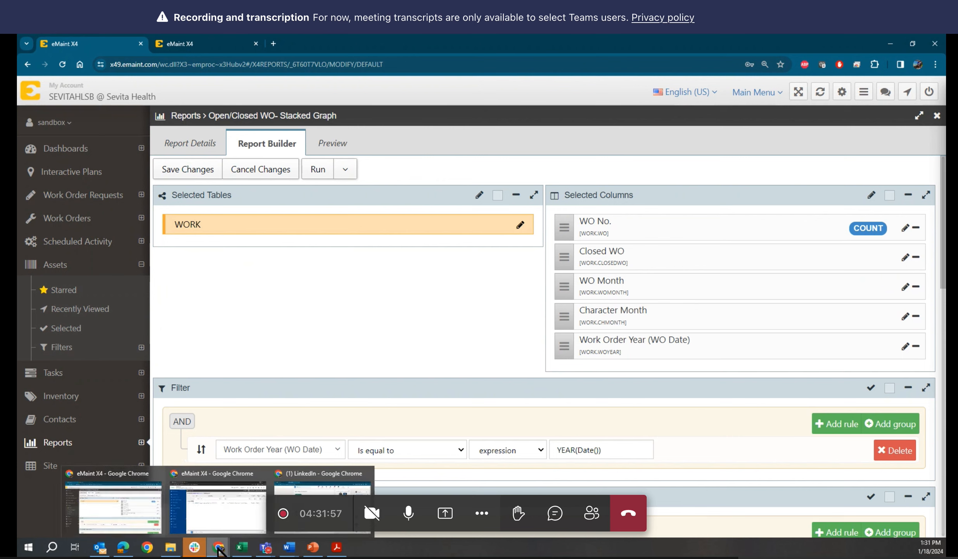
Step: Switch to the incognito browser window, clear the description filter on its report list, and return to the sandbox report
{"action": "left_click", "coordinate": [233, 518]}
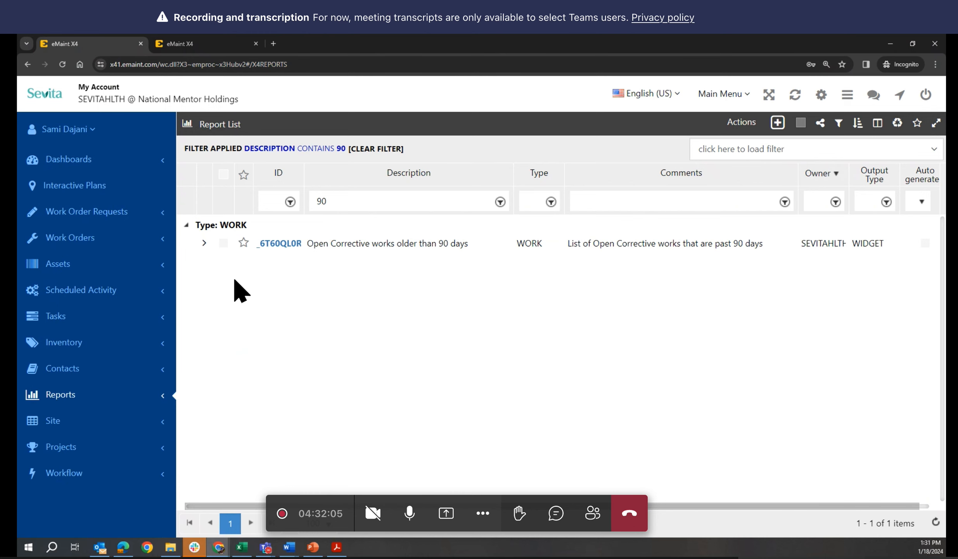
{"action": "left_click", "coordinate": [379, 150]}
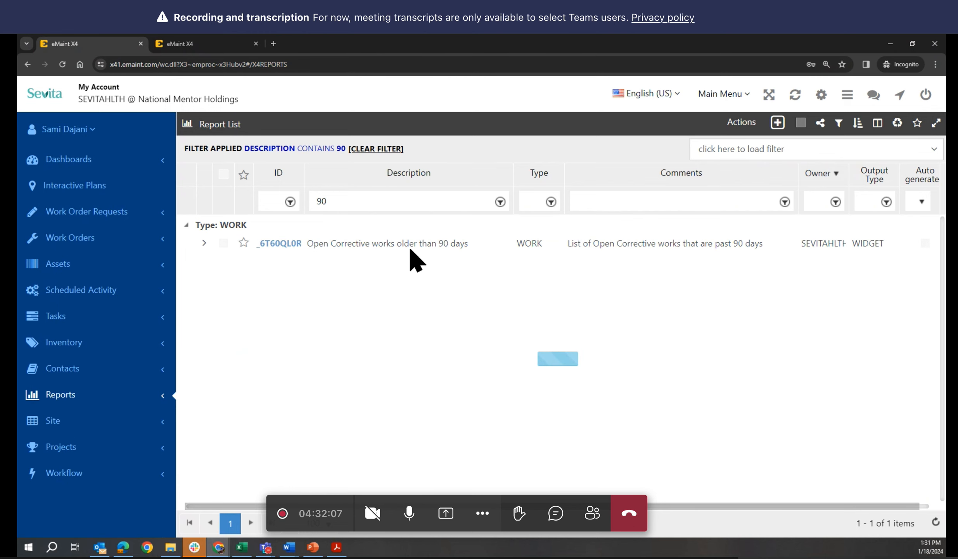
{"action": "left_click", "coordinate": [451, 199]}
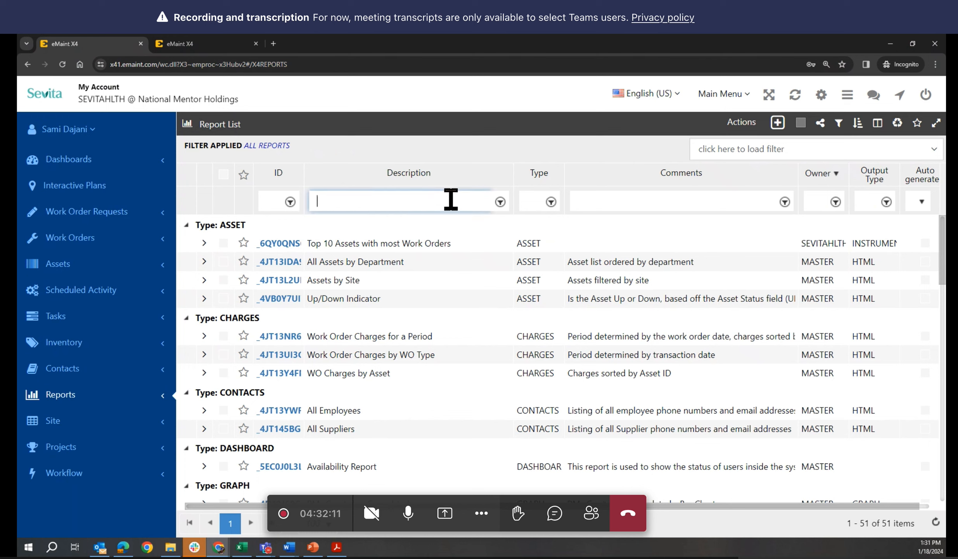
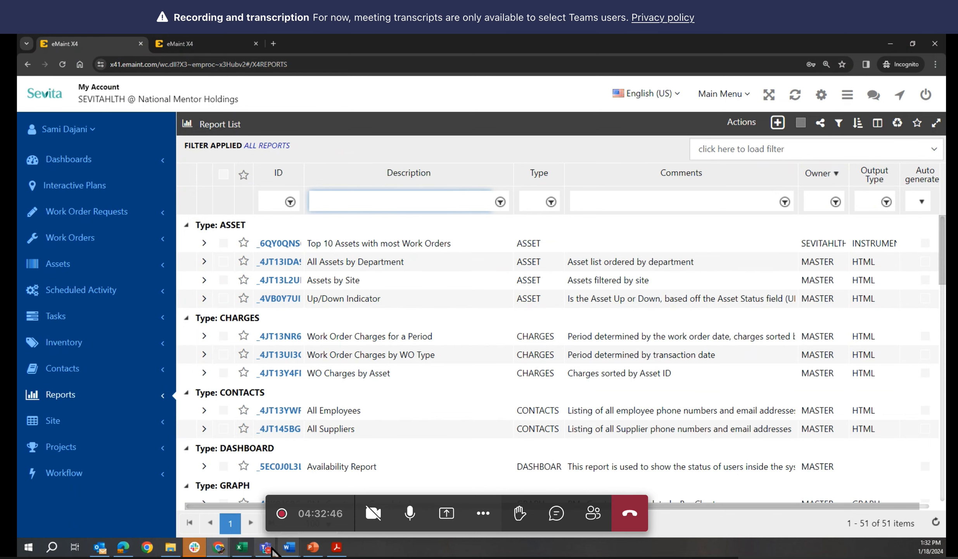
{"action": "mouse_move", "coordinate": [218, 546]}
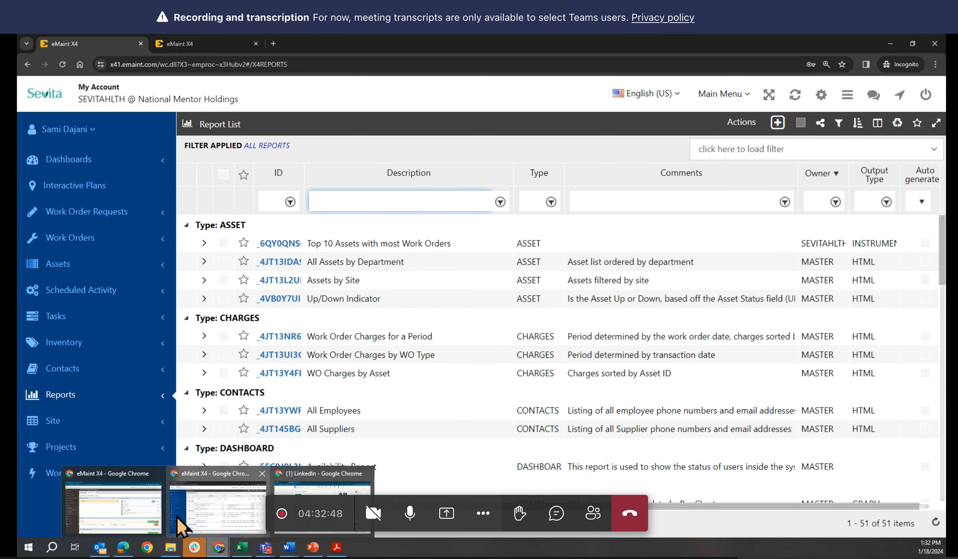
{"action": "left_click", "coordinate": [155, 512]}
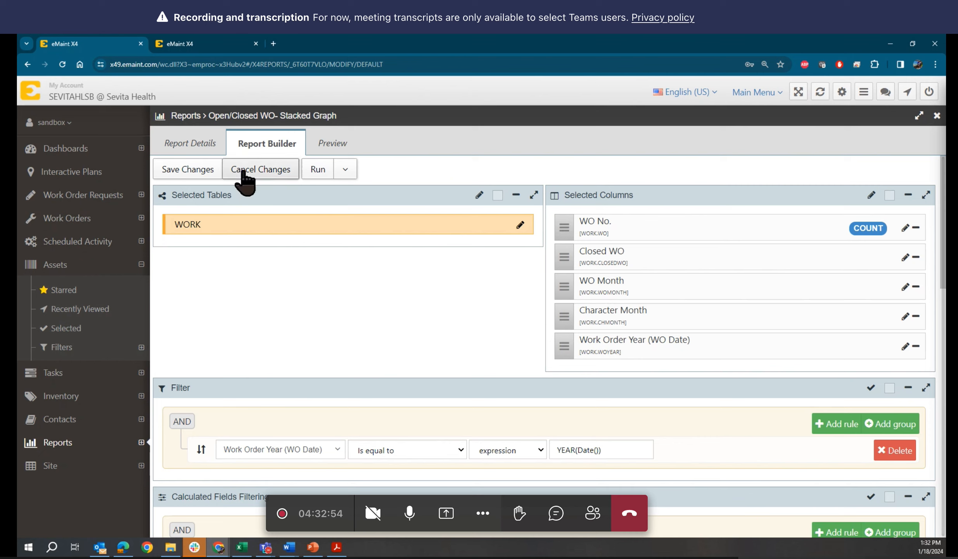
Step: Cancel and restart editing of the report, and limit the available report columns to calculated fields to review them
{"action": "left_click", "coordinate": [256, 171]}
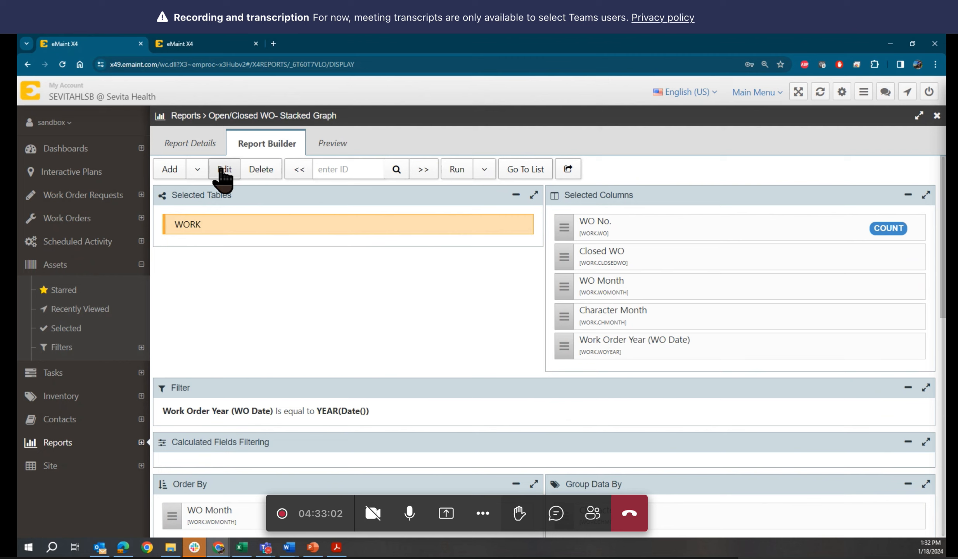
{"action": "left_click", "coordinate": [222, 171]}
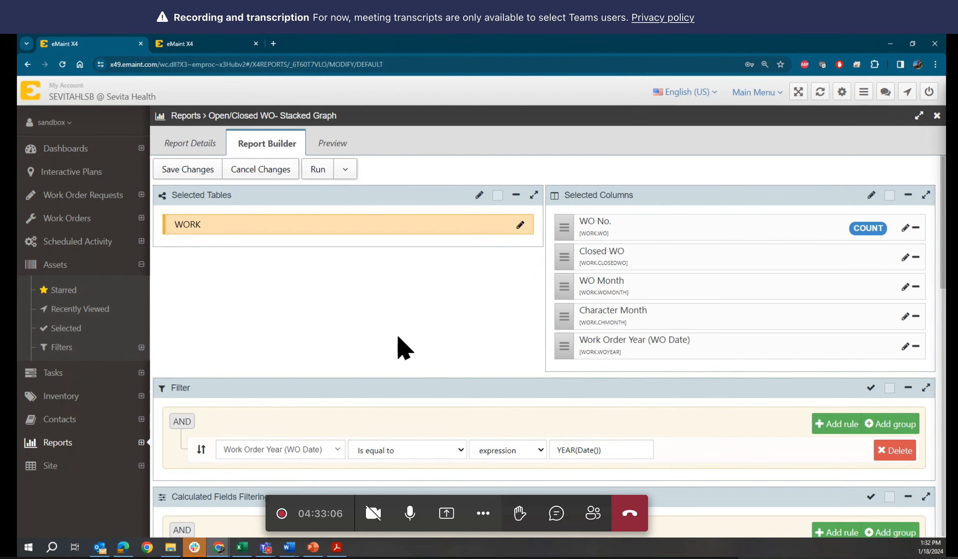
{"action": "left_click", "coordinate": [871, 195]}
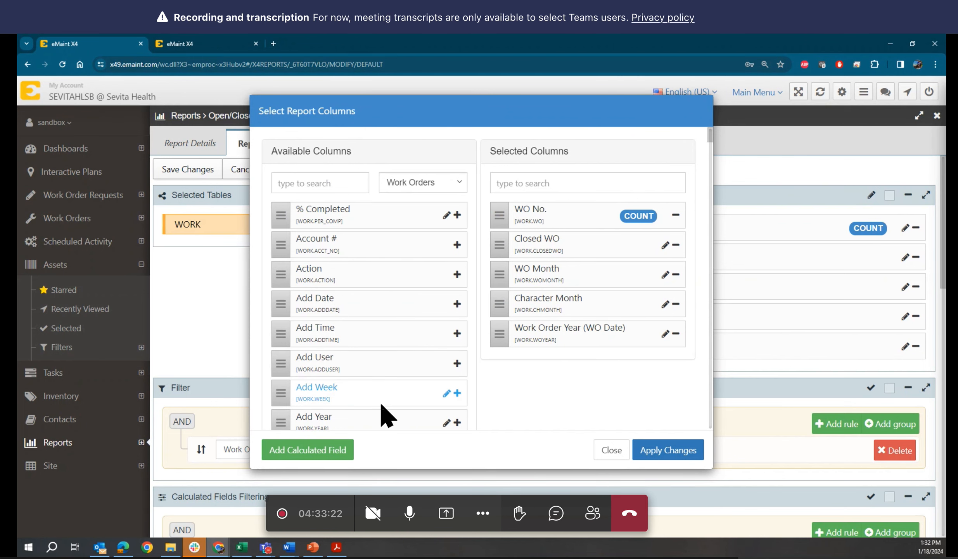
{"action": "scroll", "coordinate": [454, 322], "scroll_direction": "down", "scroll_amount": 20}
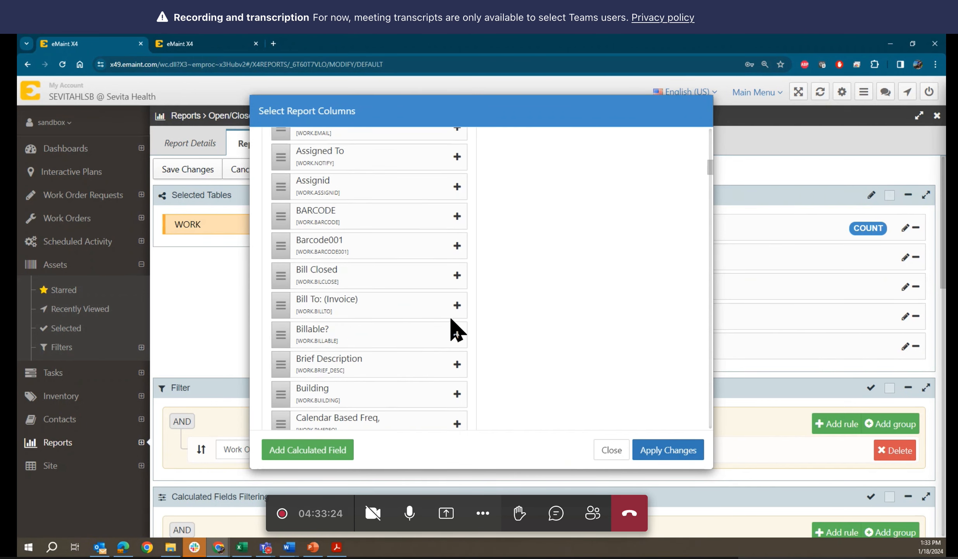
{"action": "left_click_drag", "start_coordinate": [714, 193], "coordinate": [686, 454]}
{"action": "scroll", "coordinate": [588, 336], "scroll_direction": "up", "scroll_amount": 2}
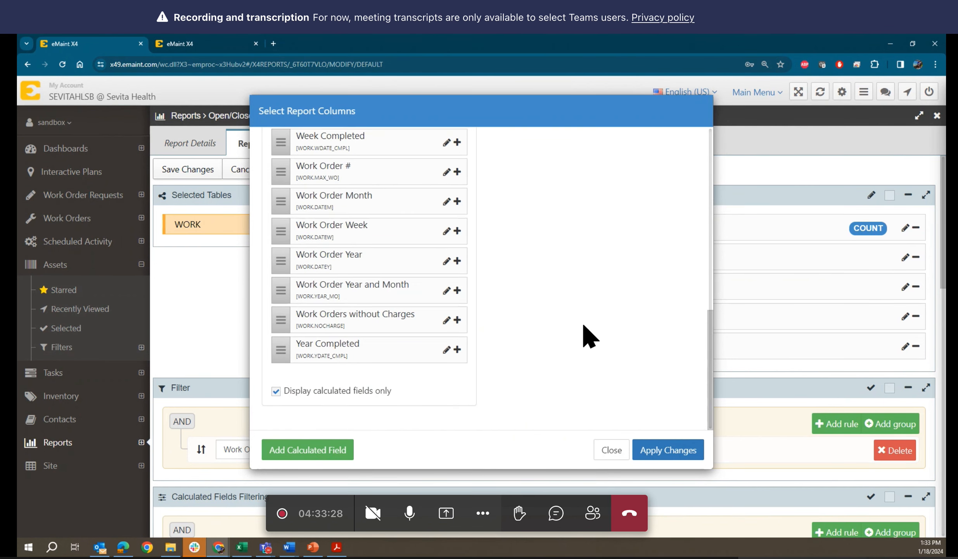
{"action": "scroll", "coordinate": [684, 332], "scroll_direction": "up", "scroll_amount": 10}
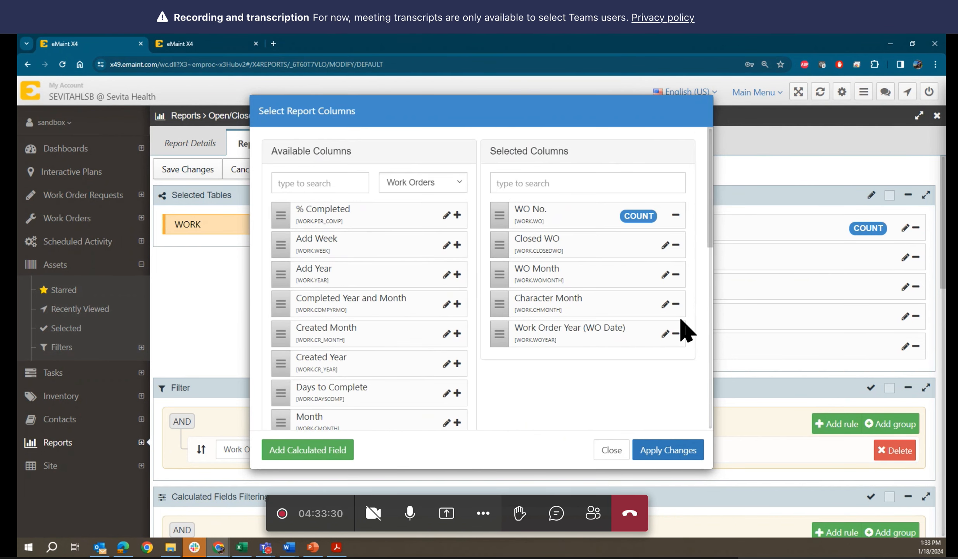
{"action": "scroll", "coordinate": [682, 329], "scroll_direction": "down", "scroll_amount": 2}
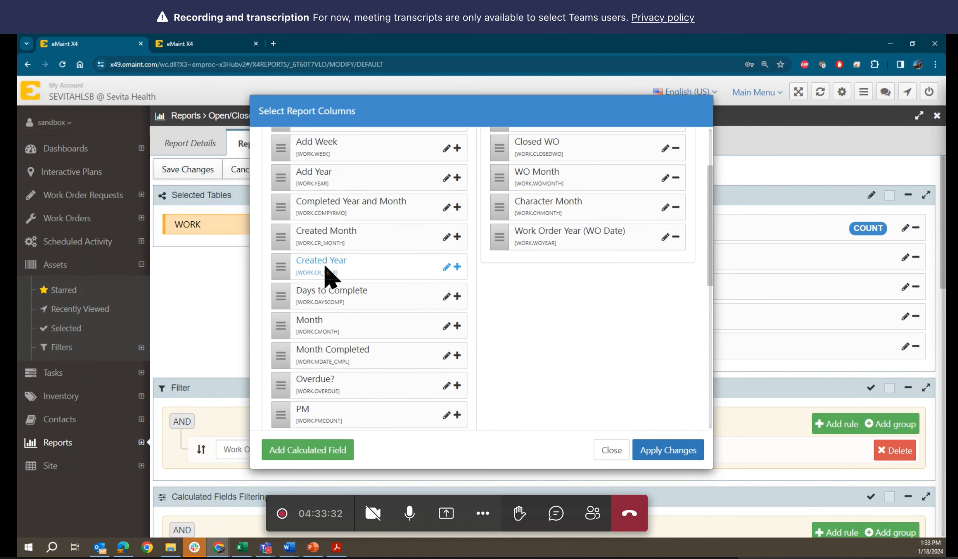
{"action": "scroll", "coordinate": [342, 299], "scroll_direction": "down", "scroll_amount": 3}
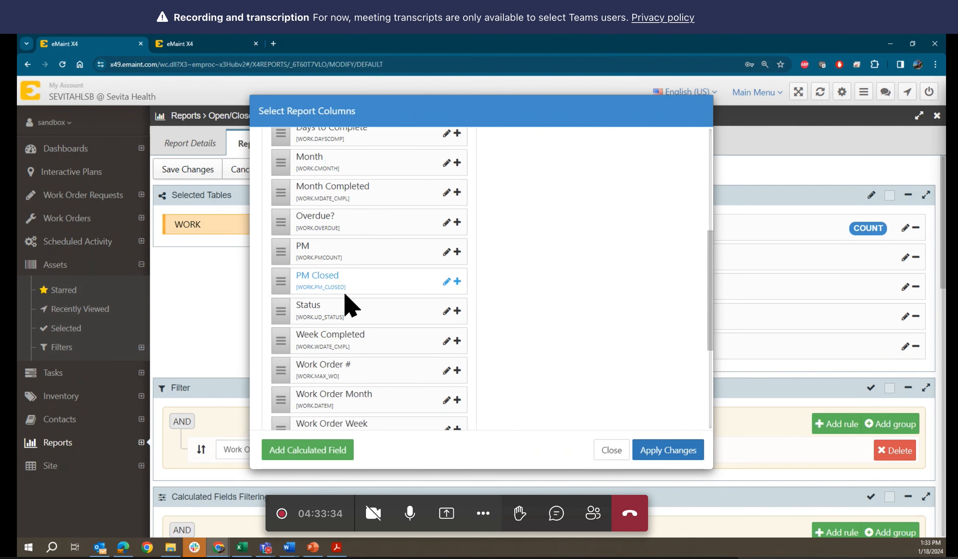
{"action": "scroll", "coordinate": [348, 305], "scroll_direction": "down", "scroll_amount": 3}
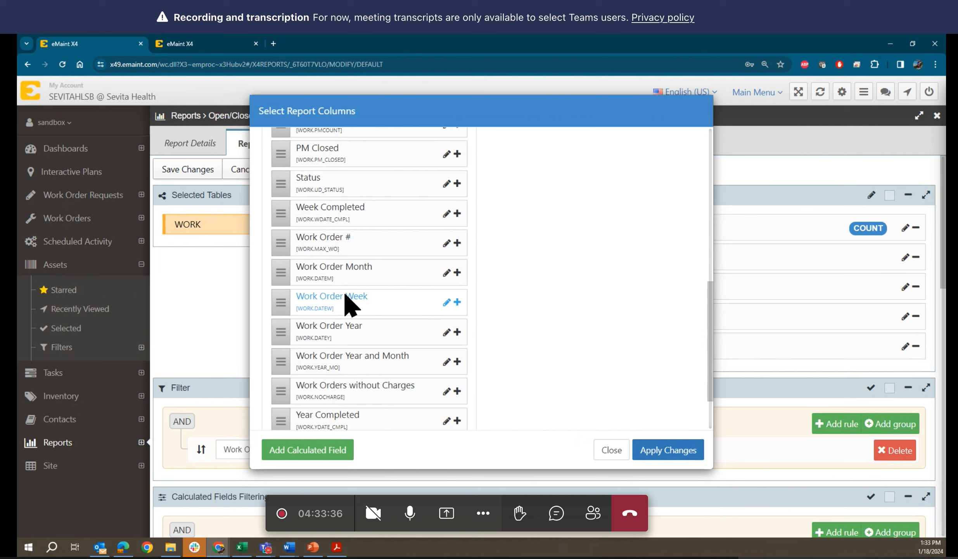
{"action": "scroll", "coordinate": [348, 305], "scroll_direction": "down", "scroll_amount": 2}
{"action": "scroll", "coordinate": [348, 304], "scroll_direction": "up", "scroll_amount": 10}
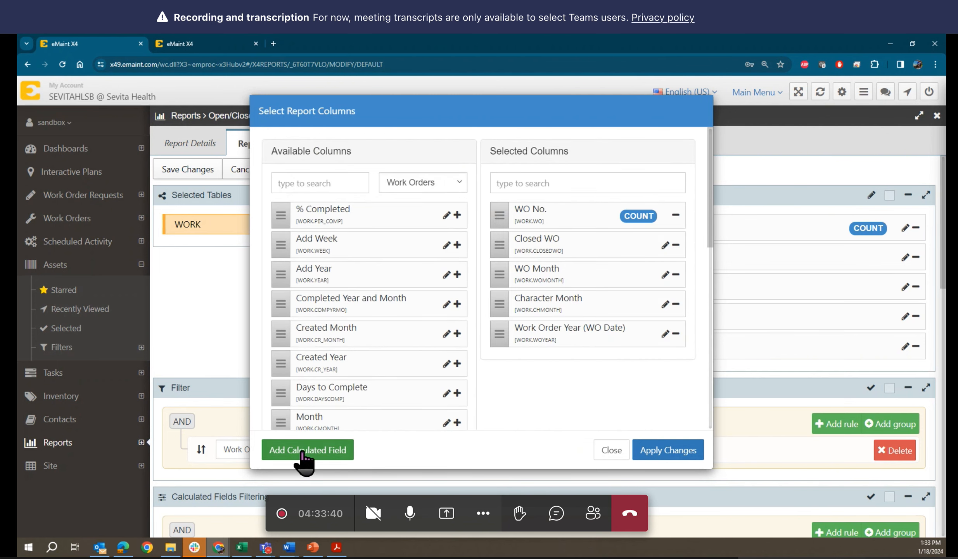
Step: Start a new calculated field on the WORK table with the name OPENWO and the description Open WO
{"action": "left_click", "coordinate": [303, 450]}
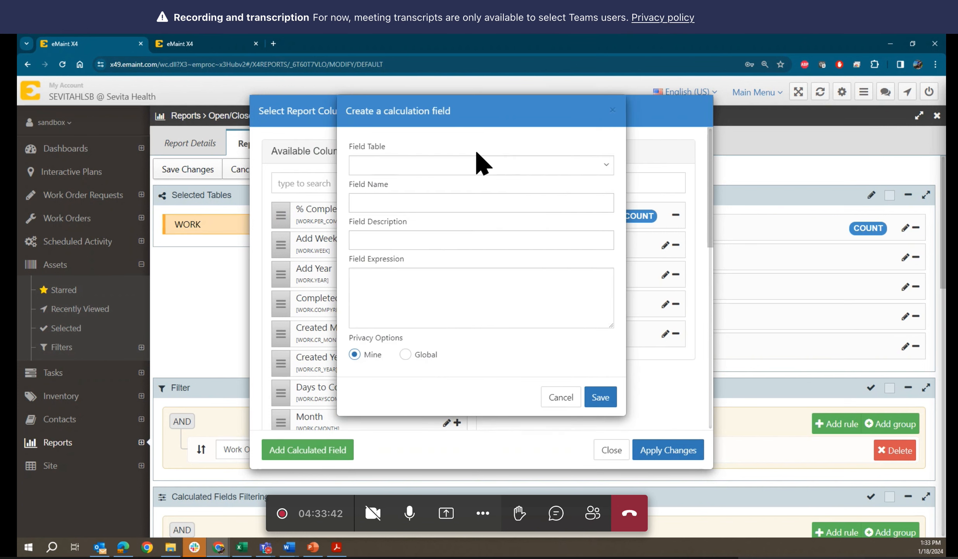
{"action": "left_click", "coordinate": [475, 168]}
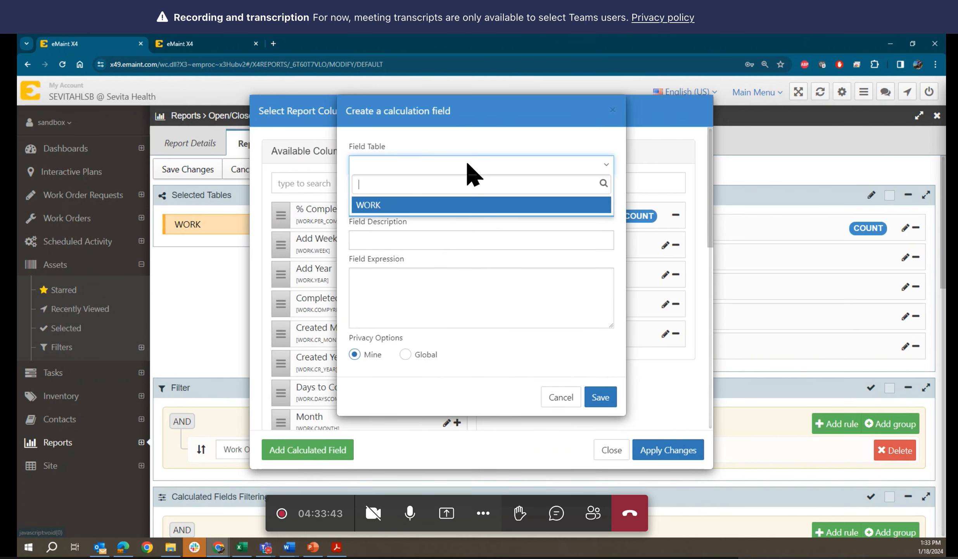
{"action": "left_click", "coordinate": [403, 207]}
{"action": "left_click", "coordinate": [398, 204]}
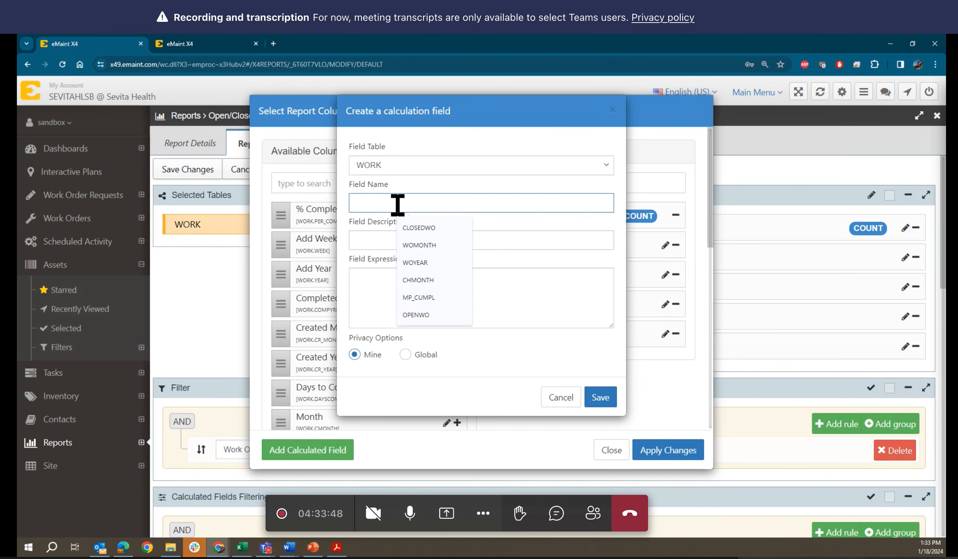
{"action": "left_click", "coordinate": [413, 315]}
{"action": "left_click", "coordinate": [370, 236]}
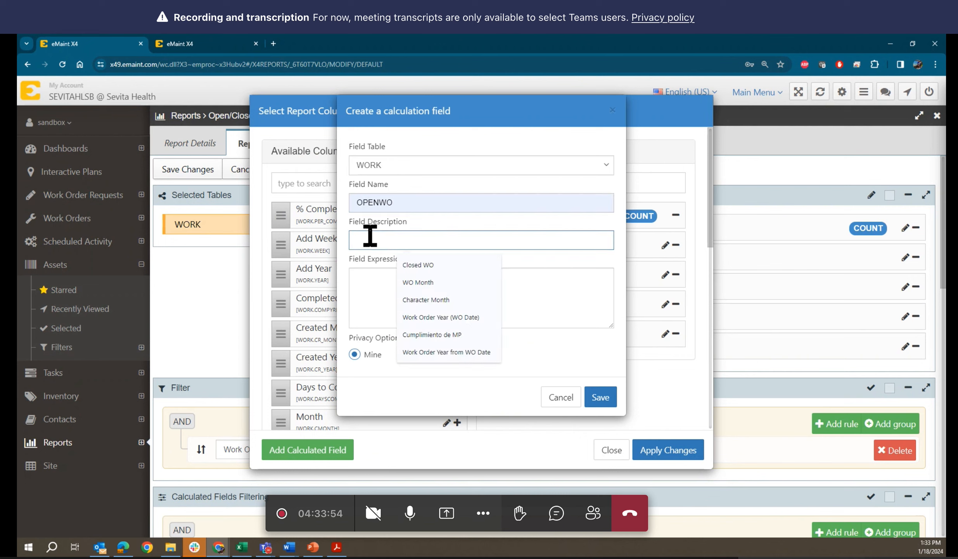
{"action": "type", "text": "Open WO"}
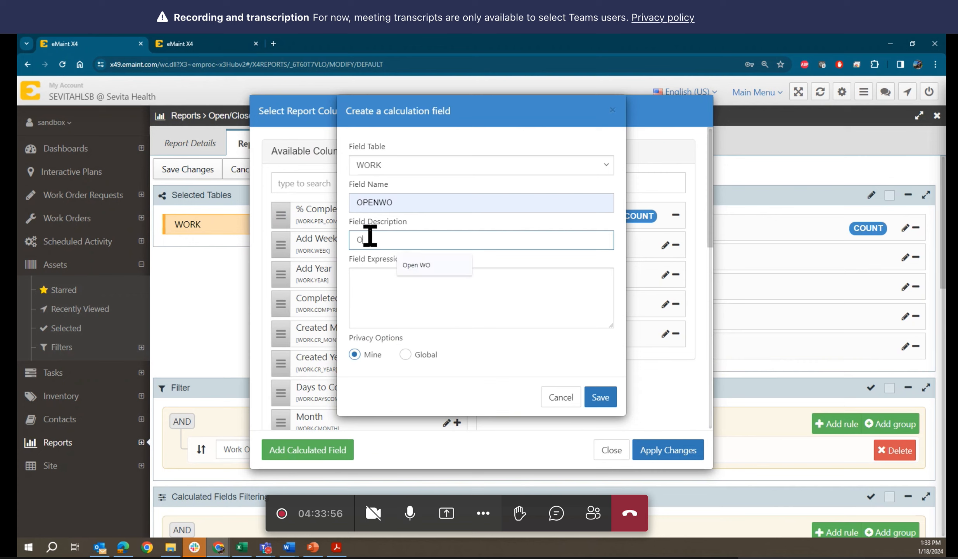
{"action": "left_click", "coordinate": [415, 267]}
Step: Copy the Closed WO's expression from the calculated fields PDF in Acrobat Reader and adapt it to SUM(IIF(WORK.WORKSTATUS="O",1,0)) as the field expression
{"action": "left_click", "coordinate": [387, 277]}
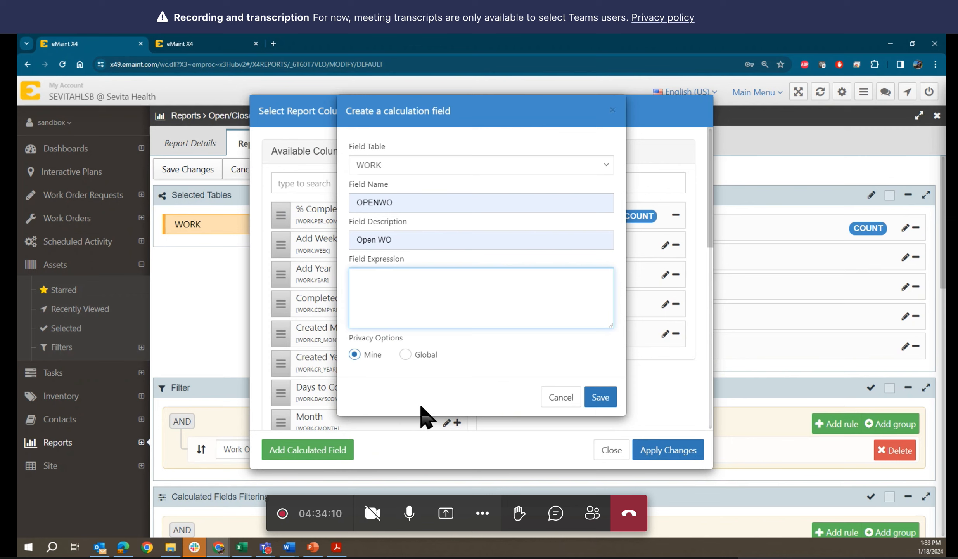
{"action": "left_click", "coordinate": [336, 546]}
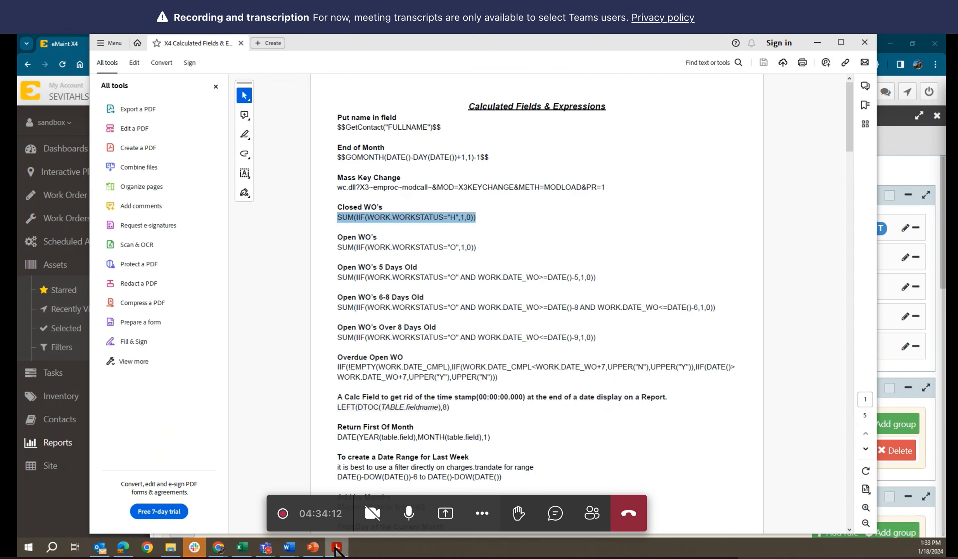
{"action": "right_click", "coordinate": [367, 215]}
{"action": "left_click", "coordinate": [388, 228]}
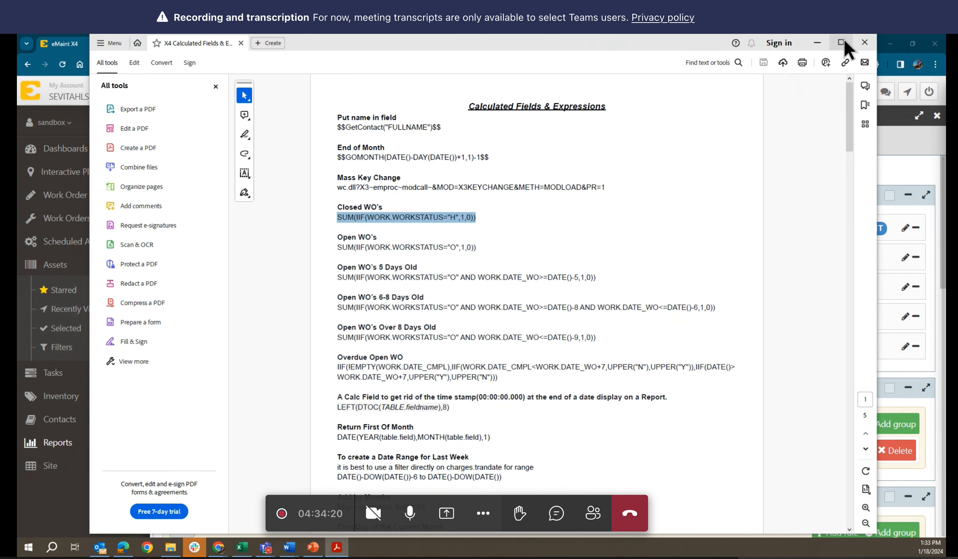
{"action": "left_click", "coordinate": [816, 42]}
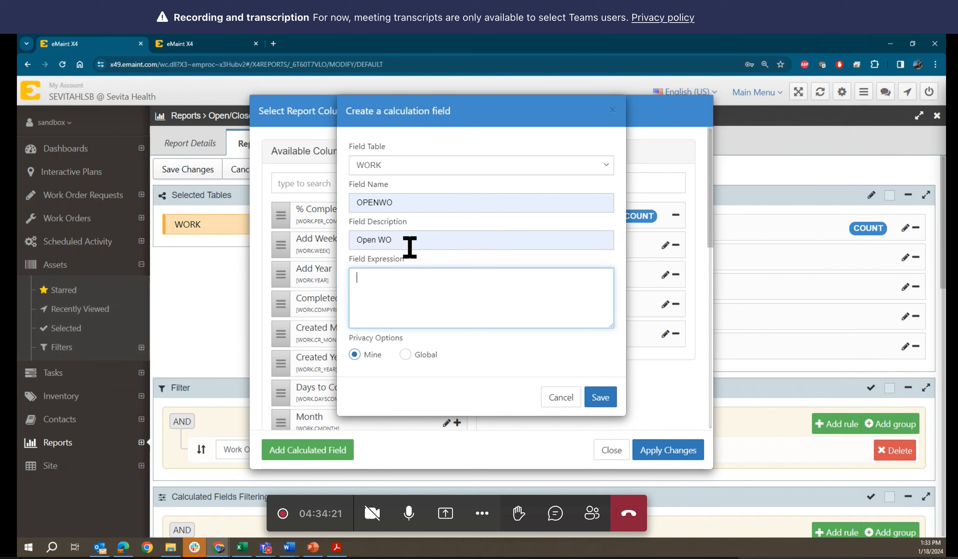
{"action": "right_click", "coordinate": [386, 272]}
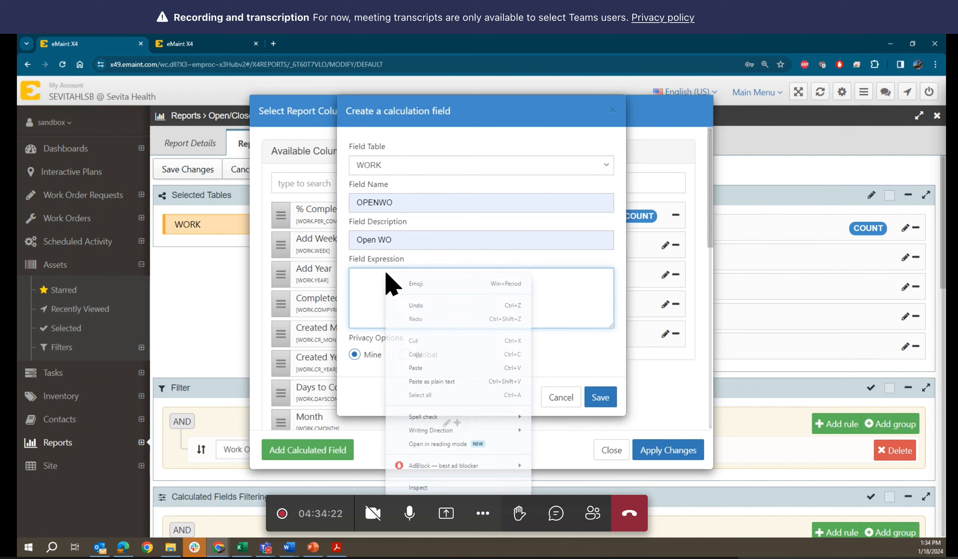
{"action": "left_click", "coordinate": [415, 367]}
{"action": "left_click", "coordinate": [471, 277]}
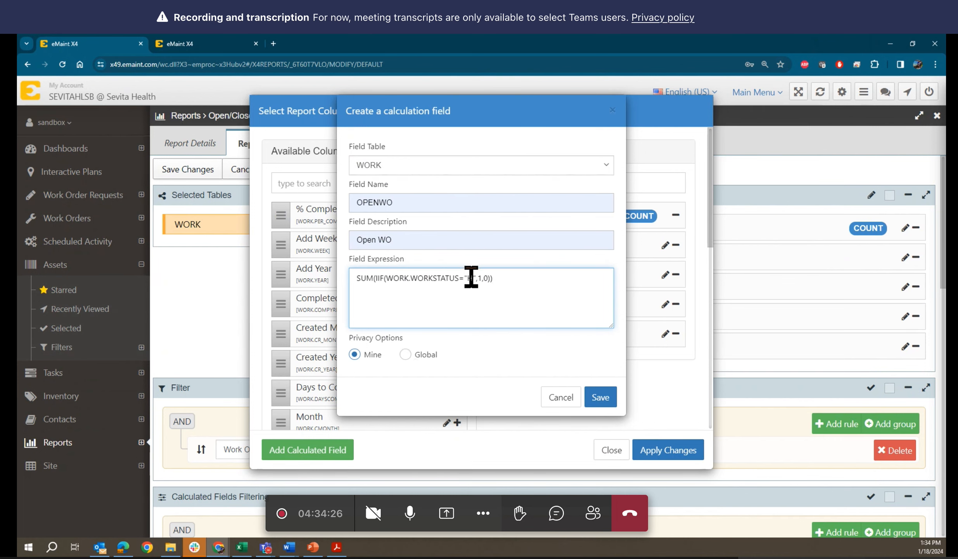
{"action": "key", "text": "BackSpace"}
{"action": "type", "text": "O"}
Step: Save the Open WO calculated field with Global privacy and apply the updated column selection to the report
{"action": "left_click", "coordinate": [405, 354]}
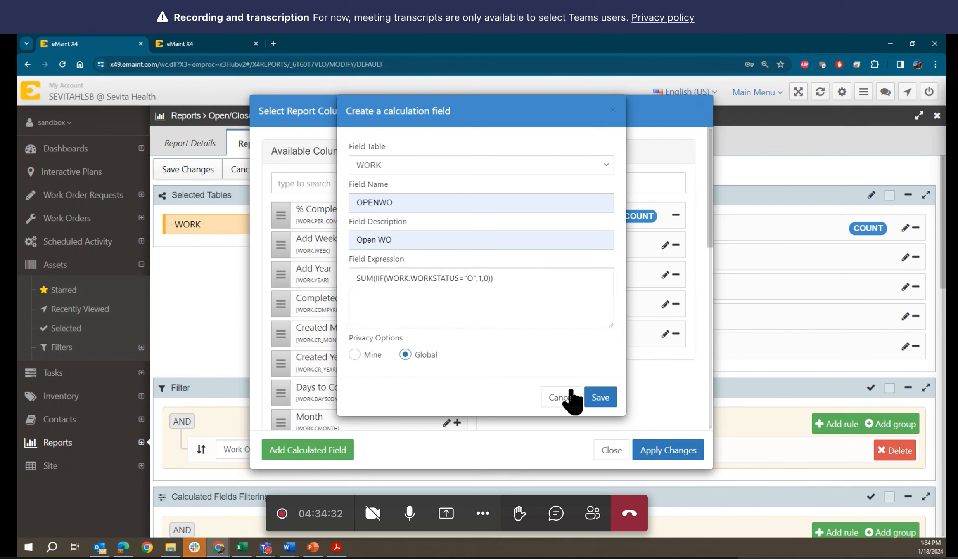
{"action": "left_click", "coordinate": [605, 400]}
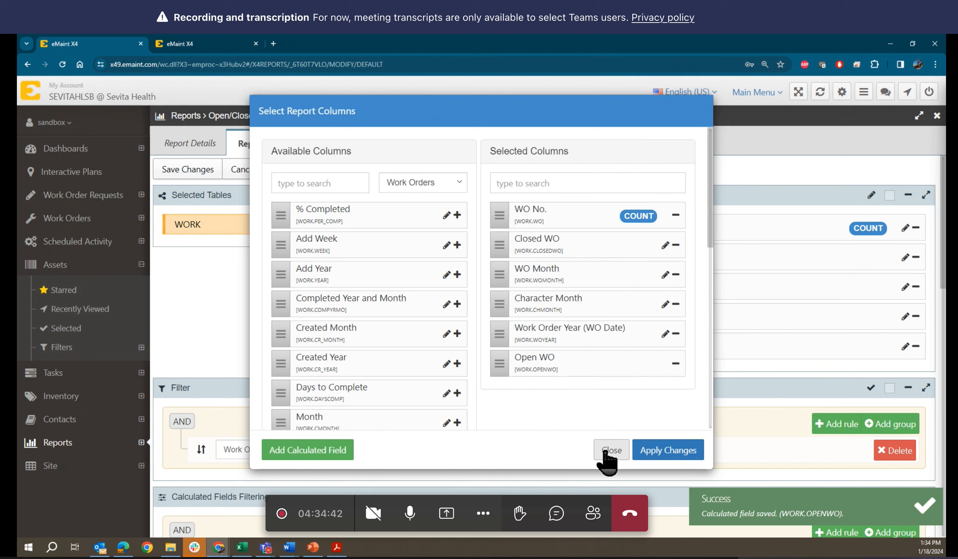
{"action": "left_click", "coordinate": [652, 448]}
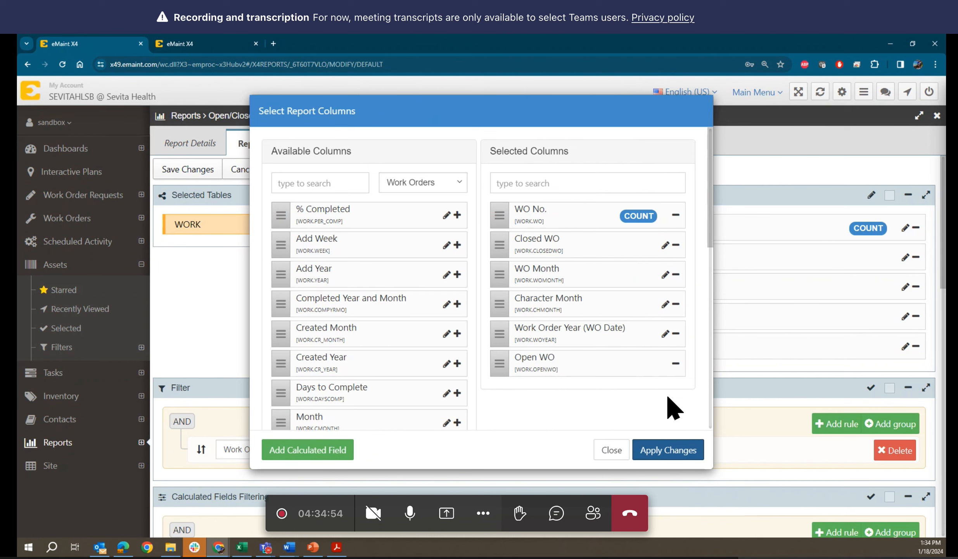
{"action": "mouse_move", "coordinate": [336, 546]}
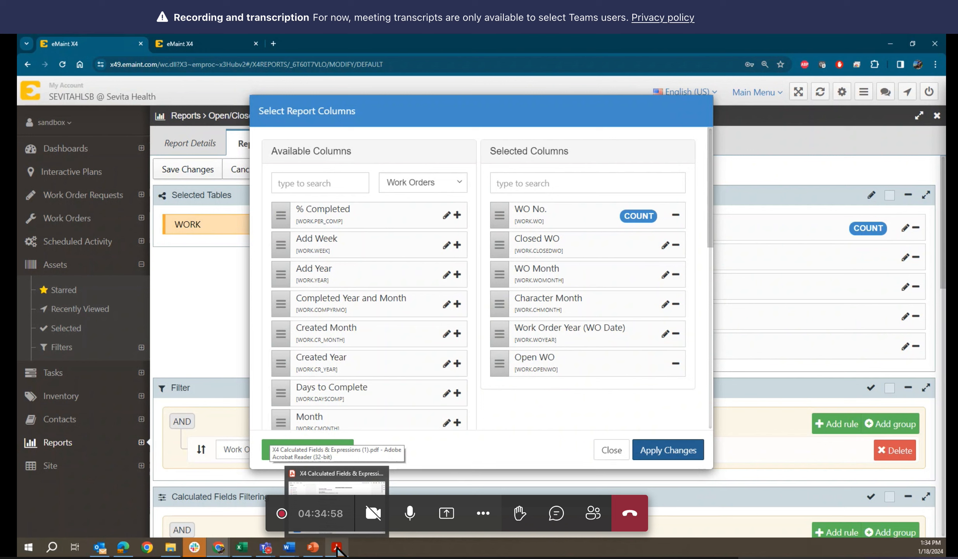
{"action": "left_click", "coordinate": [652, 451]}
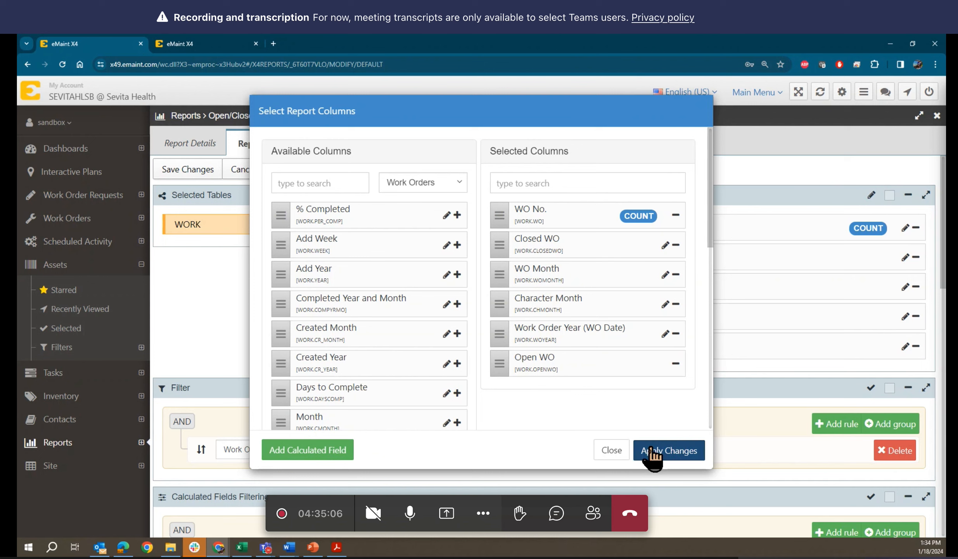
{"action": "left_click", "coordinate": [680, 449]}
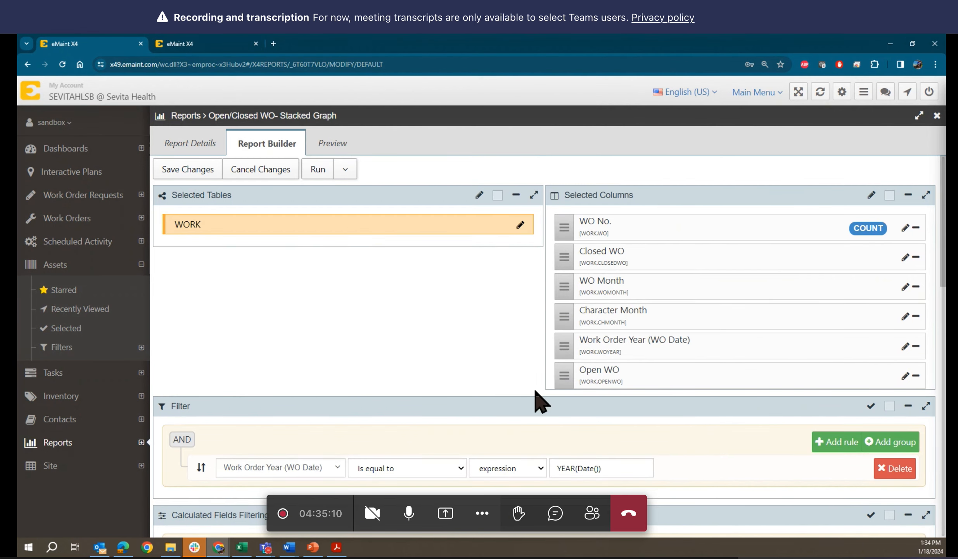
Step: Review the report's selected columns, filter, ordering, grouping and graph properties with the Open WO column included
{"action": "scroll", "coordinate": [650, 375], "scroll_direction": "down", "scroll_amount": 3}
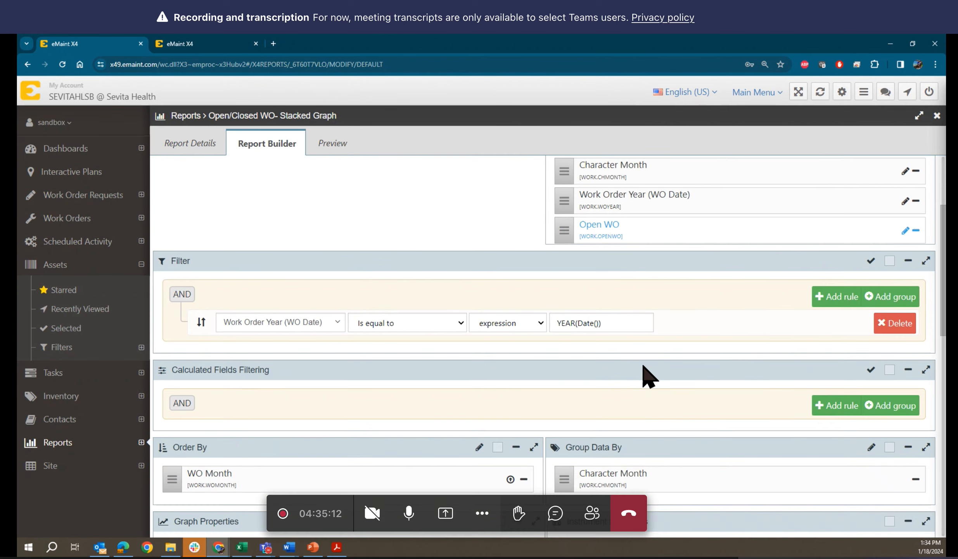
{"action": "scroll", "coordinate": [644, 367], "scroll_direction": "down", "scroll_amount": 3}
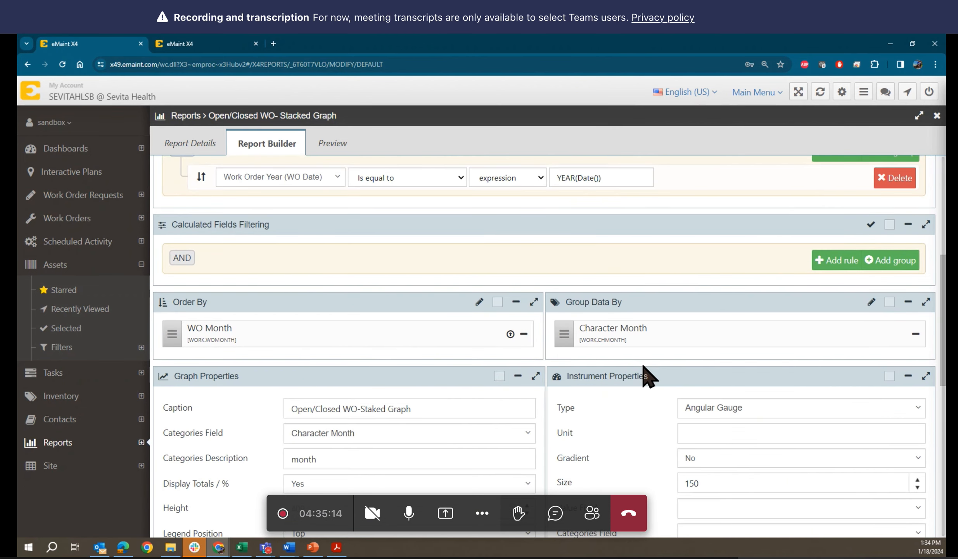
{"action": "scroll", "coordinate": [646, 372], "scroll_direction": "down", "scroll_amount": 4}
{"action": "scroll", "coordinate": [646, 373], "scroll_direction": "up", "scroll_amount": 4}
{"action": "scroll", "coordinate": [650, 376], "scroll_direction": "up", "scroll_amount": 6}
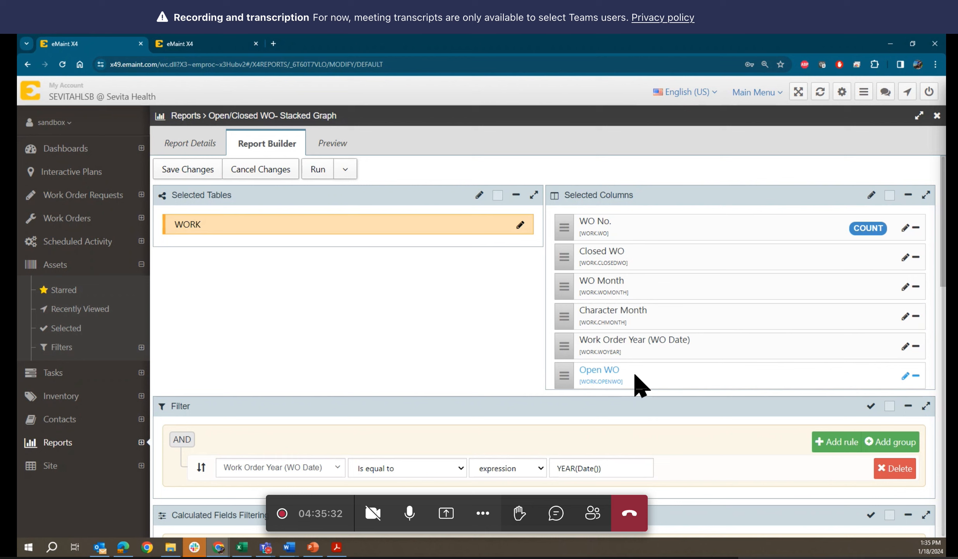
{"action": "scroll", "coordinate": [626, 380], "scroll_direction": "down", "scroll_amount": 3}
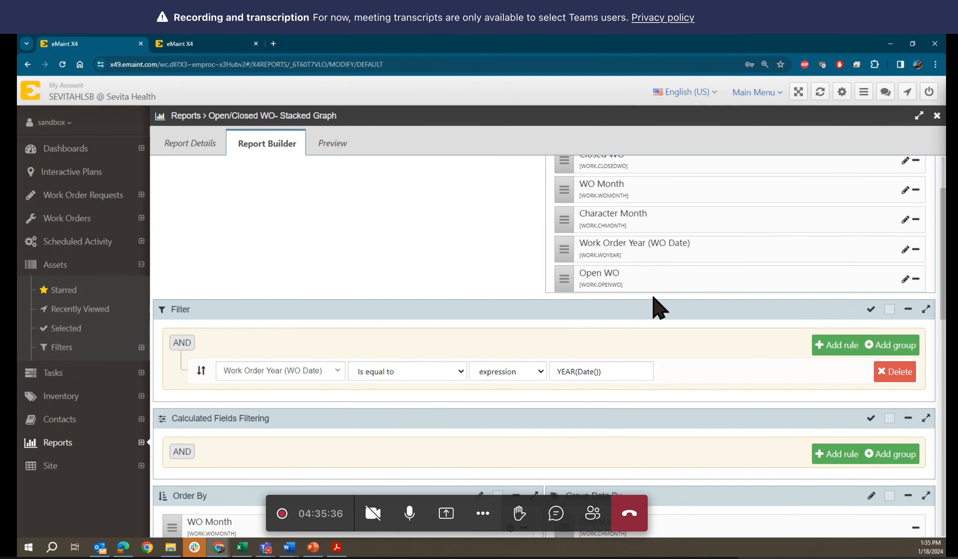
{"action": "scroll", "coordinate": [663, 302], "scroll_direction": "up", "scroll_amount": 3}
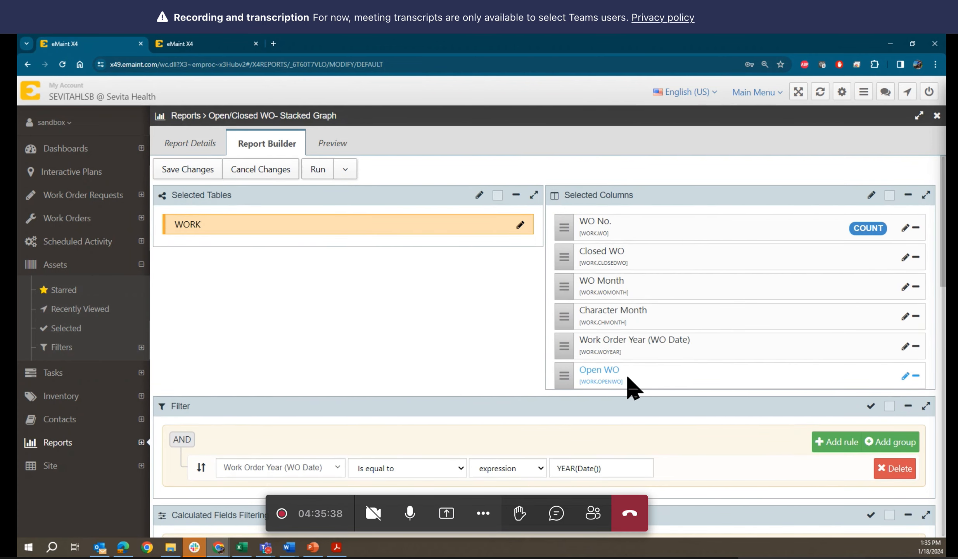
Step: Change the first graph series from WO No. to the Open WO values field and set its values description to Open WO
{"action": "scroll", "coordinate": [631, 386], "scroll_direction": "down", "scroll_amount": 6}
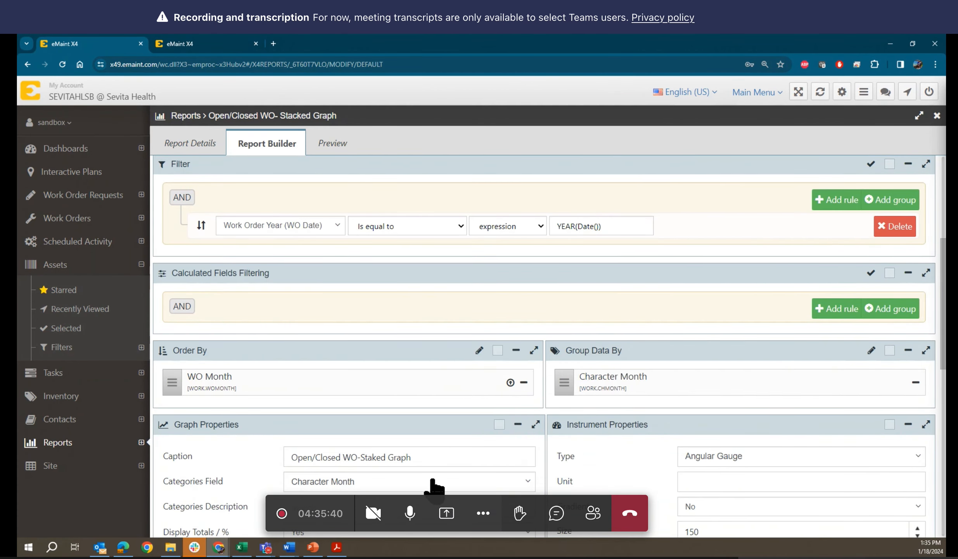
{"action": "scroll", "coordinate": [434, 483], "scroll_direction": "down", "scroll_amount": 10}
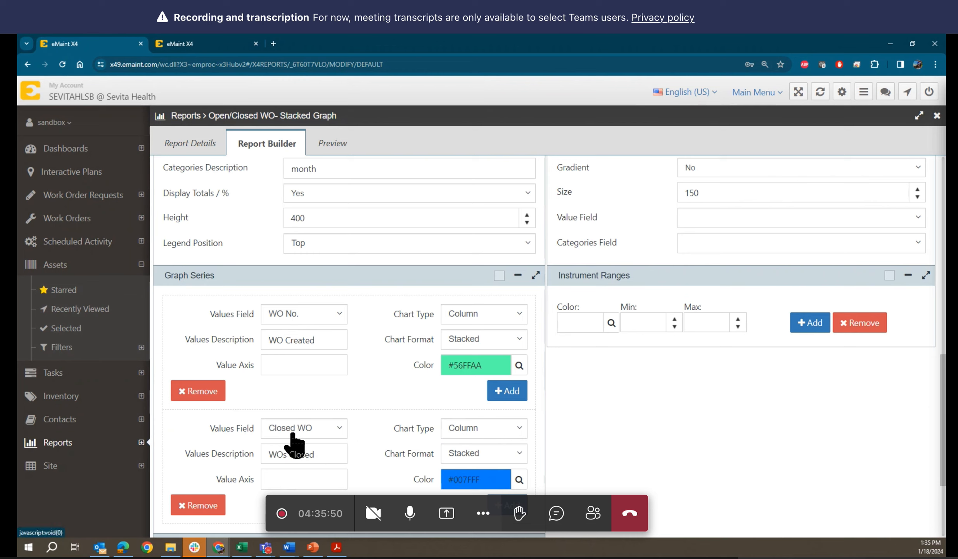
{"action": "left_click", "coordinate": [341, 314]}
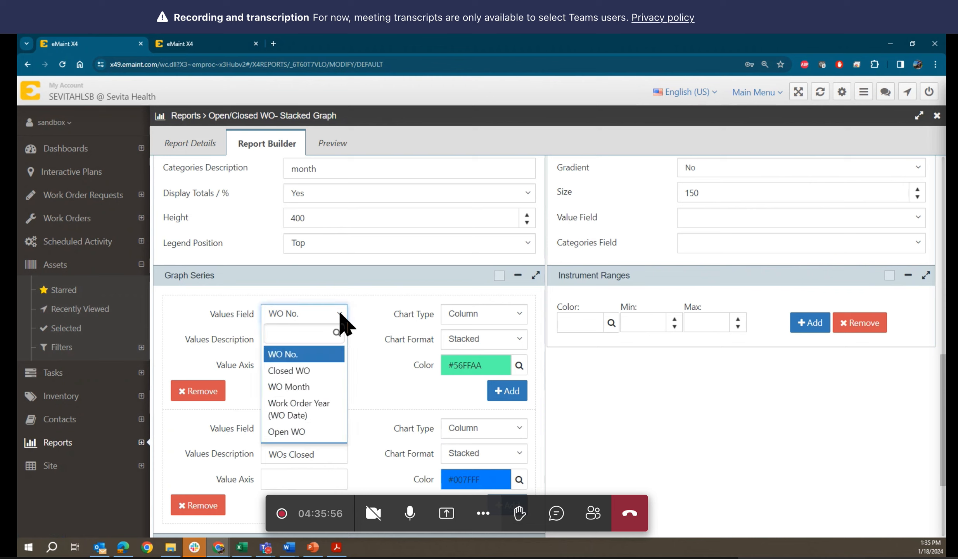
{"action": "left_click", "coordinate": [310, 434]}
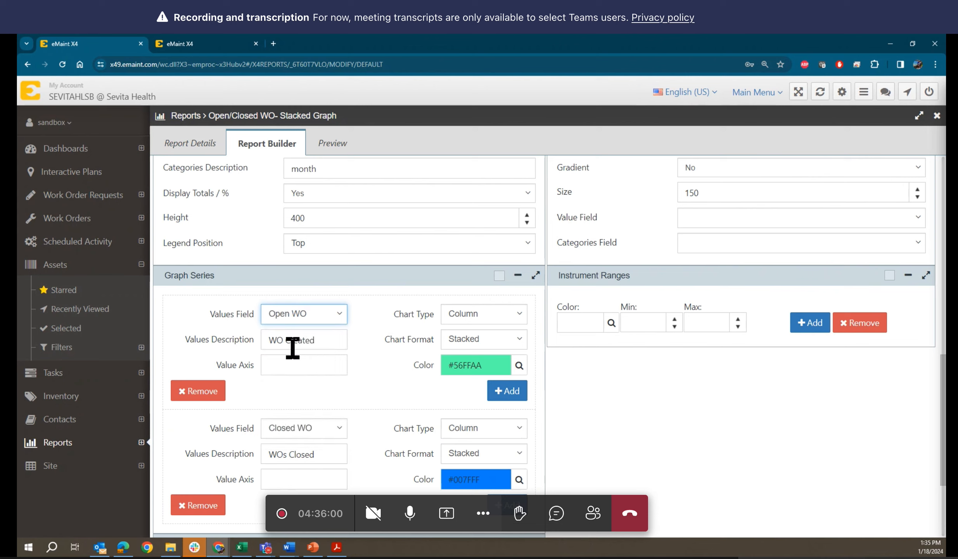
{"action": "left_click_drag", "start_coordinate": [326, 339], "coordinate": [244, 343]}
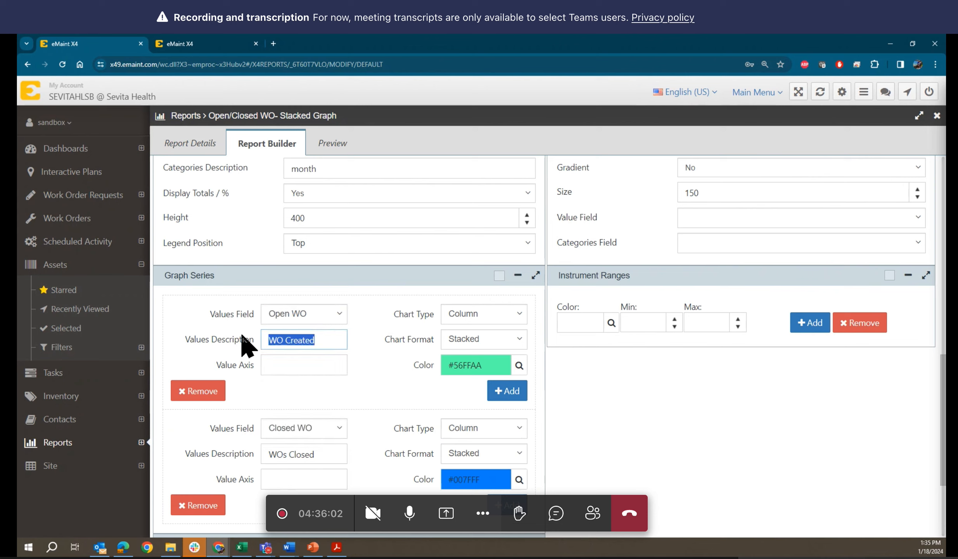
{"action": "type", "text": "O"}
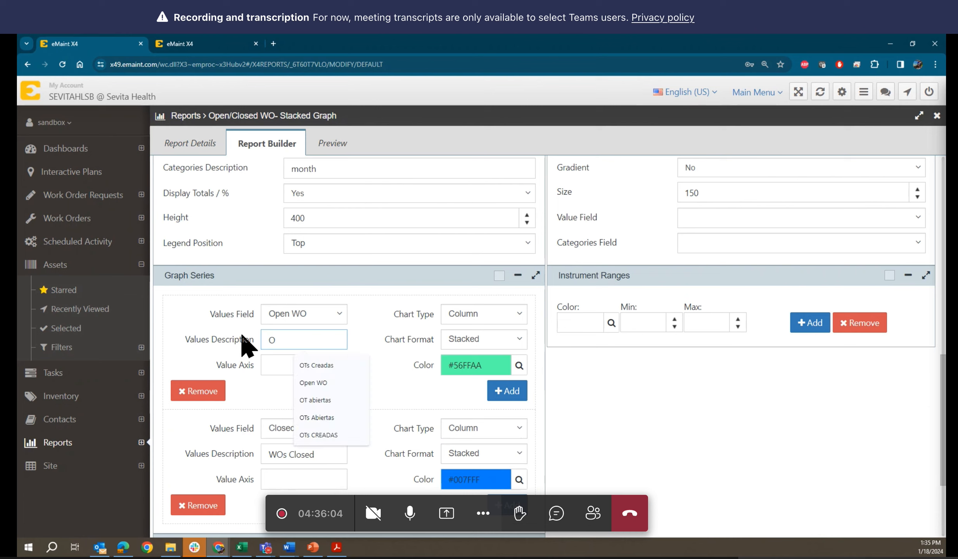
{"action": "left_click", "coordinate": [312, 382]}
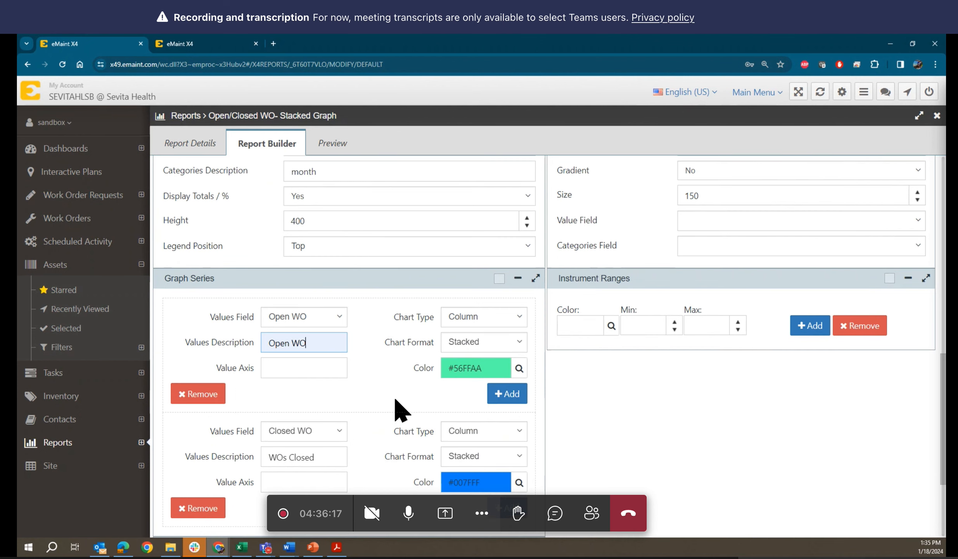
Step: Run the report as a graph, inspect the open and closed work order segments for each month, and close the output
{"action": "scroll", "coordinate": [396, 402], "scroll_direction": "up", "scroll_amount": 6}
{"action": "scroll", "coordinate": [396, 403], "scroll_direction": "up", "scroll_amount": 6}
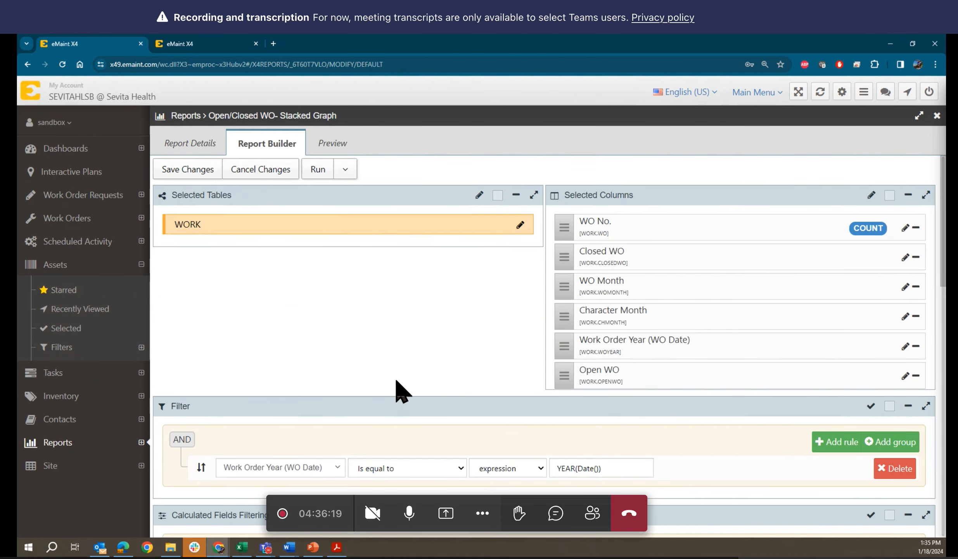
{"action": "left_click", "coordinate": [344, 169]}
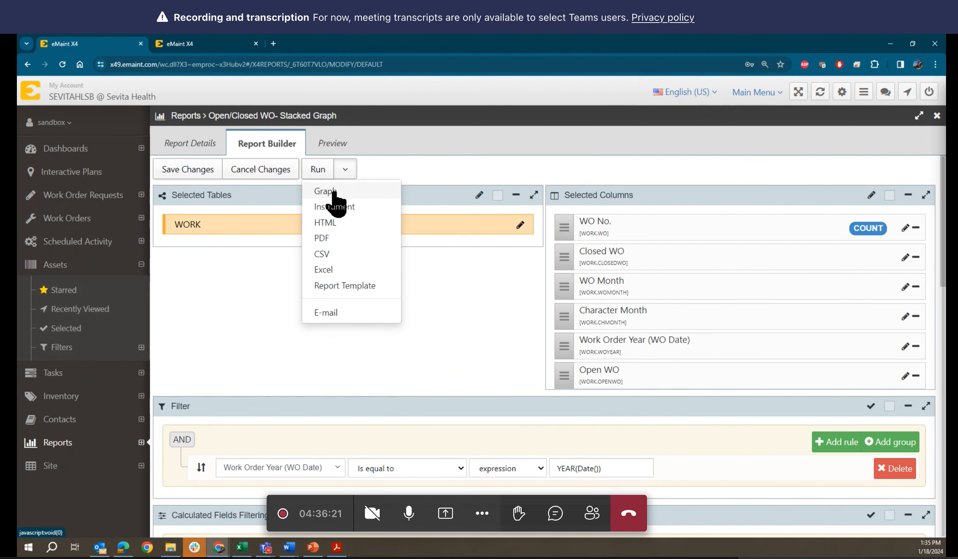
{"action": "left_click", "coordinate": [335, 192]}
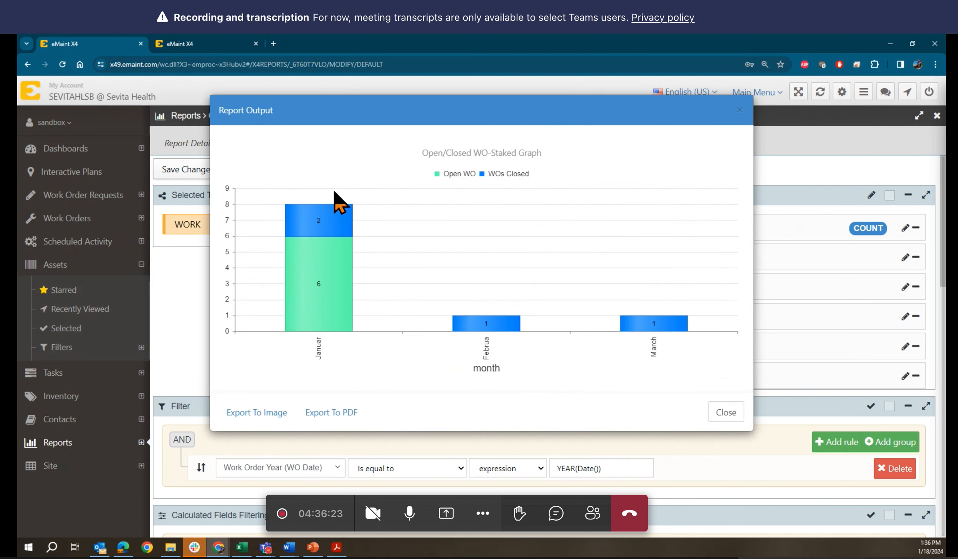
{"action": "mouse_move", "coordinate": [323, 297]}
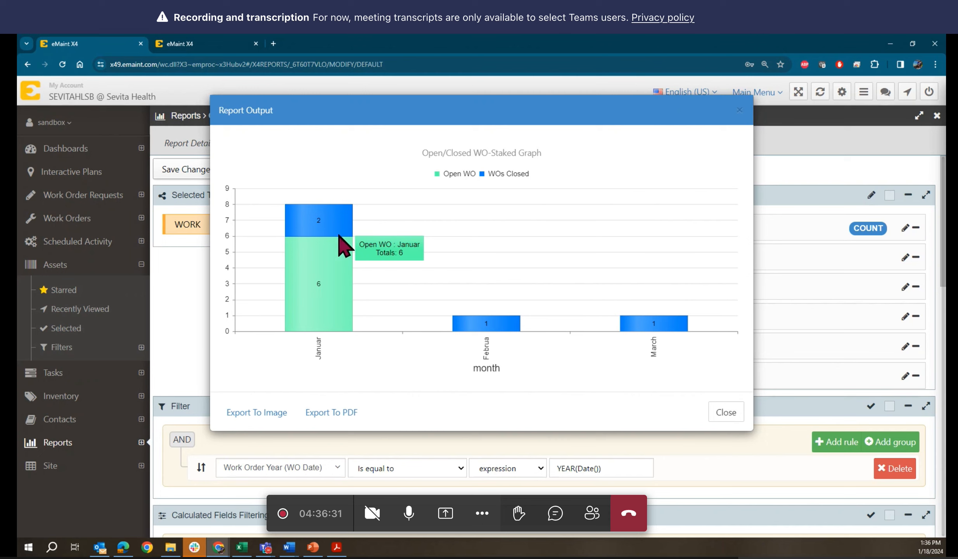
{"action": "mouse_move", "coordinate": [339, 221]}
{"action": "mouse_move", "coordinate": [474, 327]}
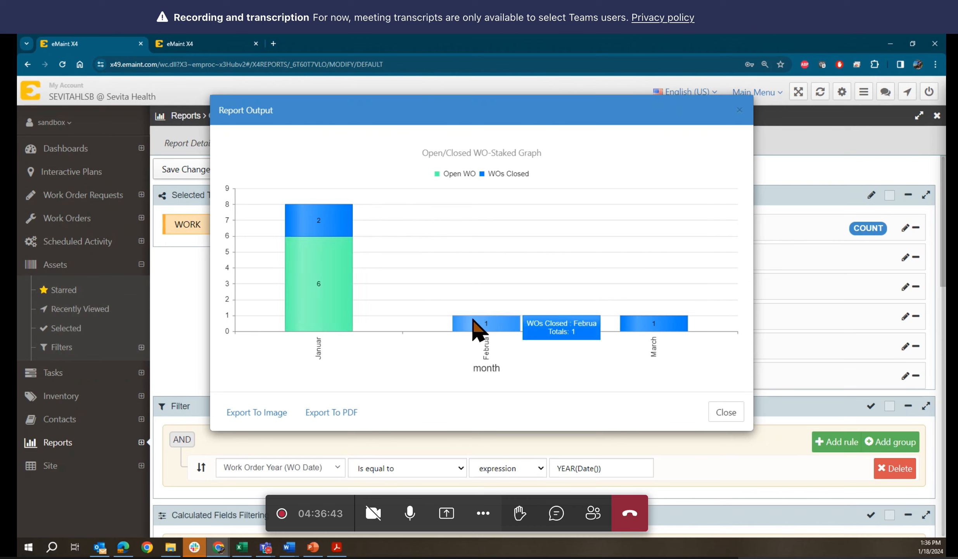
{"action": "mouse_move", "coordinate": [651, 326]}
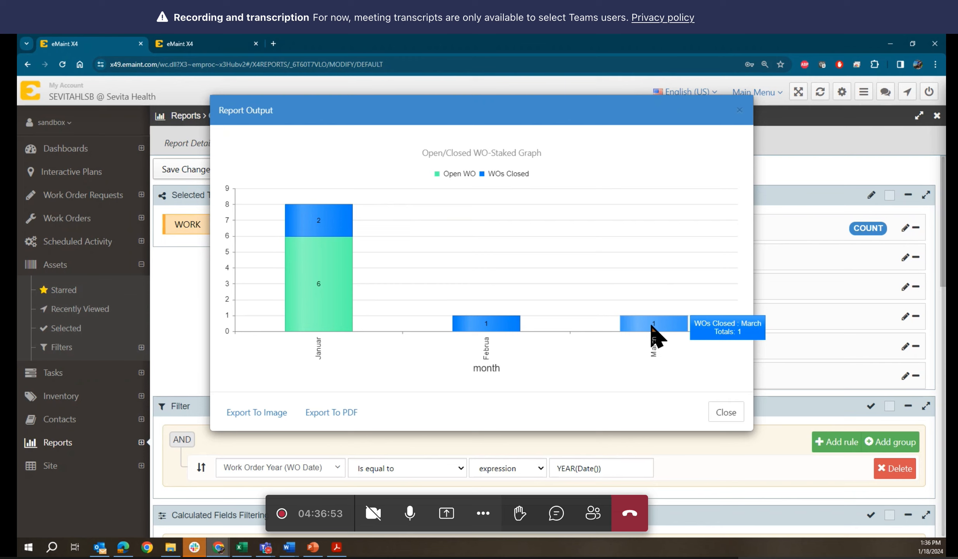
{"action": "mouse_move", "coordinate": [296, 255]}
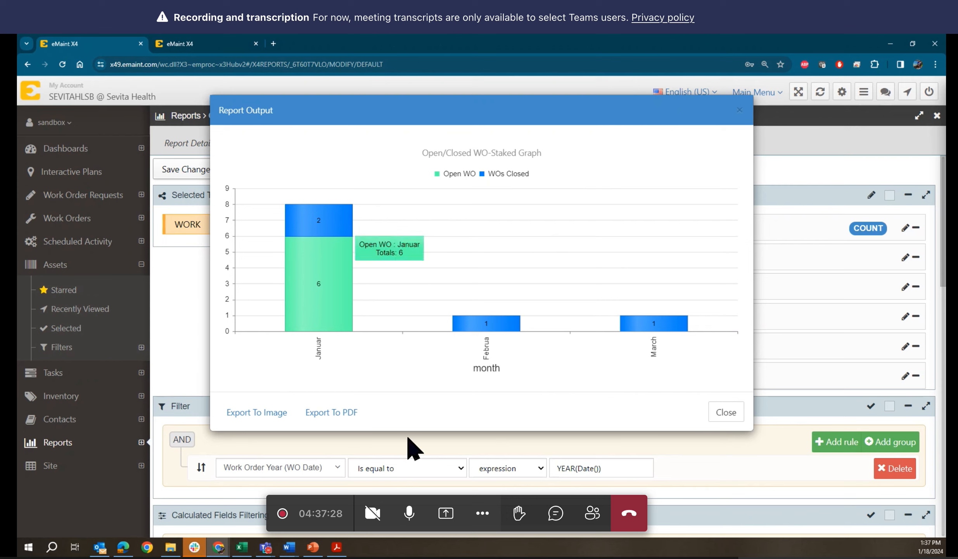
{"action": "left_click", "coordinate": [727, 412]}
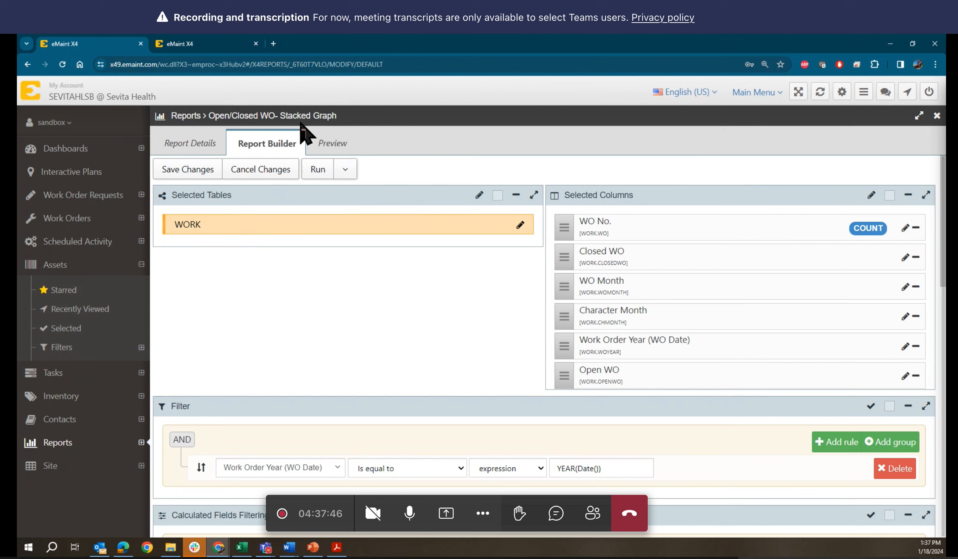
Step: Save the changes to the stacked graph report and open the Work dashboard
{"action": "left_click", "coordinate": [188, 170]}
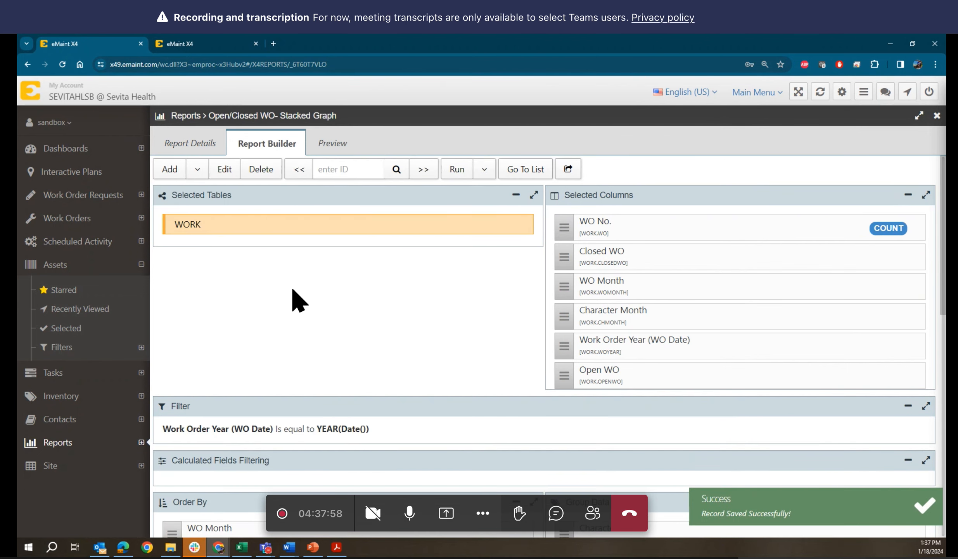
{"action": "left_click", "coordinate": [141, 149]}
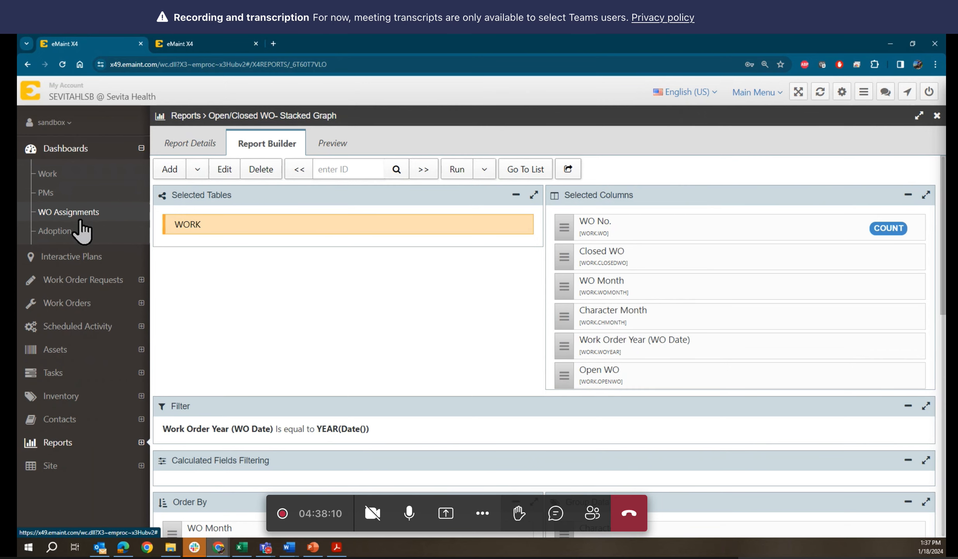
{"action": "left_click", "coordinate": [52, 179]}
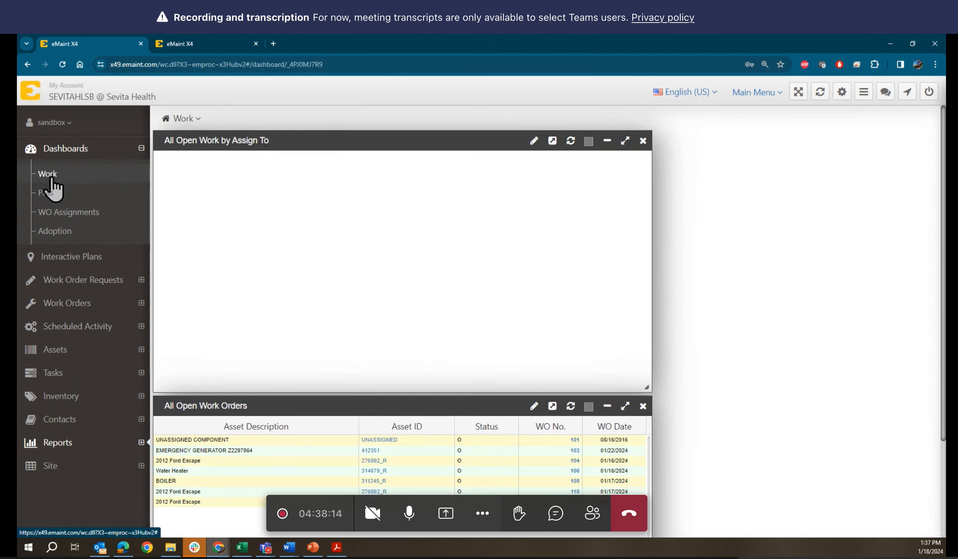
Step: Create a new dashboard titled Training Dashboard with System visibility
{"action": "left_click", "coordinate": [178, 119]}
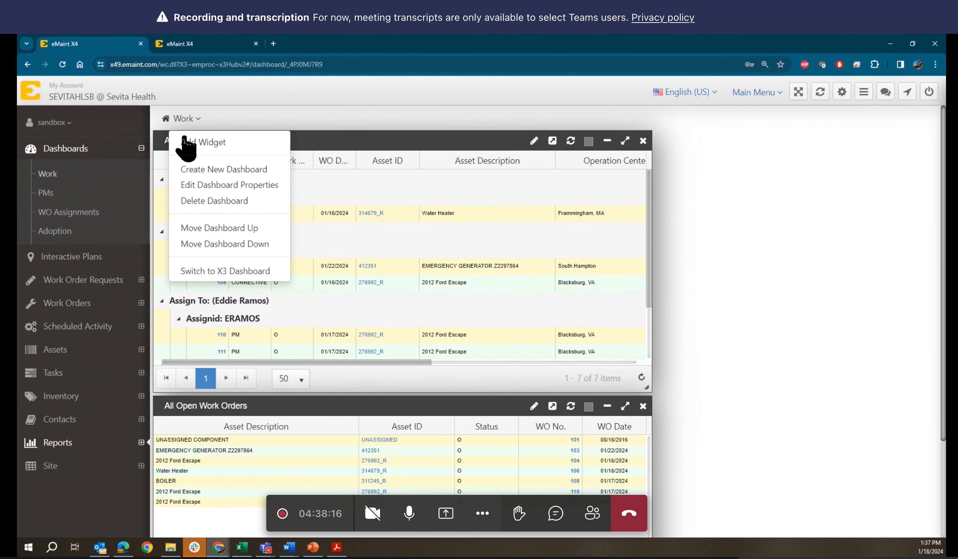
{"action": "left_click", "coordinate": [195, 170]}
{"action": "type", "text": "Tra"}
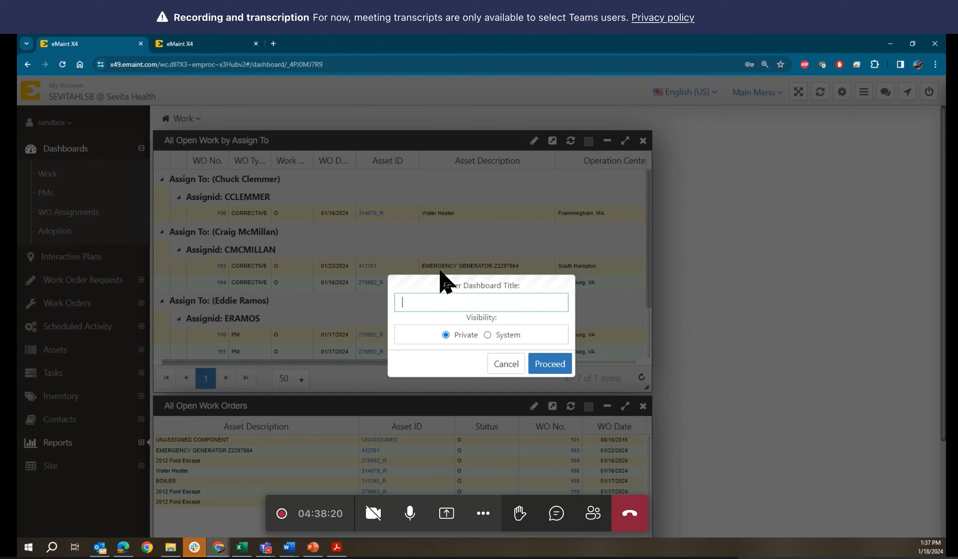
{"action": "type", "text": "ining Dashboard"}
{"action": "left_click", "coordinate": [487, 335]}
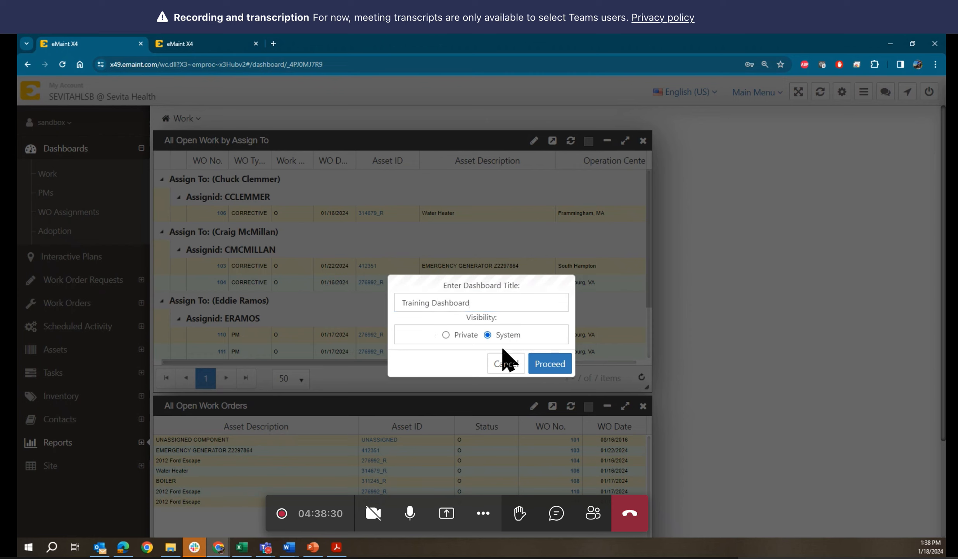
{"action": "left_click", "coordinate": [552, 365]}
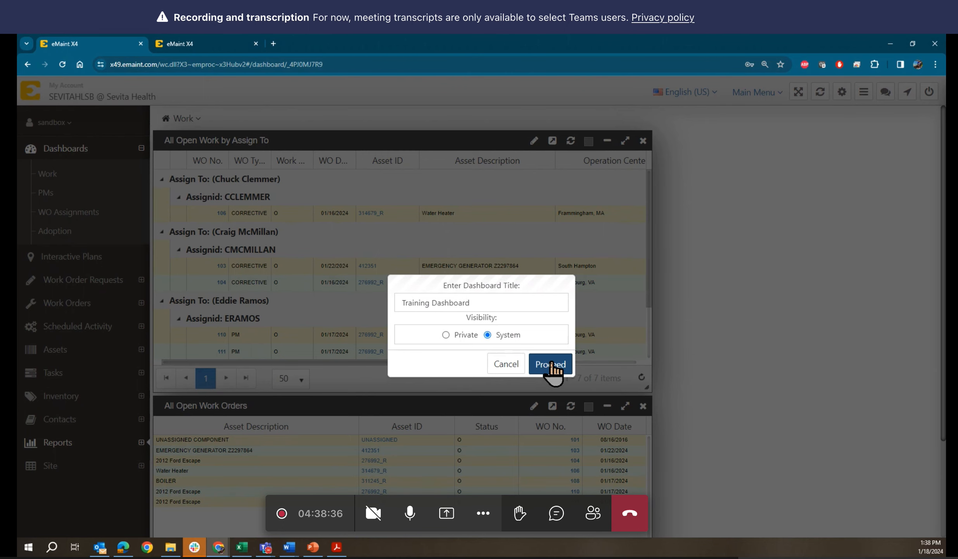
{"action": "left_click", "coordinate": [552, 365]}
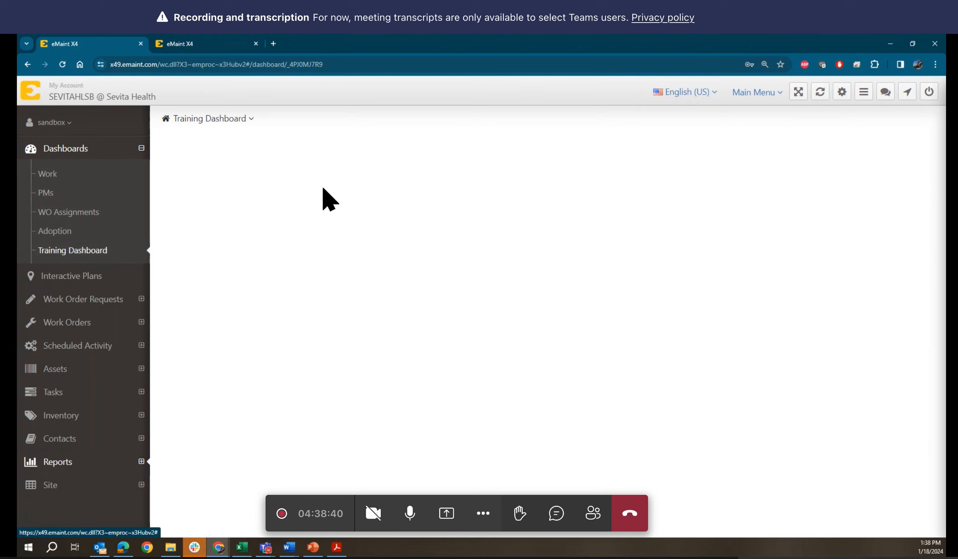
Step: Start adding a widget to the Training Dashboard and select Open/Closed WO- Stacked Graph from My reports
{"action": "left_click", "coordinate": [207, 118]}
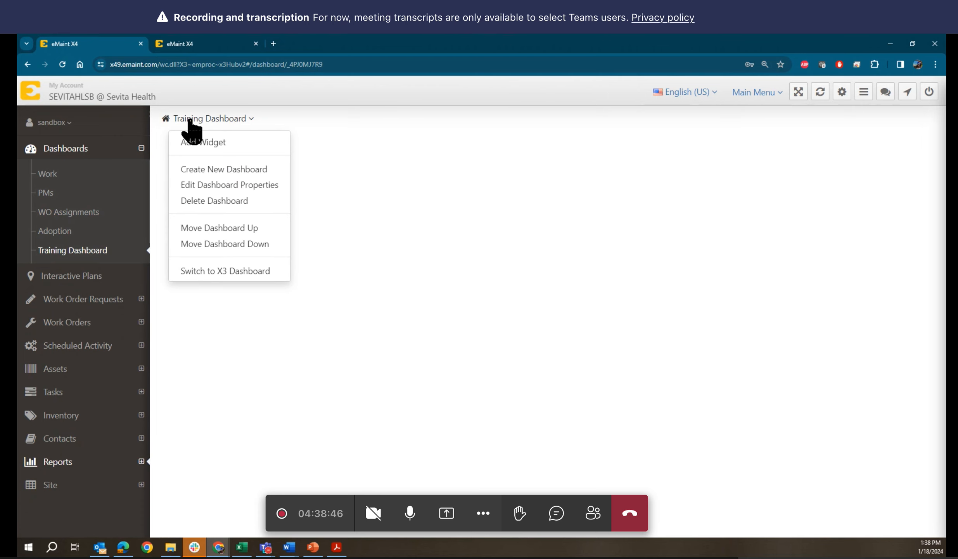
{"action": "left_click", "coordinate": [192, 145]}
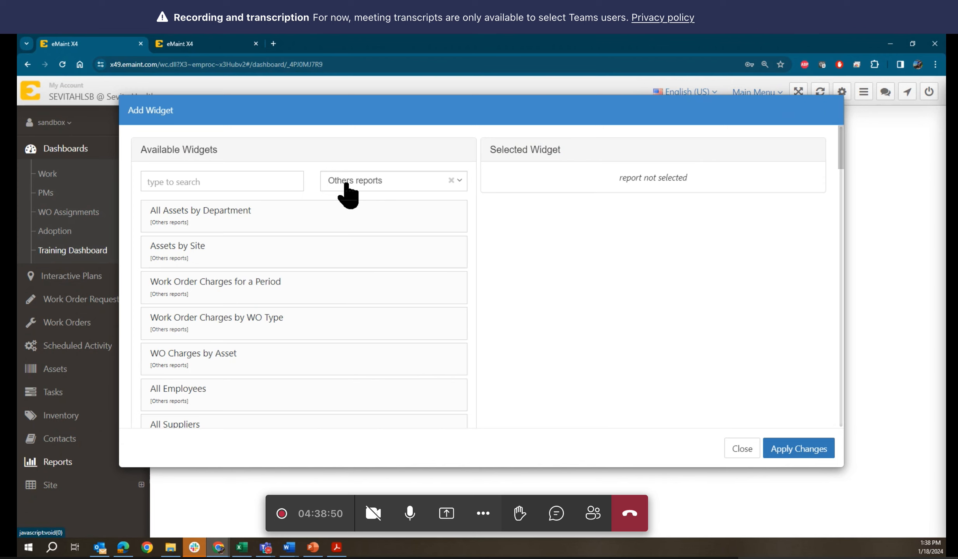
{"action": "left_click", "coordinate": [346, 186]}
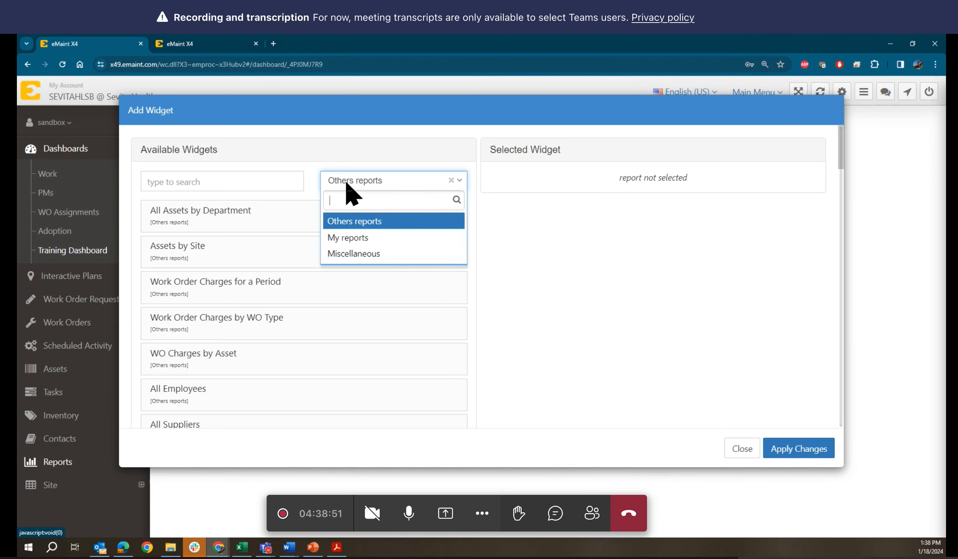
{"action": "left_click", "coordinate": [354, 237]}
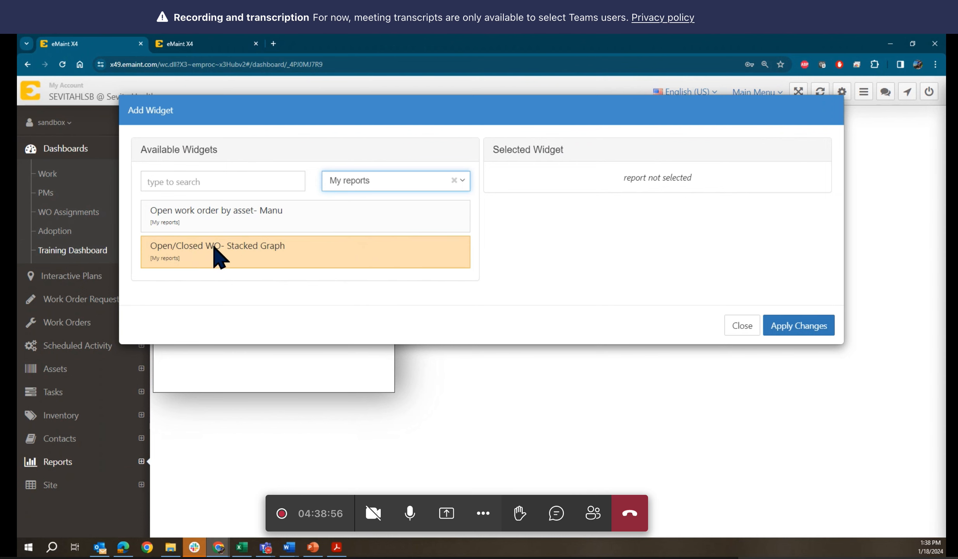
{"action": "left_click", "coordinate": [197, 250]}
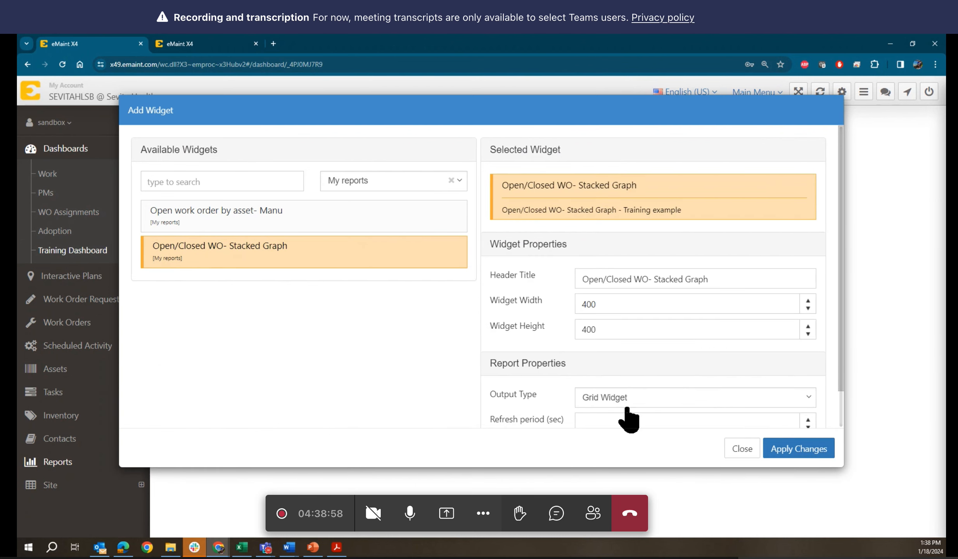
Step: Set the widget's output type to Graph and its refresh period to 60 seconds, and apply the changes
{"action": "scroll", "coordinate": [677, 417], "scroll_direction": "down", "scroll_amount": 1}
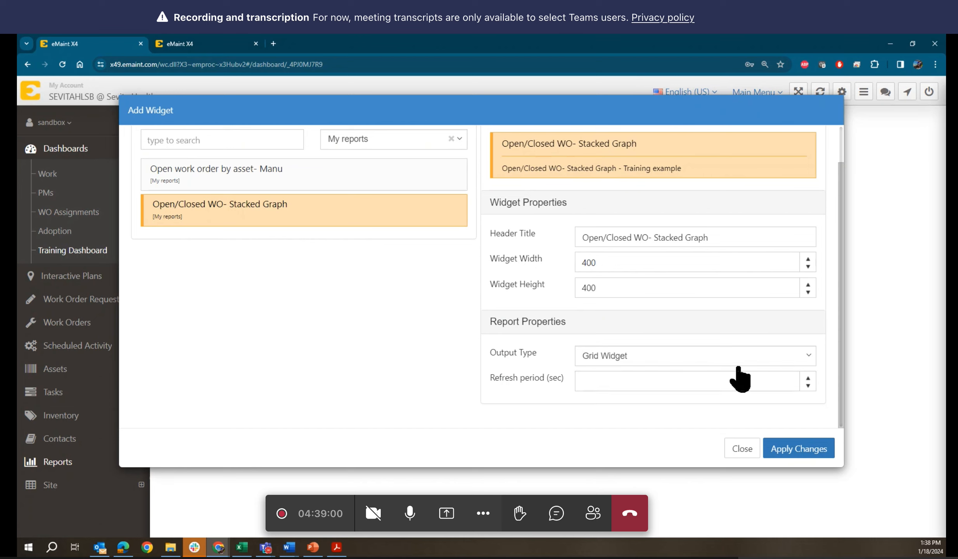
{"action": "left_click", "coordinate": [713, 356]}
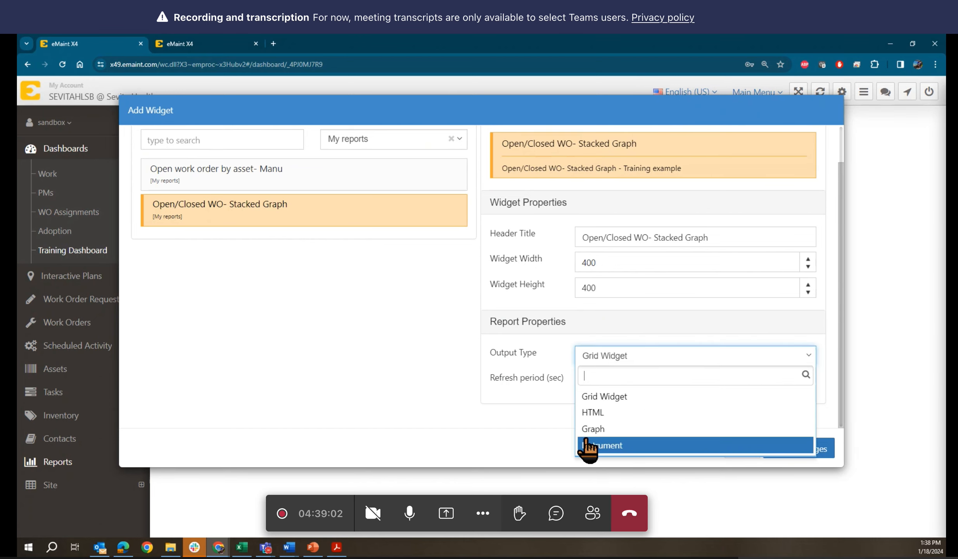
{"action": "left_click", "coordinate": [592, 429]}
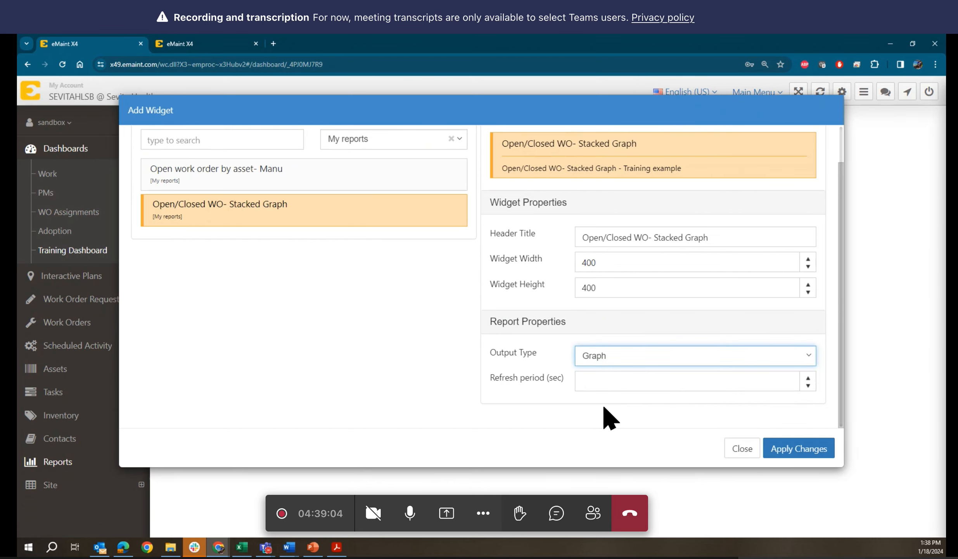
{"action": "left_click", "coordinate": [623, 383]}
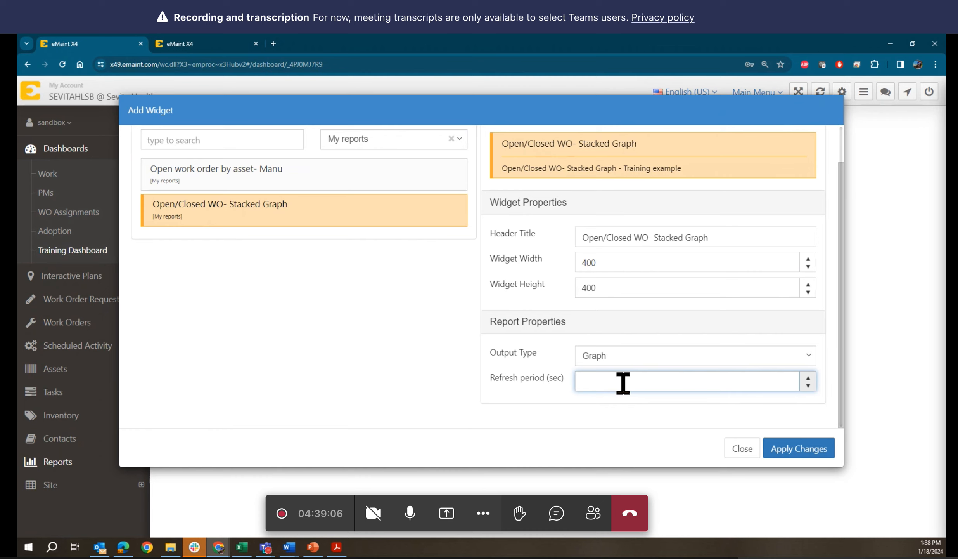
{"action": "type", "text": "60"}
{"action": "left_click", "coordinate": [789, 449]}
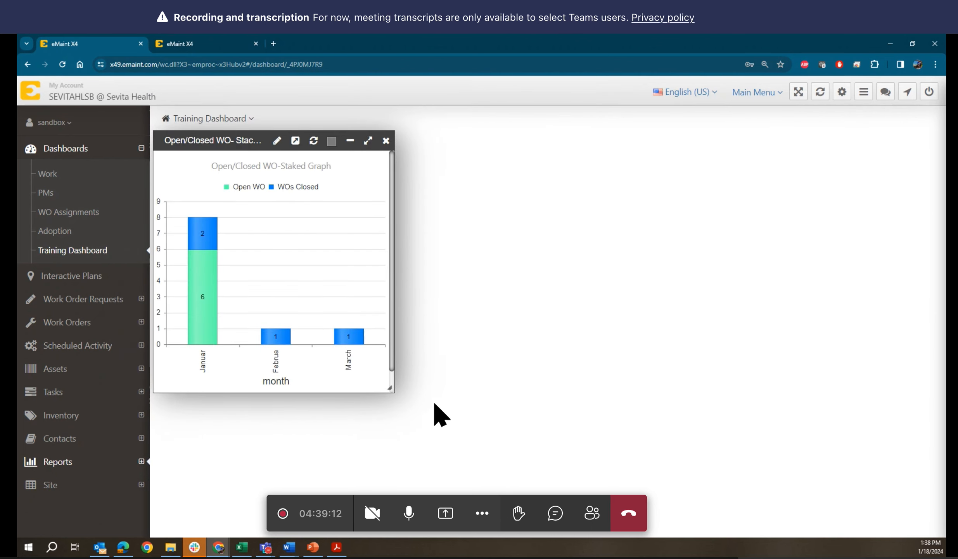
Step: Widen the stacked graph widget across most of the dashboard and reload it by switching to another dashboard and back to Training Dashboard
{"action": "left_click_drag", "start_coordinate": [389, 387], "coordinate": [901, 388]}
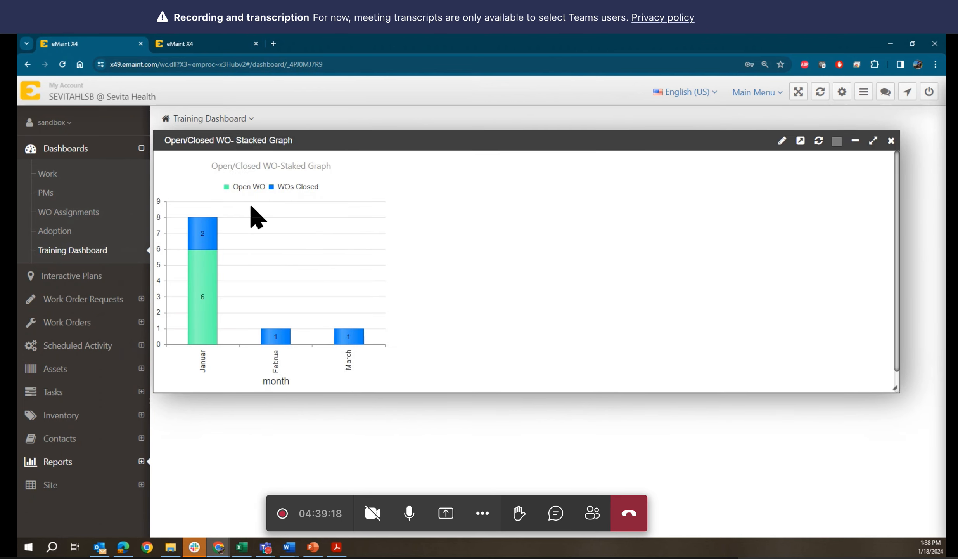
{"action": "left_click", "coordinate": [61, 238]}
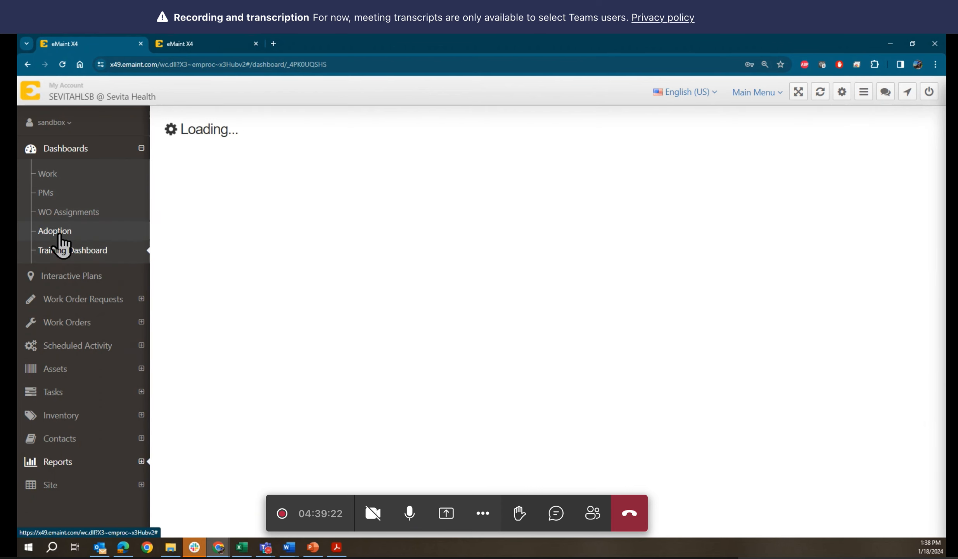
{"action": "left_click", "coordinate": [63, 256]}
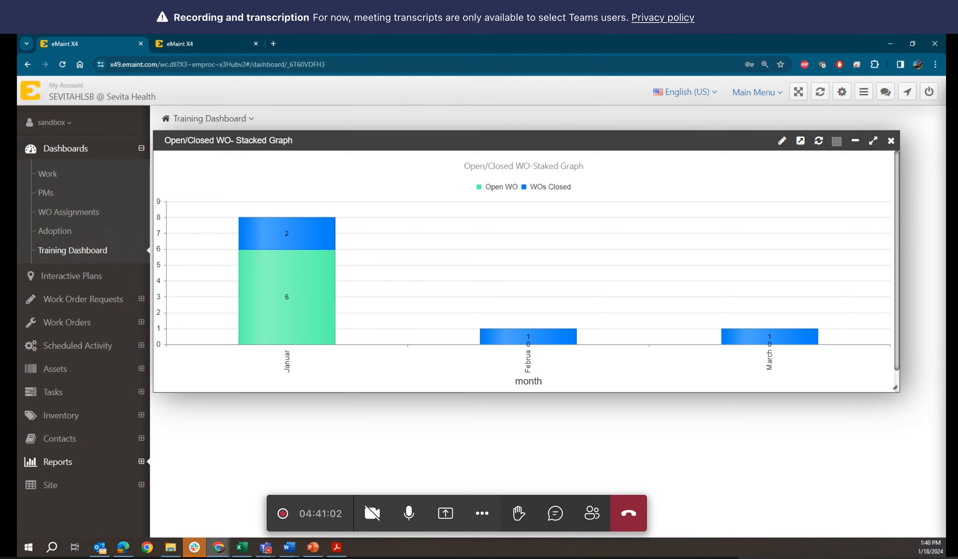
Step: Inspect the open and closed work order segments of the January column in the widget
{"action": "key", "text": "alt+Tab"}
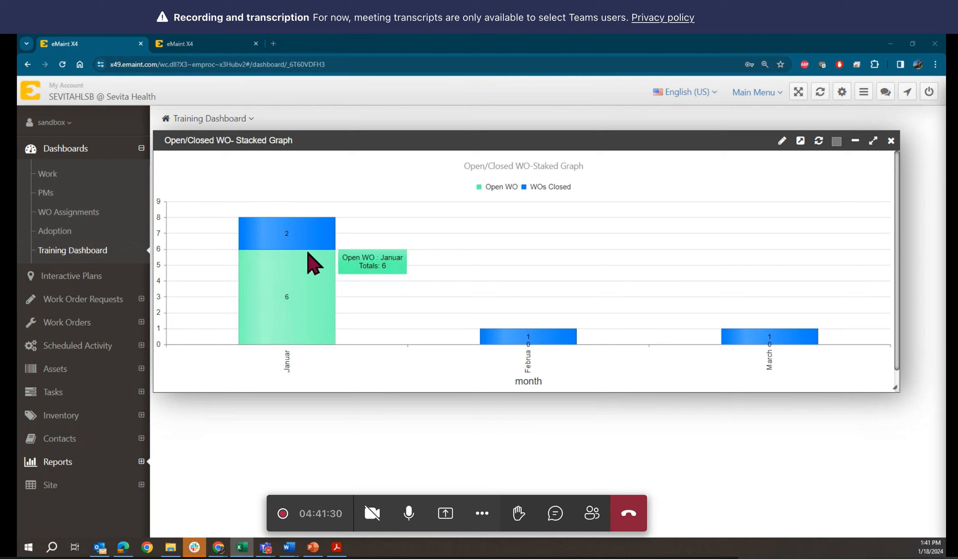
{"action": "mouse_move", "coordinate": [309, 236]}
{"action": "mouse_move", "coordinate": [309, 278]}
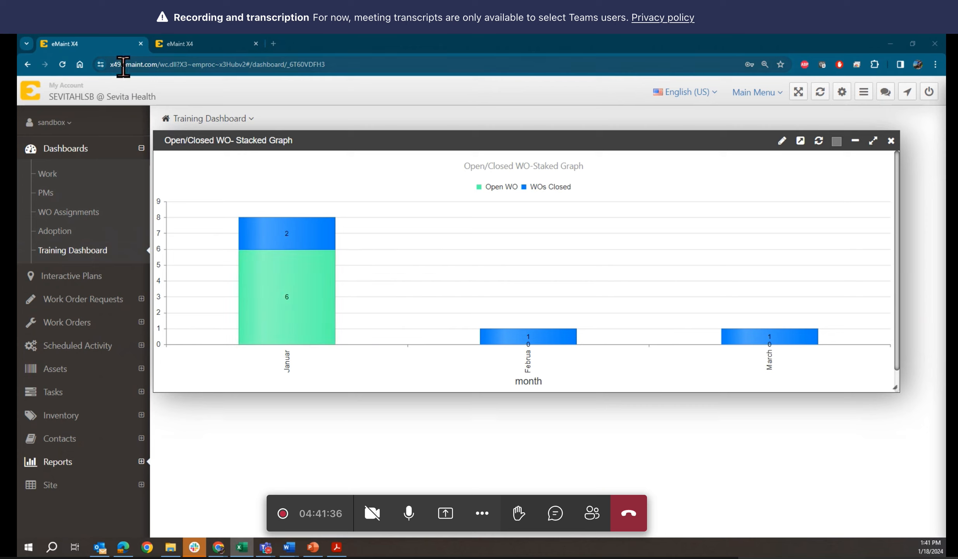
Step: Filter the report list by descriptions containing "stack" and open the Open/Closed WO- Stacked Graph report
{"action": "left_click", "coordinate": [38, 463]}
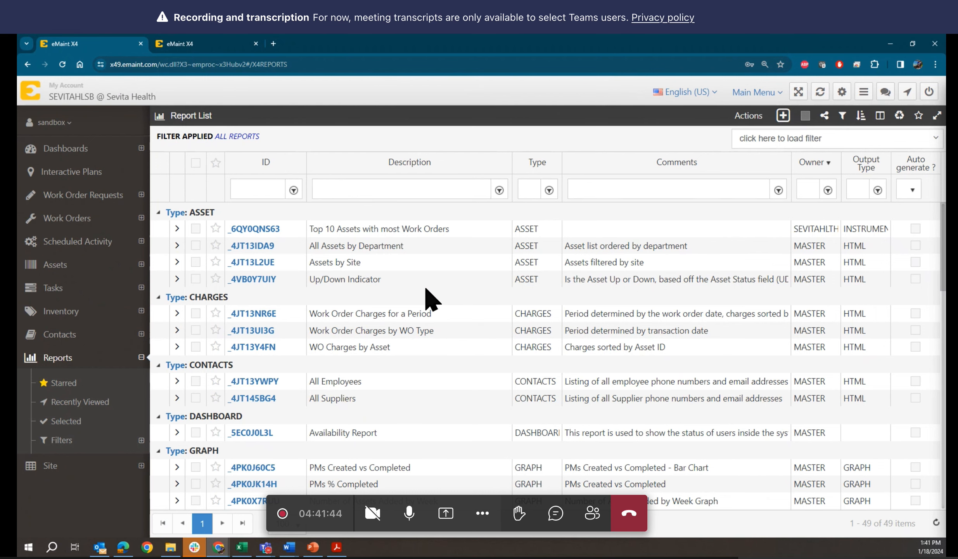
{"action": "scroll", "coordinate": [446, 310], "scroll_direction": "down", "scroll_amount": 15}
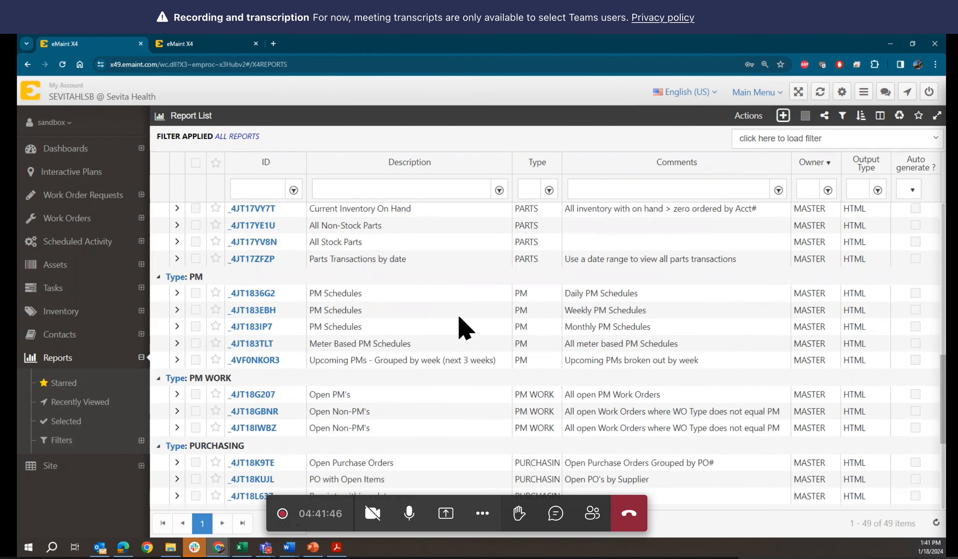
{"action": "scroll", "coordinate": [464, 328], "scroll_direction": "up", "scroll_amount": 15}
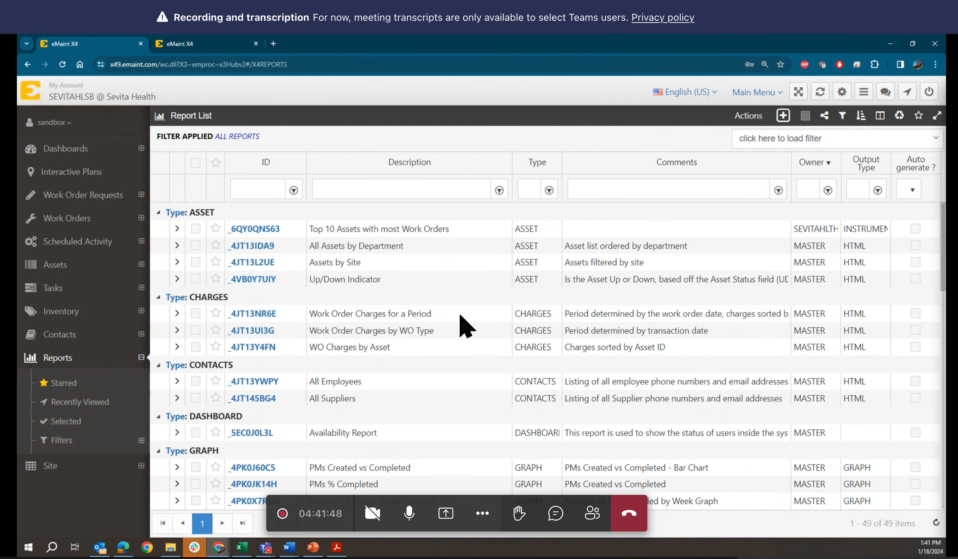
{"action": "left_click", "coordinate": [437, 185]}
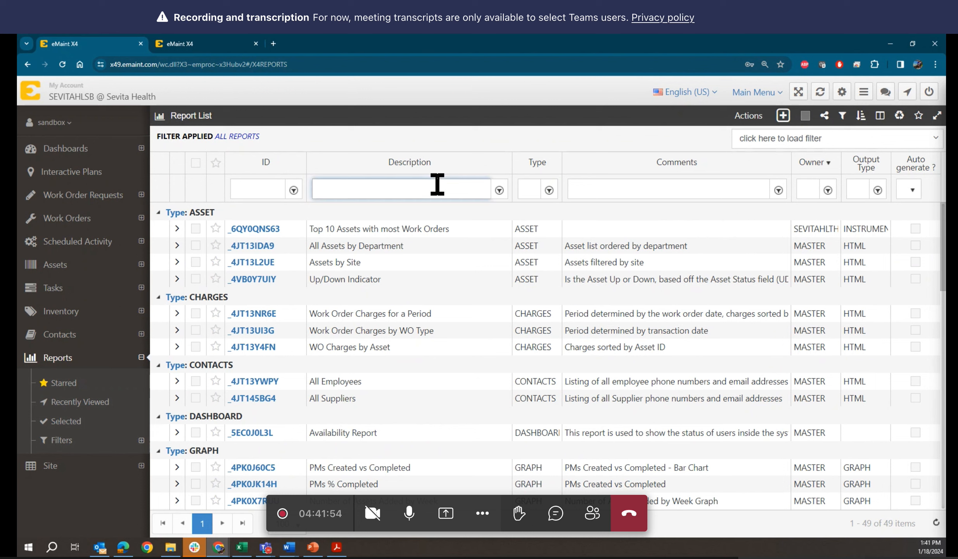
{"action": "type", "text": "stack"}
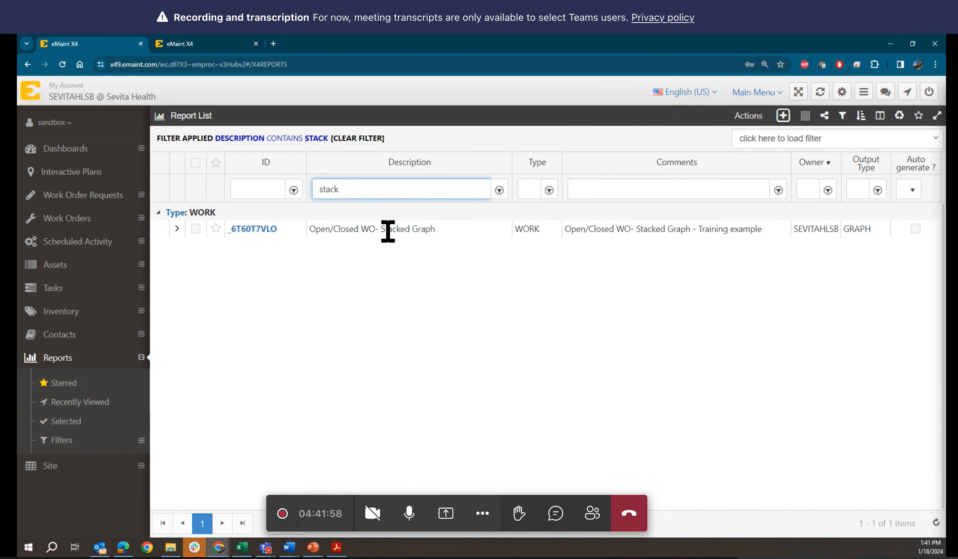
{"action": "left_click", "coordinate": [260, 232]}
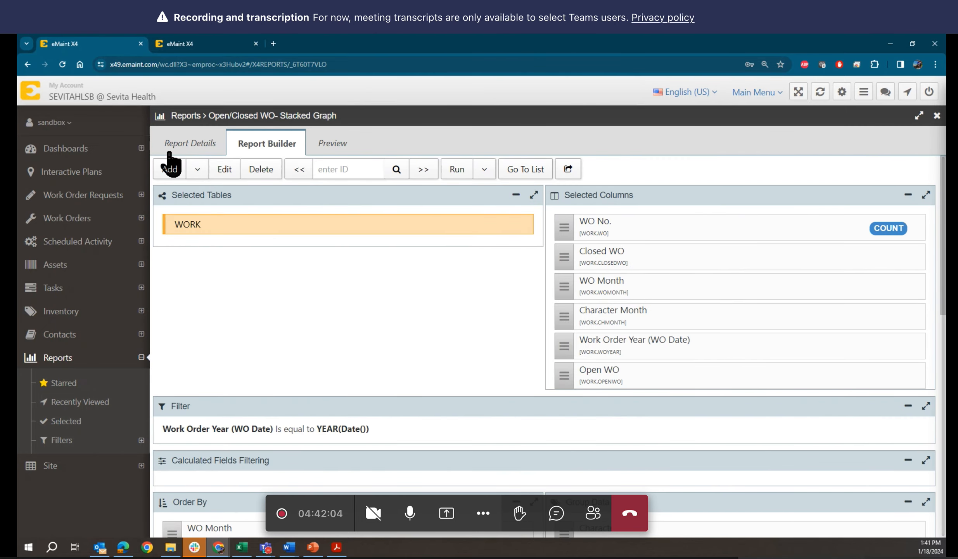
Step: Edit the report details to append a hyphen and the person's first name to the description, and save the changes
{"action": "left_click", "coordinate": [185, 144]}
{"action": "left_click", "coordinate": [225, 171]}
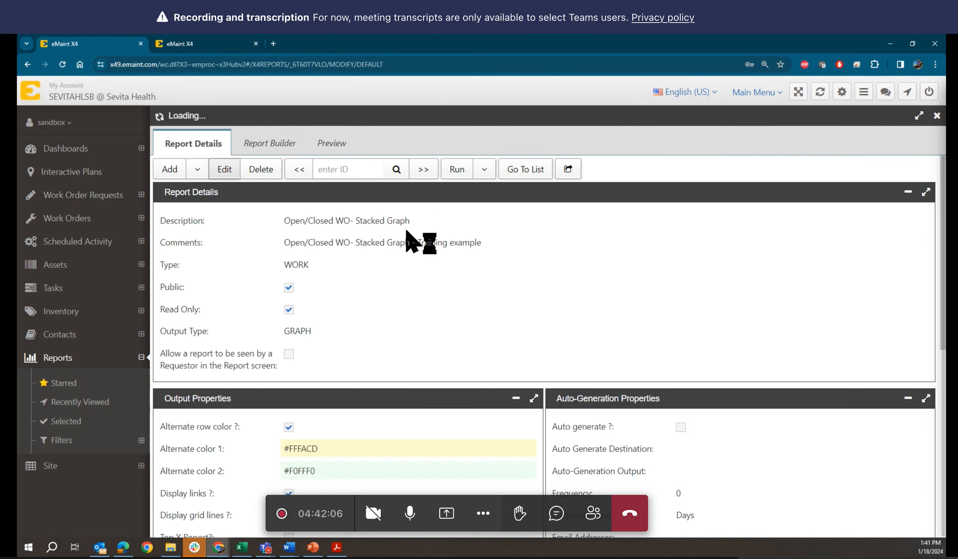
{"action": "left_click", "coordinate": [424, 220]}
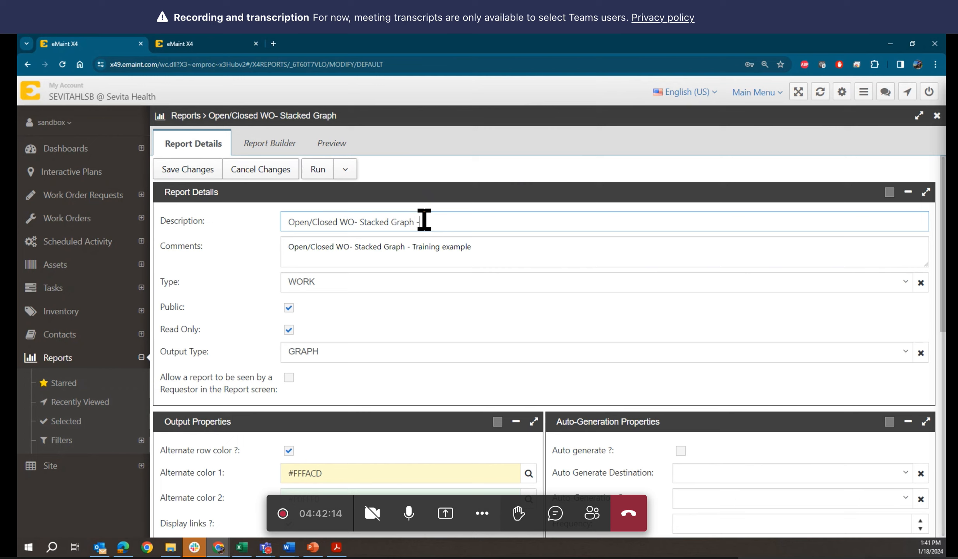
{"action": "type", "text": "- Manu"}
{"action": "left_click", "coordinate": [189, 172]}
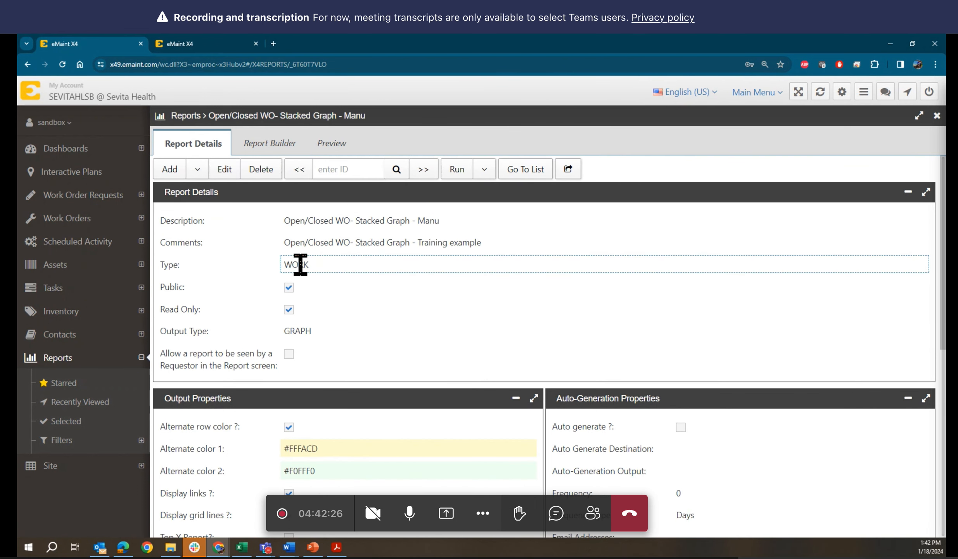
Step: Review the report's builder settings, including selected columns, filter, ordering, grouping, graph properties and instrument properties
{"action": "left_click", "coordinate": [267, 146]}
{"action": "scroll", "coordinate": [446, 390], "scroll_direction": "down", "scroll_amount": 2}
{"action": "scroll", "coordinate": [450, 392], "scroll_direction": "down", "scroll_amount": 5}
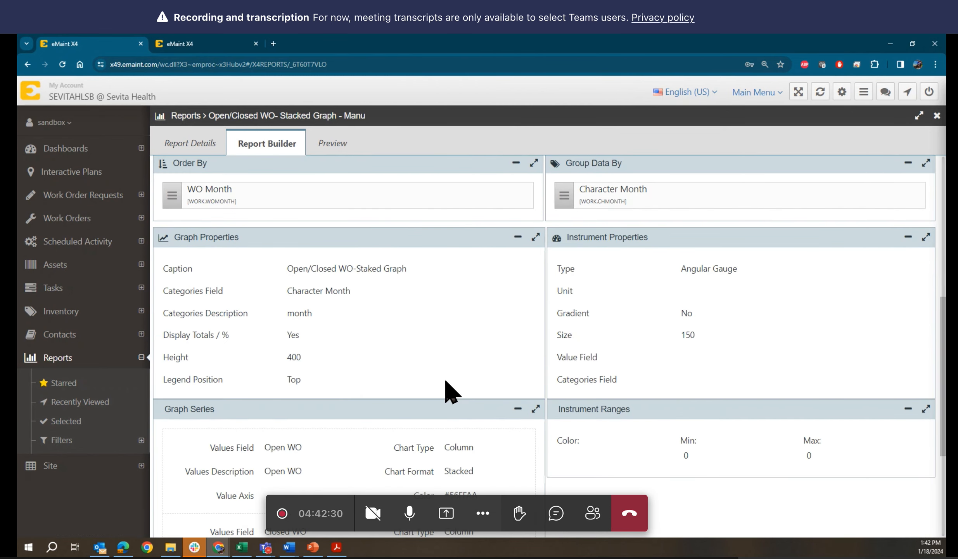
{"action": "scroll", "coordinate": [450, 392], "scroll_direction": "up", "scroll_amount": 3}
{"action": "scroll", "coordinate": [450, 391], "scroll_direction": "up", "scroll_amount": 4}
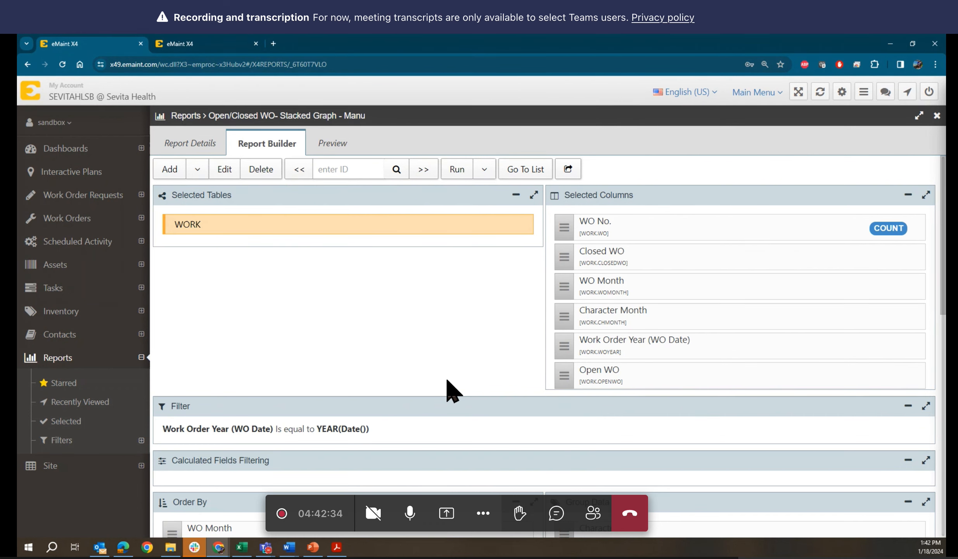
{"action": "scroll", "coordinate": [452, 390], "scroll_direction": "down", "scroll_amount": 5}
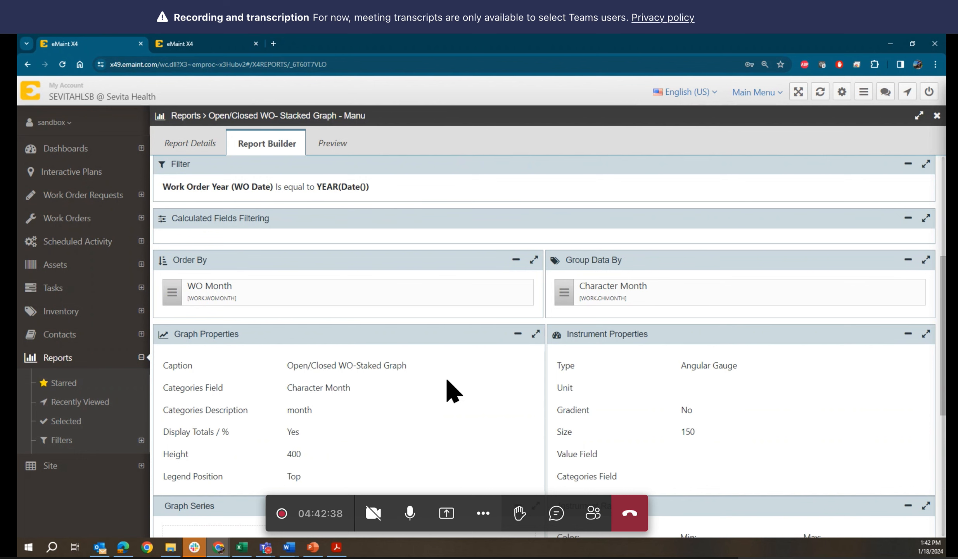
{"action": "scroll", "coordinate": [452, 390], "scroll_direction": "up", "scroll_amount": 5}
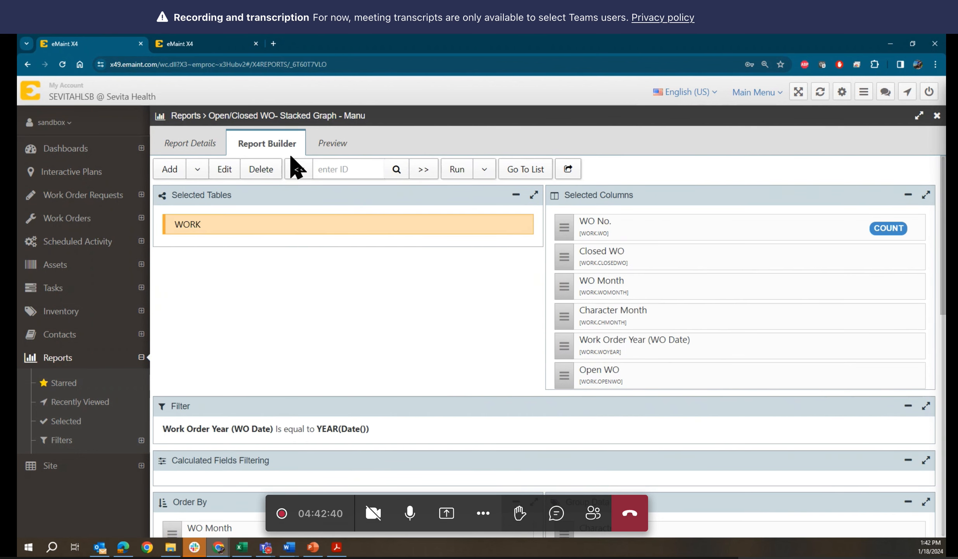
Step: Put the report builder settings into edit mode and set the Angular Gauge instrument's unit to "report"
{"action": "left_click", "coordinate": [222, 171]}
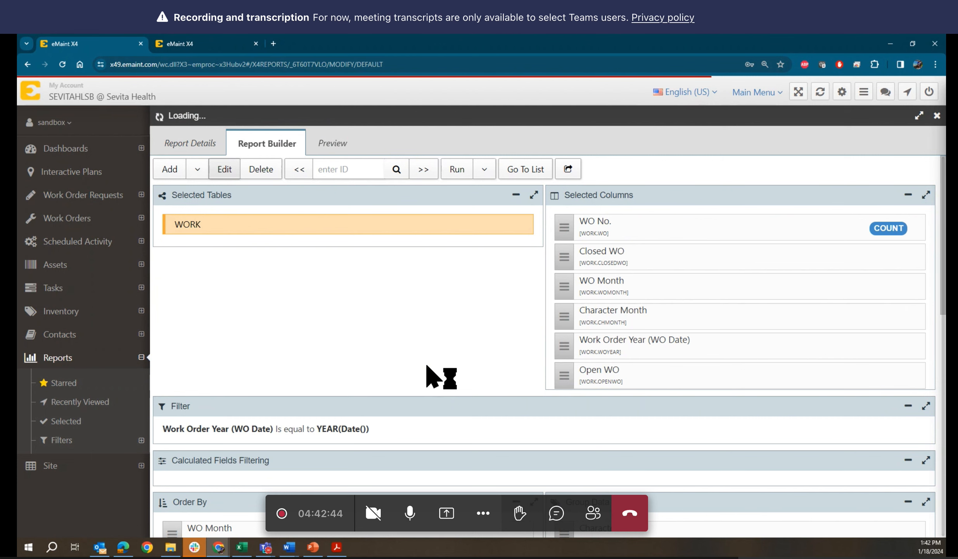
{"action": "scroll", "coordinate": [432, 376], "scroll_direction": "down", "scroll_amount": 8}
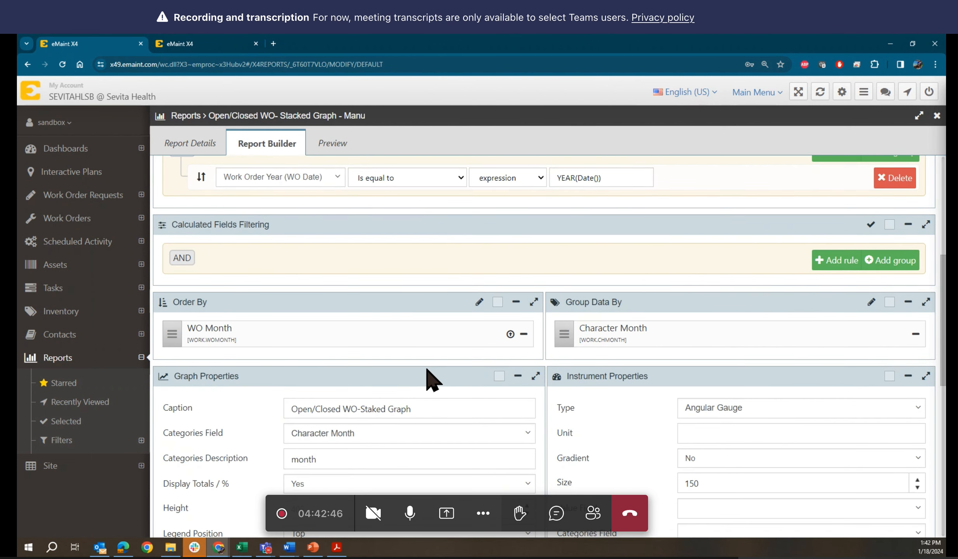
{"action": "scroll", "coordinate": [431, 377], "scroll_direction": "down", "scroll_amount": 7}
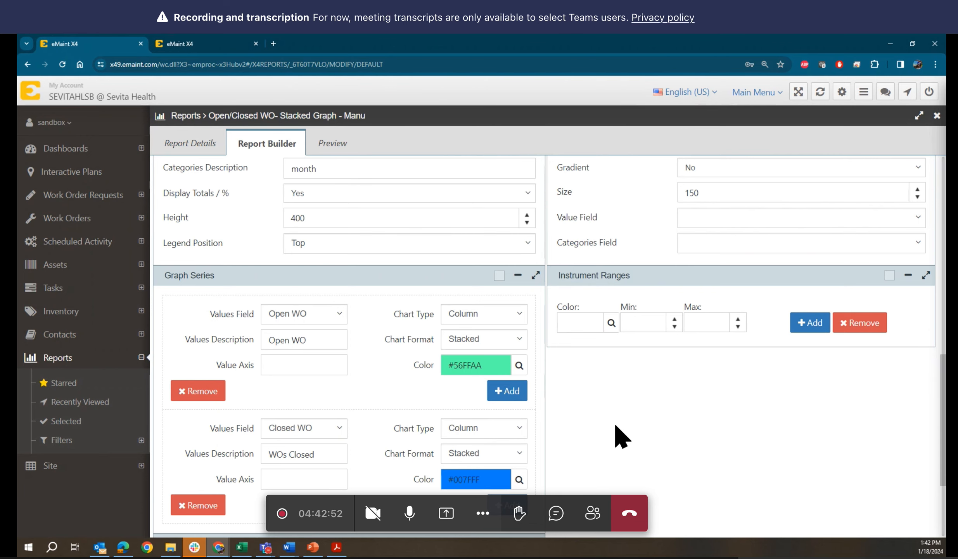
{"action": "scroll", "coordinate": [621, 437], "scroll_direction": "up", "scroll_amount": 4}
{"action": "scroll", "coordinate": [622, 437], "scroll_direction": "up", "scroll_amount": 1}
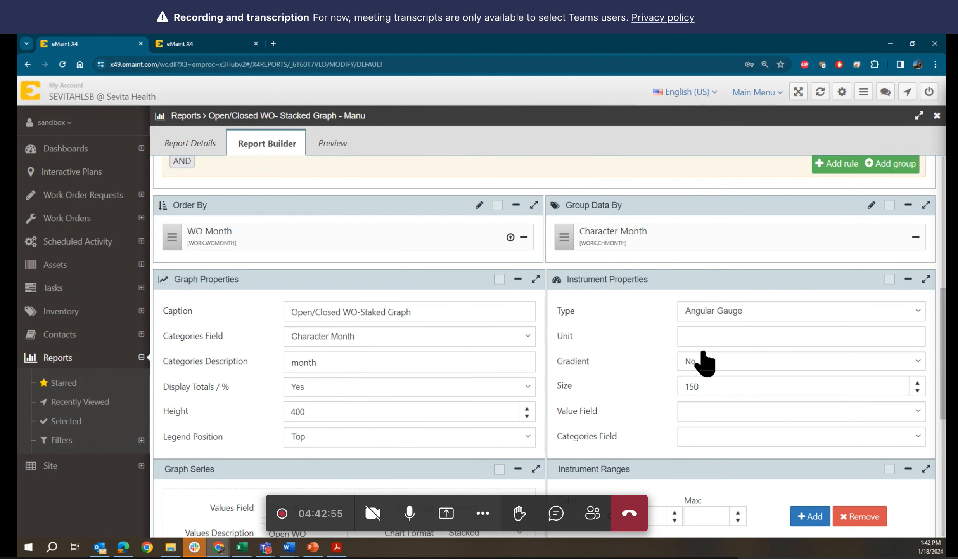
{"action": "left_click", "coordinate": [759, 312]}
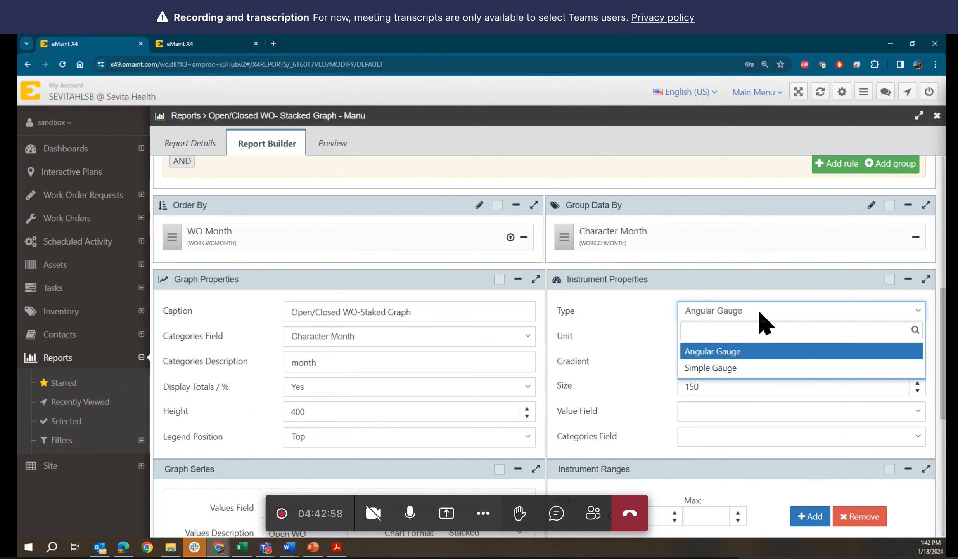
{"action": "left_click", "coordinate": [704, 316]}
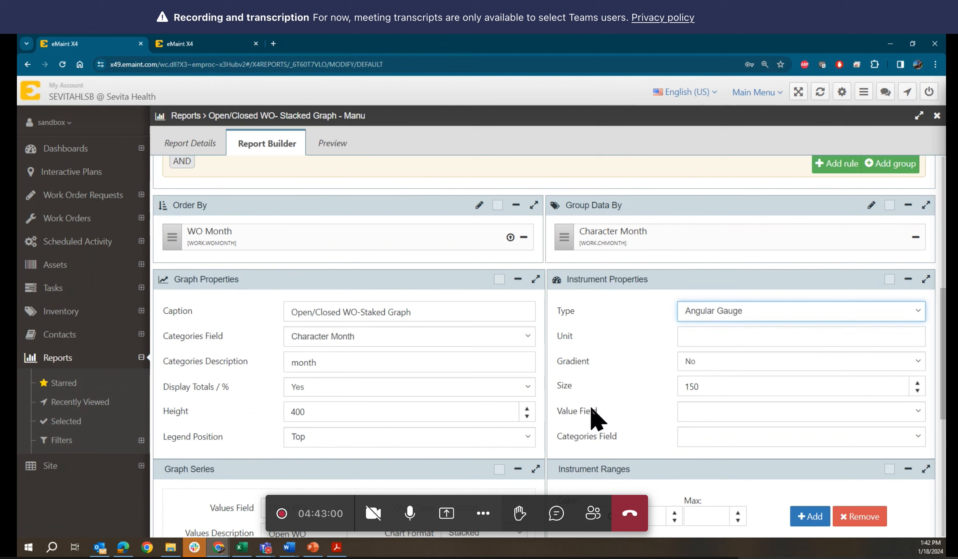
{"action": "left_click", "coordinate": [718, 340]}
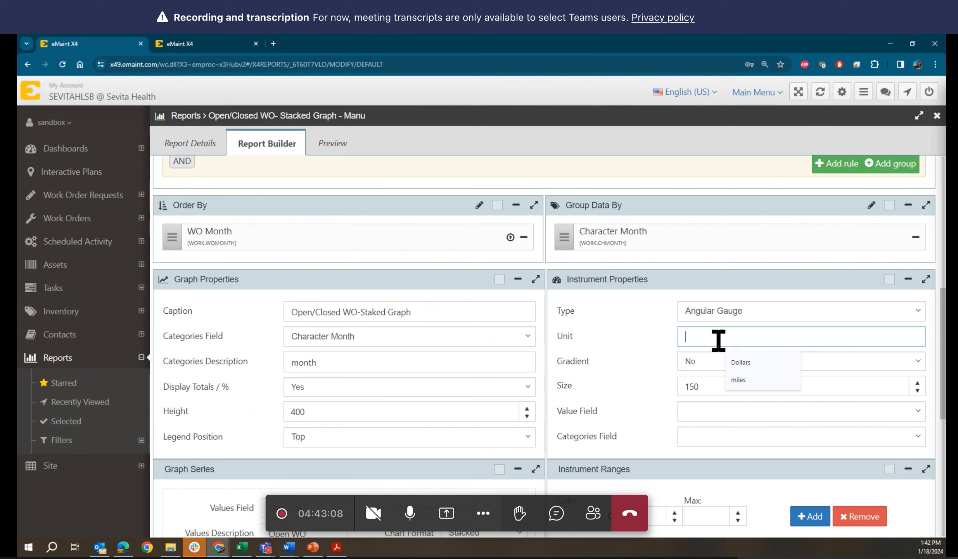
{"action": "type", "text": "report"}
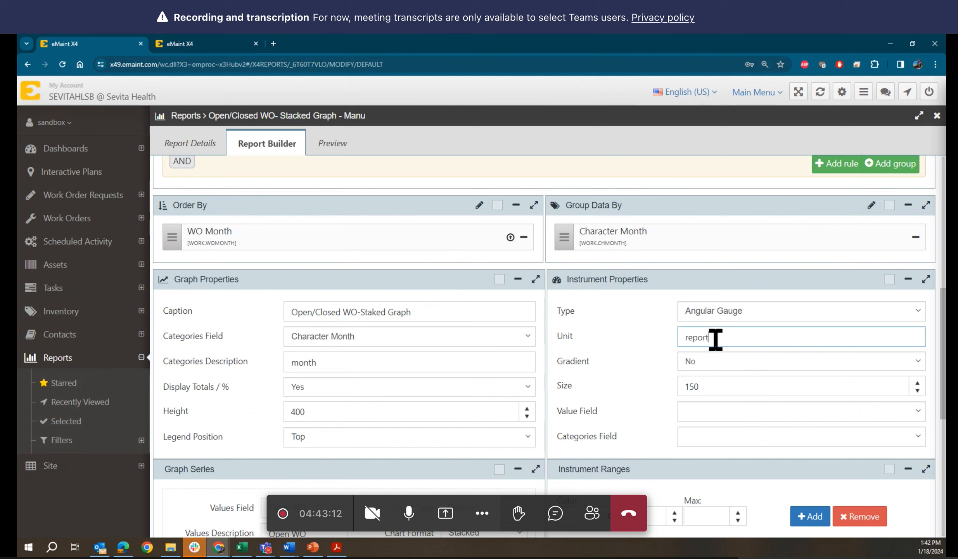
Step: Set the instrument's value field to Open WO and its categories field to Character Month
{"action": "scroll", "coordinate": [700, 372], "scroll_direction": "down", "scroll_amount": 3}
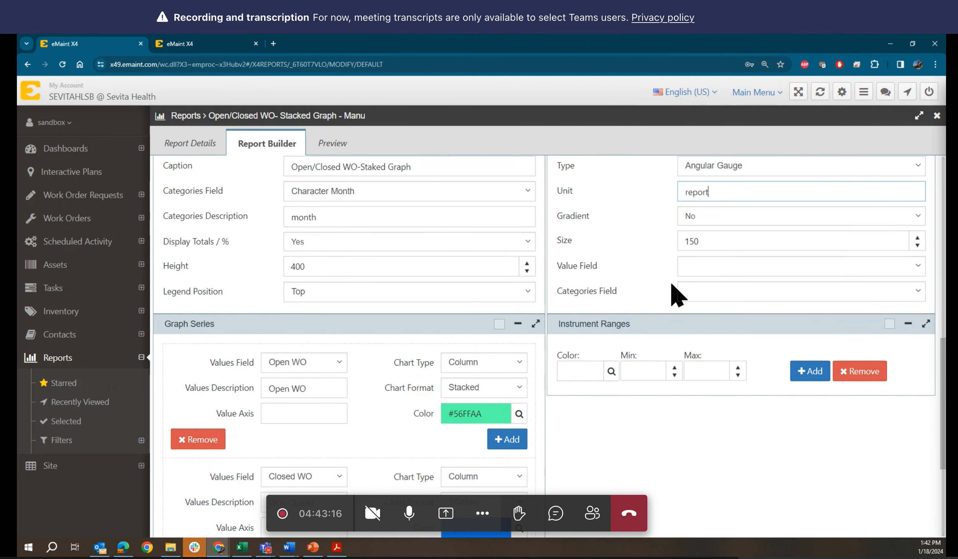
{"action": "left_click", "coordinate": [702, 271]}
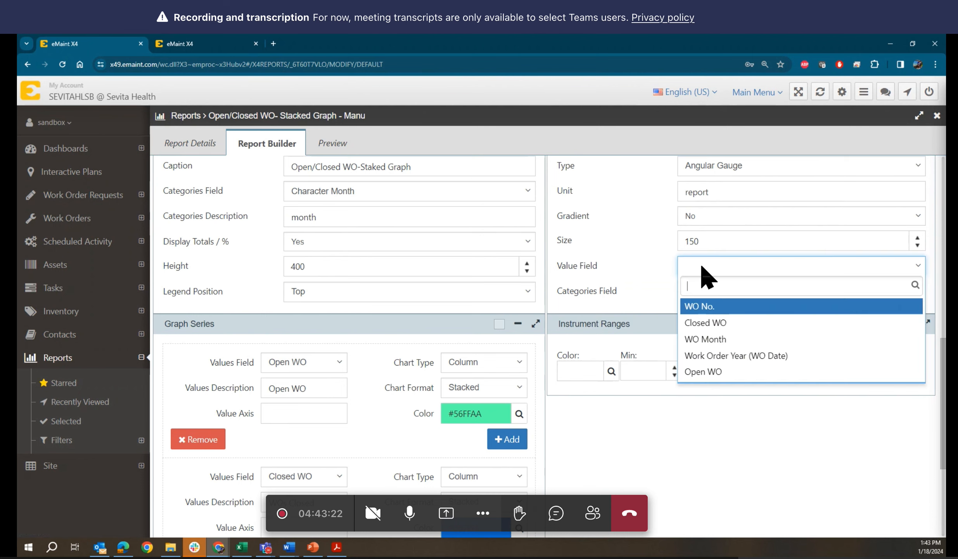
{"action": "left_click", "coordinate": [713, 371]}
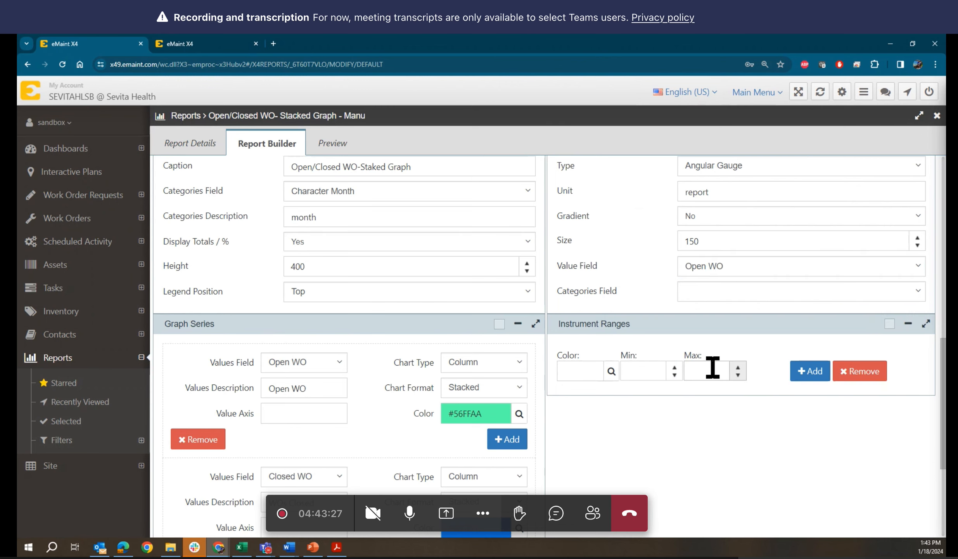
{"action": "left_click", "coordinate": [719, 293]}
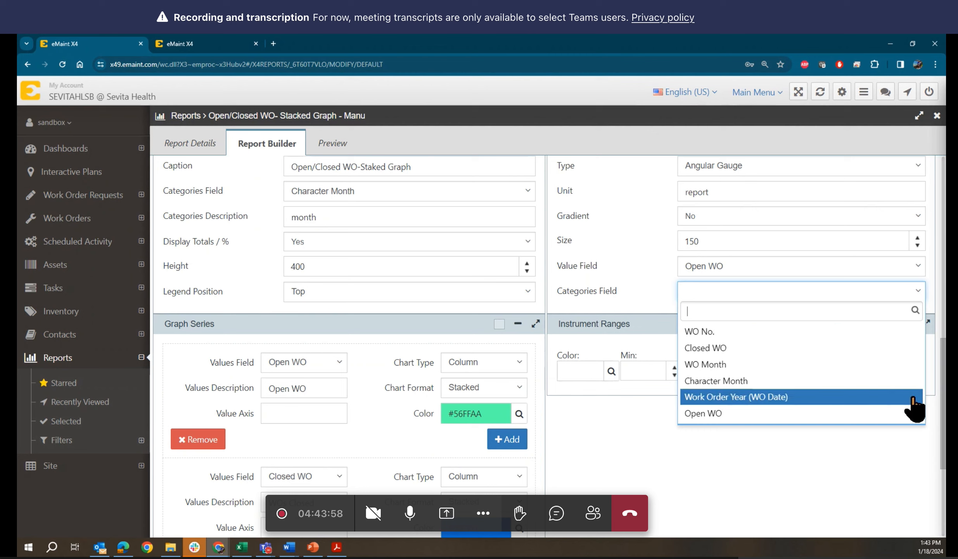
{"action": "left_click", "coordinate": [744, 382]}
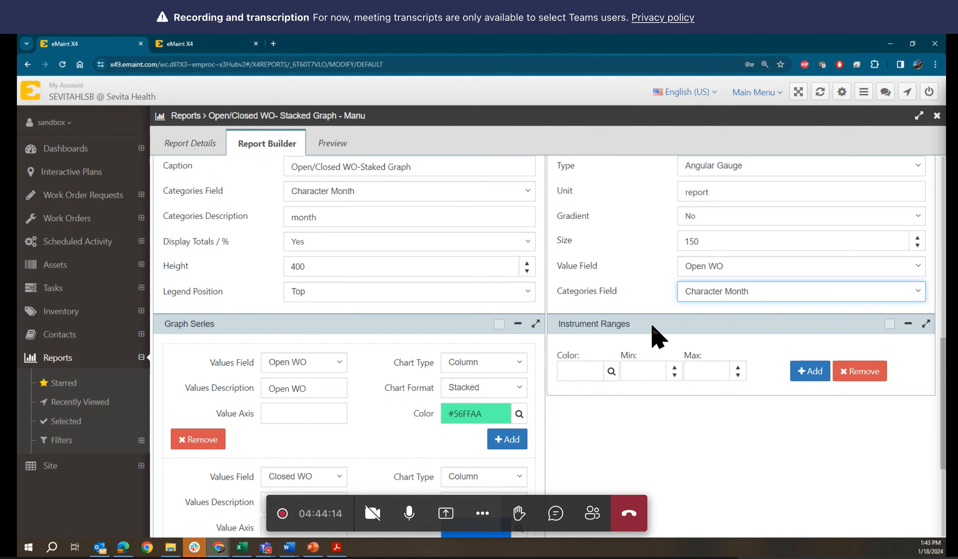
{"action": "scroll", "coordinate": [658, 337], "scroll_direction": "up", "scroll_amount": 3}
{"action": "scroll", "coordinate": [657, 337], "scroll_direction": "down", "scroll_amount": 3}
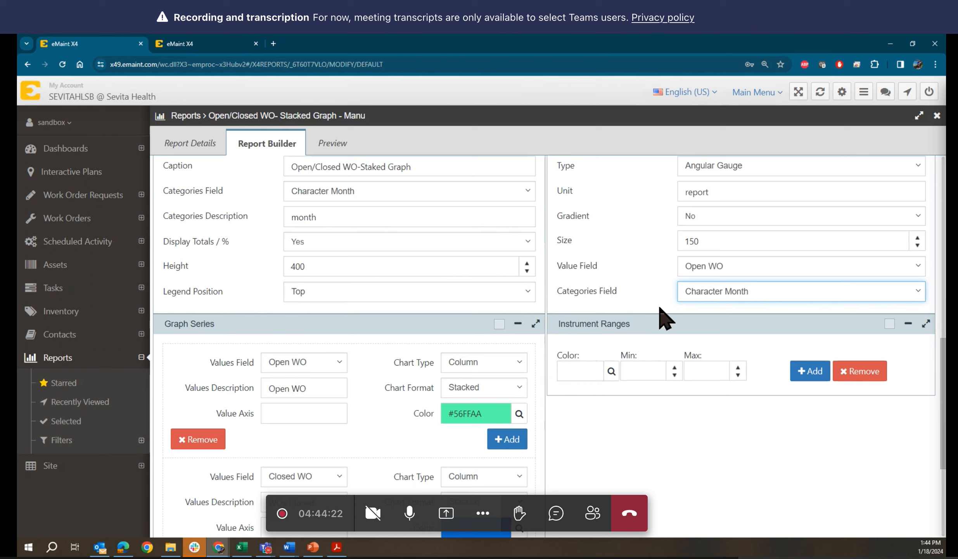
Step: Define the first instrument range in light green #aaff56 with a minimum of 0 and a maximum of 2
{"action": "left_click", "coordinate": [611, 370]}
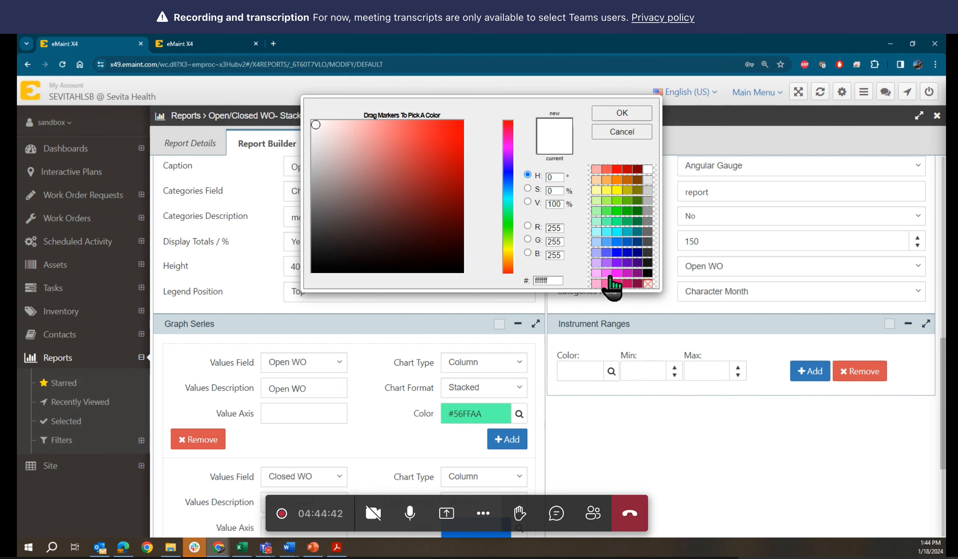
{"action": "left_click", "coordinate": [608, 201]}
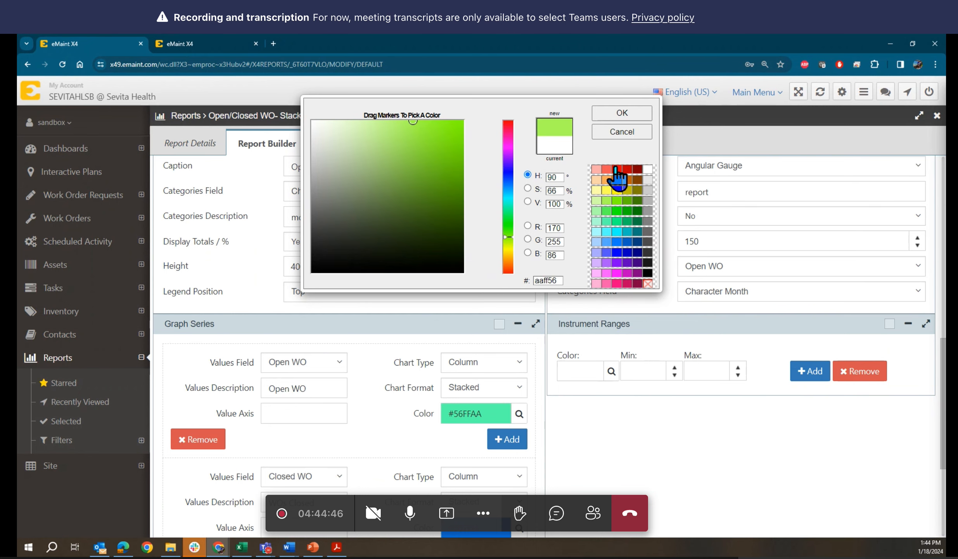
{"action": "left_click", "coordinate": [621, 114]}
{"action": "left_click", "coordinate": [631, 370]}
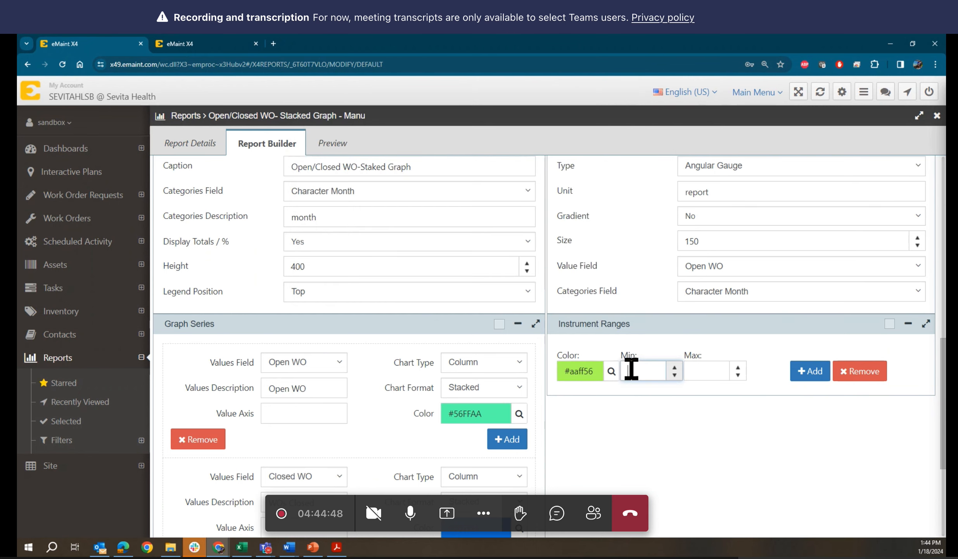
{"action": "type", "text": "0"}
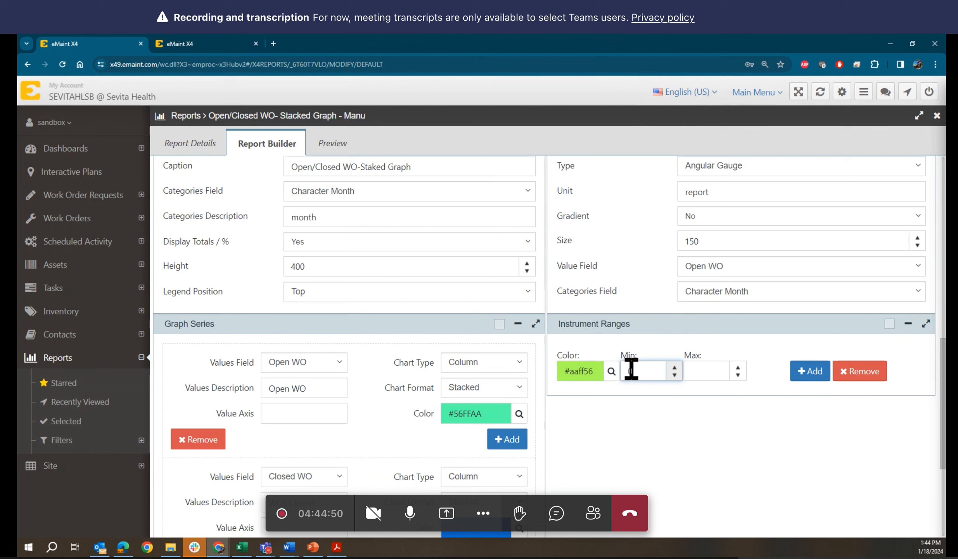
{"action": "left_click", "coordinate": [696, 368]}
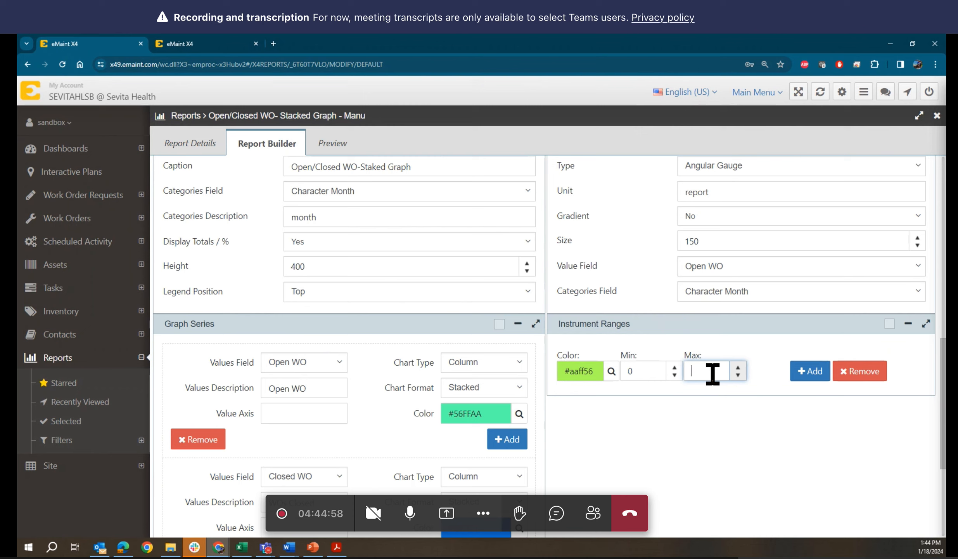
{"action": "type", "text": "2"}
Step: Add a second instrument range in yellow #ffff56 with a minimum of 3 and a maximum of 6
{"action": "left_click", "coordinate": [810, 370]}
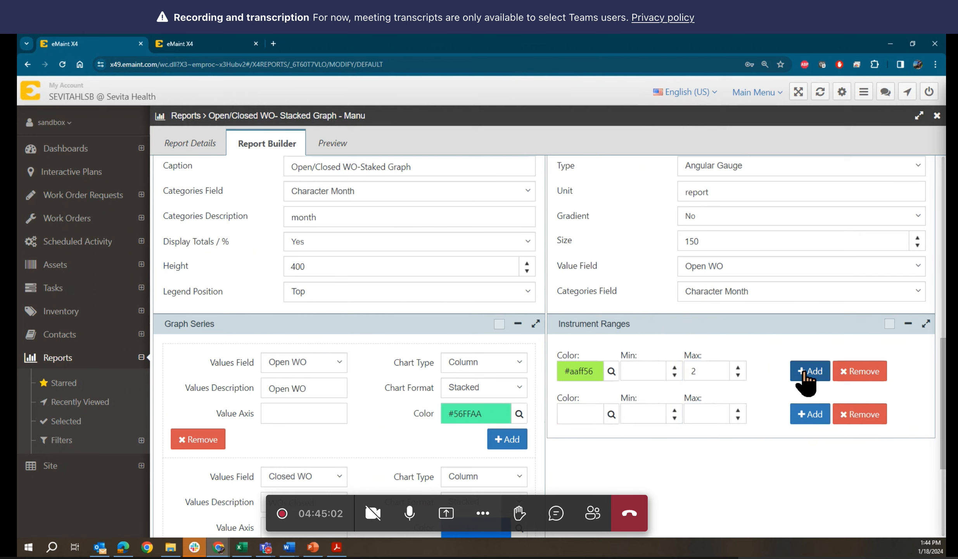
{"action": "left_click", "coordinate": [610, 414]}
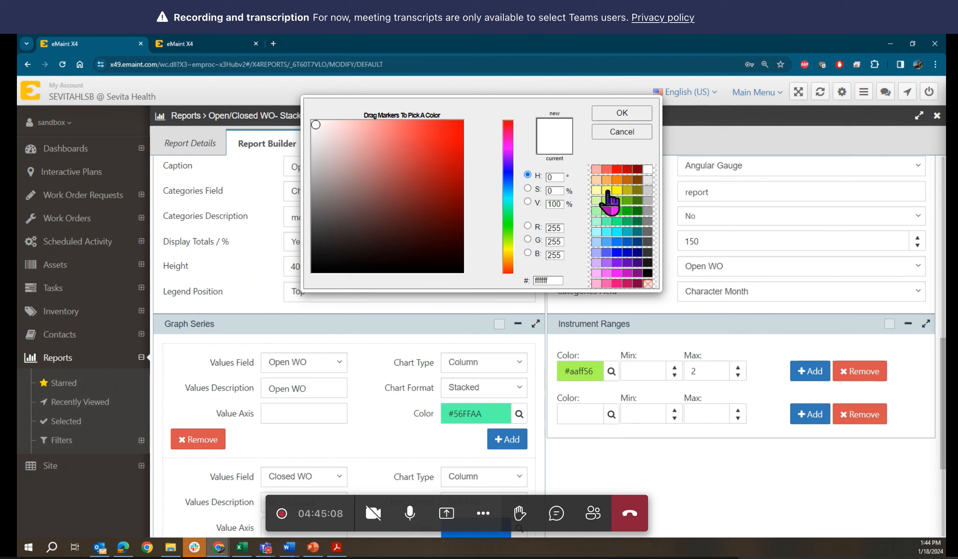
{"action": "left_click", "coordinate": [608, 191]}
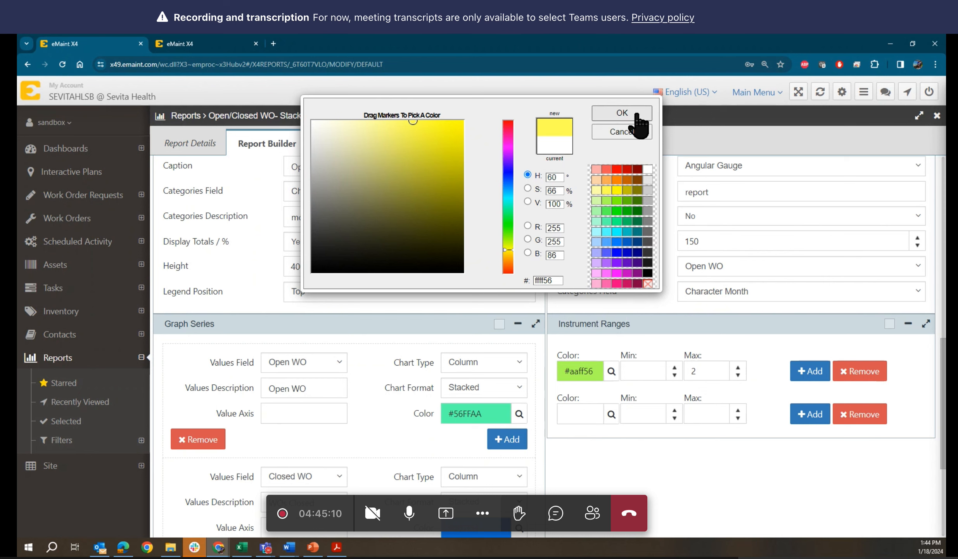
{"action": "left_click", "coordinate": [621, 113]}
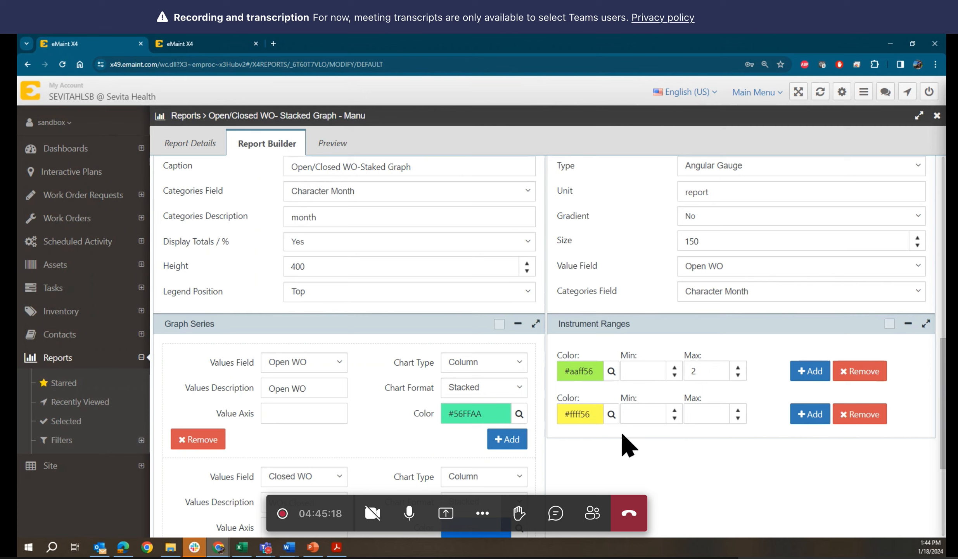
{"action": "left_click", "coordinate": [640, 415]}
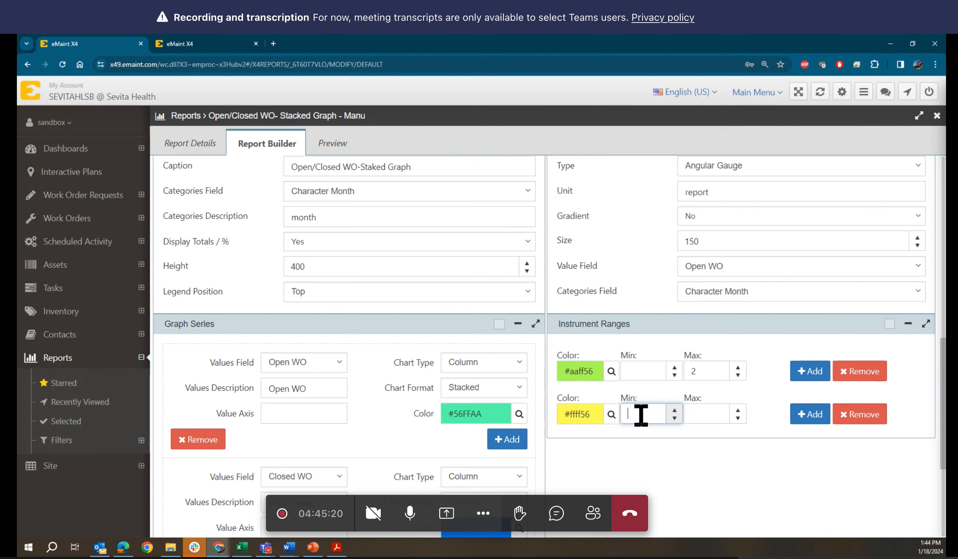
{"action": "type", "text": "3"}
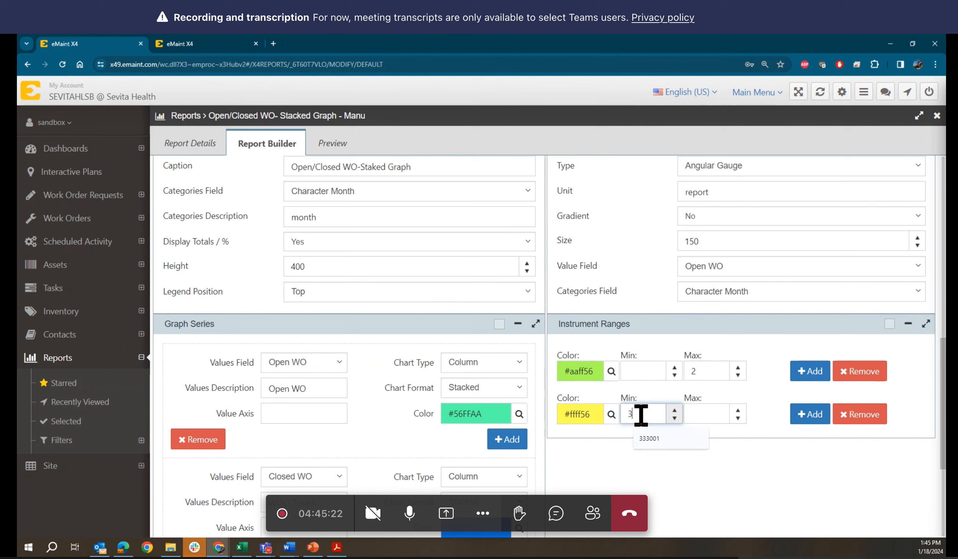
{"action": "left_click", "coordinate": [716, 412]}
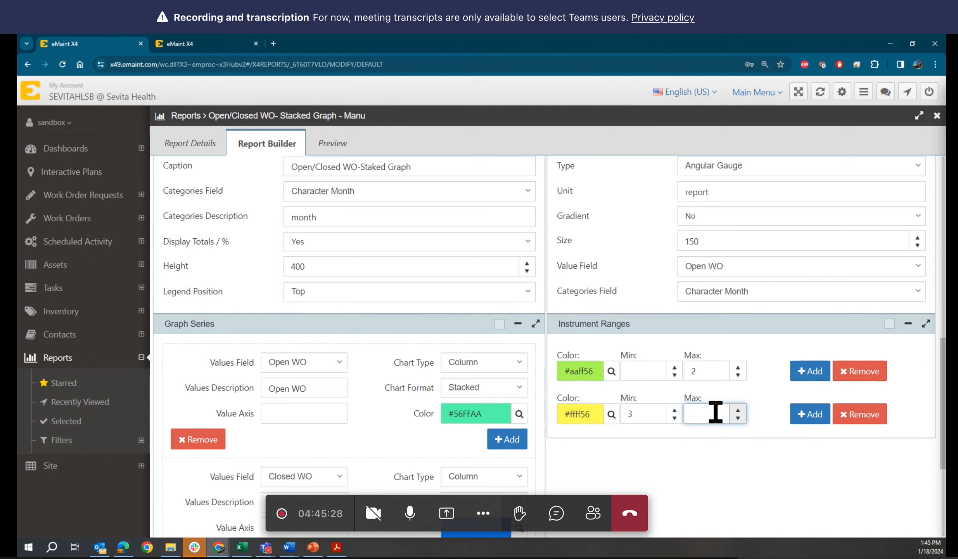
{"action": "left_click", "coordinate": [715, 411]}
Step: Add a third instrument range in orange #ffaa56 with a minimum of 7 and a maximum of 10
{"action": "left_click", "coordinate": [809, 417]}
{"action": "left_click", "coordinate": [590, 456]}
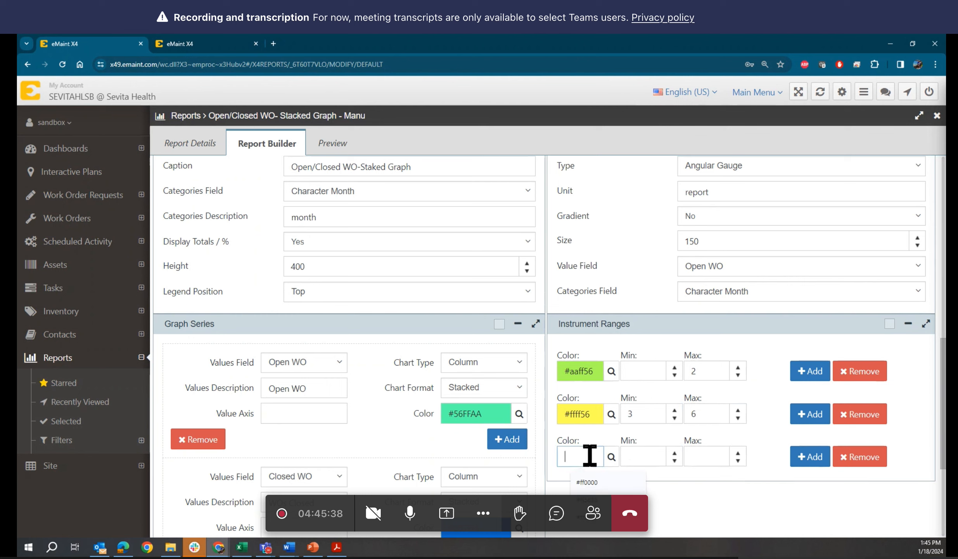
{"action": "left_click", "coordinate": [611, 457]}
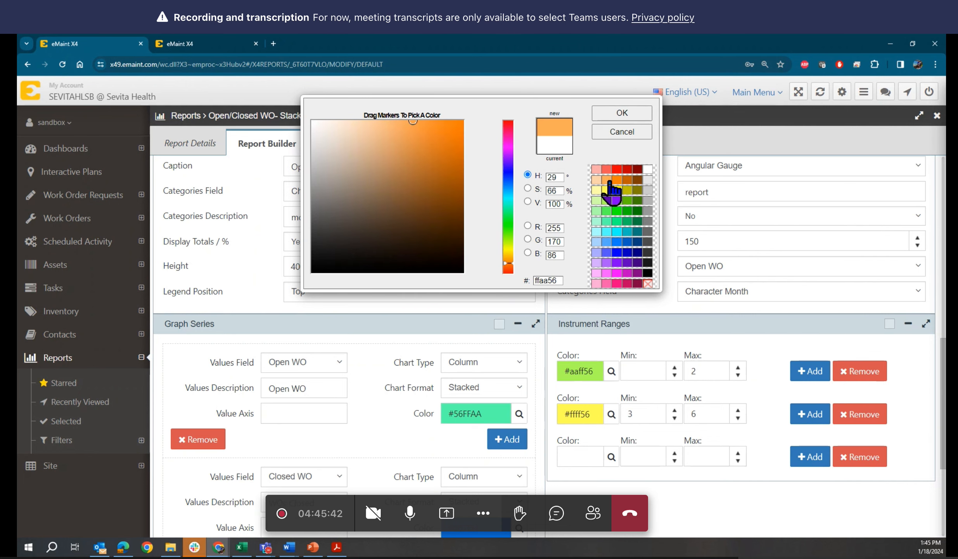
{"action": "left_click", "coordinate": [607, 179]}
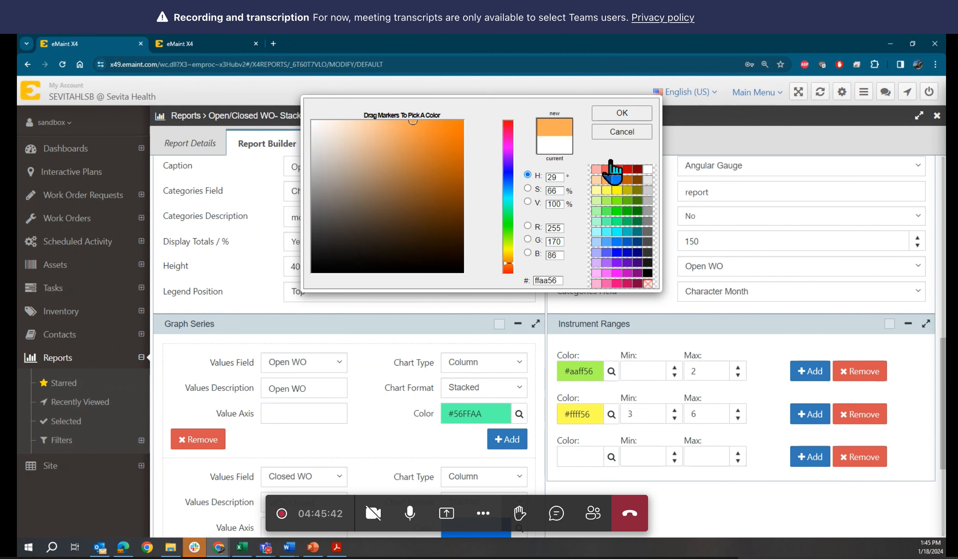
{"action": "left_click", "coordinate": [622, 116]}
{"action": "left_click", "coordinate": [641, 458]}
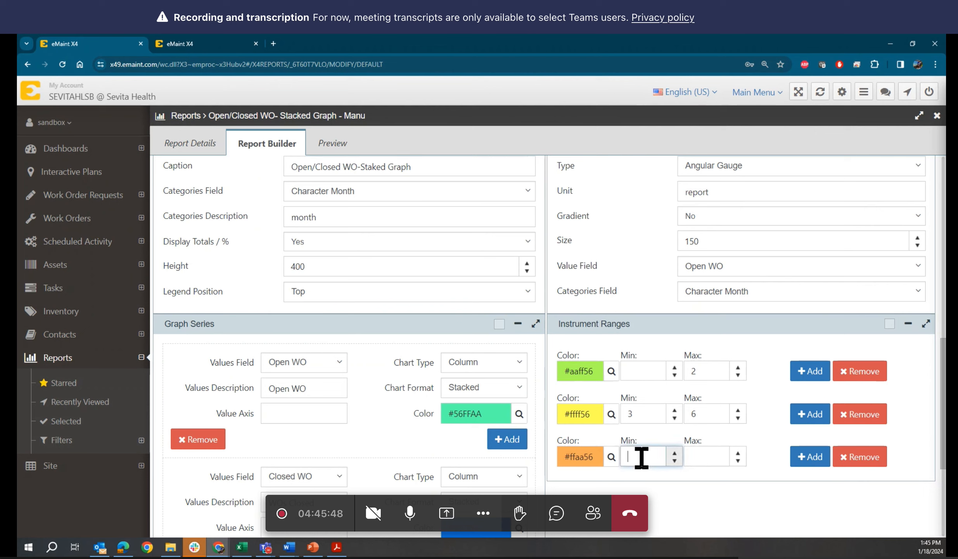
{"action": "type", "text": "7"}
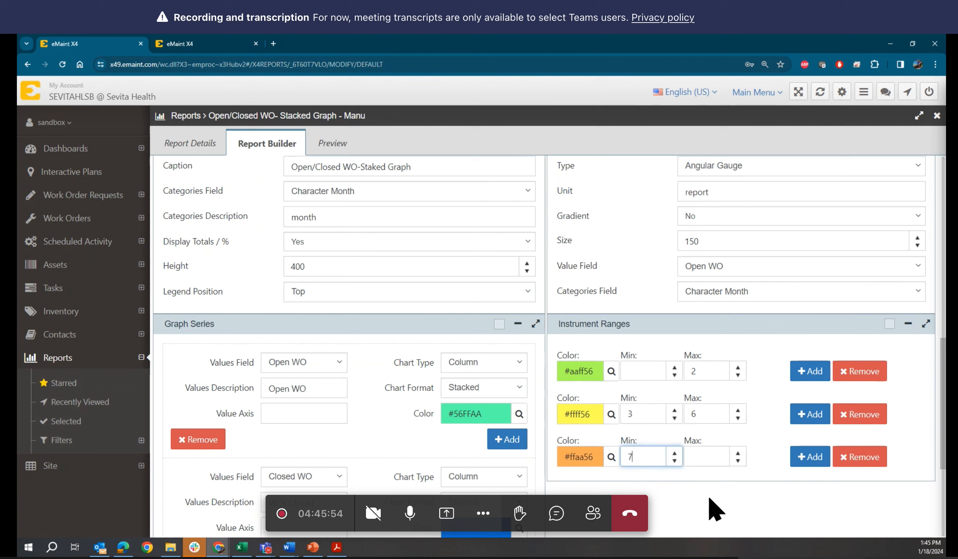
{"action": "left_click", "coordinate": [706, 456]}
{"action": "type", "text": "10"}
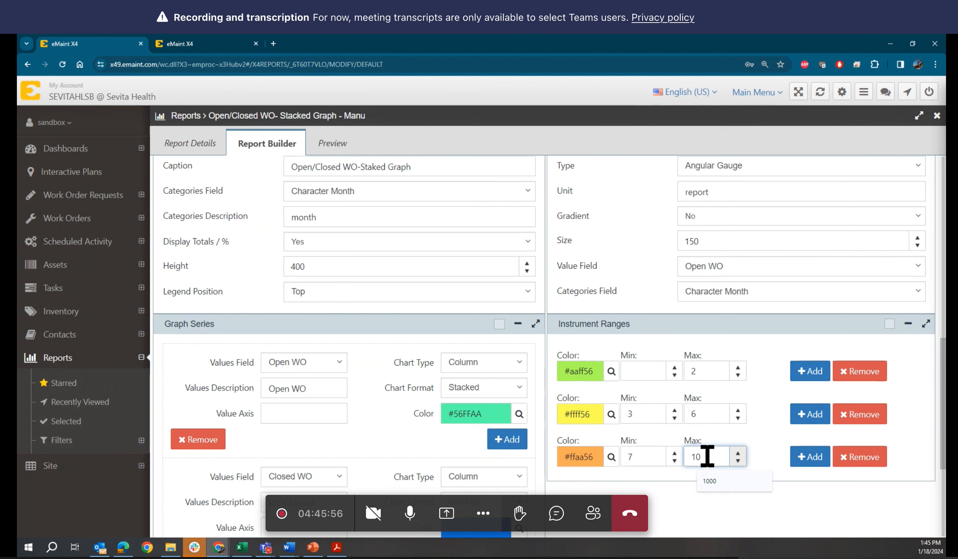
{"action": "left_click", "coordinate": [670, 353]}
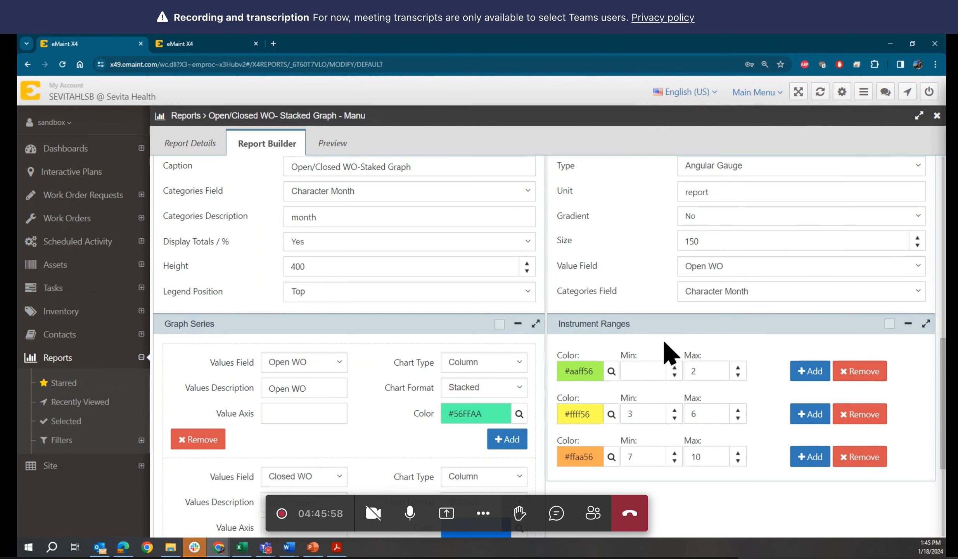
{"action": "scroll", "coordinate": [673, 354], "scroll_direction": "up", "scroll_amount": 1}
{"action": "scroll", "coordinate": [666, 344], "scroll_direction": "down", "scroll_amount": 1}
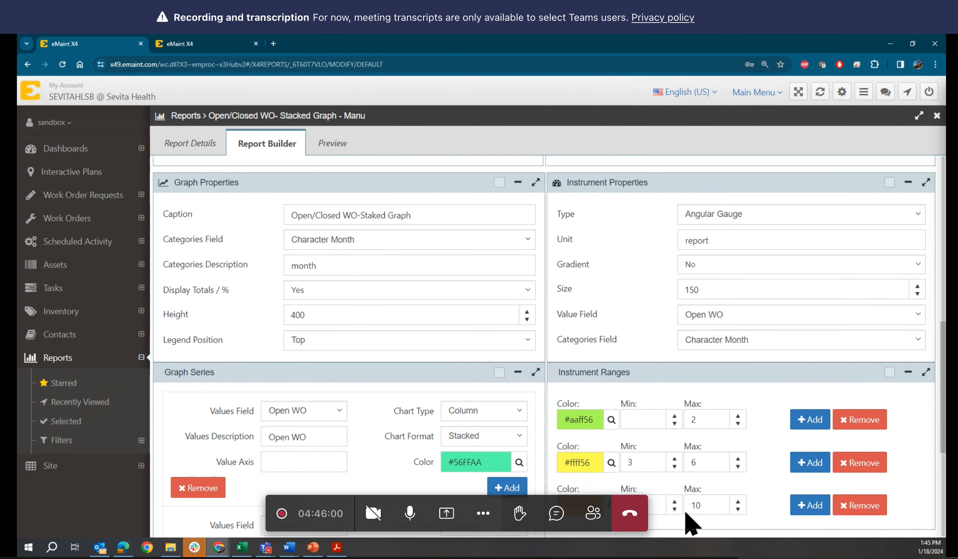
{"action": "scroll", "coordinate": [643, 310], "scroll_direction": "up", "scroll_amount": 10}
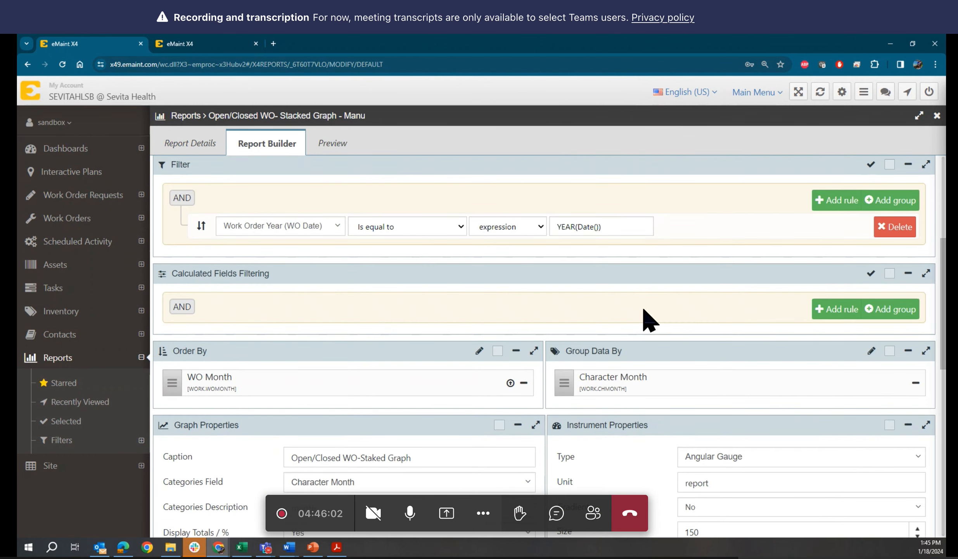
Step: Run the report as an instrument, examine the monthly gauge readings and color ranges, and close the report output
{"action": "left_click", "coordinate": [319, 174]}
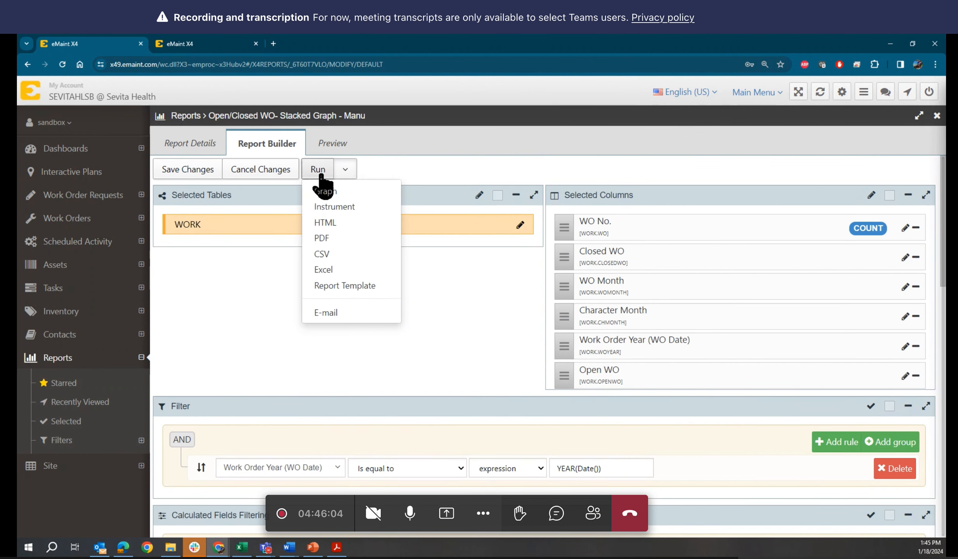
{"action": "left_click", "coordinate": [336, 205]}
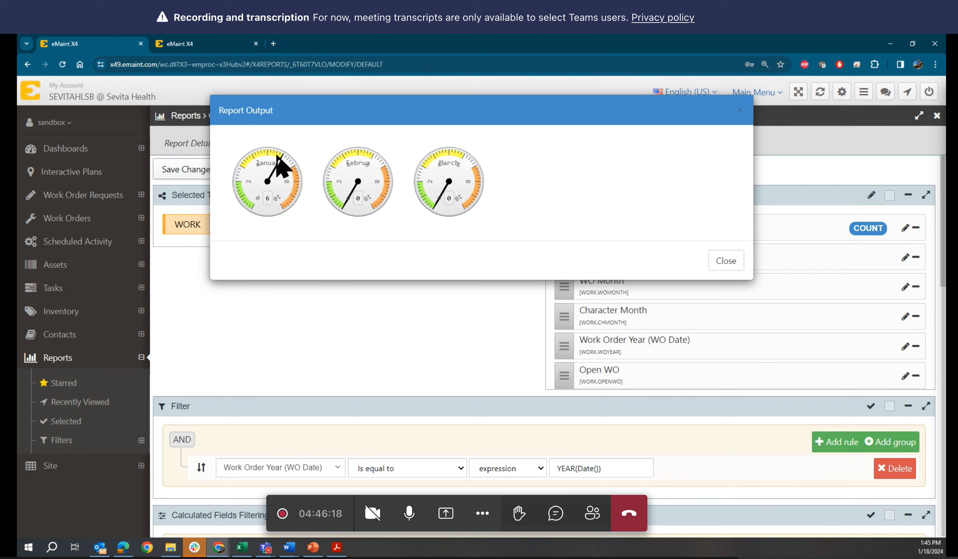
{"action": "mouse_move", "coordinate": [273, 157]}
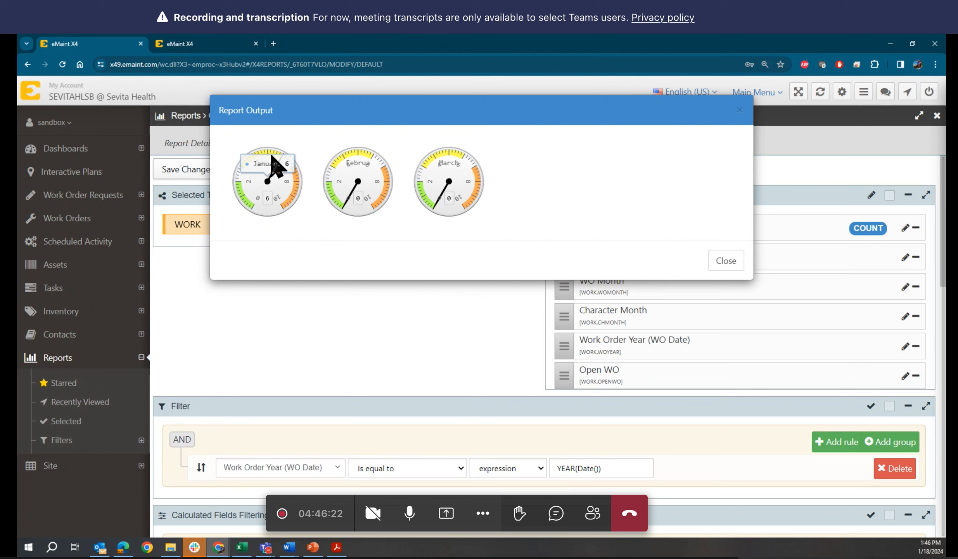
{"action": "mouse_move", "coordinate": [255, 188]}
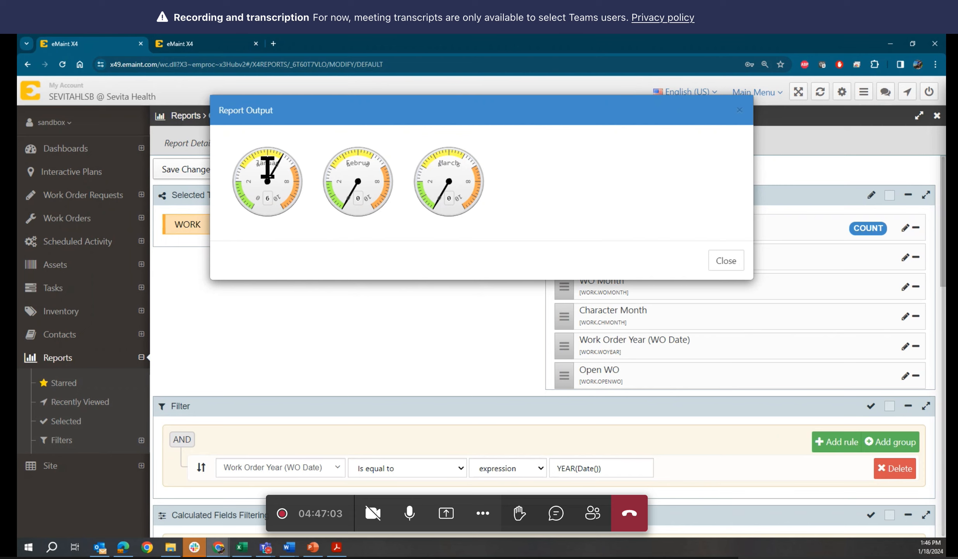
{"action": "mouse_move", "coordinate": [276, 179]}
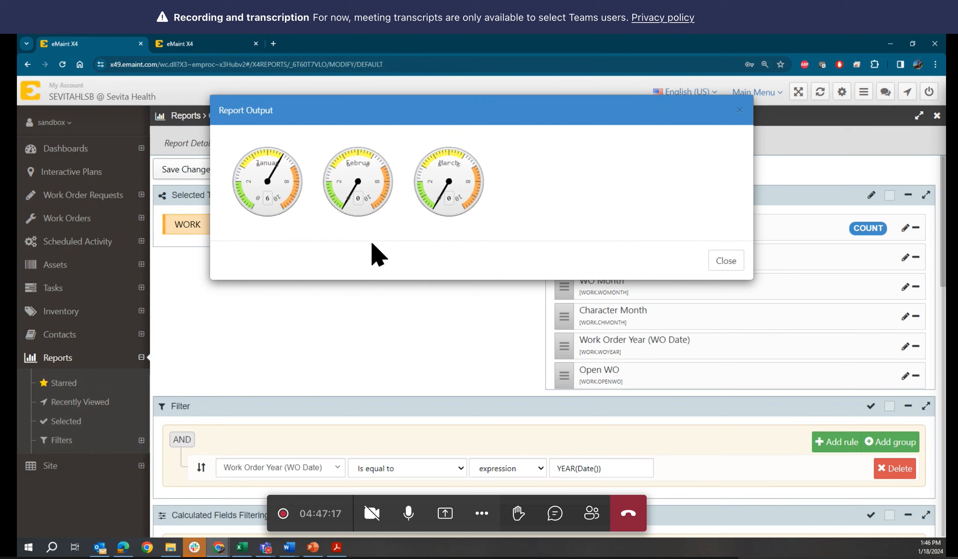
{"action": "mouse_move", "coordinate": [292, 200]}
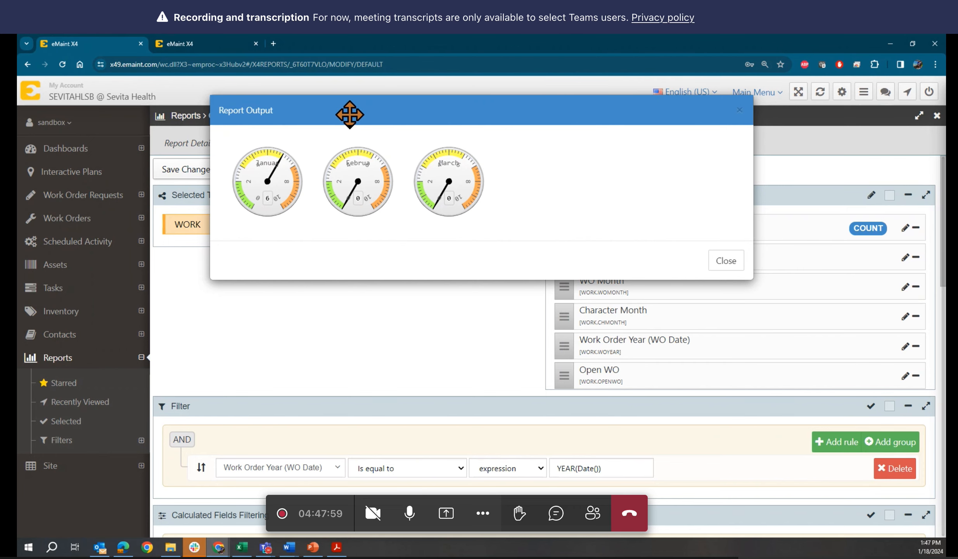
{"action": "left_click_drag", "start_coordinate": [350, 115], "coordinate": [431, 174]}
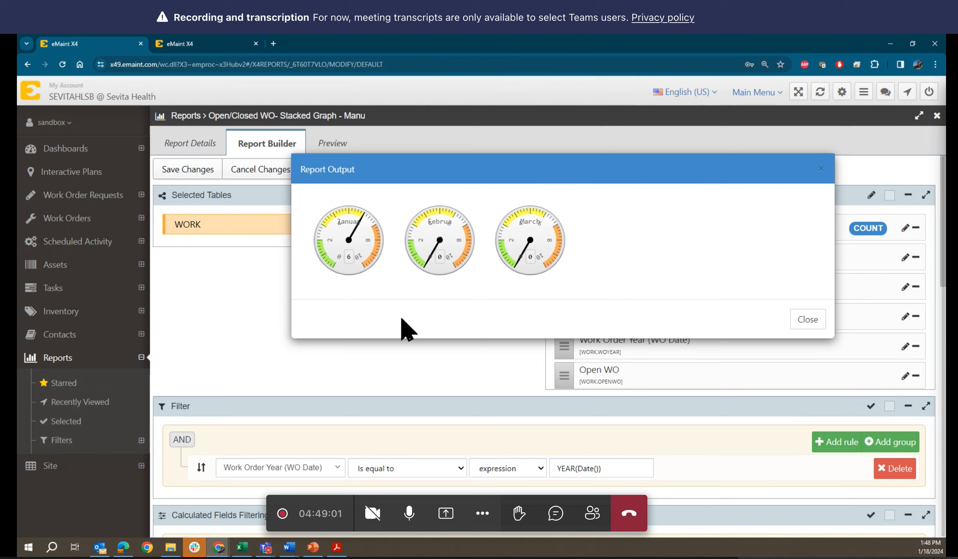
{"action": "left_click", "coordinate": [812, 323]}
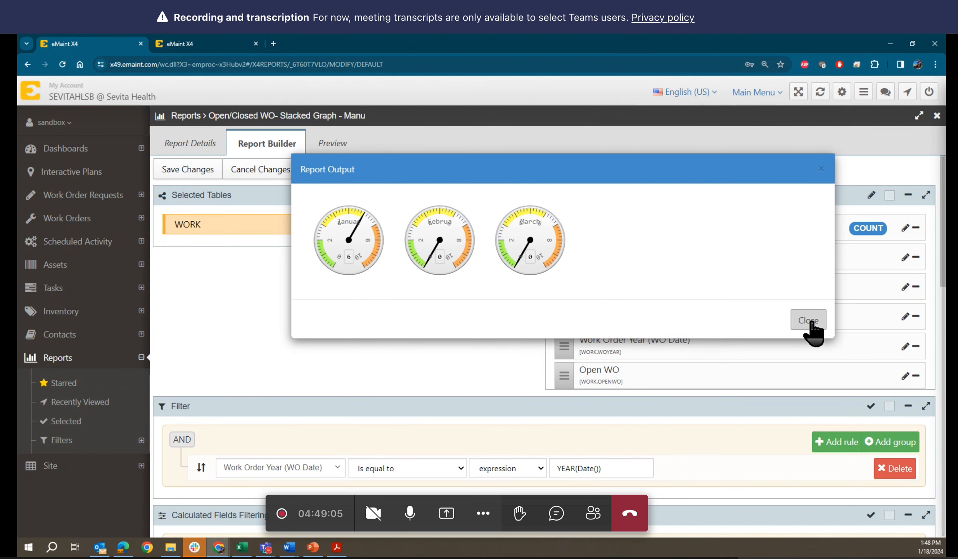
Step: Save the changes to the Open/Closed WO stacked graph report
{"action": "scroll", "coordinate": [453, 286], "scroll_direction": "down", "scroll_amount": 4}
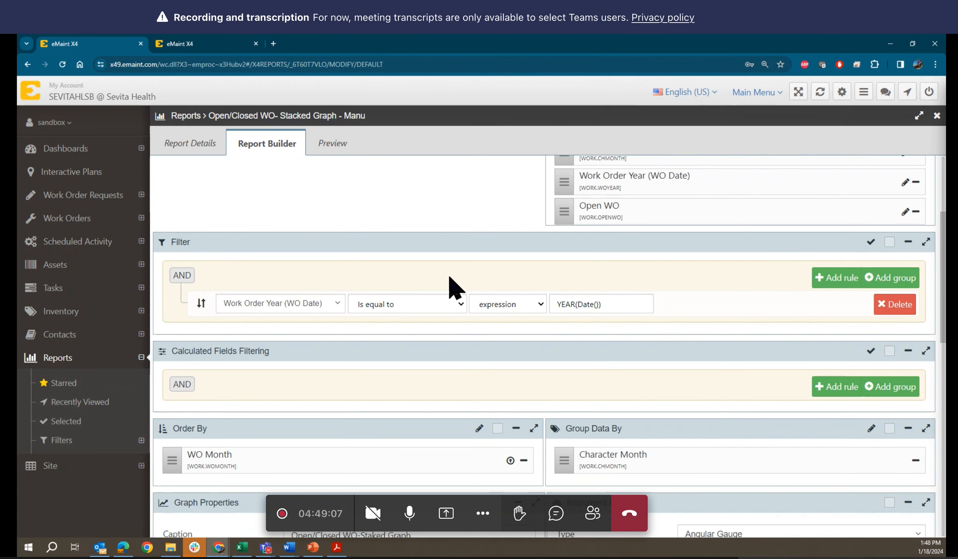
{"action": "scroll", "coordinate": [454, 287], "scroll_direction": "down", "scroll_amount": 4}
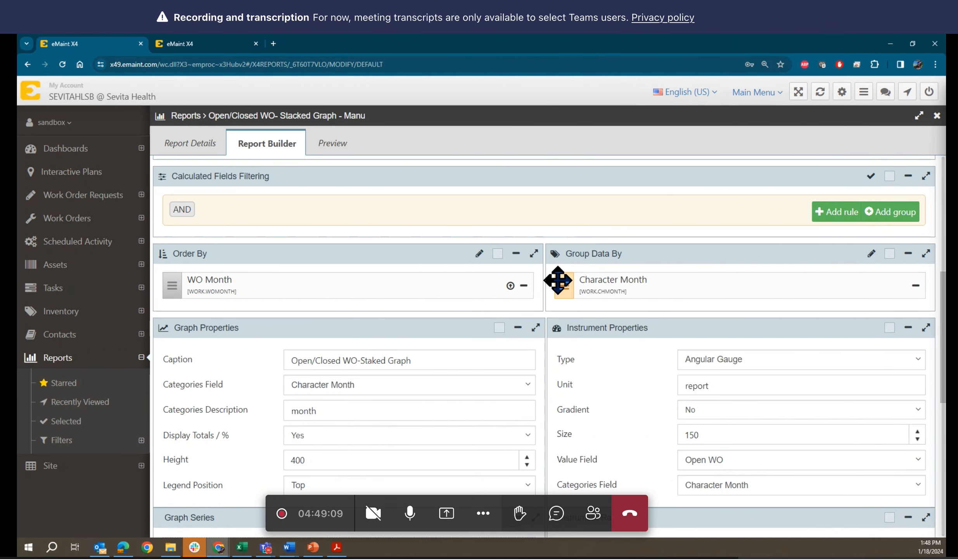
{"action": "scroll", "coordinate": [537, 333], "scroll_direction": "up", "scroll_amount": 8}
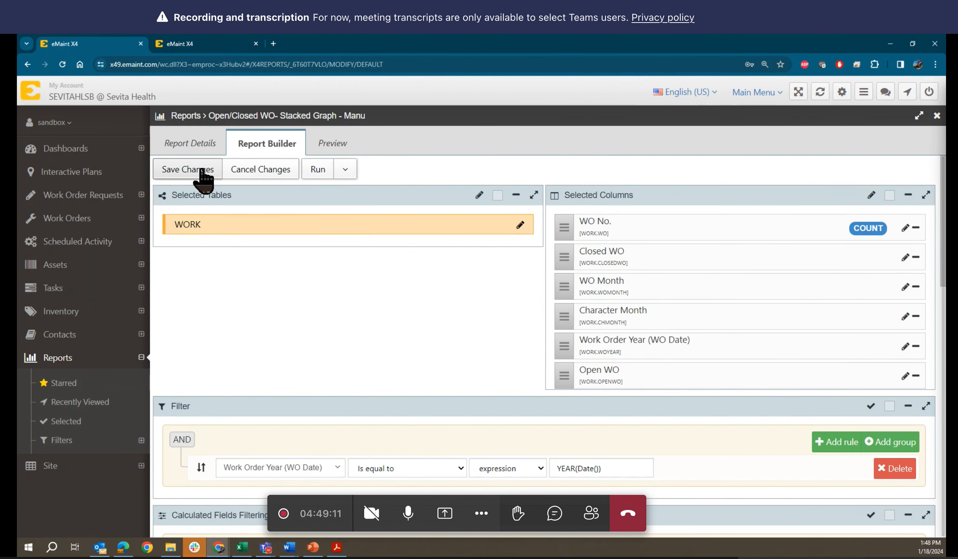
{"action": "left_click", "coordinate": [178, 170]}
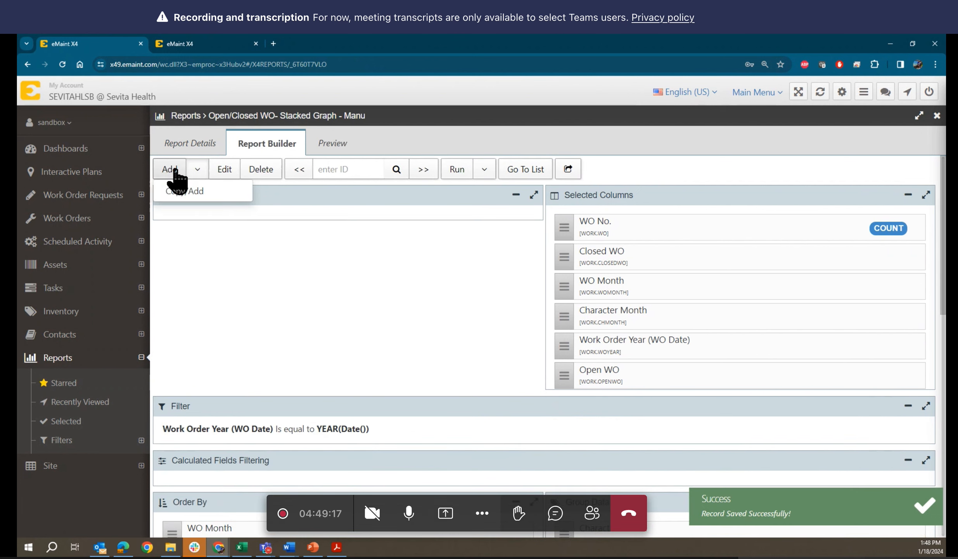
Step: Open the Training Dashboard and shrink the stacked graph widget in width and height to free space beside it
{"action": "left_click", "coordinate": [141, 148]}
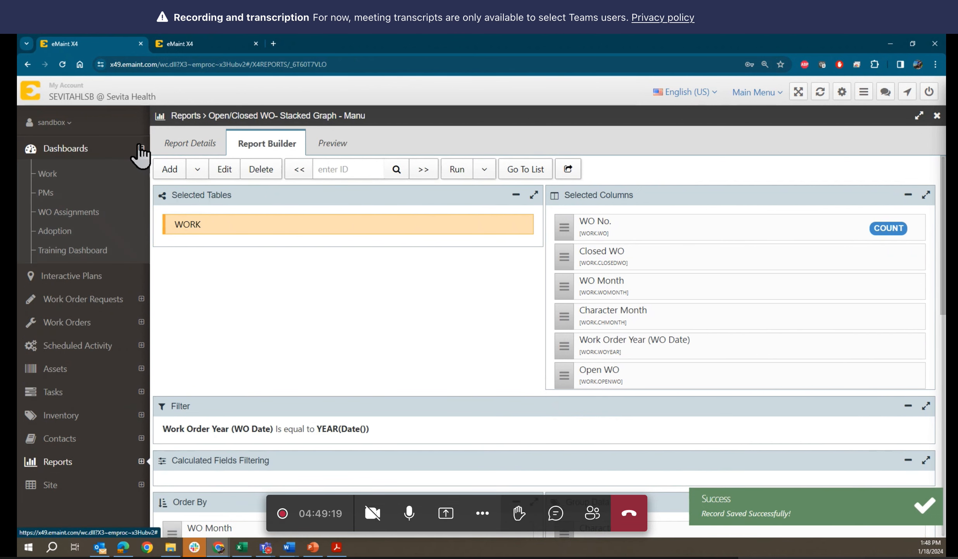
{"action": "left_click", "coordinate": [85, 256]}
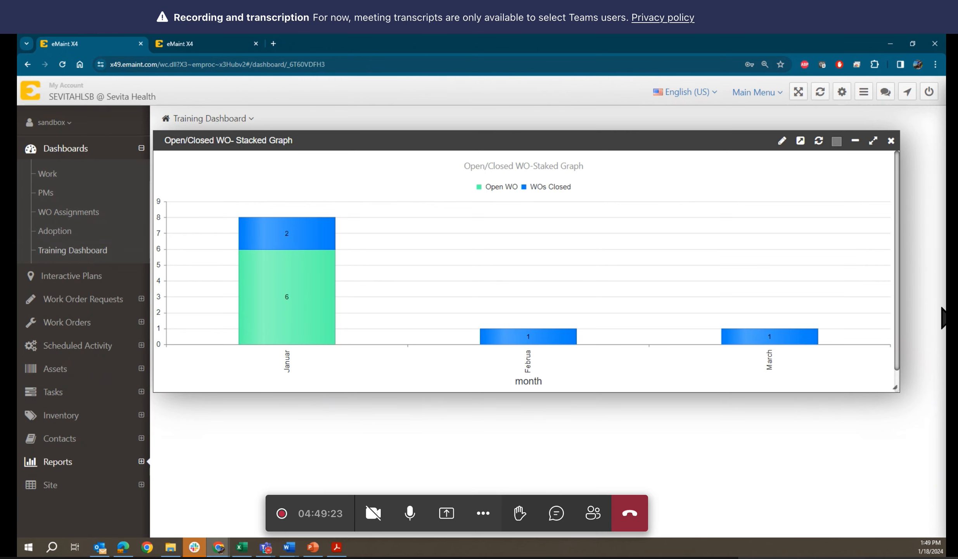
{"action": "left_click_drag", "start_coordinate": [898, 278], "coordinate": [830, 276]}
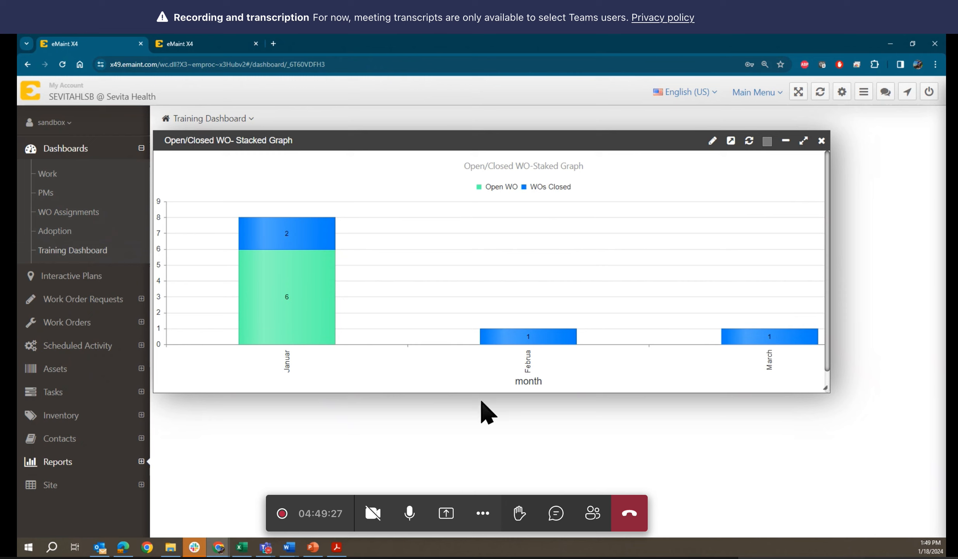
{"action": "left_click_drag", "start_coordinate": [484, 391], "coordinate": [503, 349]}
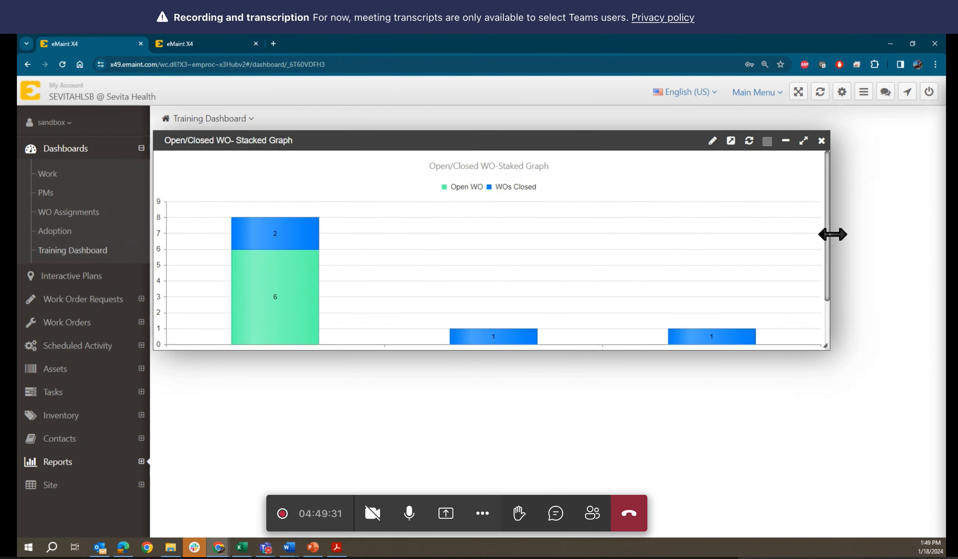
{"action": "left_click_drag", "start_coordinate": [833, 234], "coordinate": [567, 237]}
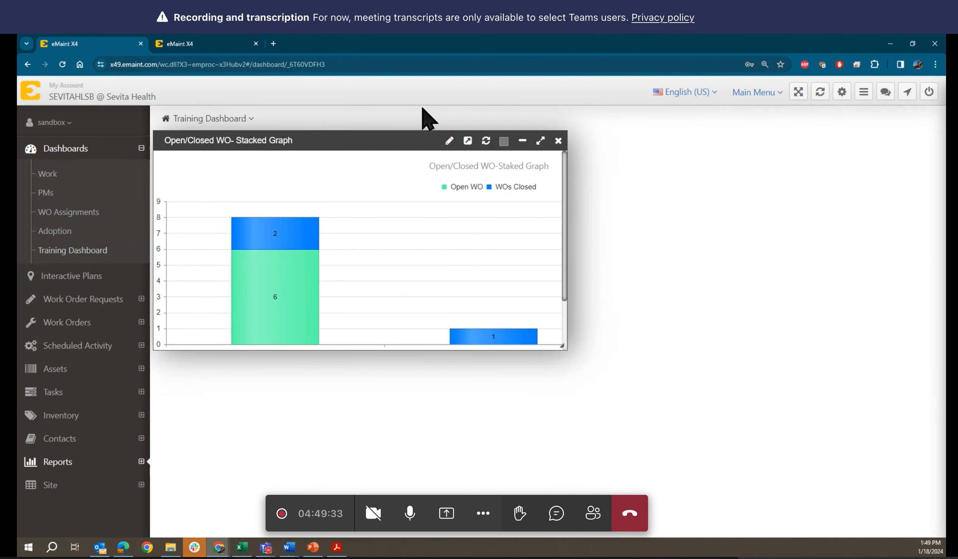
Step: Start adding a dashboard widget and select the Open/Closed WO- Stacked Graph report from My reports
{"action": "left_click", "coordinate": [200, 119]}
{"action": "left_click", "coordinate": [202, 140]}
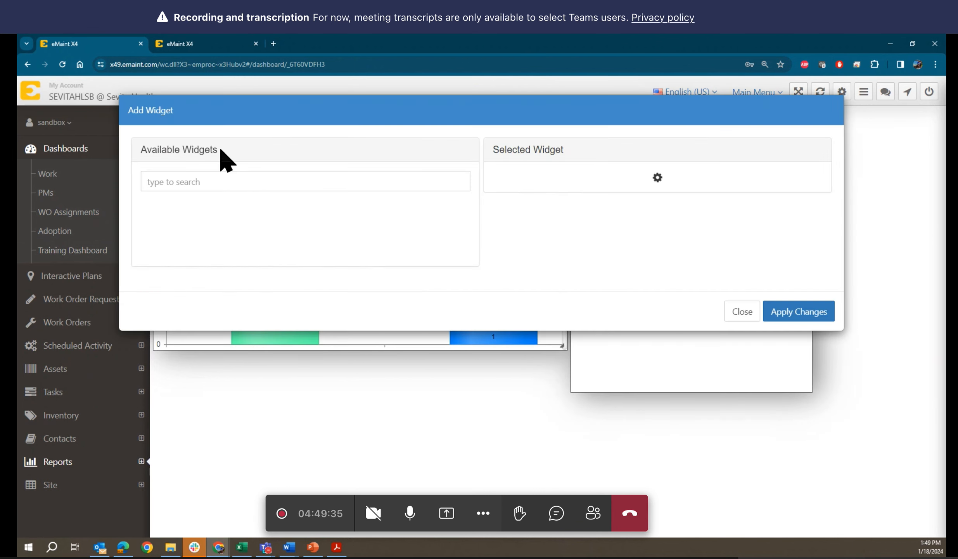
{"action": "left_click", "coordinate": [360, 181]}
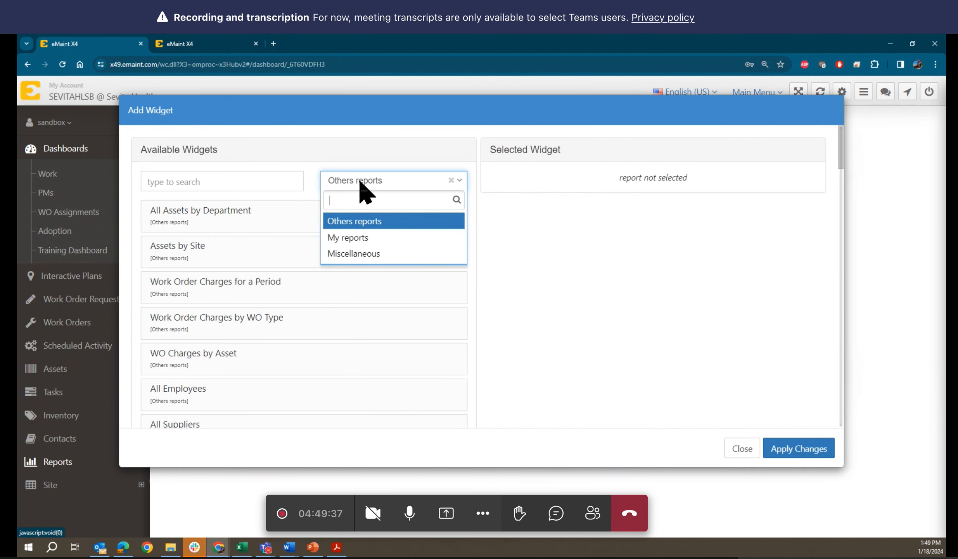
{"action": "left_click", "coordinate": [362, 238]}
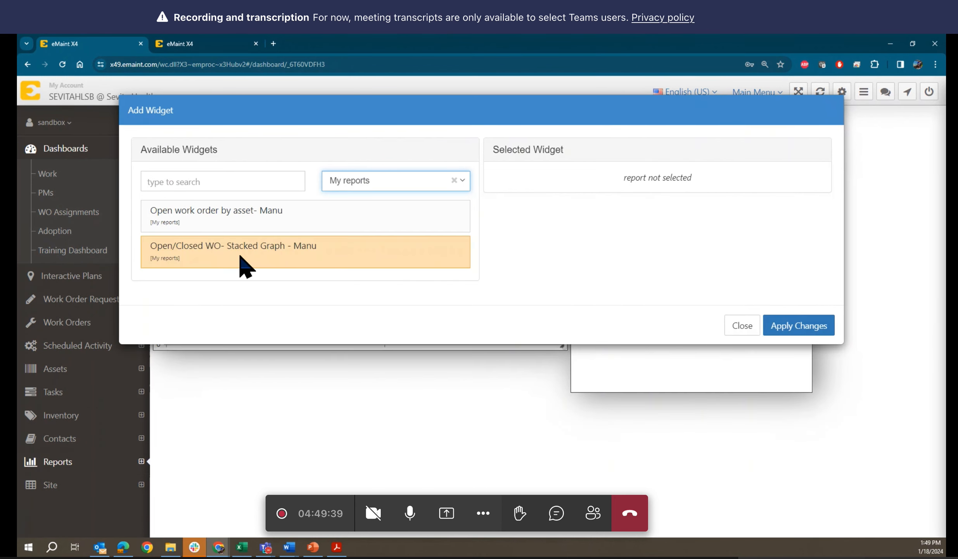
{"action": "left_click", "coordinate": [236, 259]}
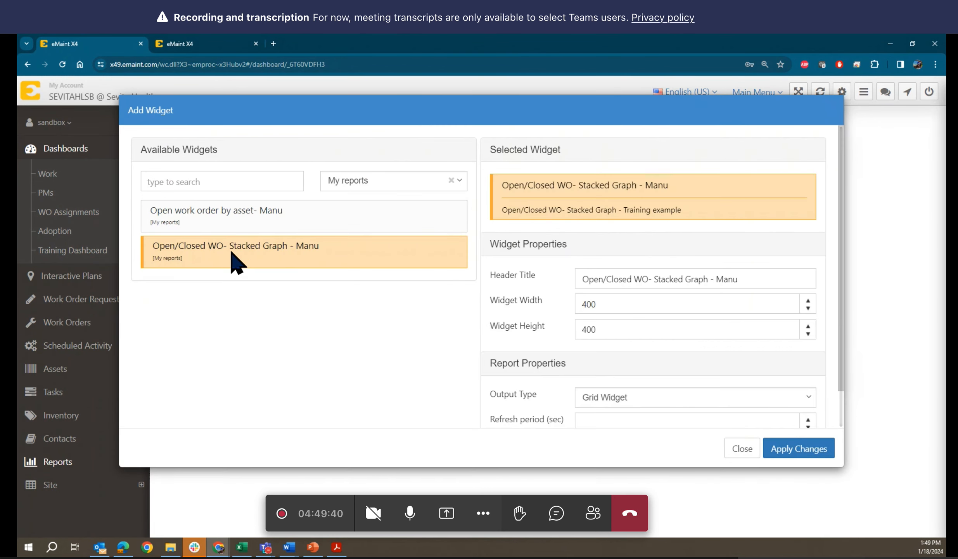
Step: Set the widget's output type to Instrument with a refresh period of 60 seconds and apply it to the dashboard
{"action": "left_click", "coordinate": [621, 400]}
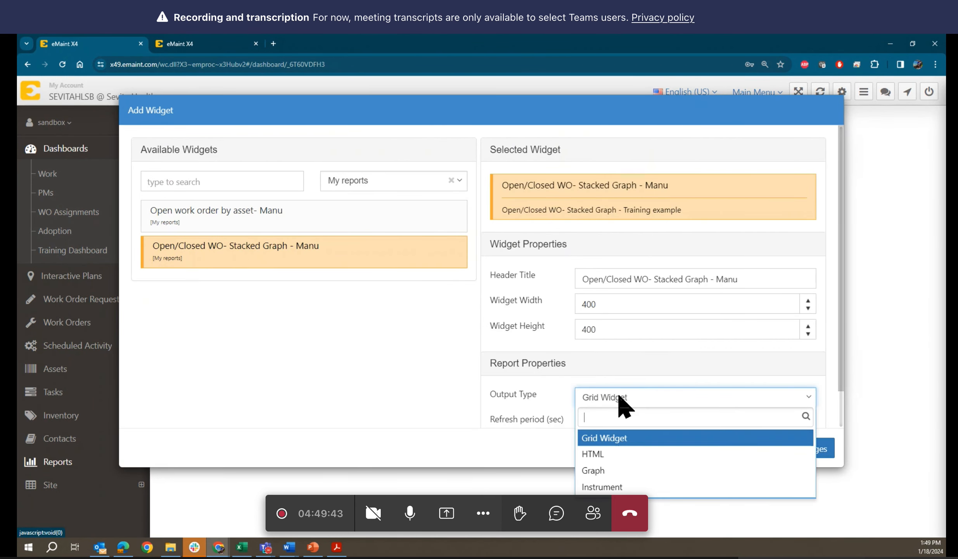
{"action": "left_click", "coordinate": [605, 487]}
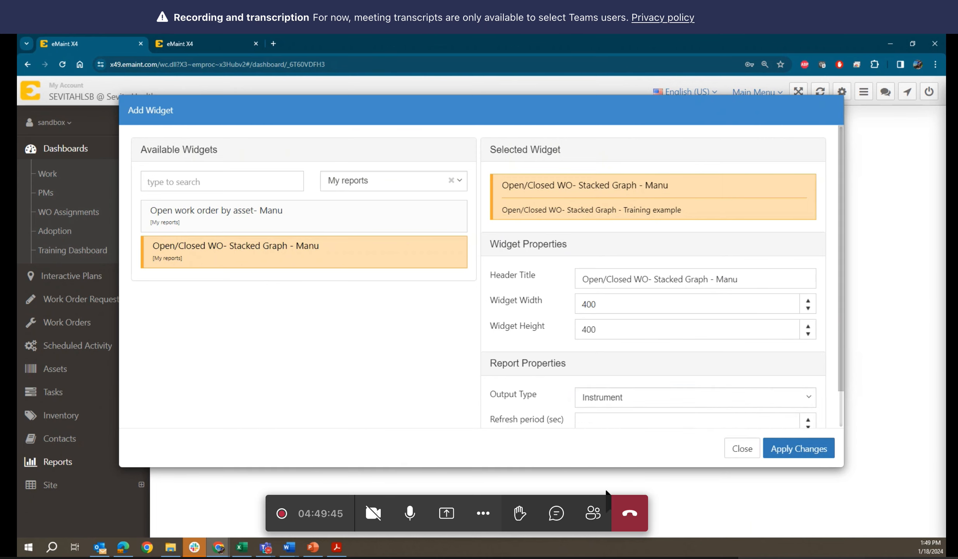
{"action": "left_click", "coordinate": [613, 424]}
{"action": "type", "text": "60"}
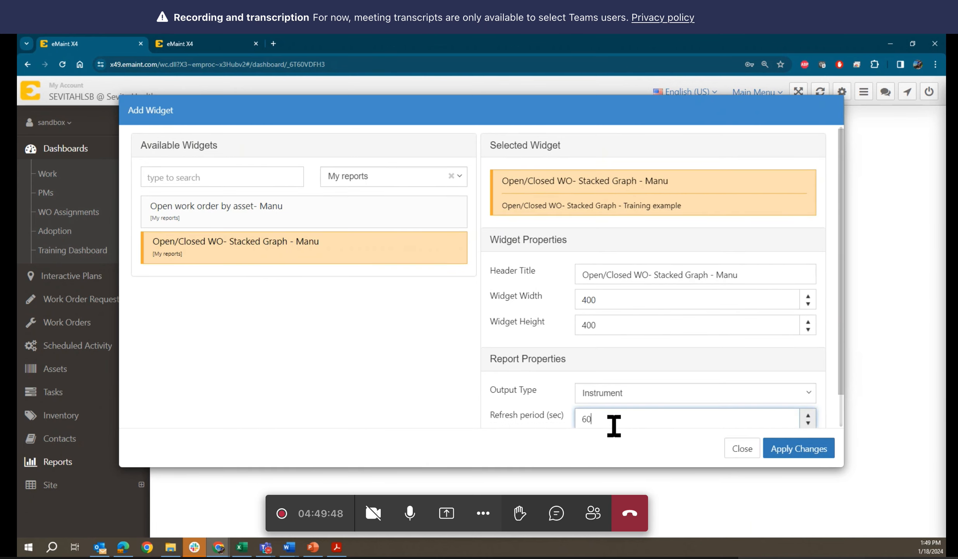
{"action": "left_click", "coordinate": [785, 450]}
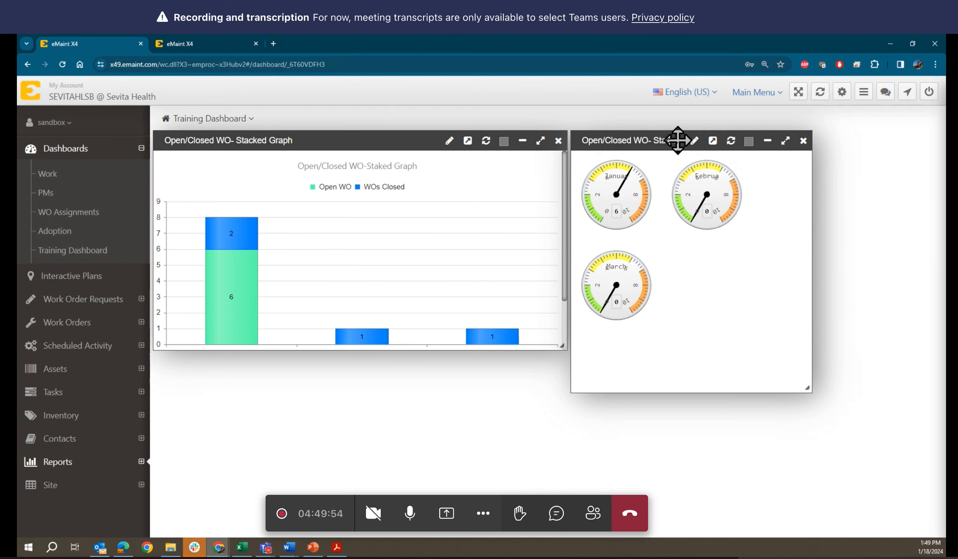
Step: Widen the stacked graph widget so the gauge widget shifts aside, and increase its height until the month labels fit
{"action": "left_click_drag", "start_coordinate": [678, 141], "coordinate": [807, 134]}
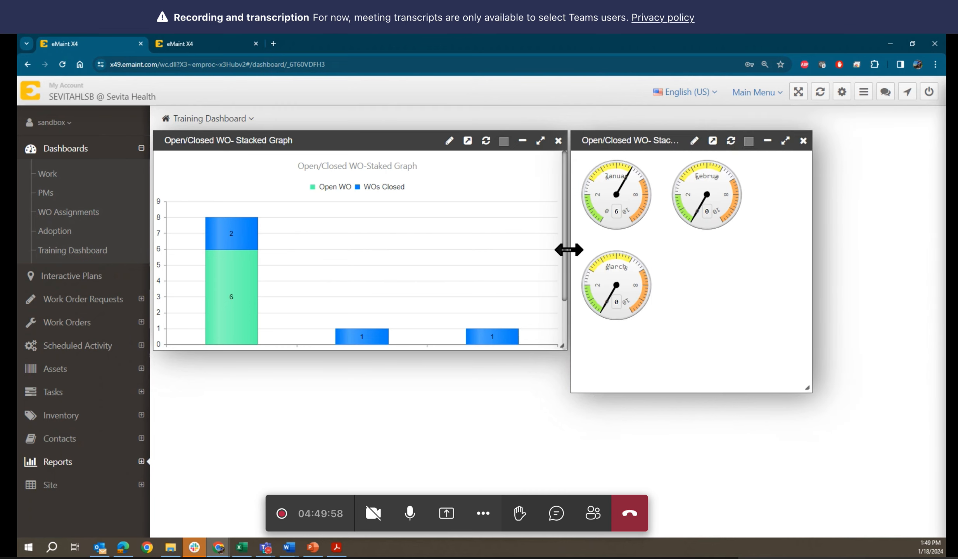
{"action": "left_click_drag", "start_coordinate": [566, 250], "coordinate": [682, 256]}
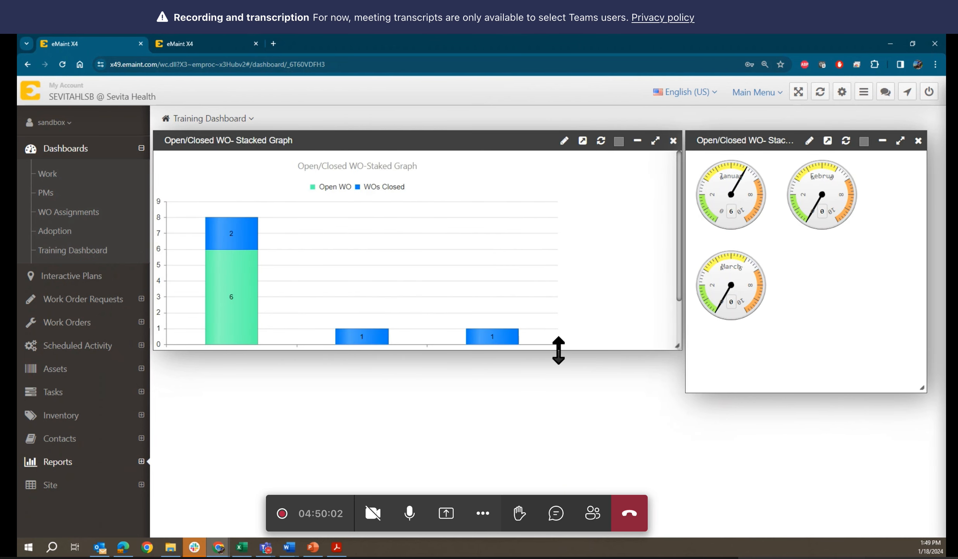
{"action": "left_click_drag", "start_coordinate": [560, 349], "coordinate": [562, 403]}
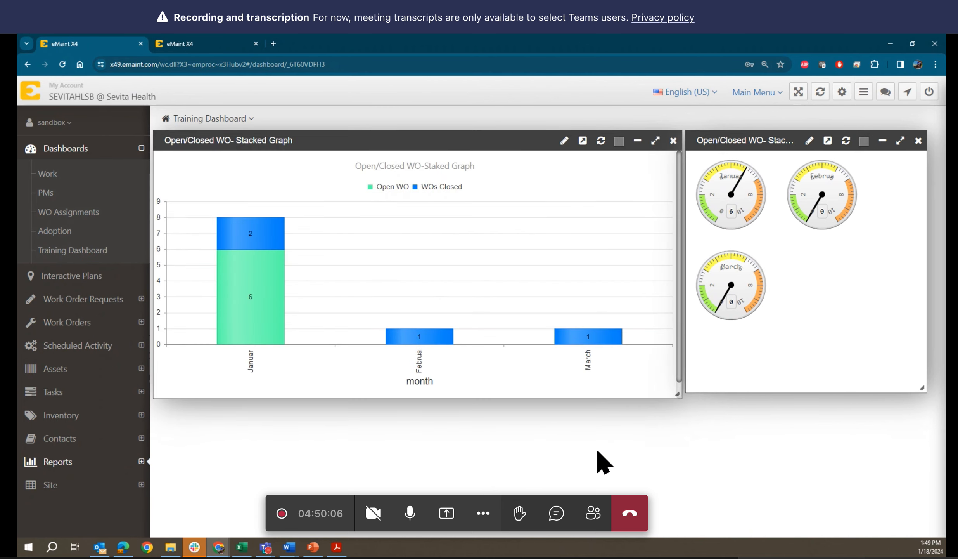